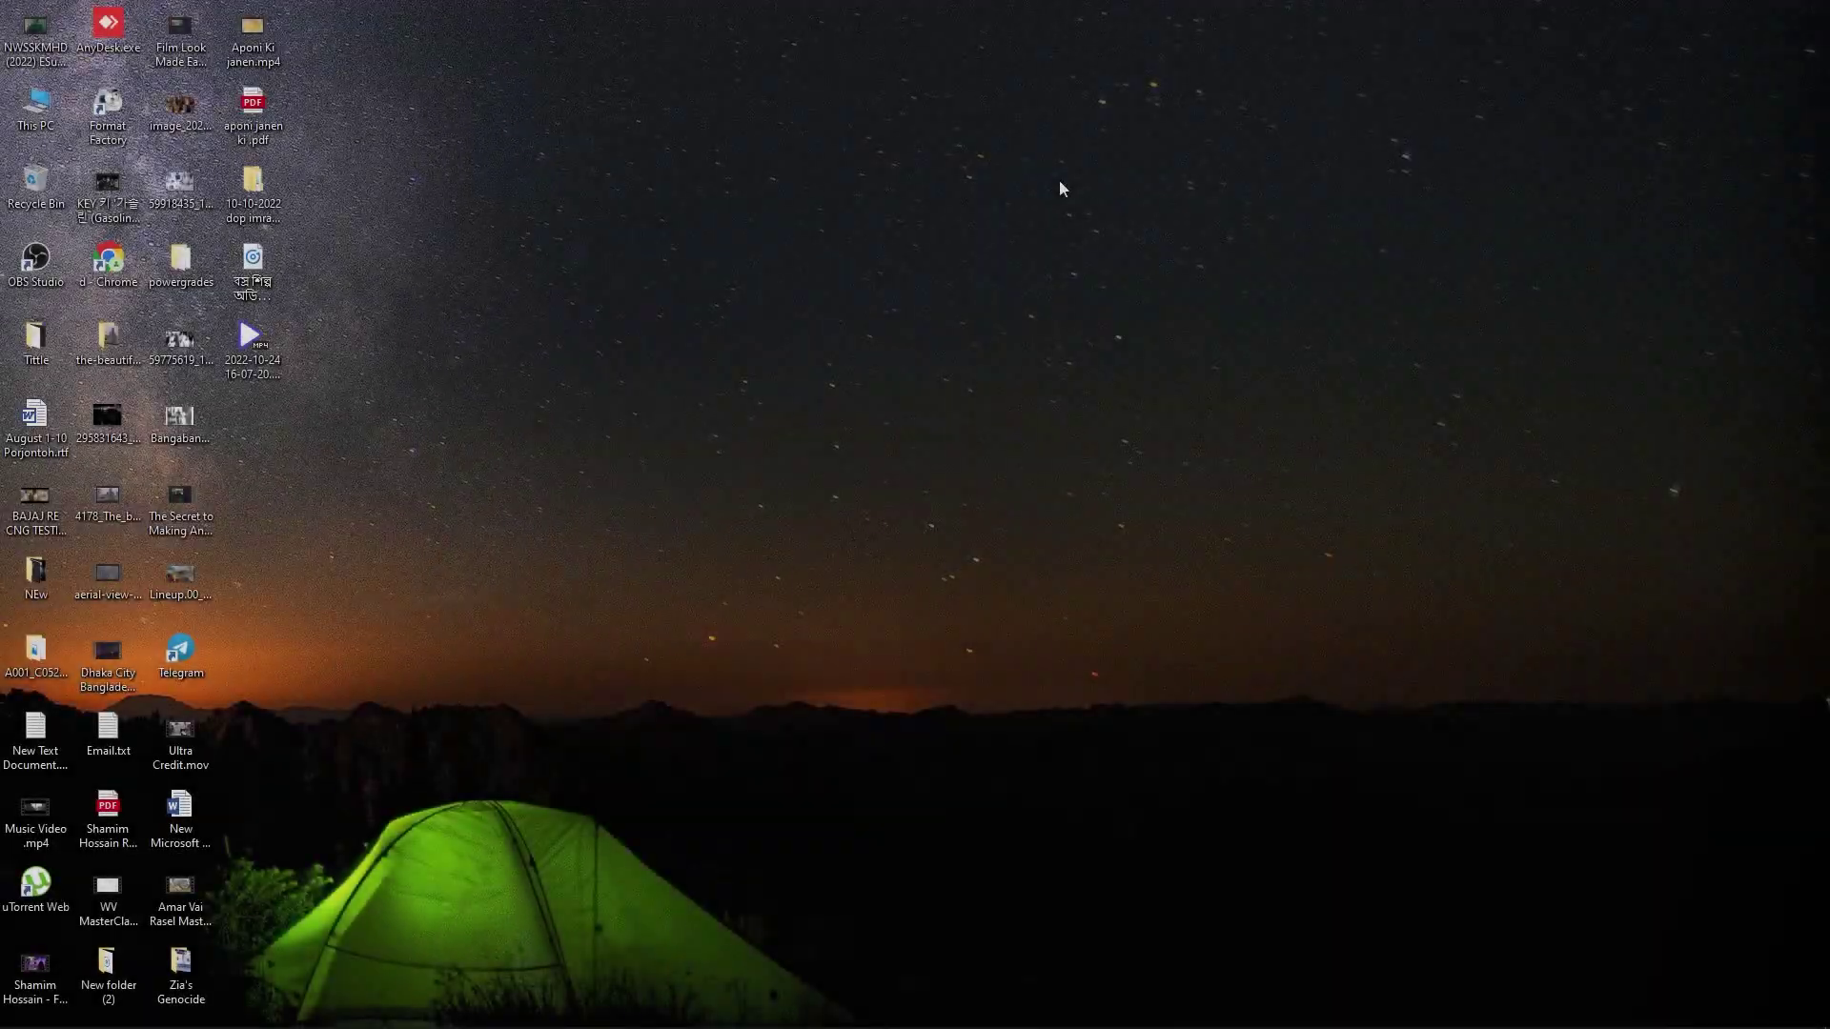
# Refresh the Windows desktop twice, then bring DaVinci Resolve back to full screen
pyautogui.rightClick(1059, 183)
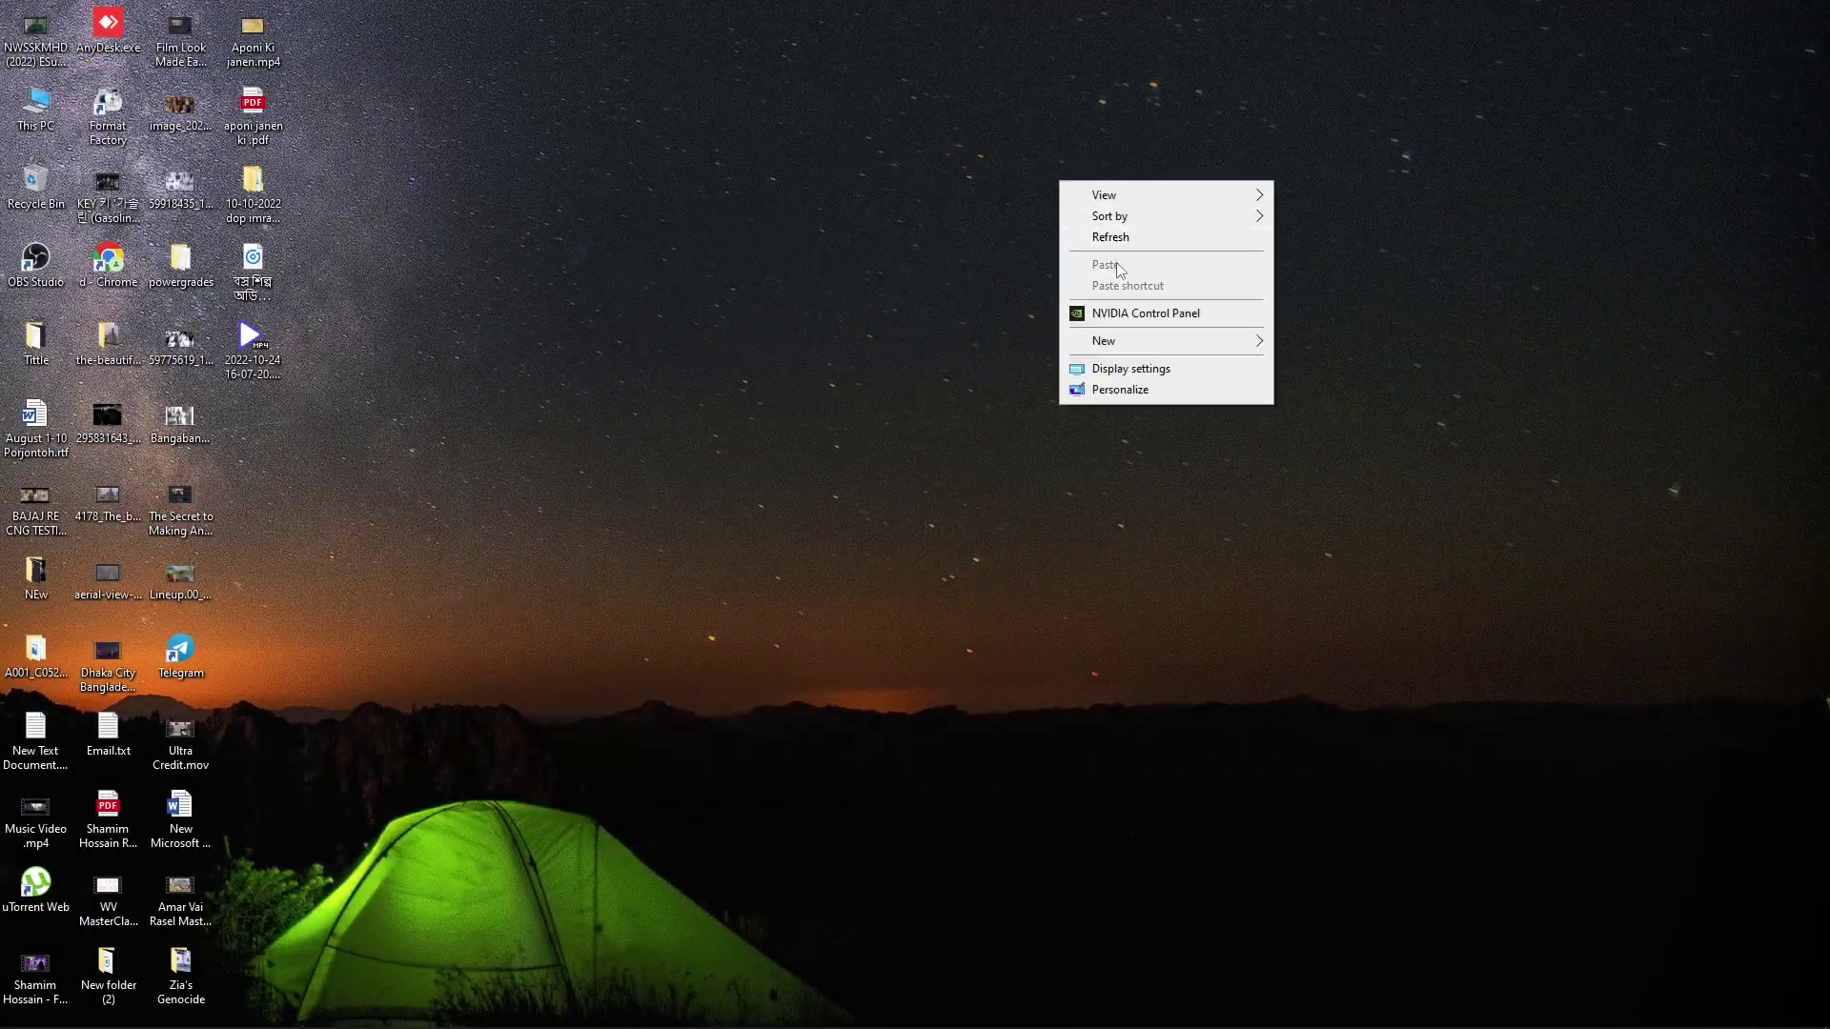
pyautogui.click(1119, 239)
pyautogui.rightClick(1120, 248)
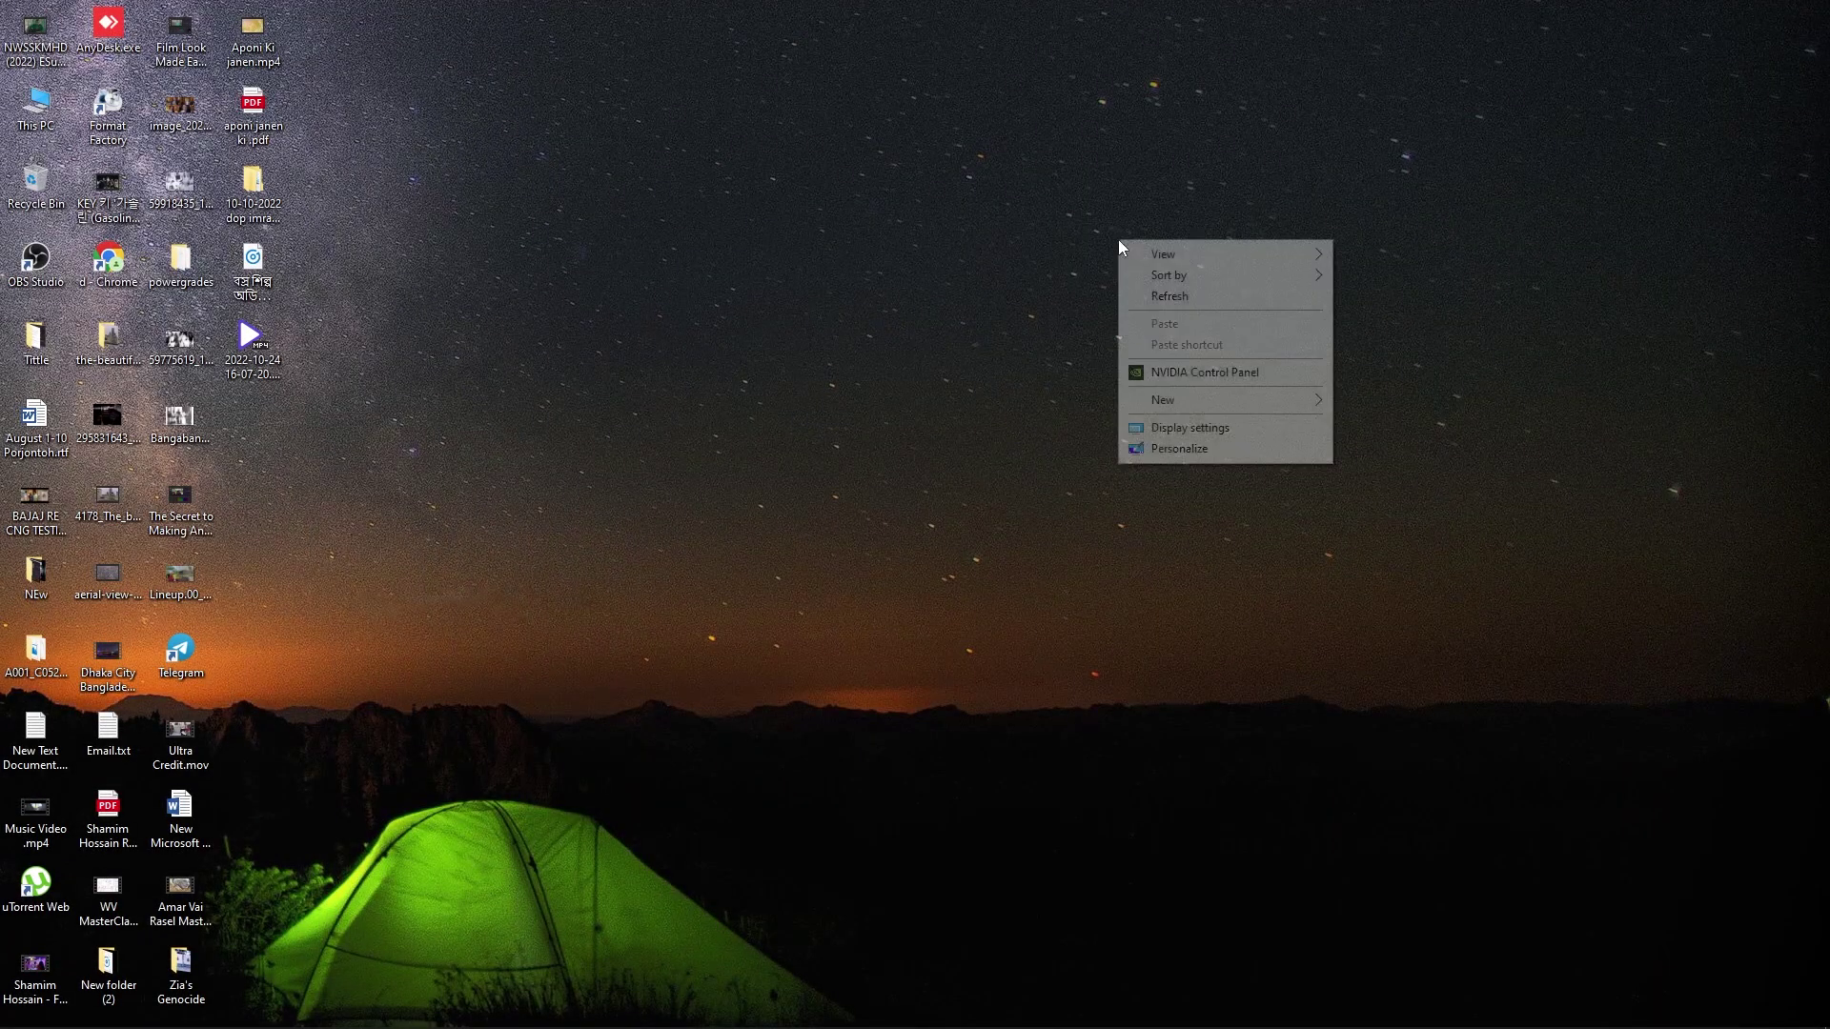
pyautogui.click(1182, 295)
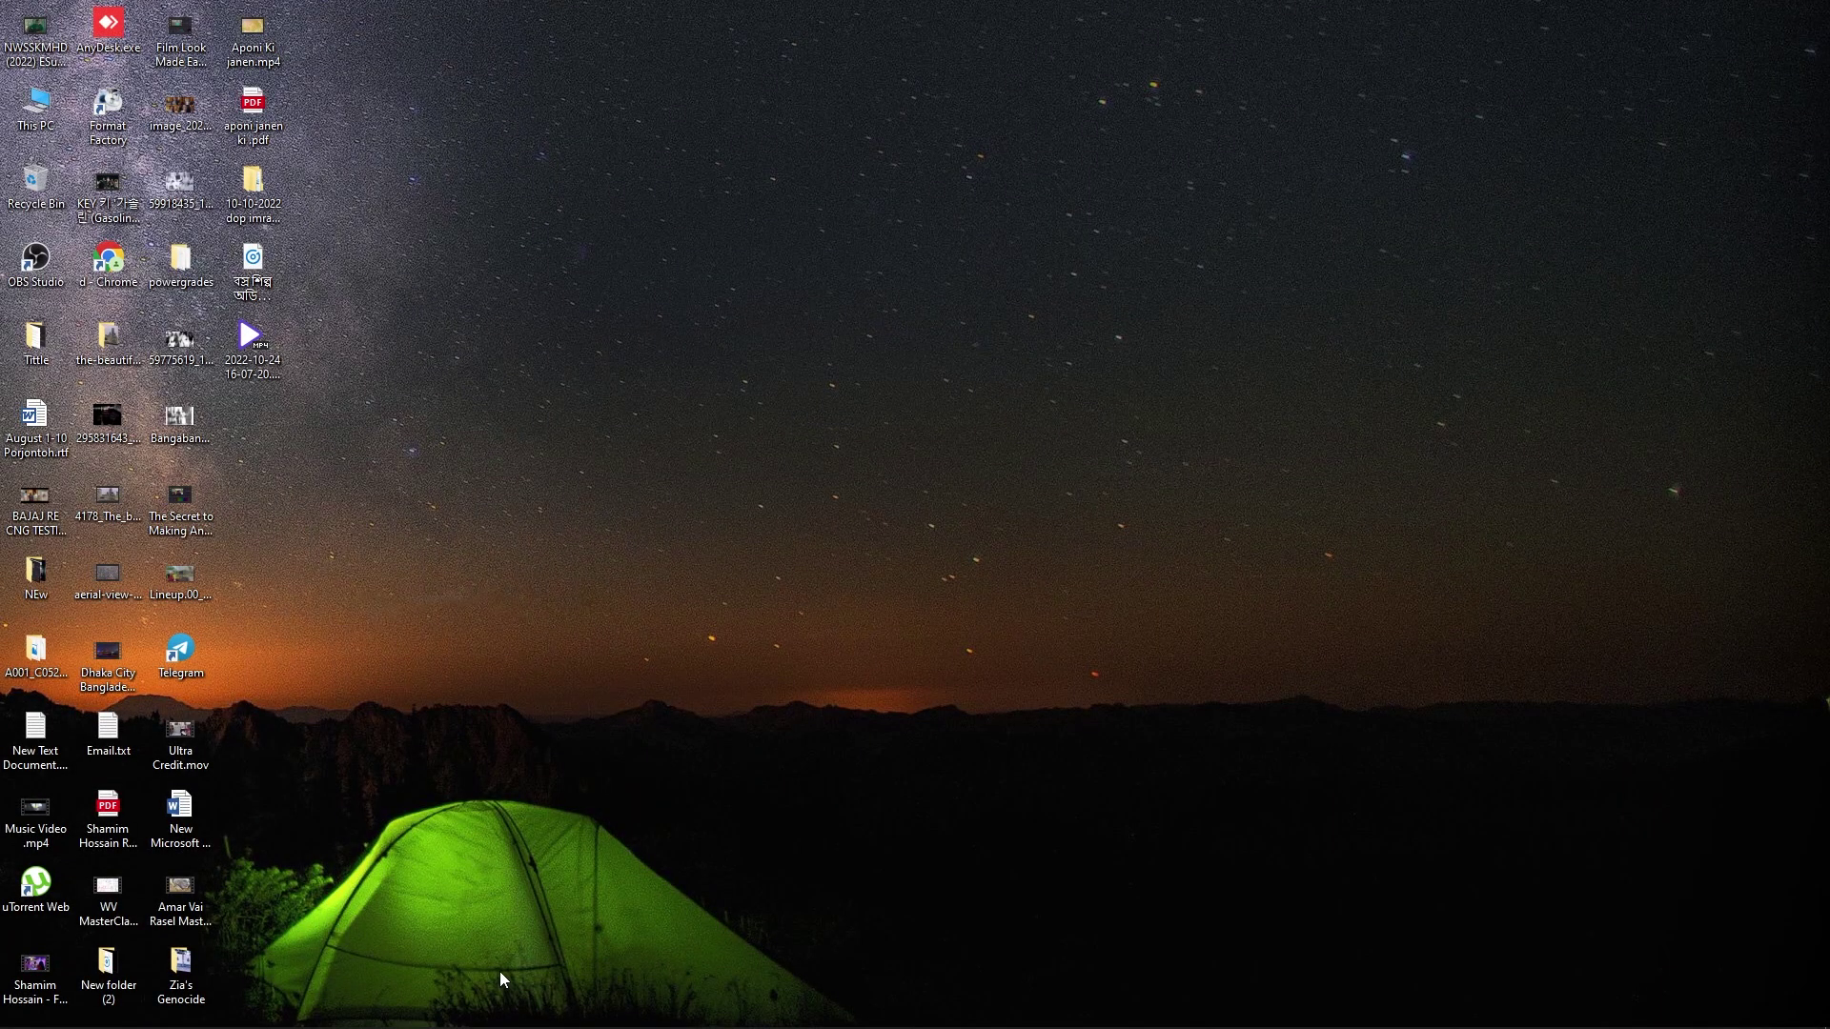
pyautogui.moveTo(495, 1024)
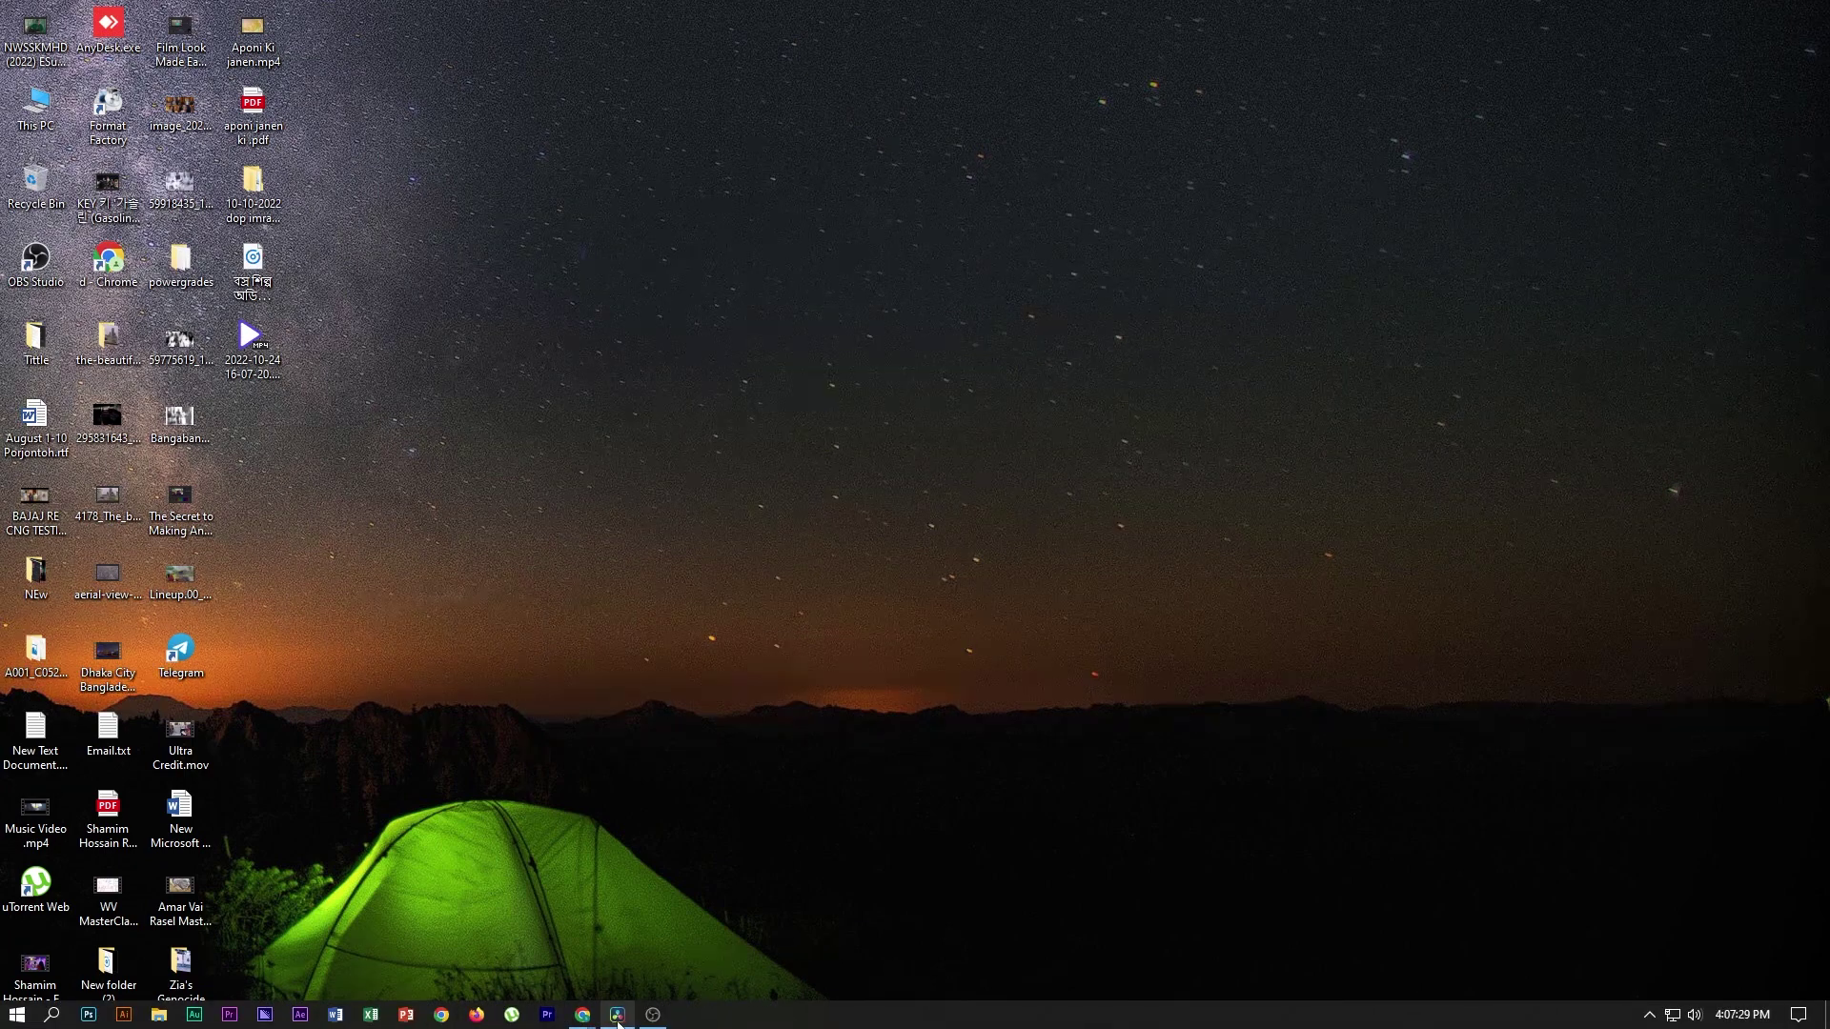
pyautogui.click(618, 1015)
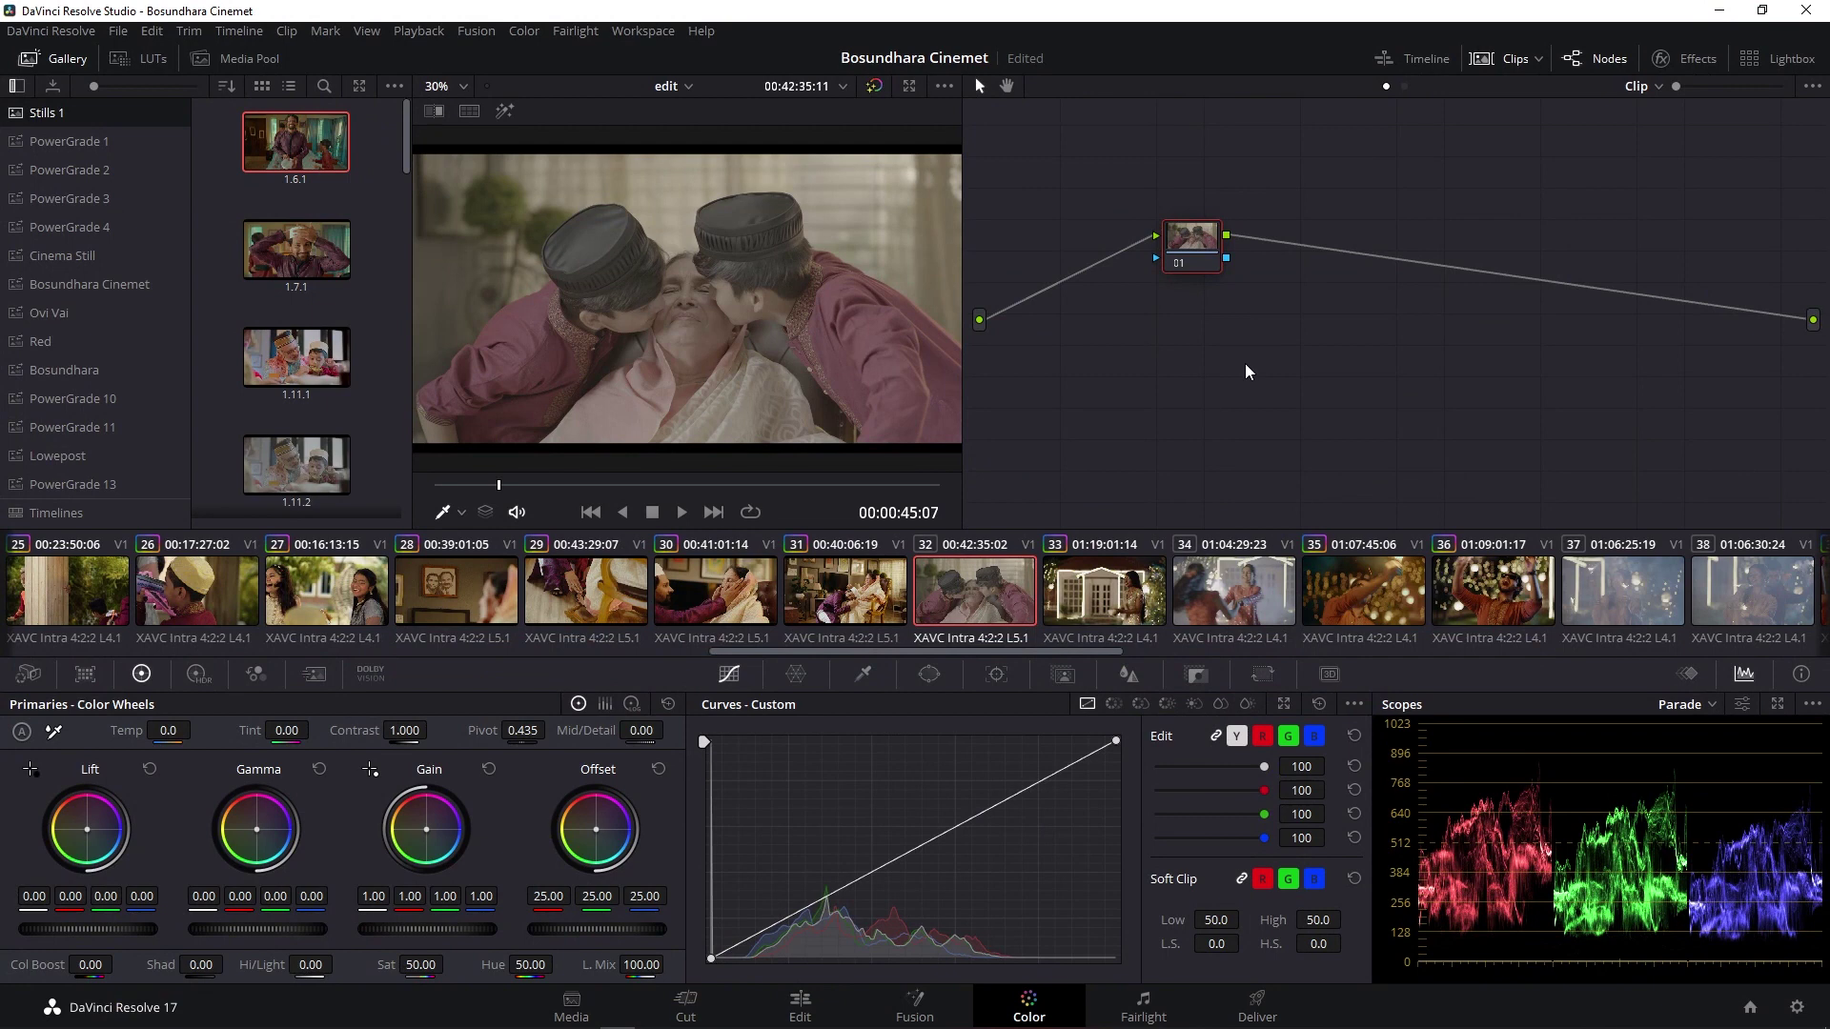
# Add serial nodes after node 01 to form a four-node chain, and label node 01 'Nr'
pyautogui.hotkey('alt', 's')
pyautogui.hotkey('alt', 's')
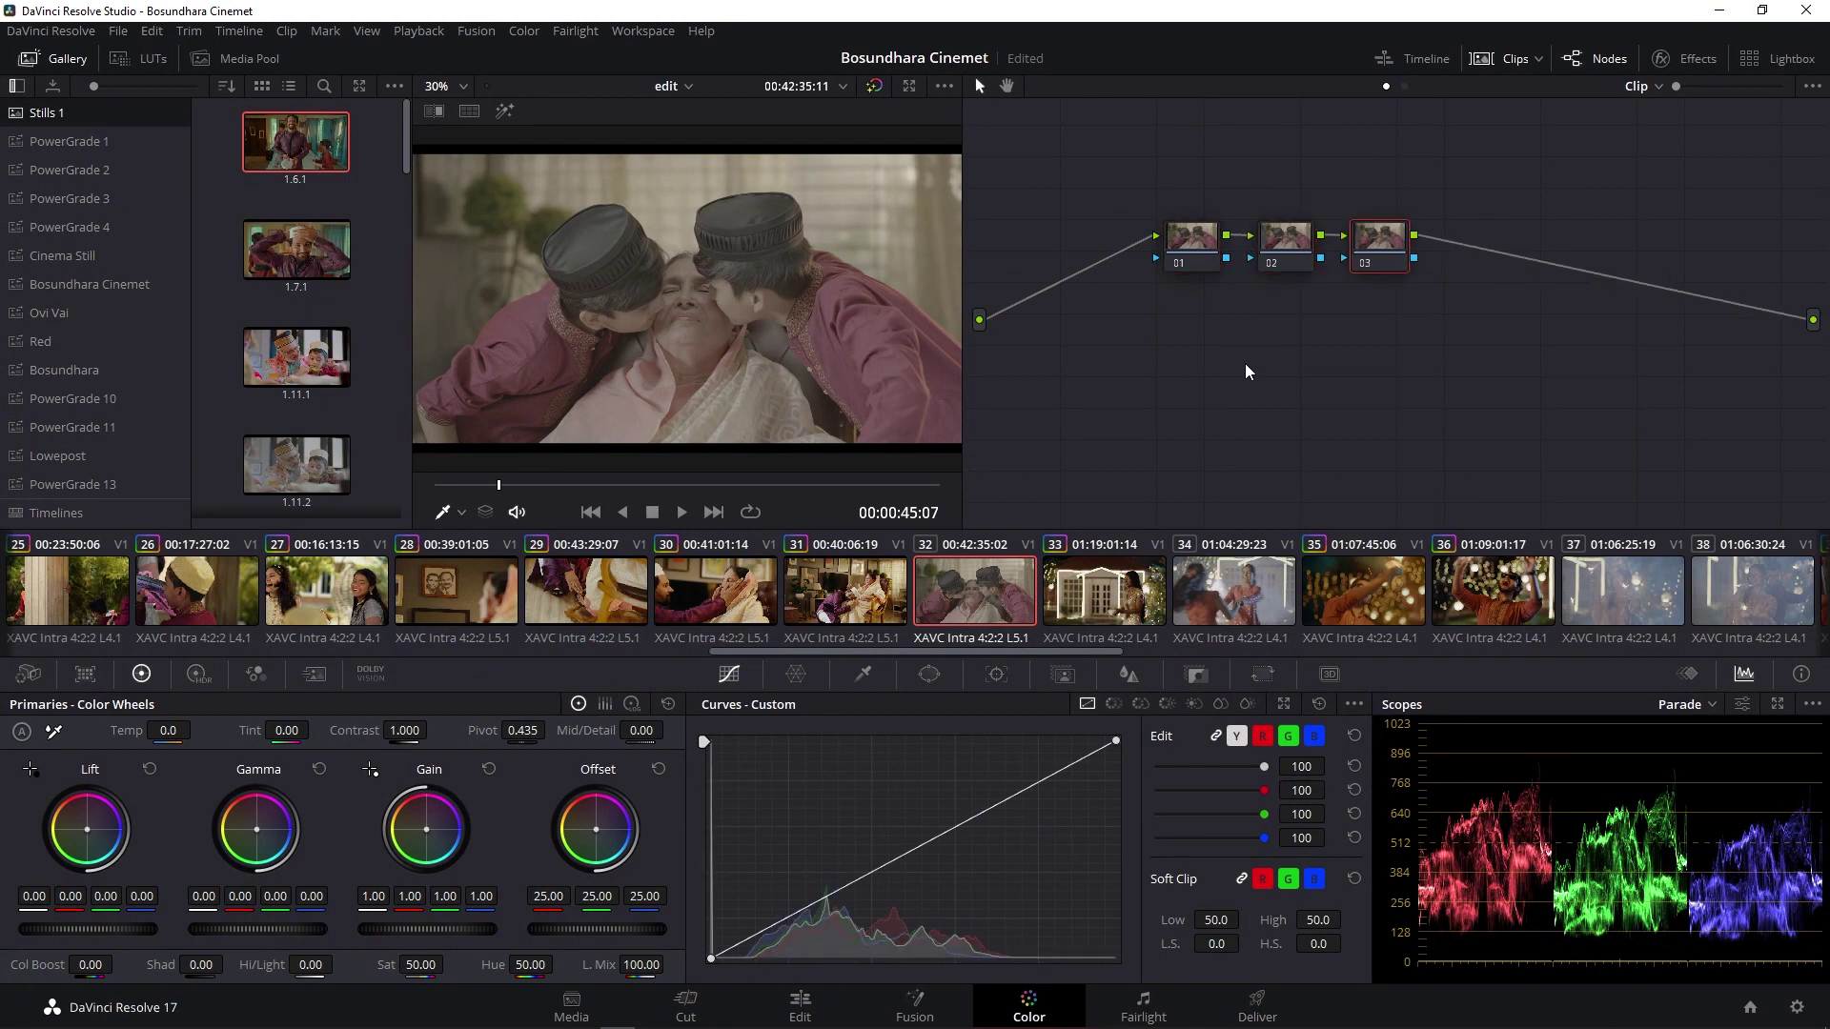
pyautogui.hotkey('alt', 's')
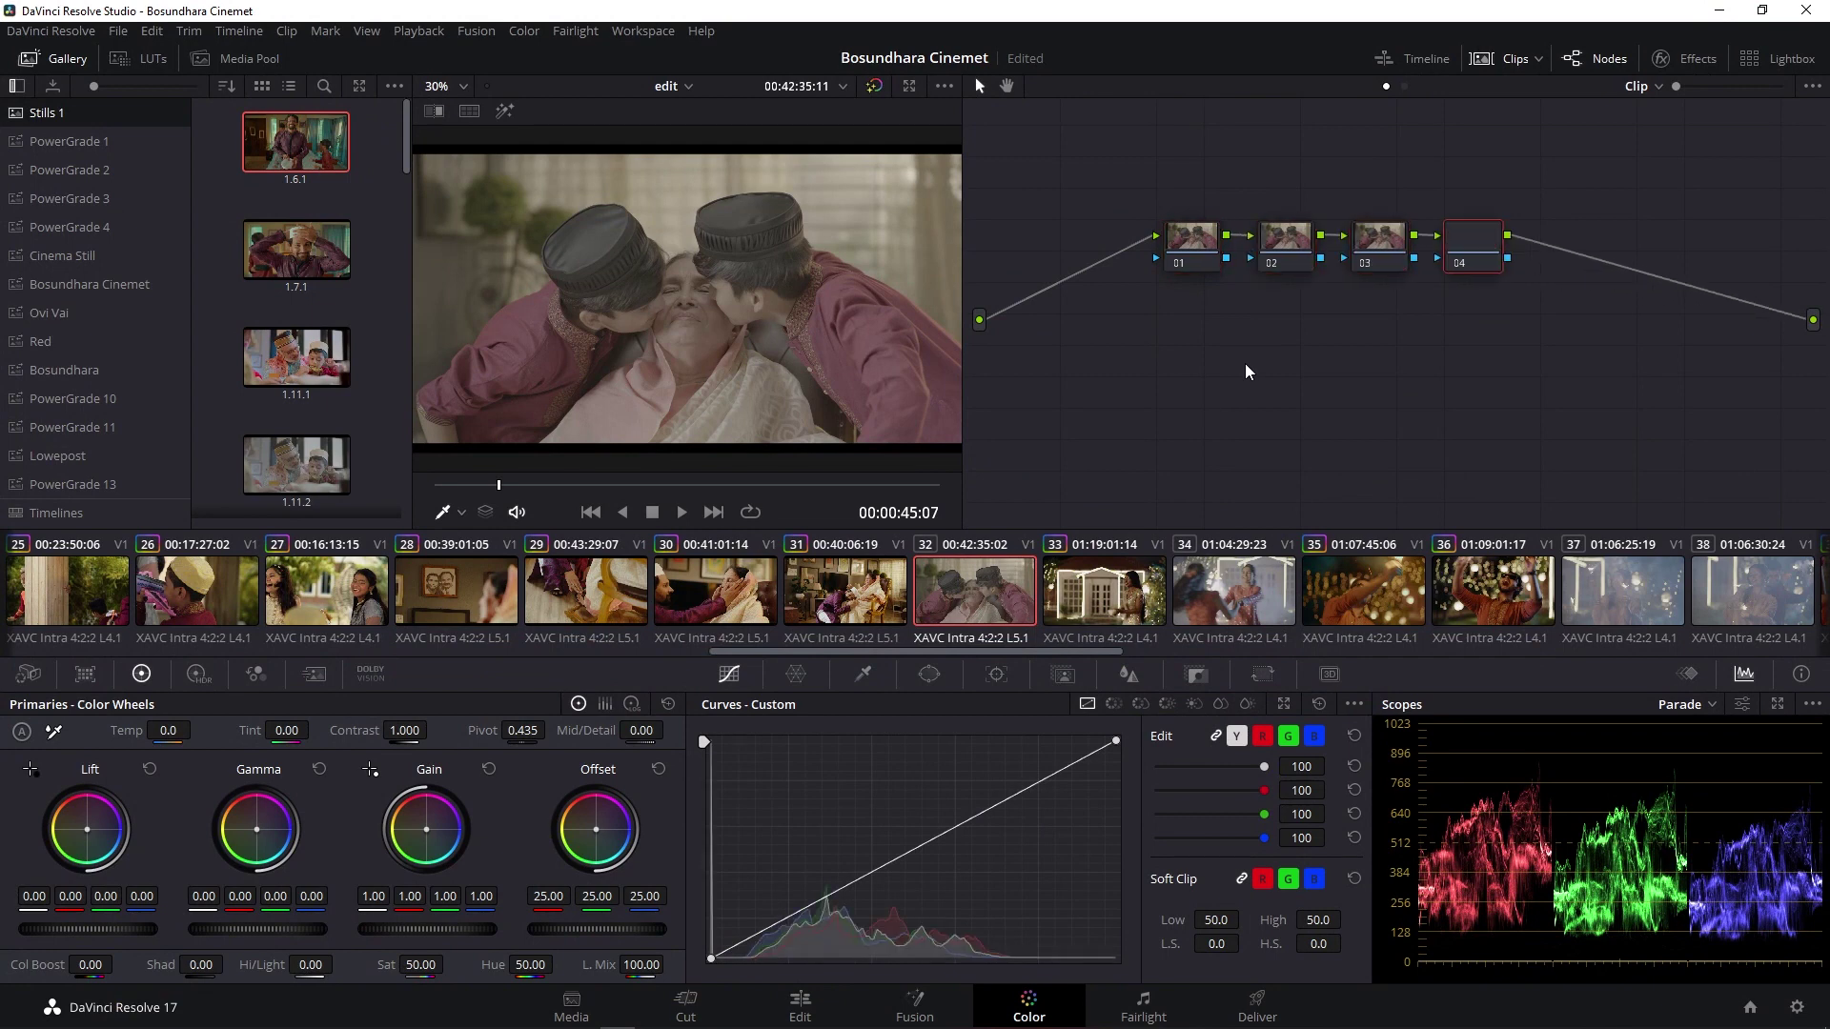
pyautogui.click(1174, 252)
pyautogui.rightClick(1174, 252)
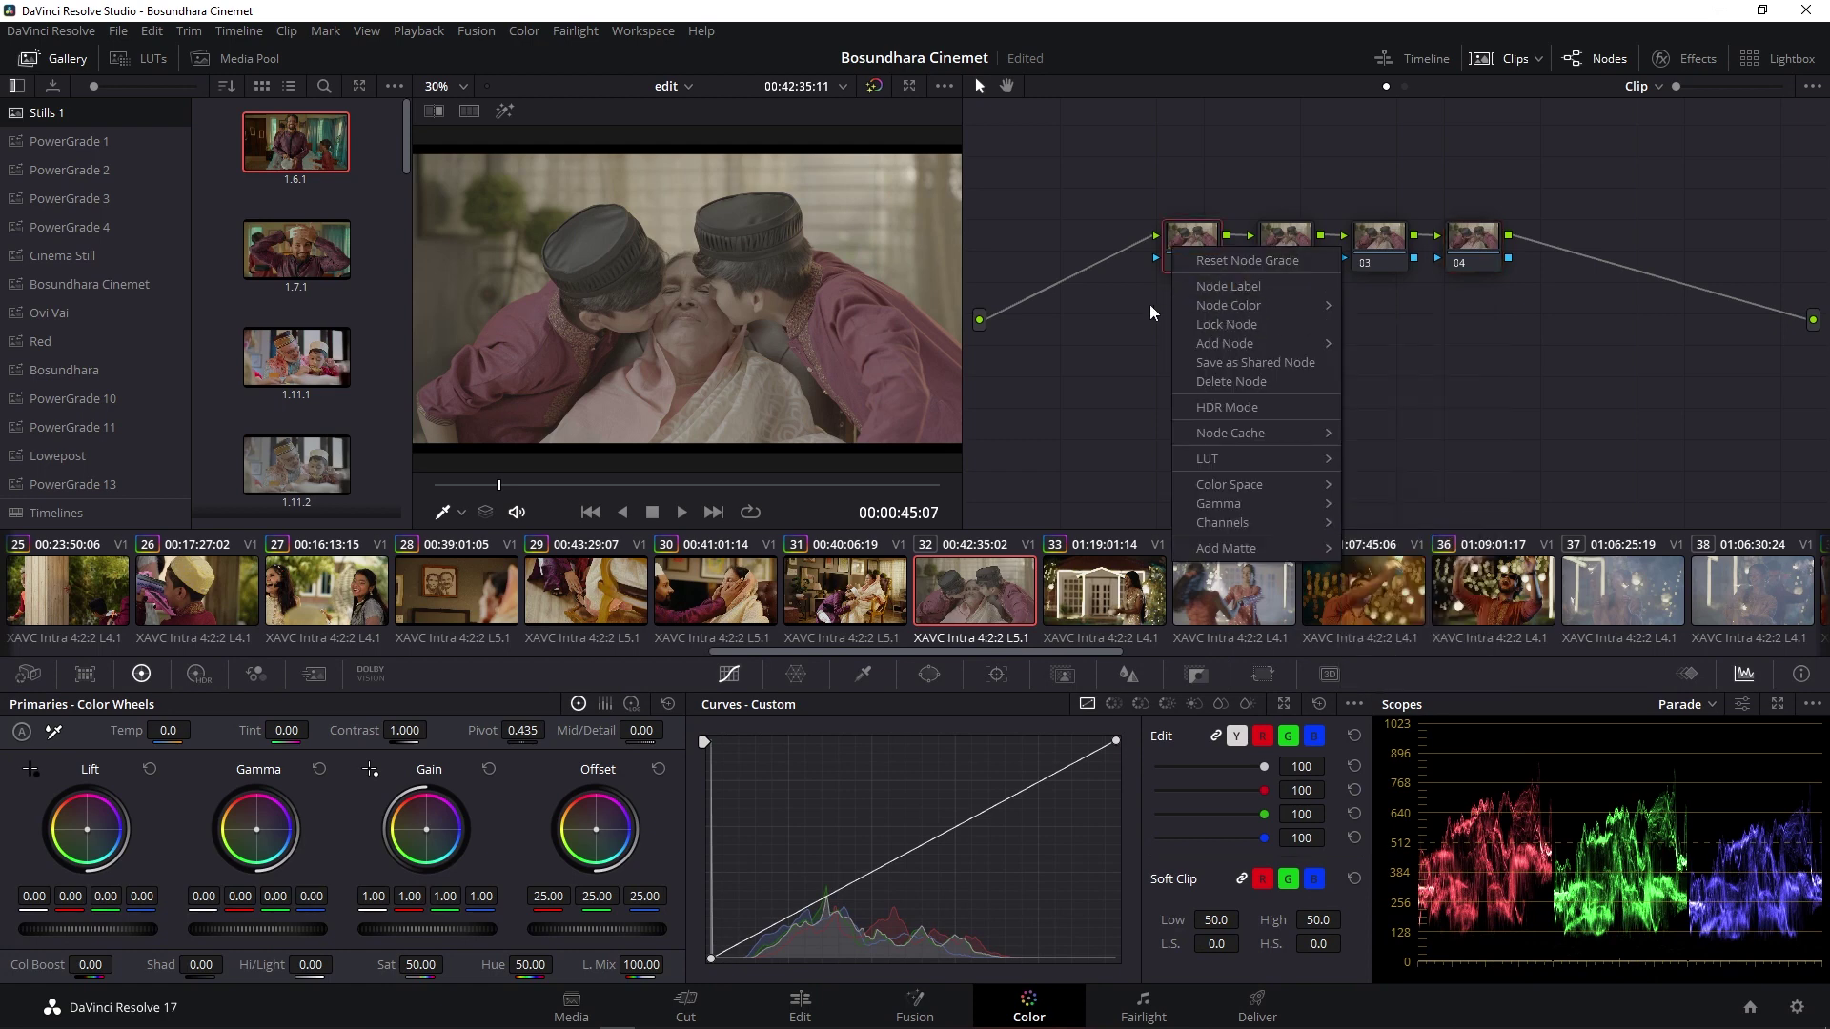
pyautogui.click(1231, 287)
pyautogui.write('Nr')
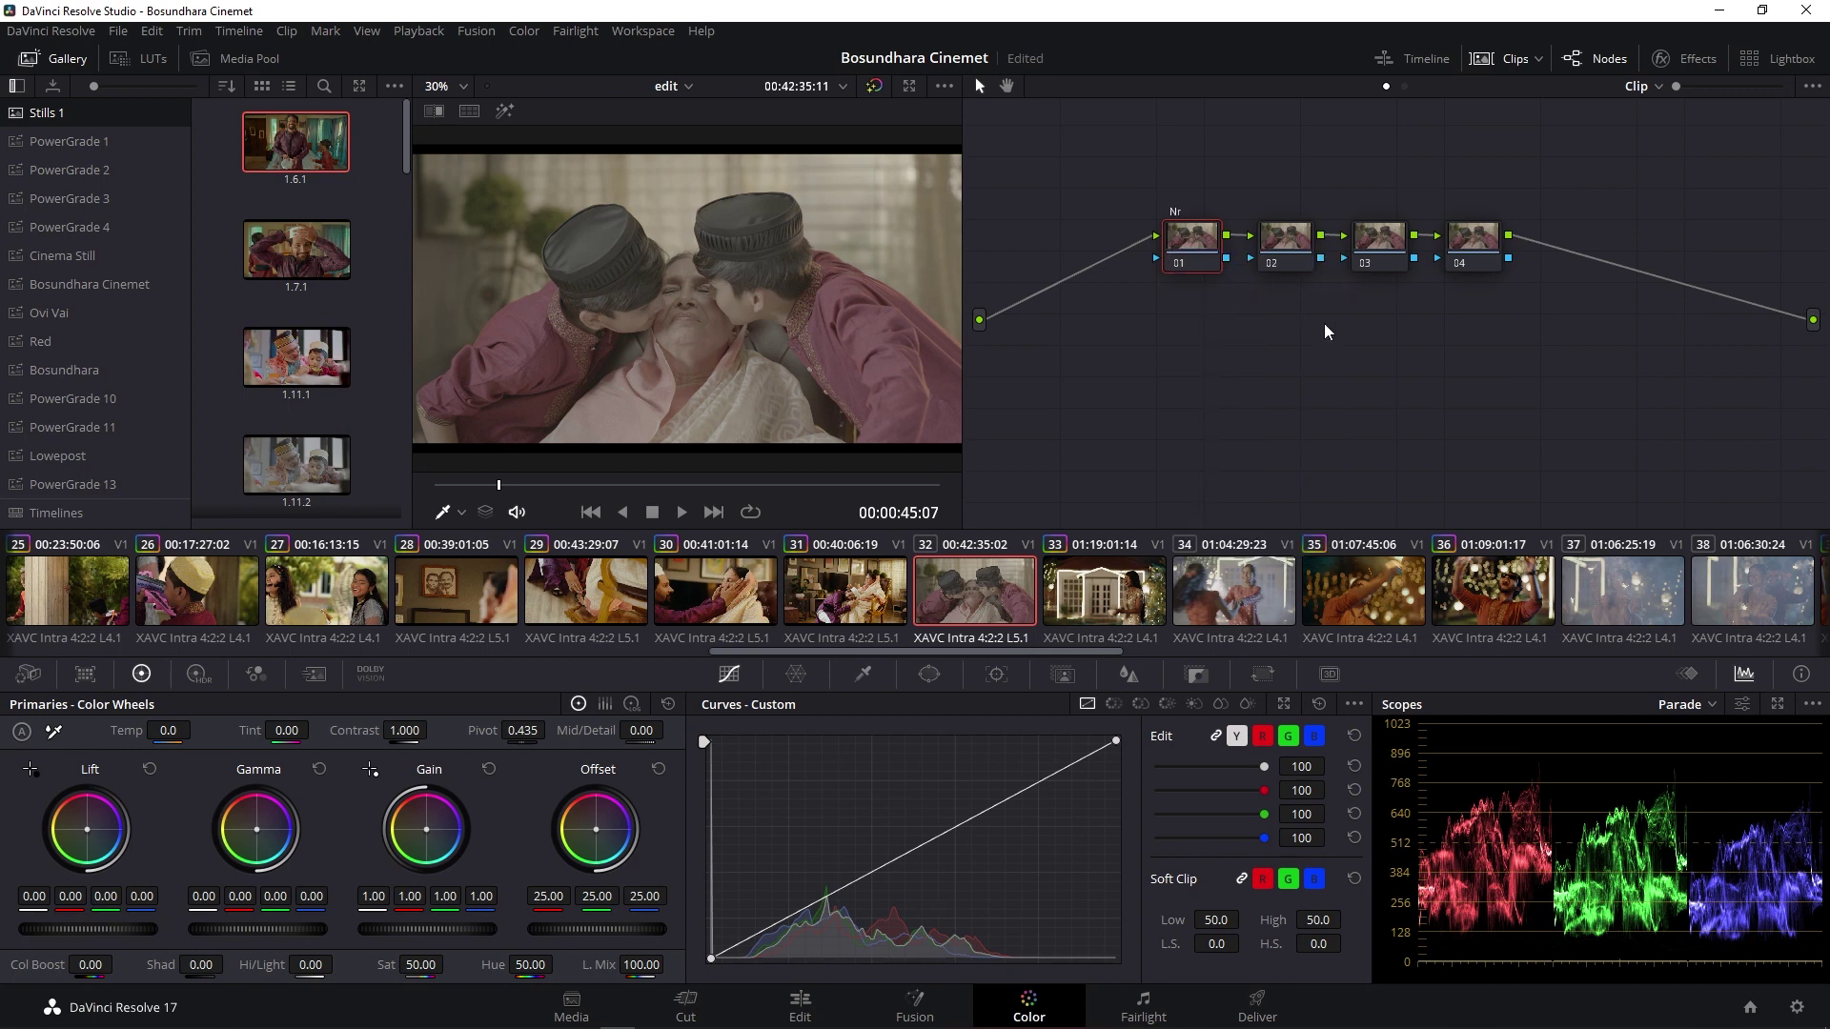
pyautogui.rightClick(1277, 244)
# In Color Management, keep output as Same as Timeline, enable separate color space and gamma, and save
pyautogui.click(1283, 242)
pyautogui.click(1795, 1008)
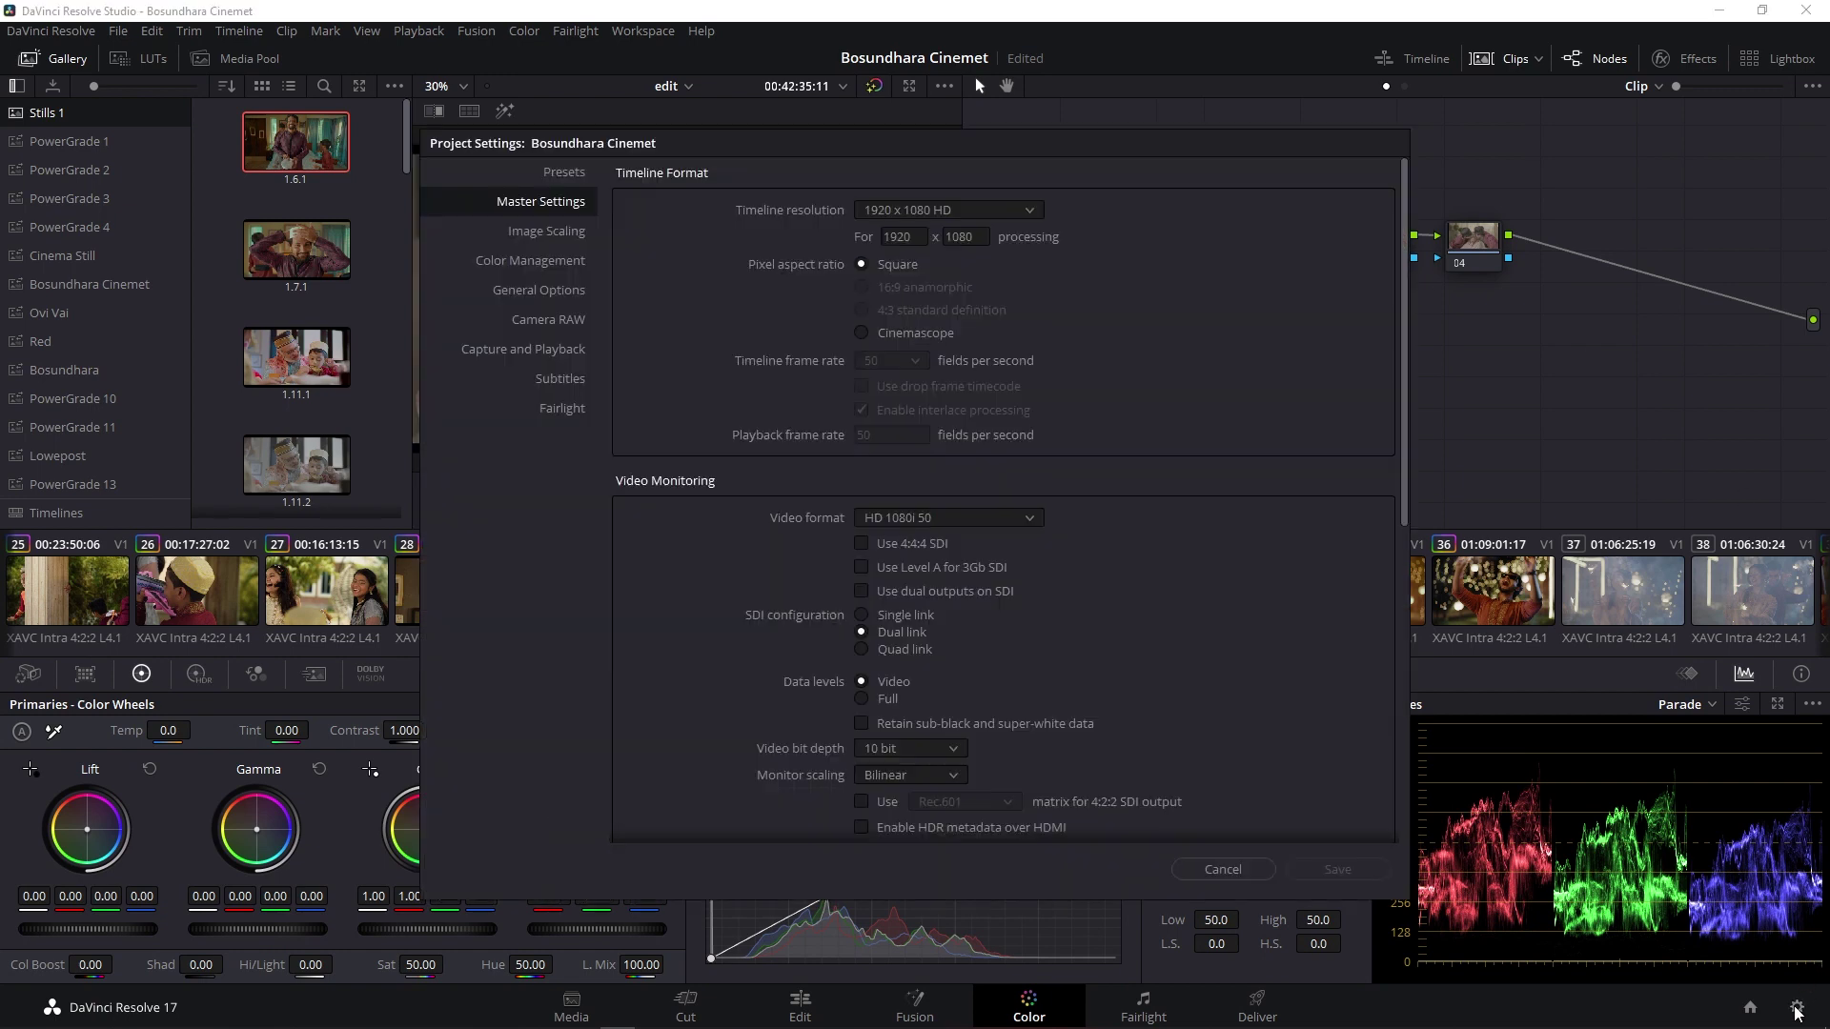
pyautogui.click(566, 237)
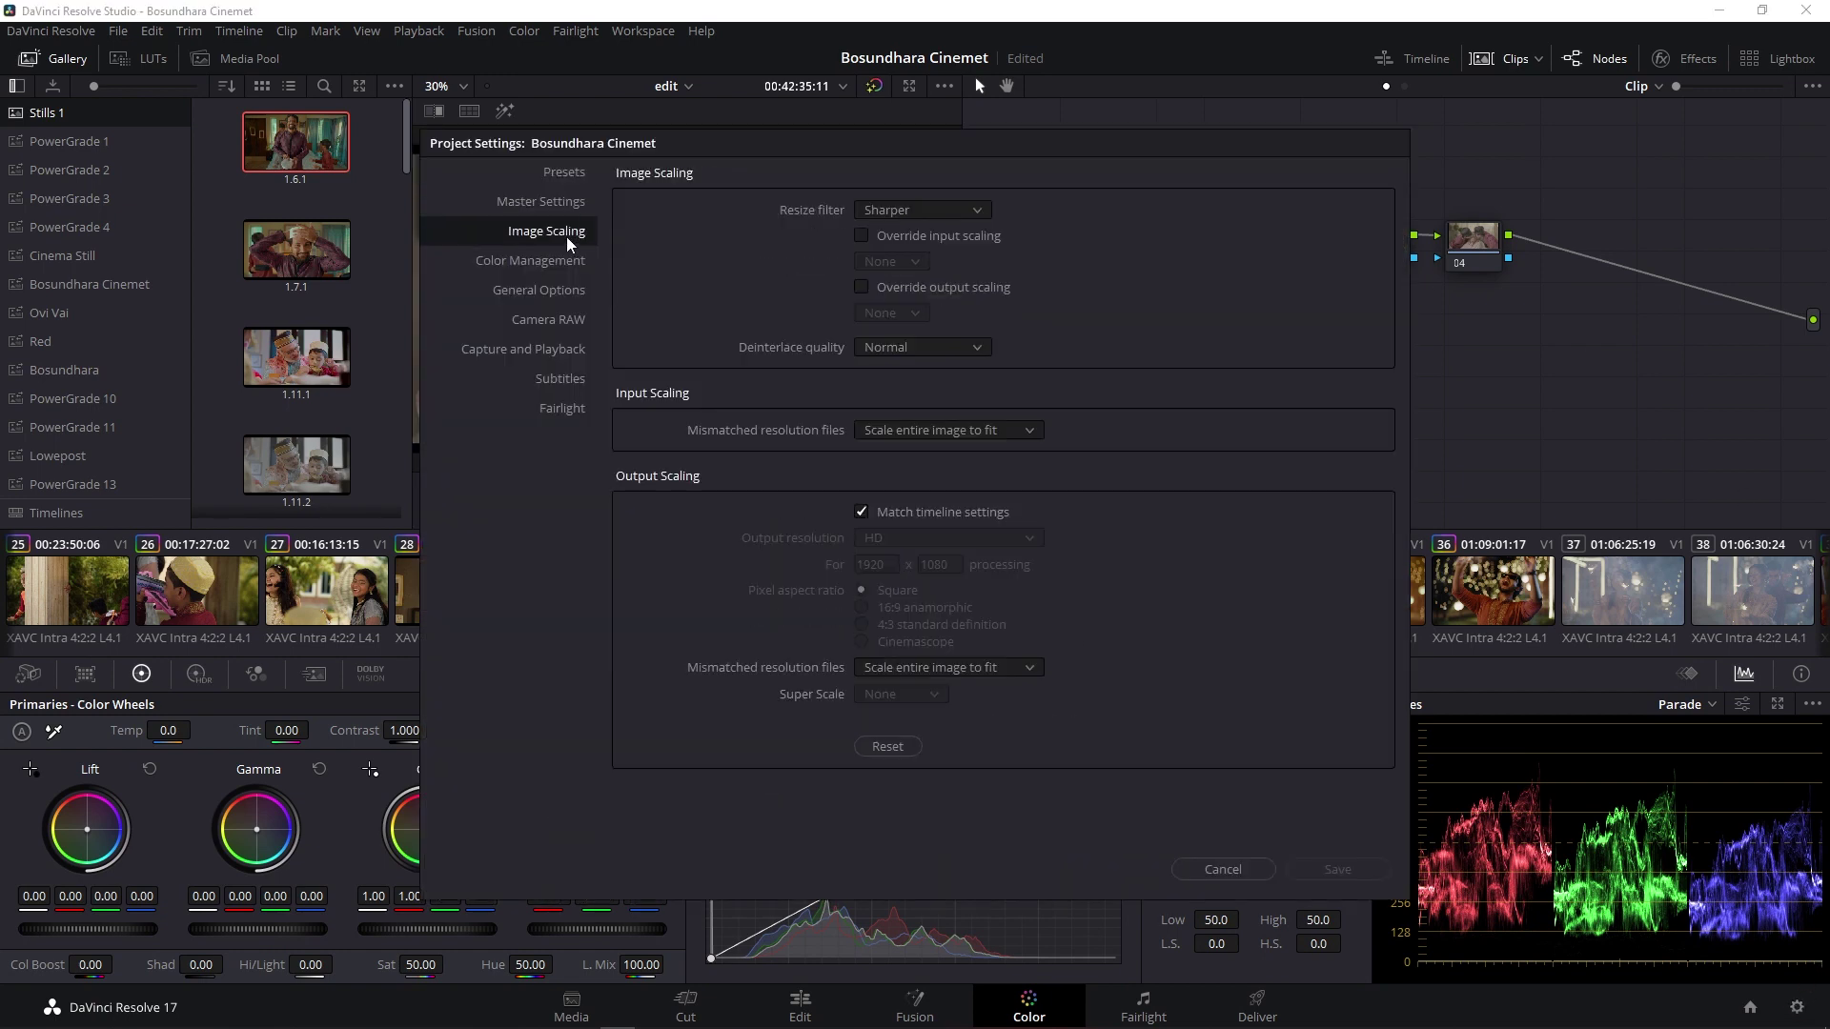
pyautogui.click(533, 202)
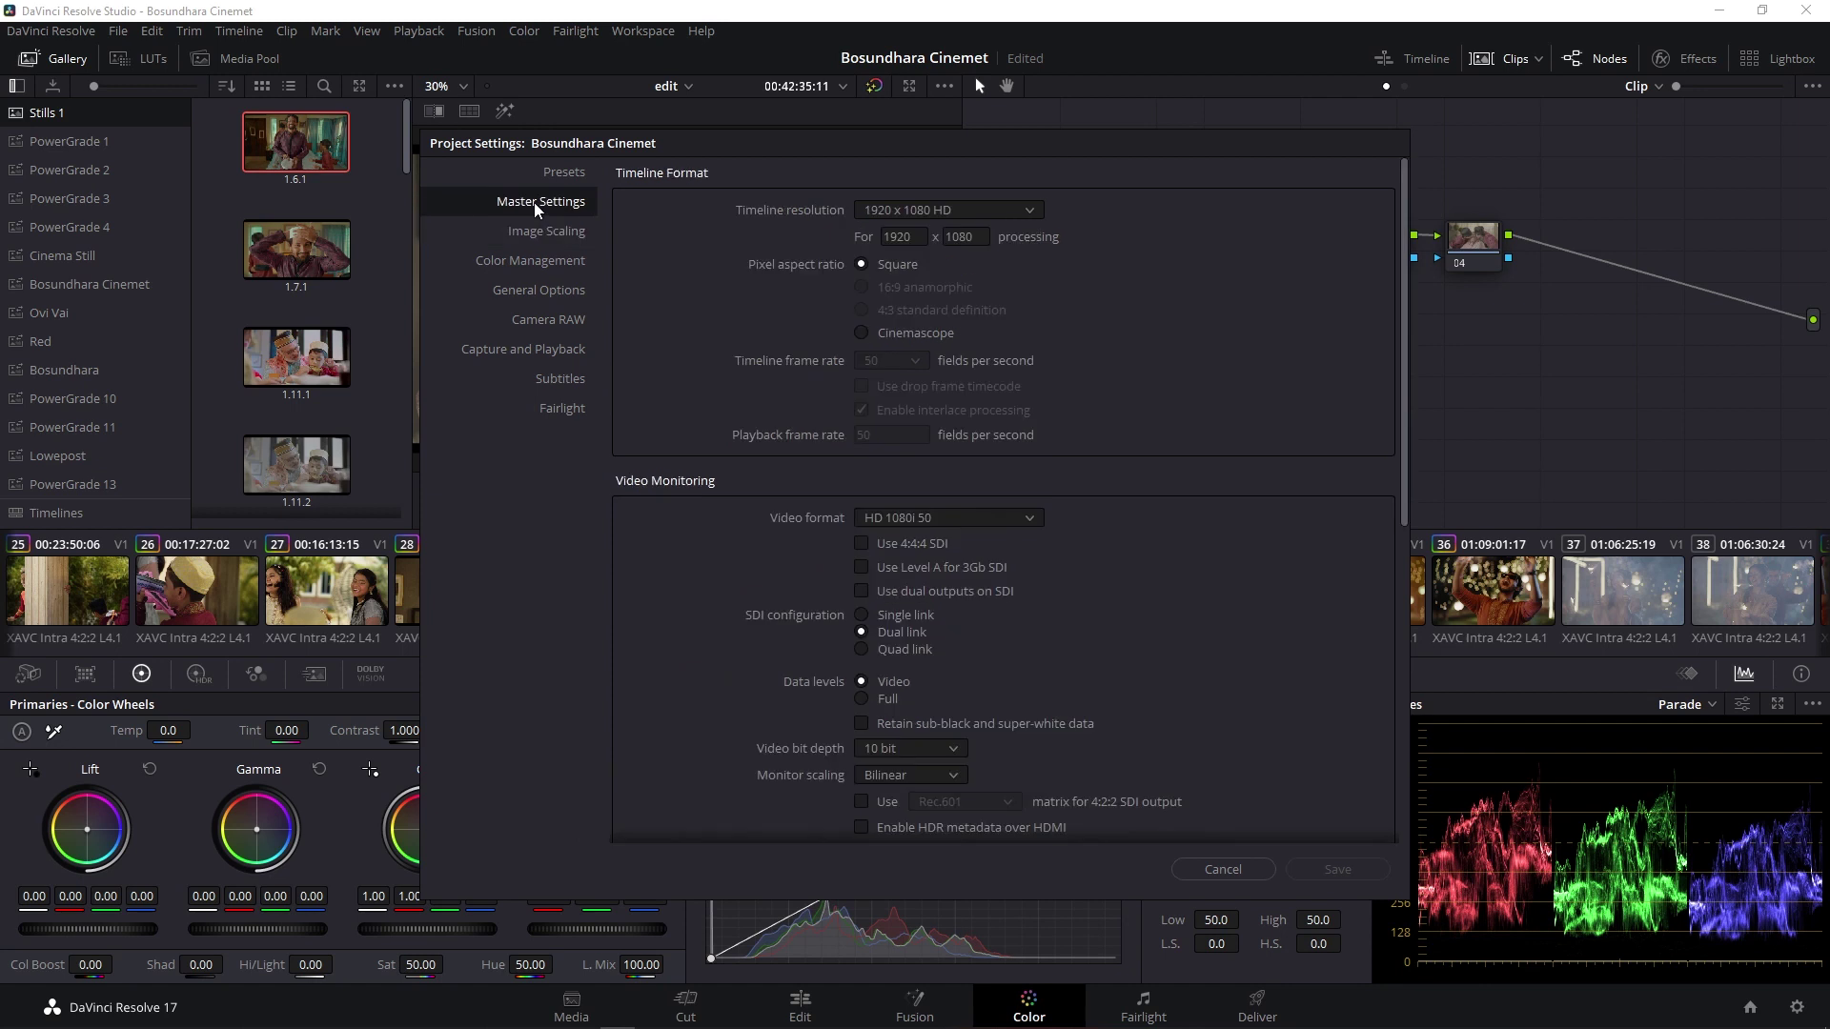
pyautogui.click(562, 263)
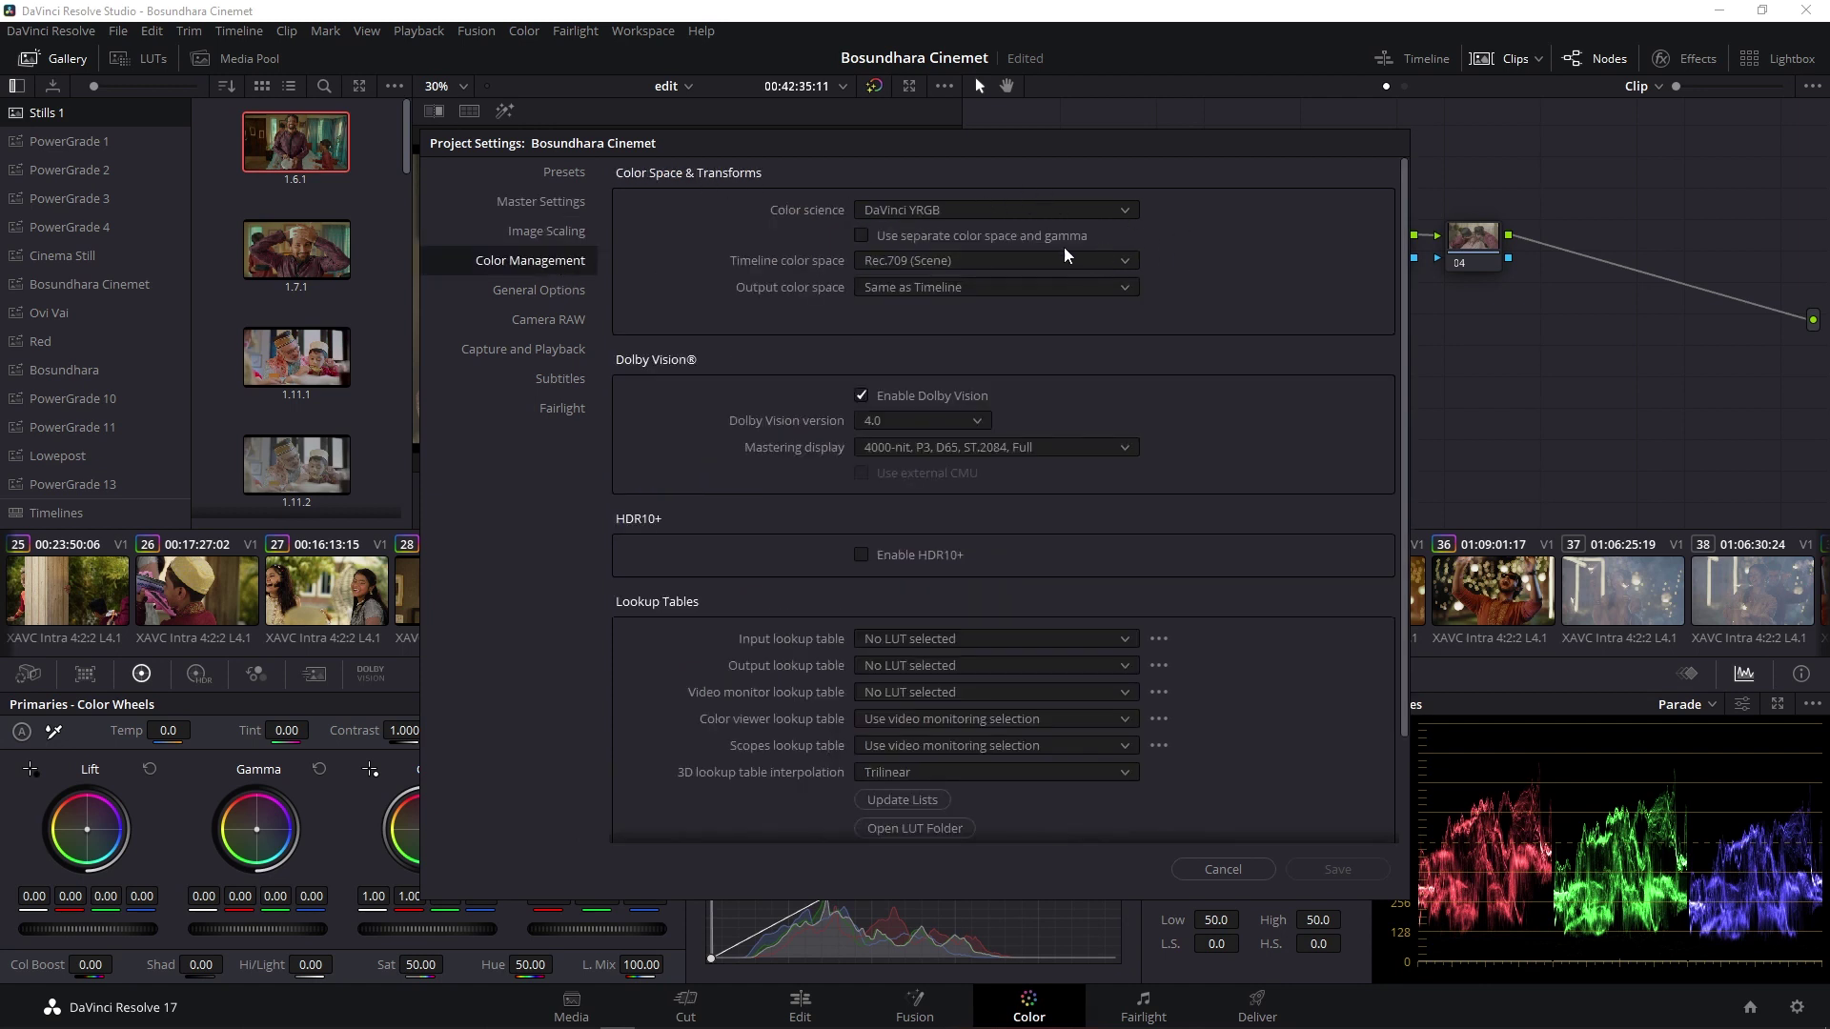
pyautogui.click(1014, 284)
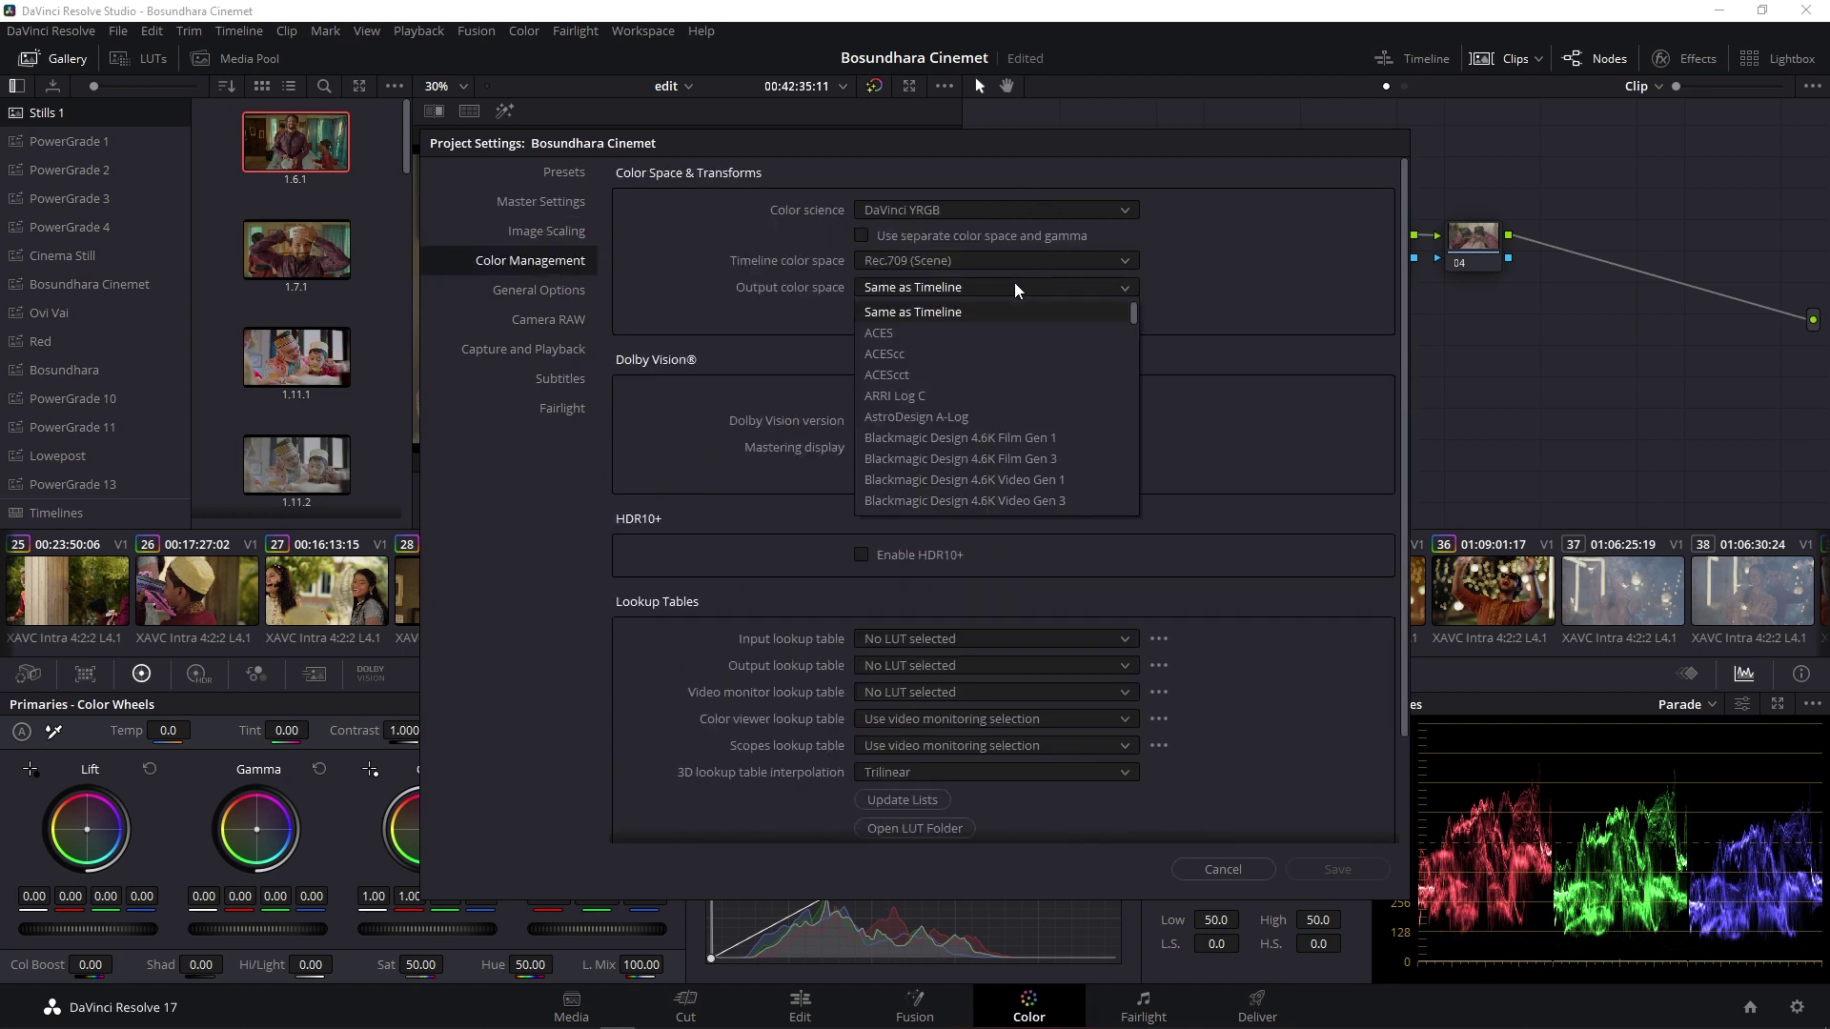
pyautogui.click(1232, 260)
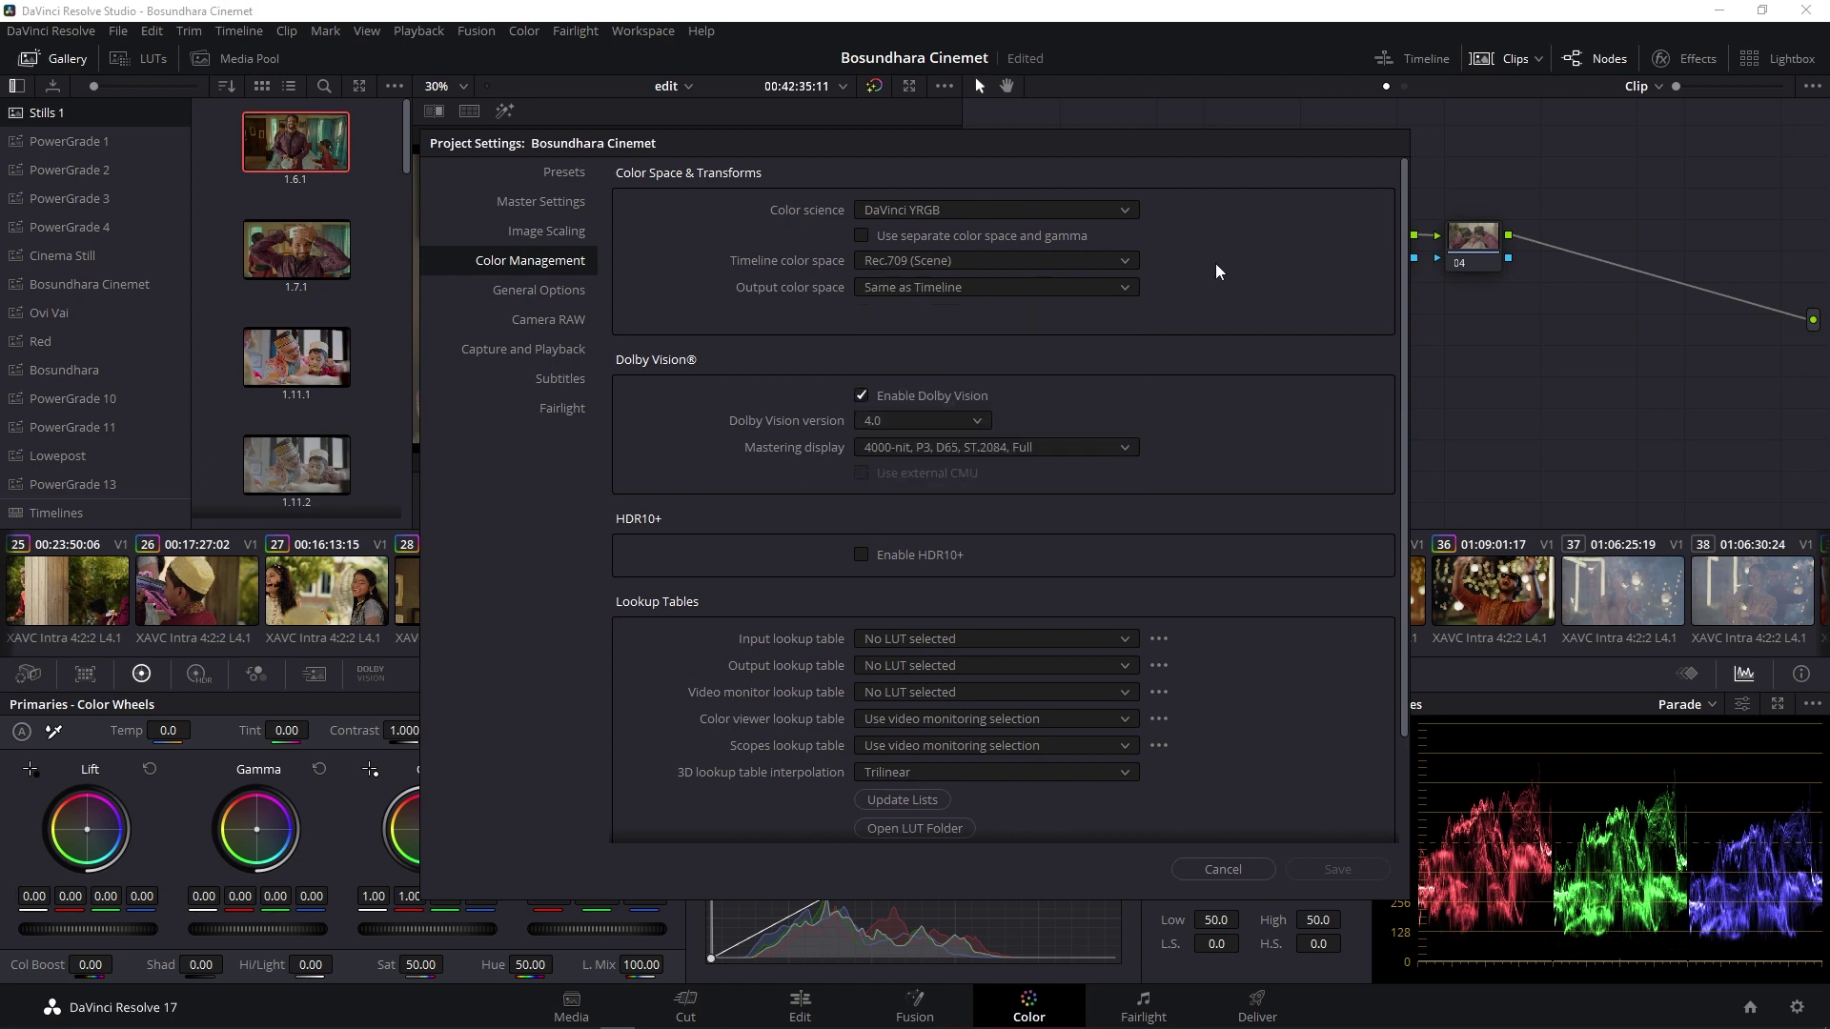
pyautogui.scroll(-3, 1197, 347)
pyautogui.scroll(3, 1096, 314)
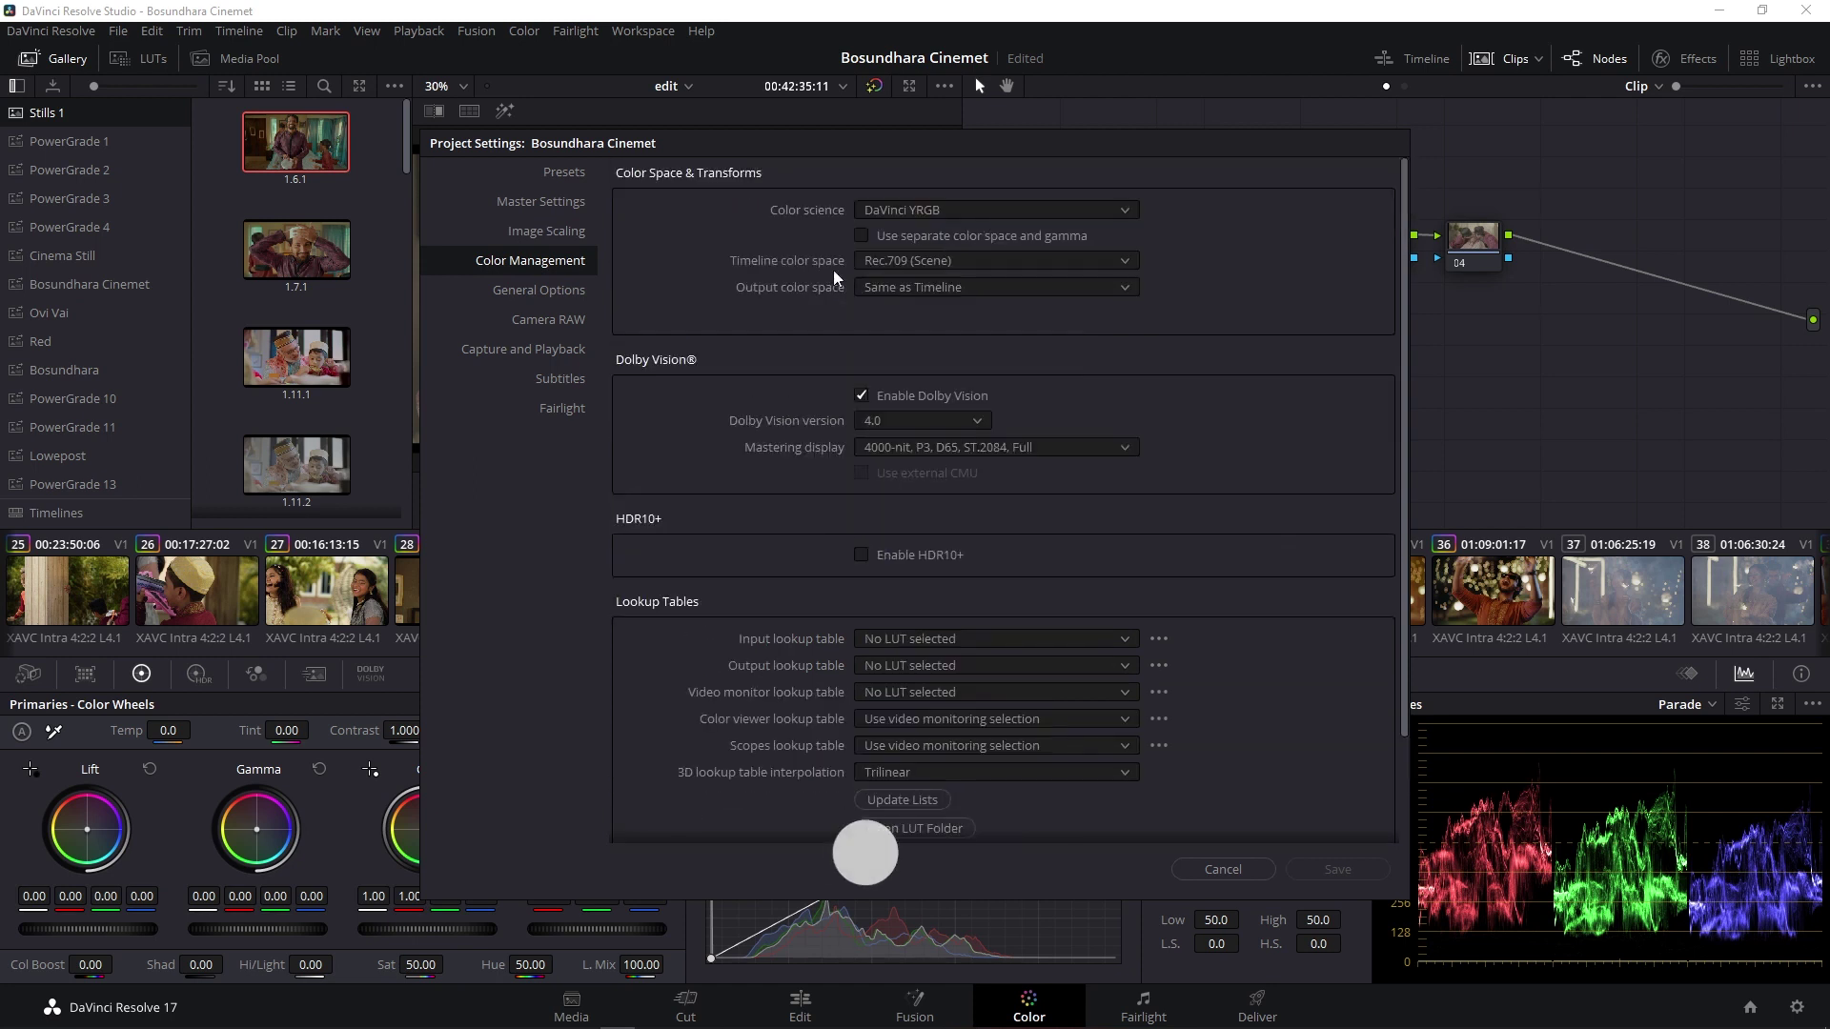
pyautogui.click(863, 237)
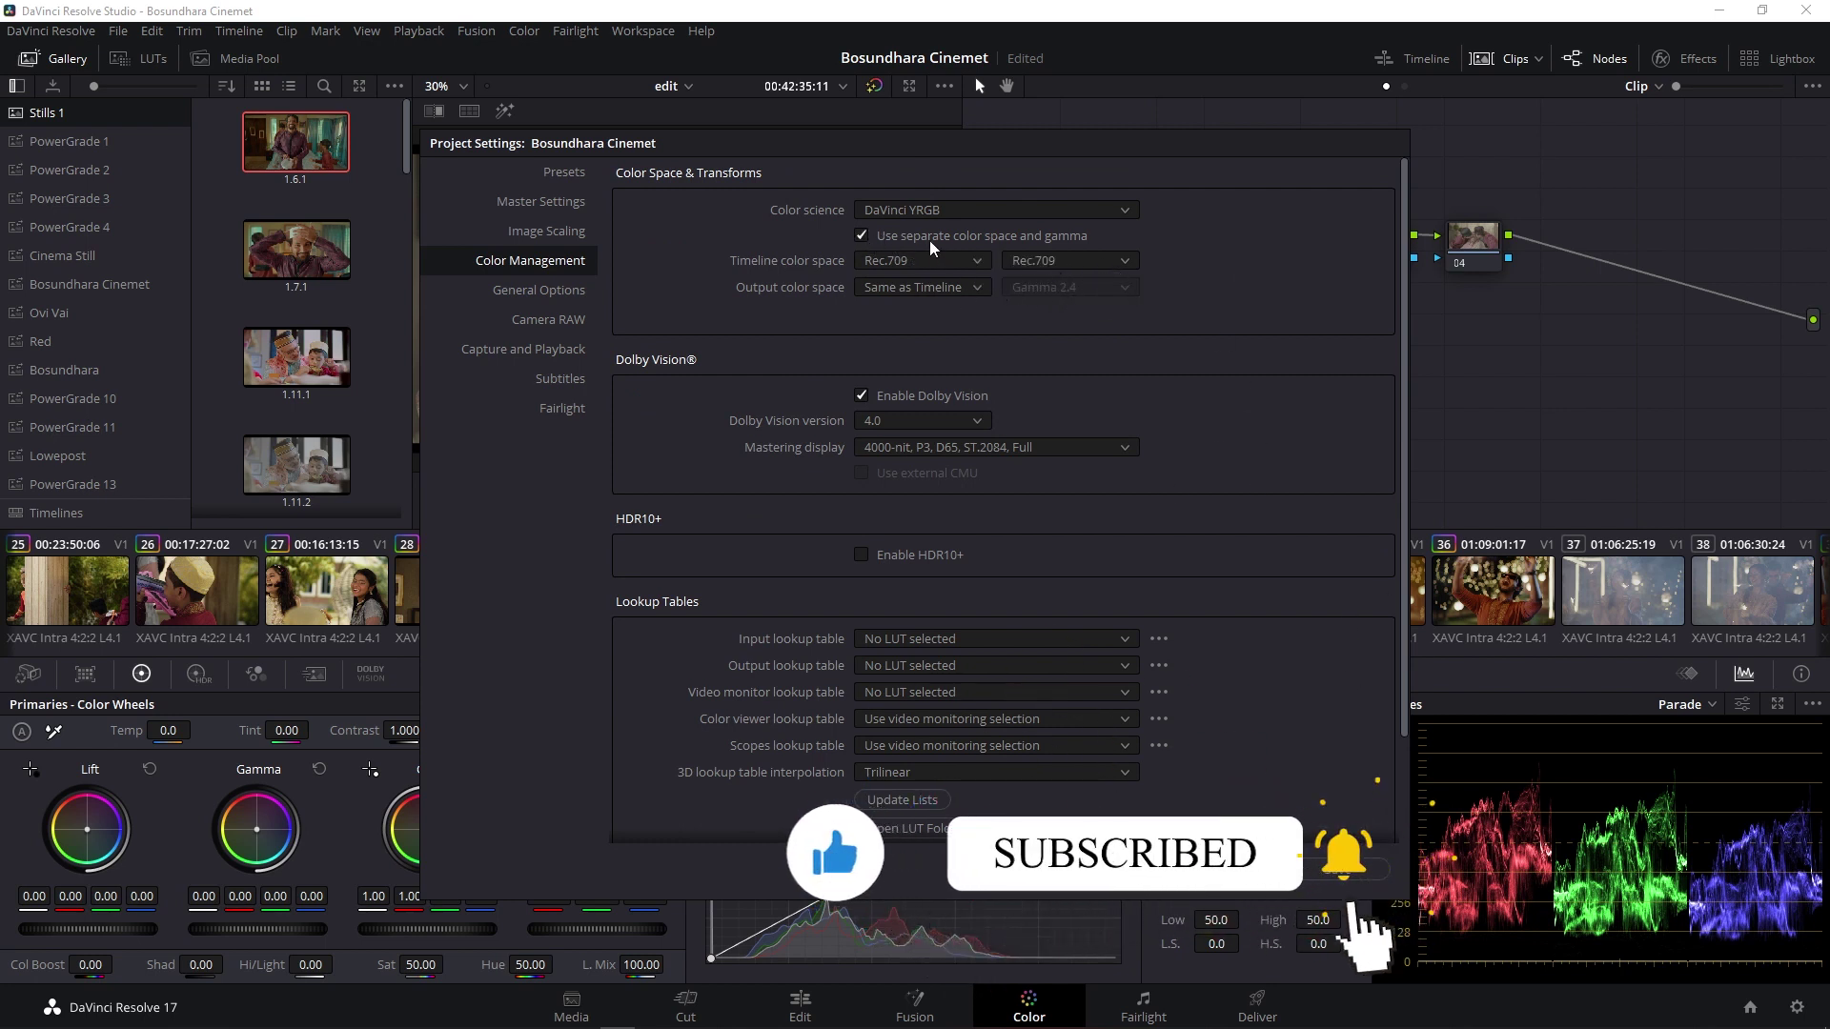
pyautogui.click(1337, 869)
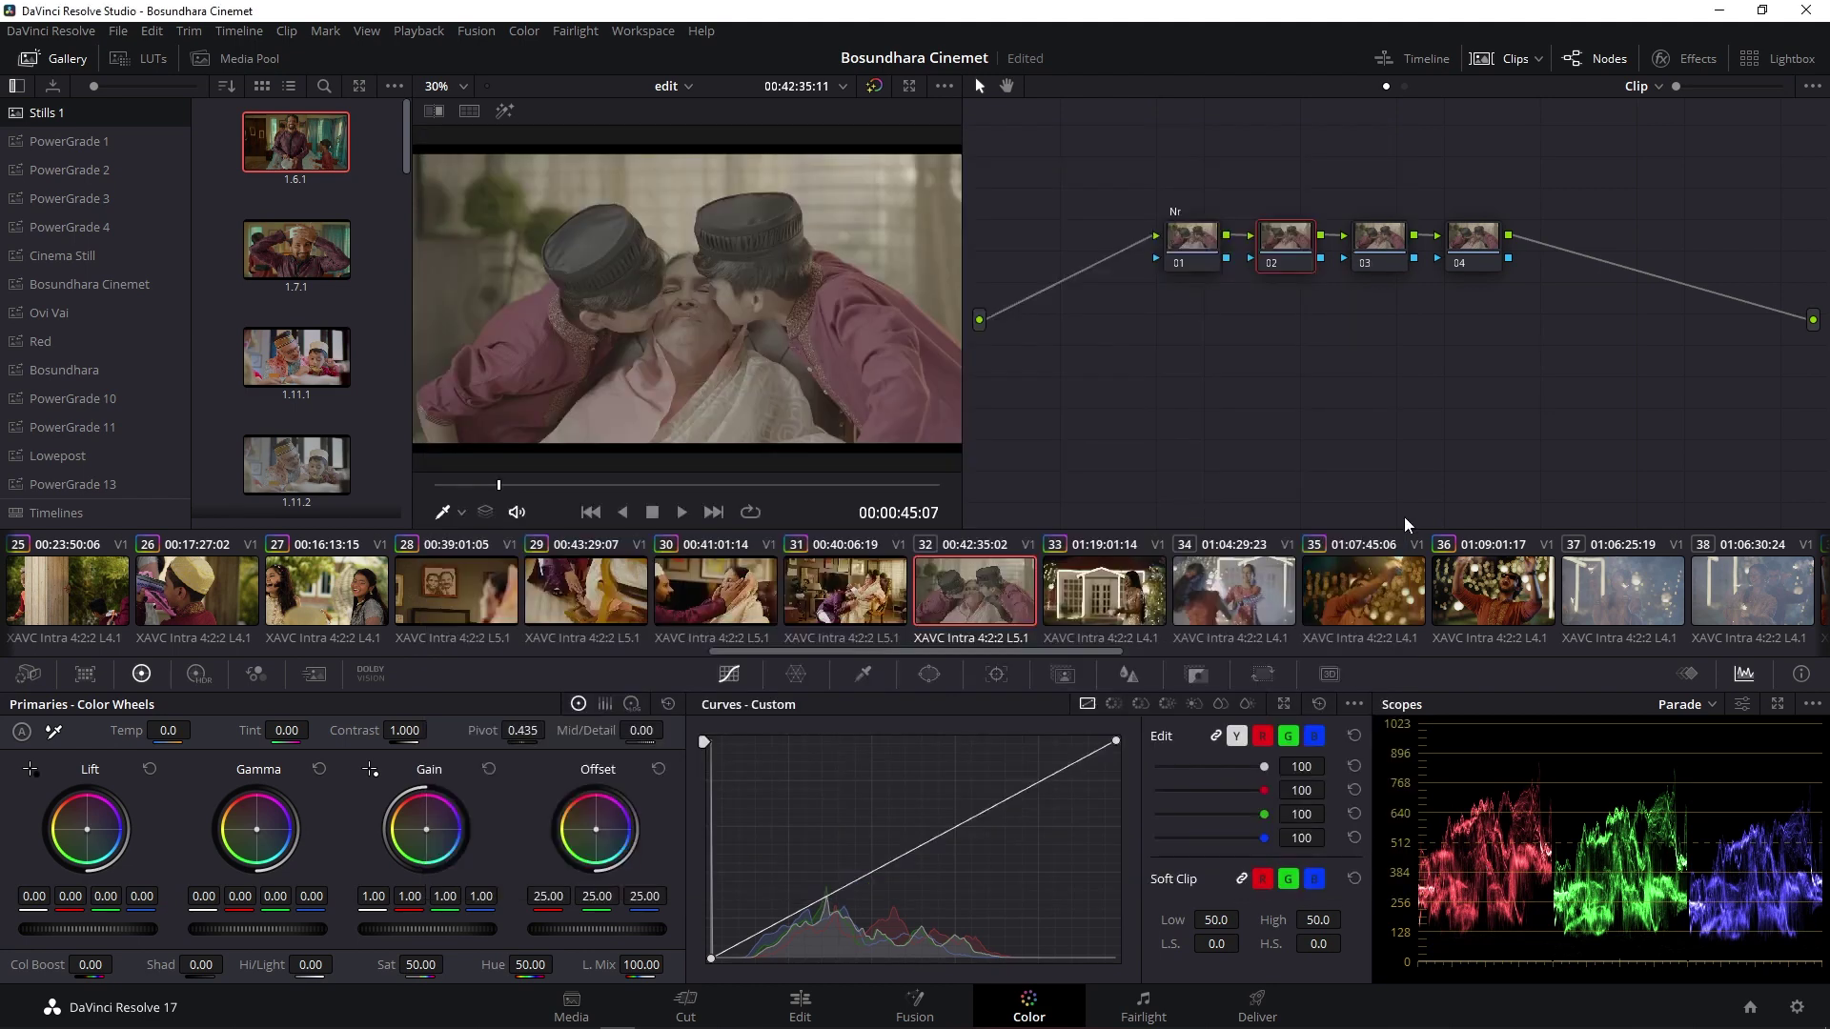
# Label node 02 'CST'
pyautogui.rightClick(1279, 238)
pyautogui.click(1323, 278)
pyautogui.write('s')
pyautogui.press('Return')
# Apply the Color Space Transform effect from the Effects library to node 02
pyautogui.click(1676, 63)
pyautogui.click(1774, 86)
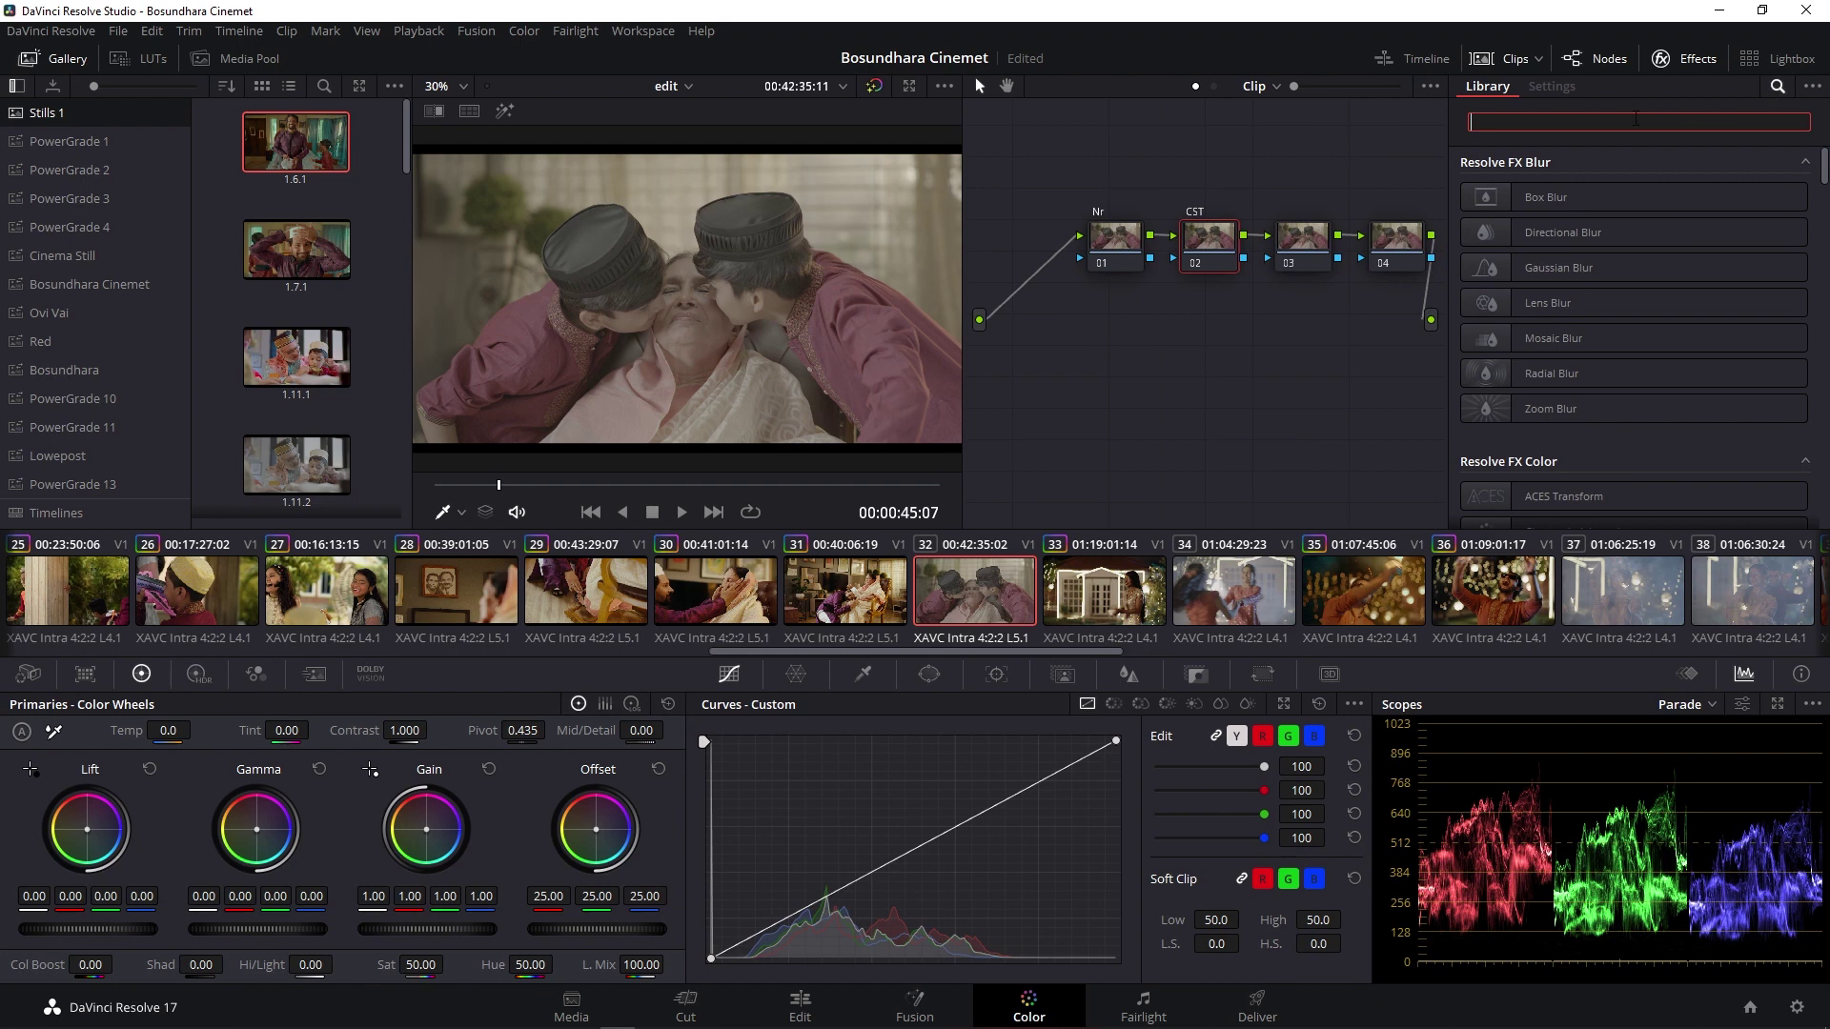
pyautogui.write('color')
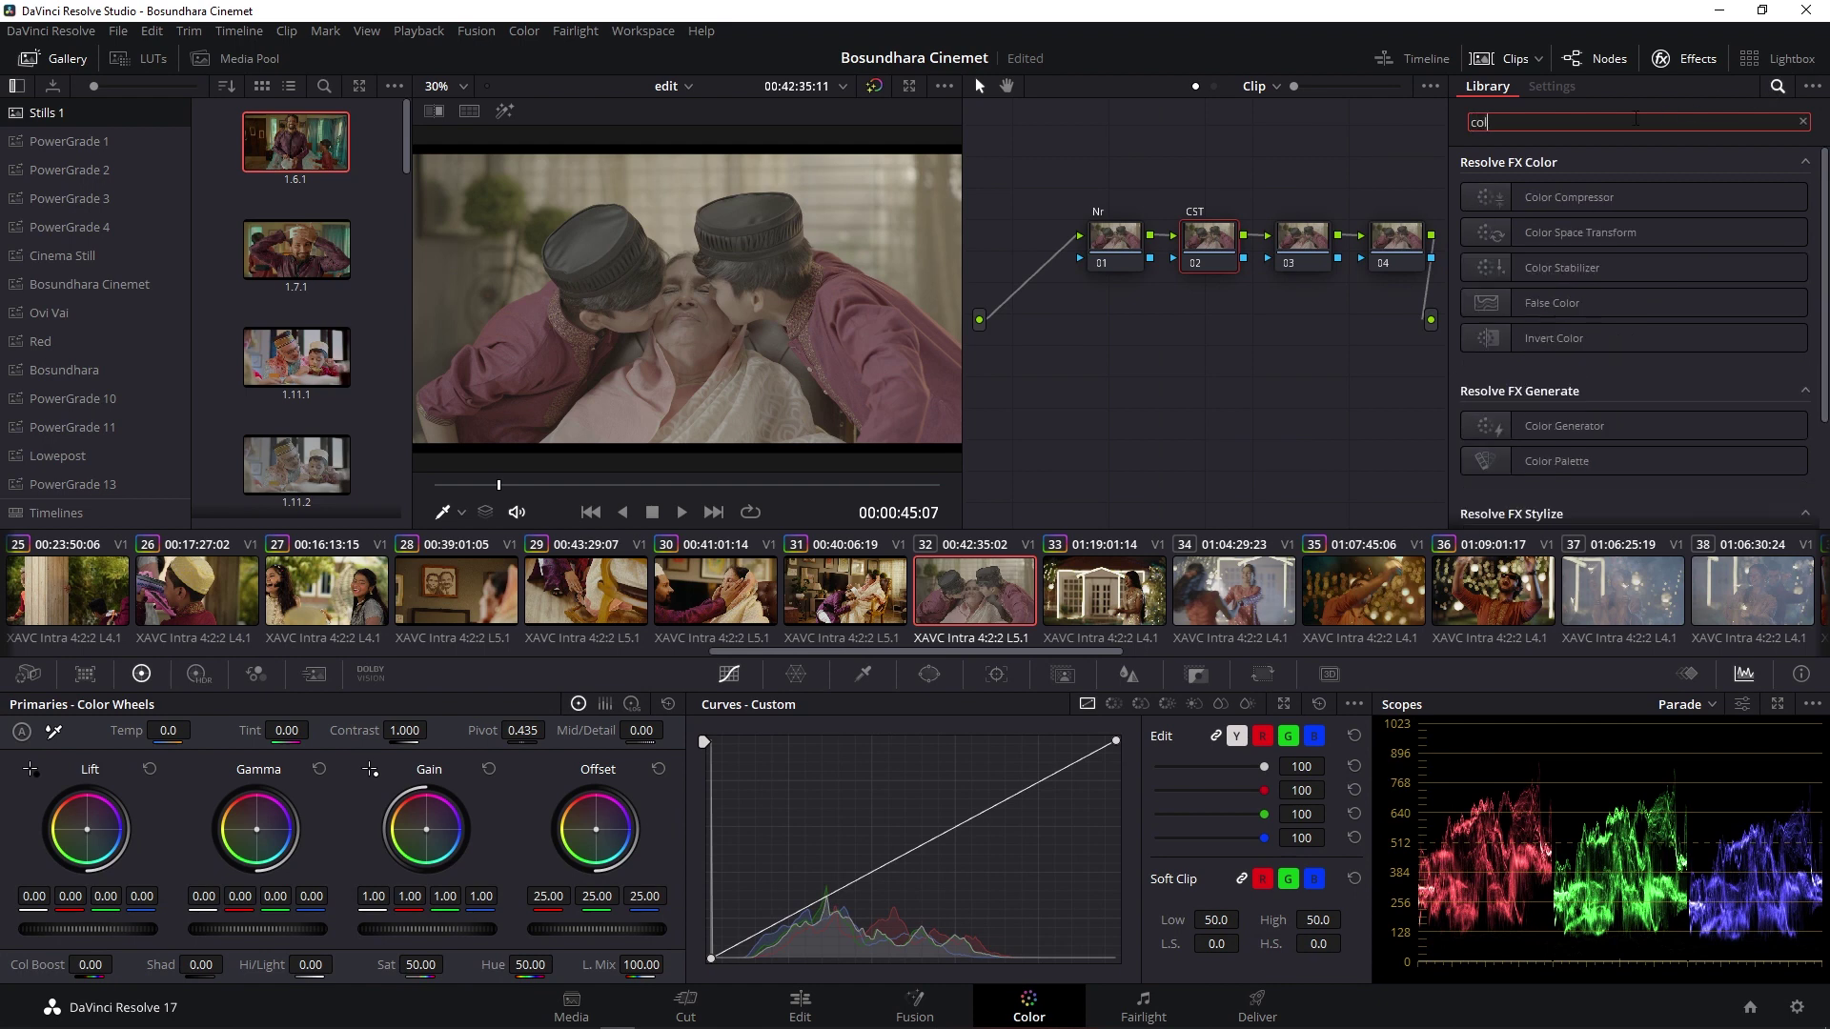
pyautogui.moveTo(1580, 233); pyautogui.dragTo(1198, 243)
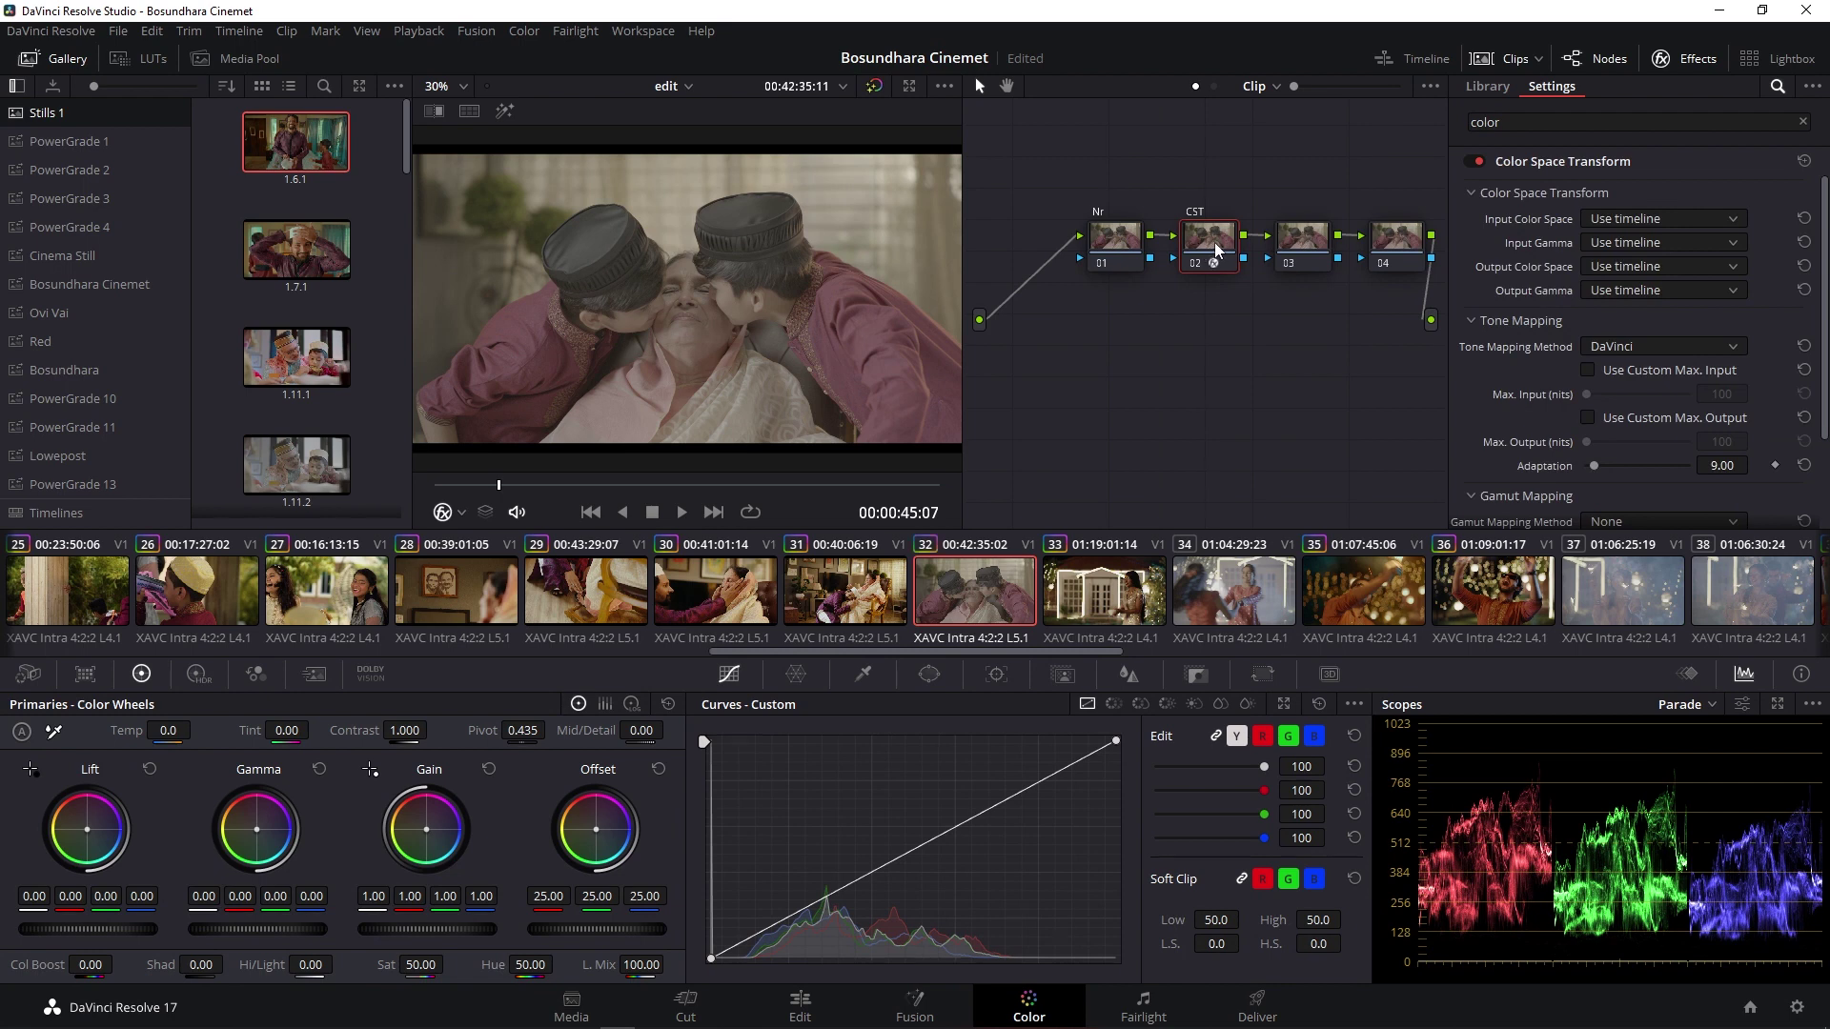
pyautogui.click(1614, 220)
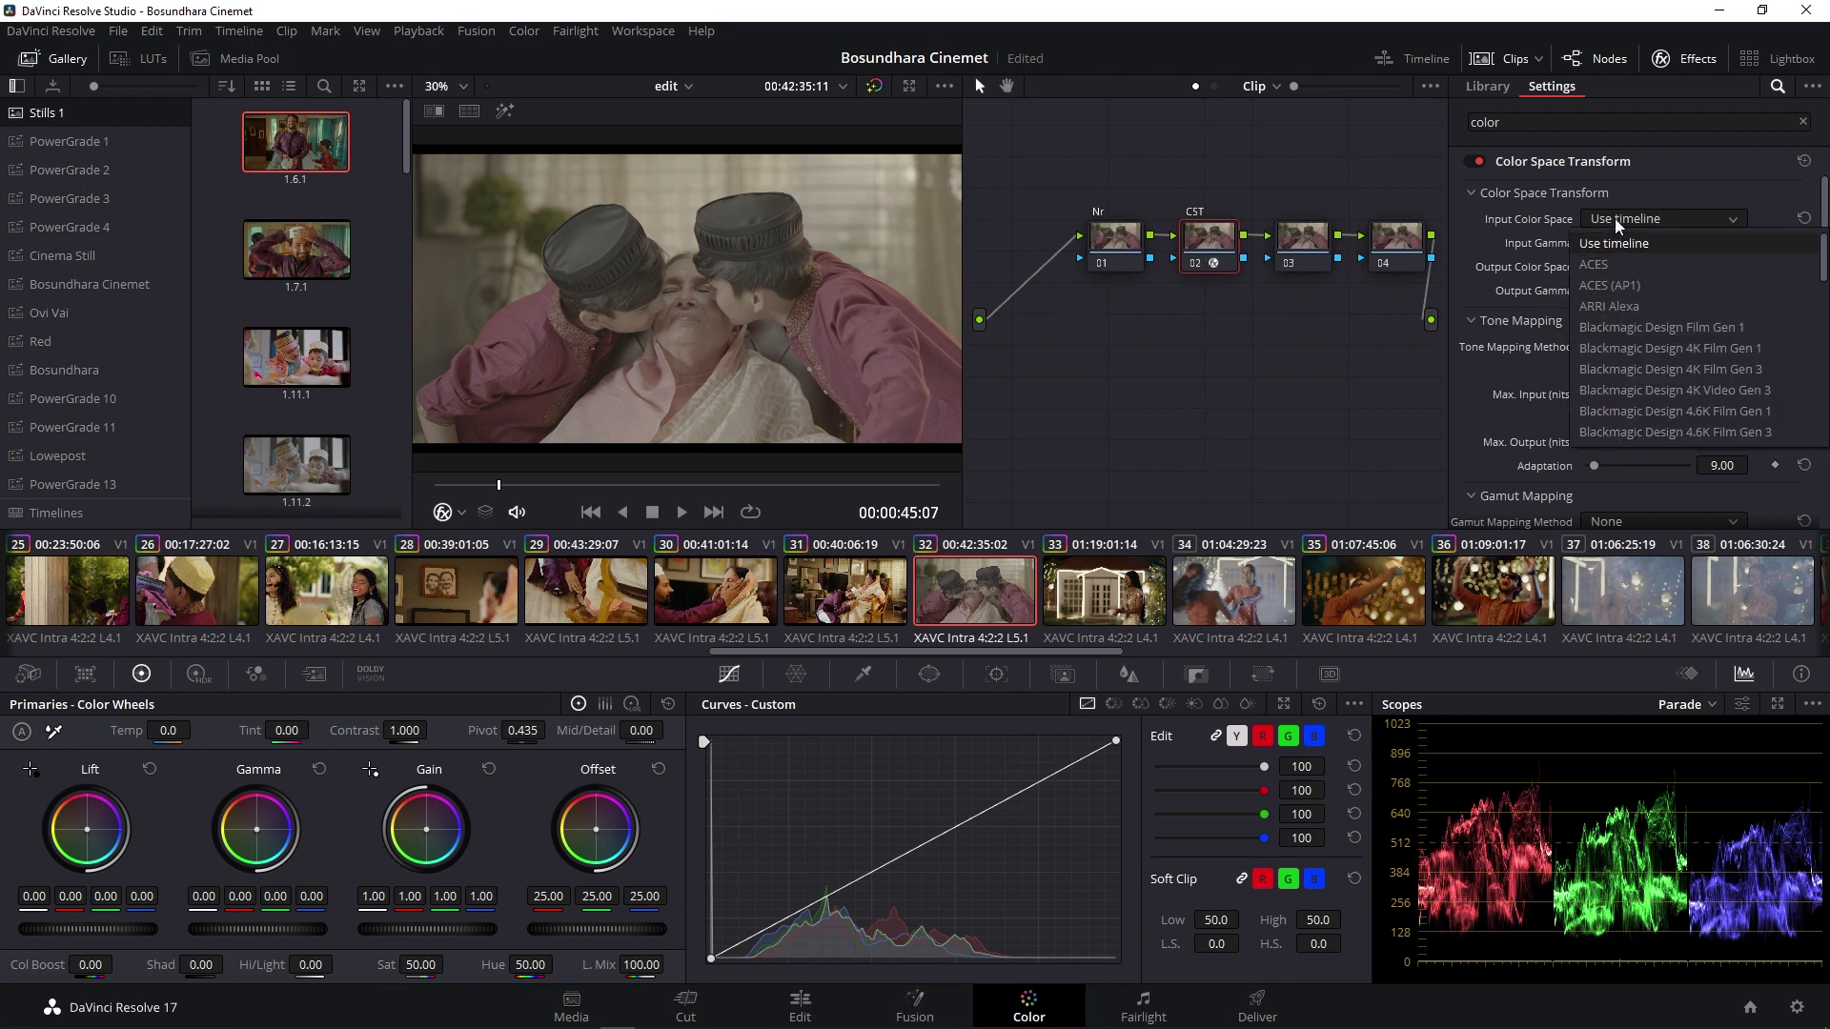
# Set the CST input to Sony S-Gamut3.Cine color space with Sony S-Log2 gamma
pyautogui.scroll(-10, 1656, 373)
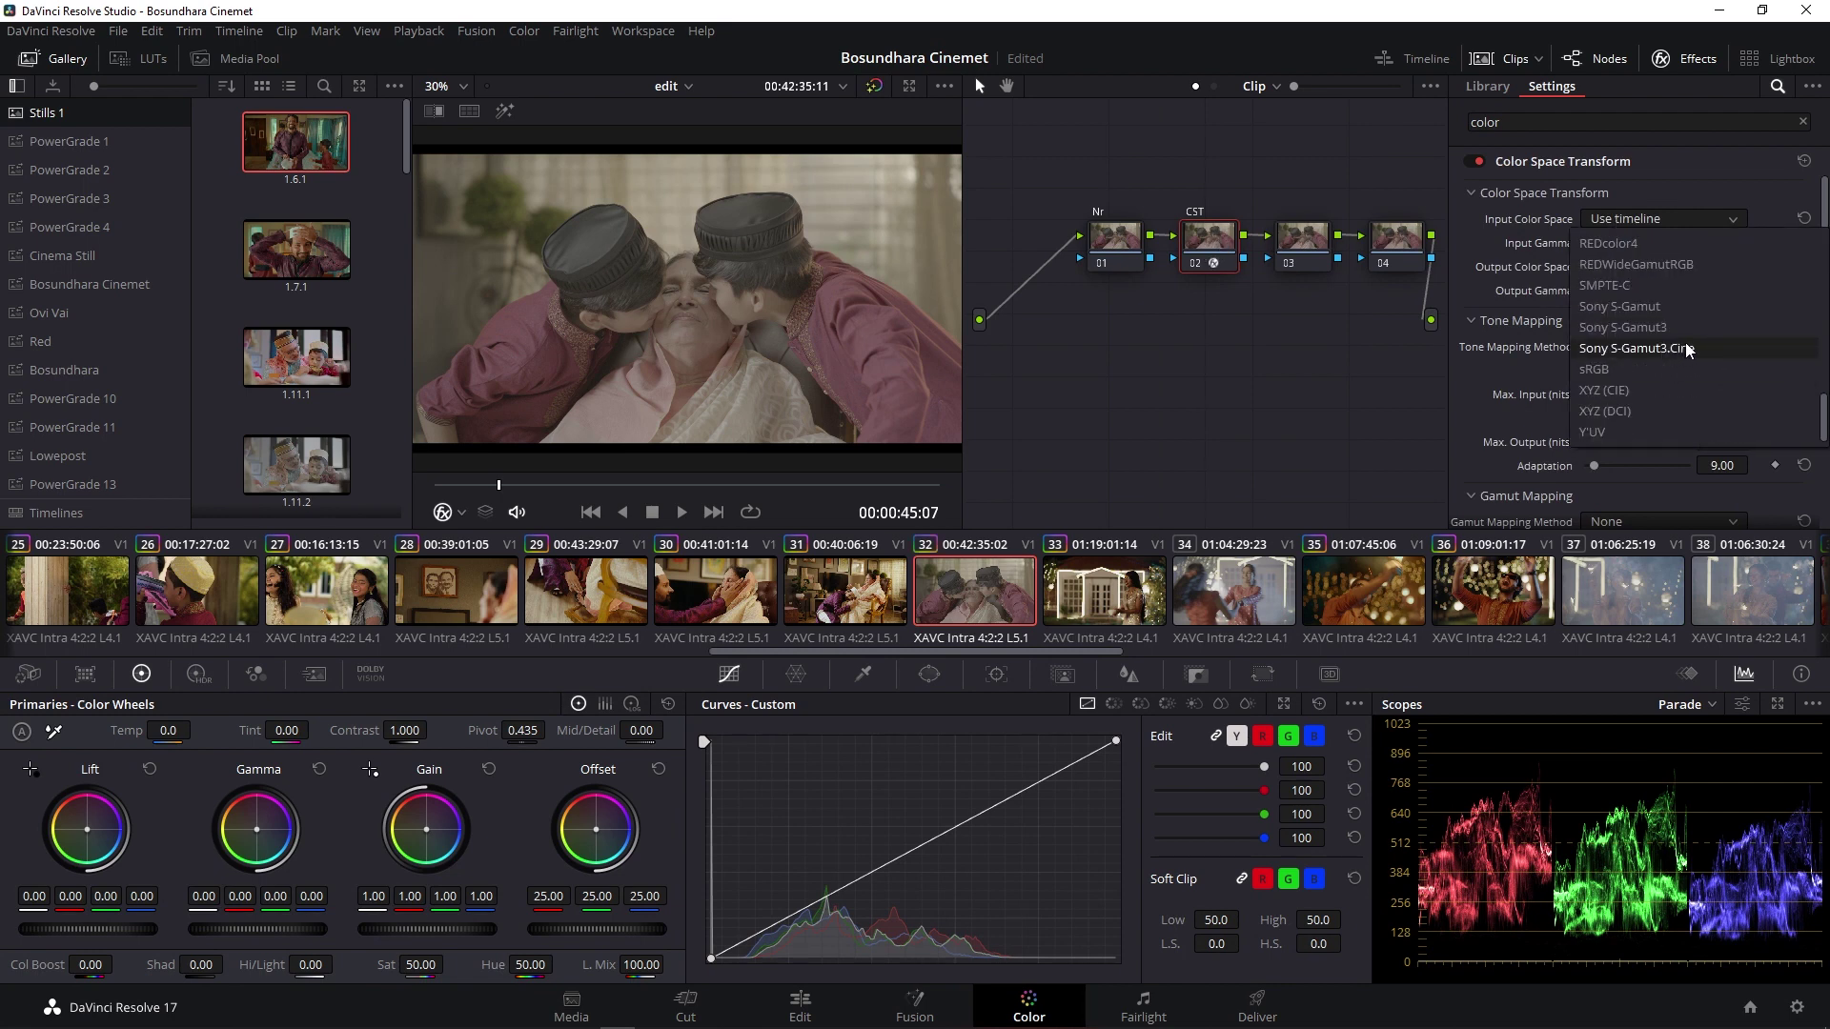
pyautogui.click(1683, 349)
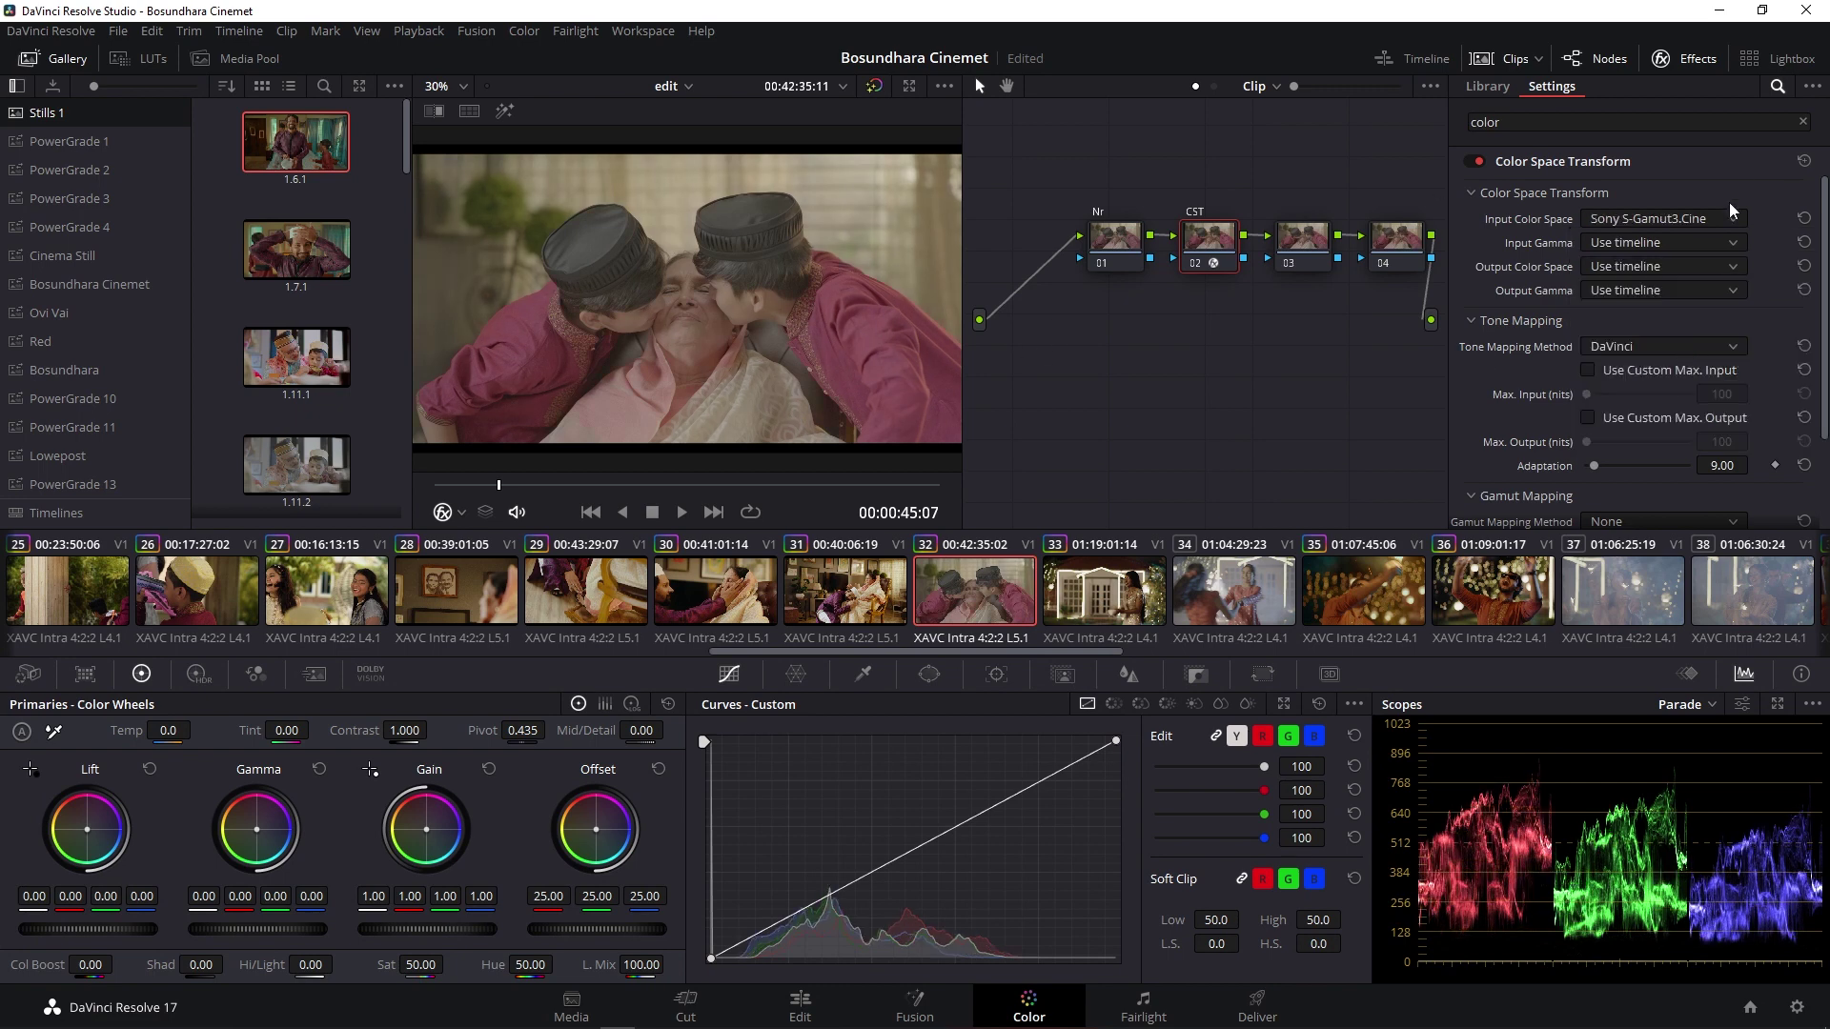
pyautogui.click(1660, 244)
pyautogui.scroll(-5, 1652, 354)
pyautogui.scroll(-2, 1658, 435)
pyautogui.scroll(-2, 1654, 421)
pyautogui.scroll(-2, 1654, 421)
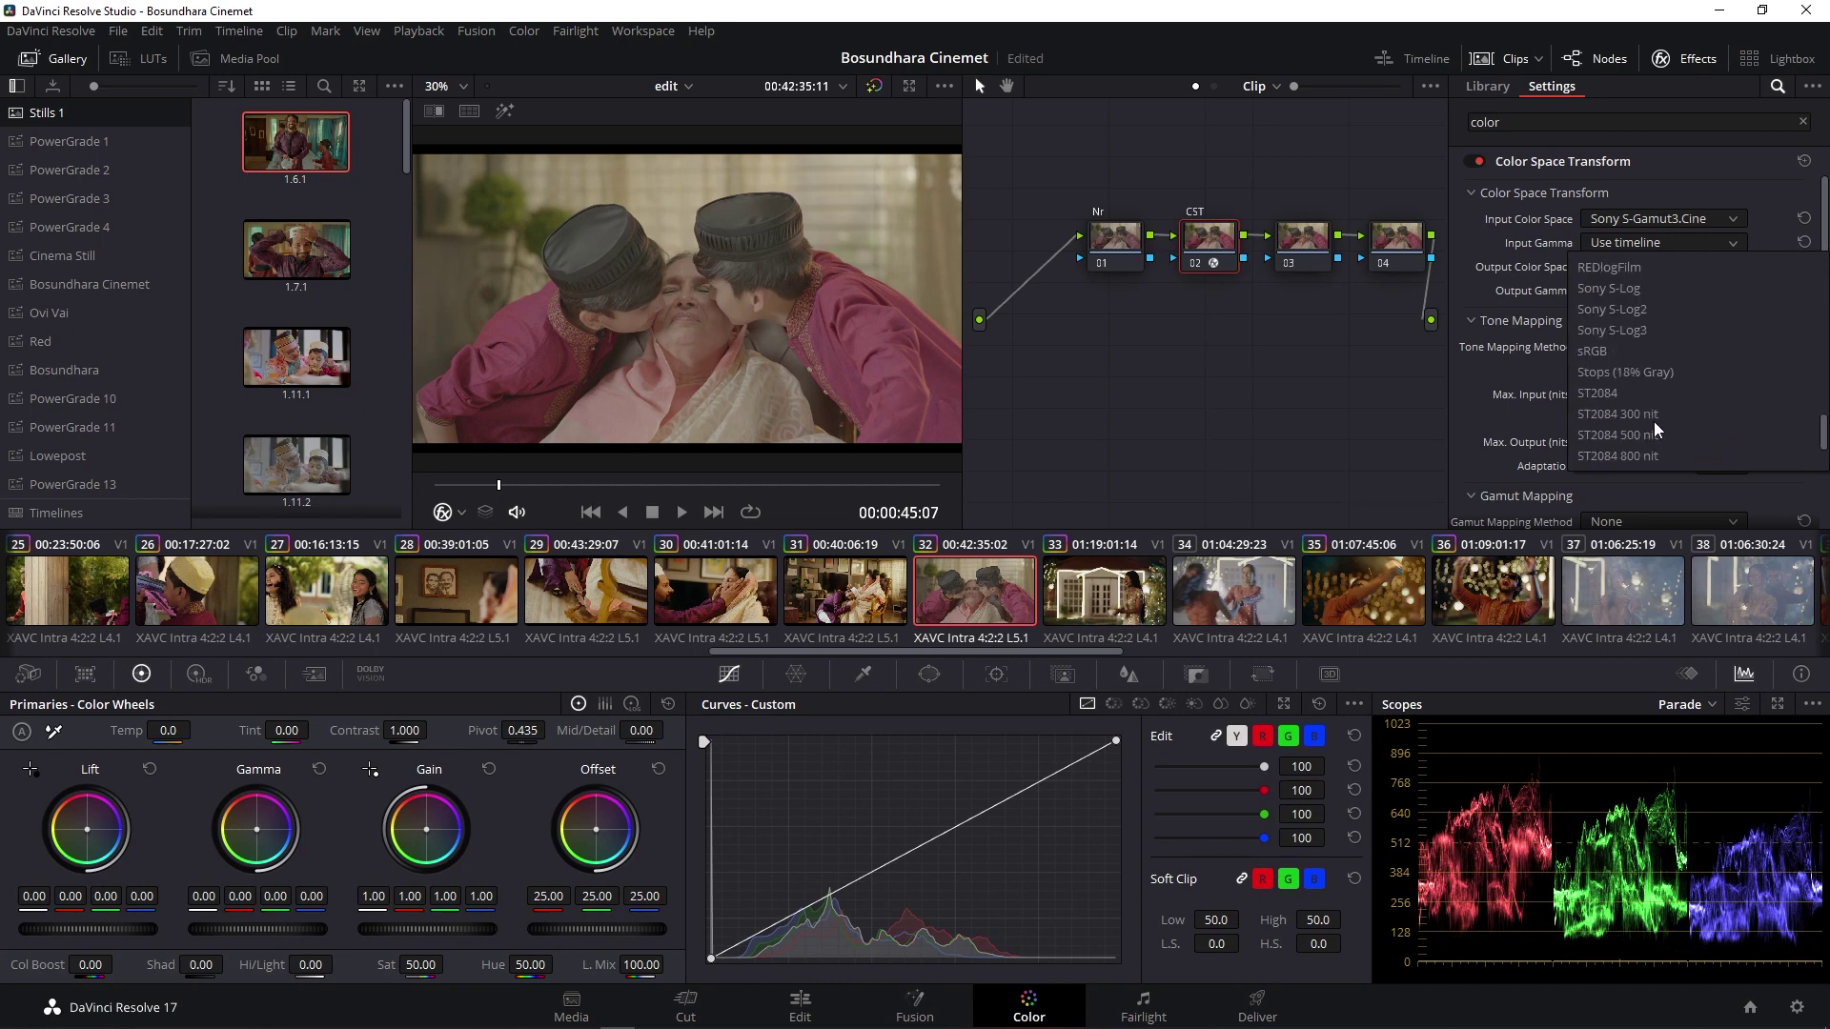
pyautogui.scroll(2, 1655, 422)
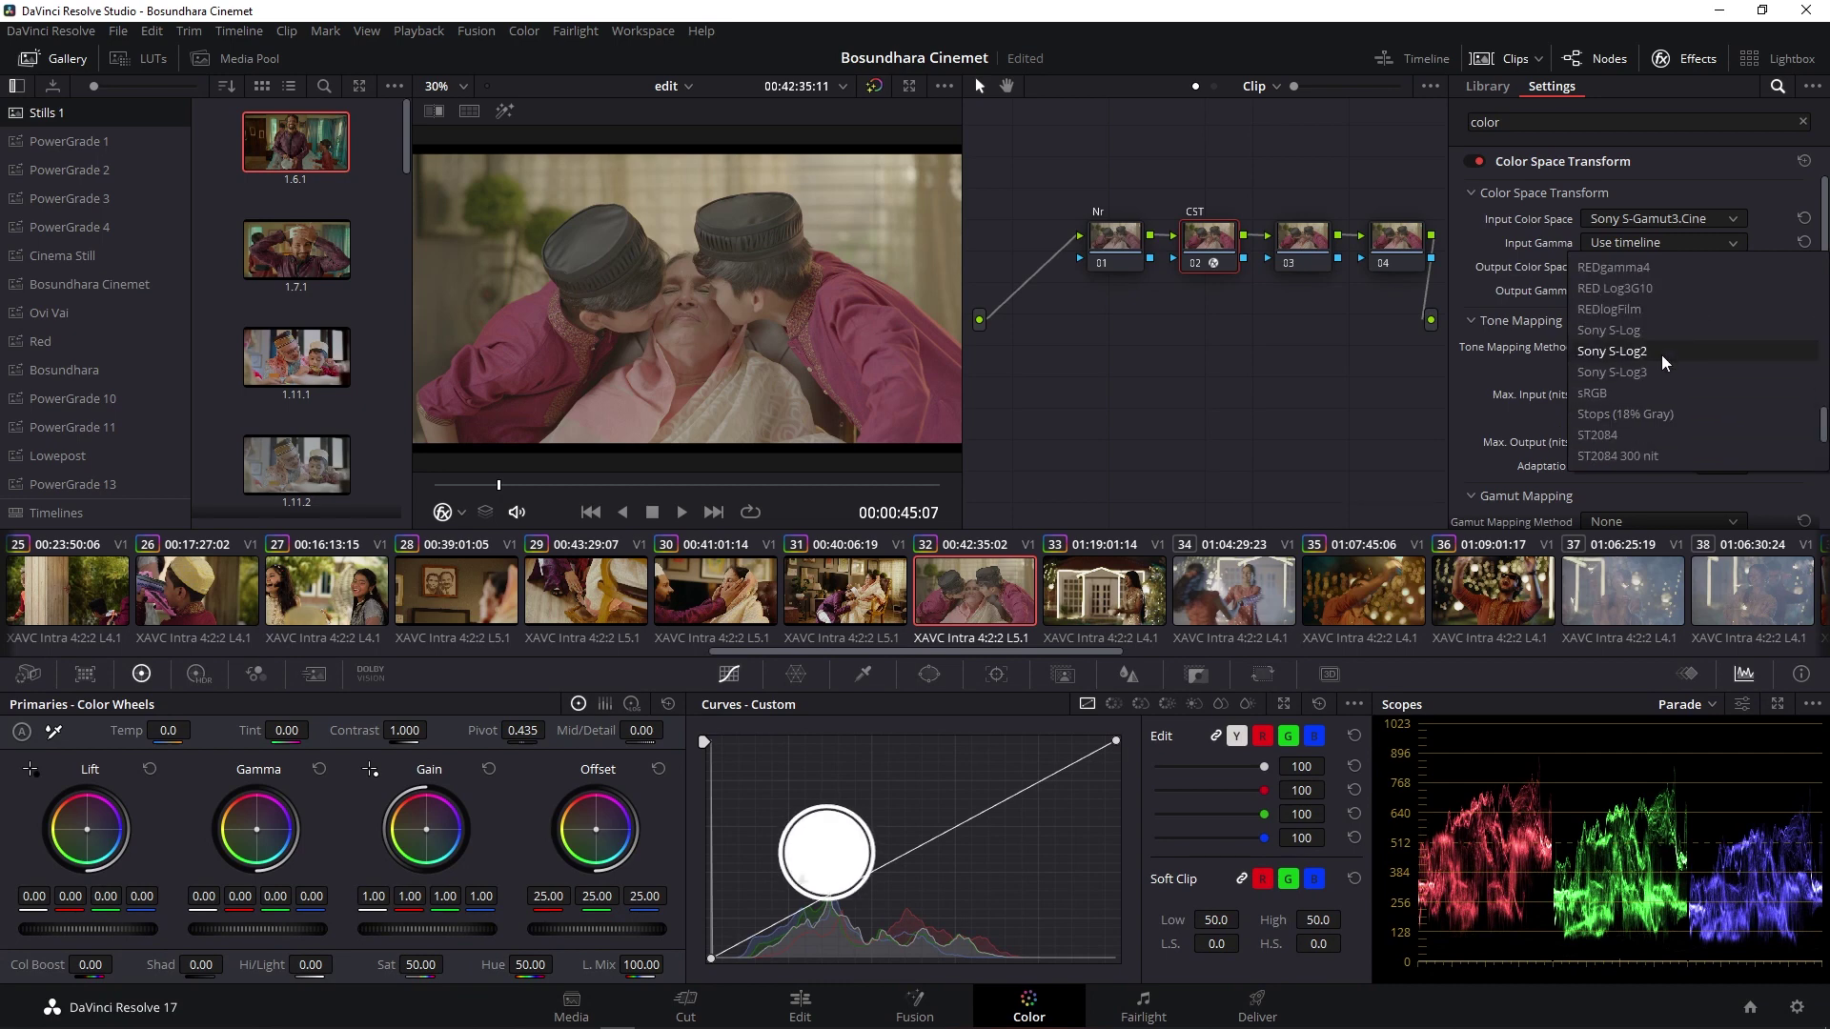
pyautogui.click(1661, 341)
pyautogui.click(1679, 242)
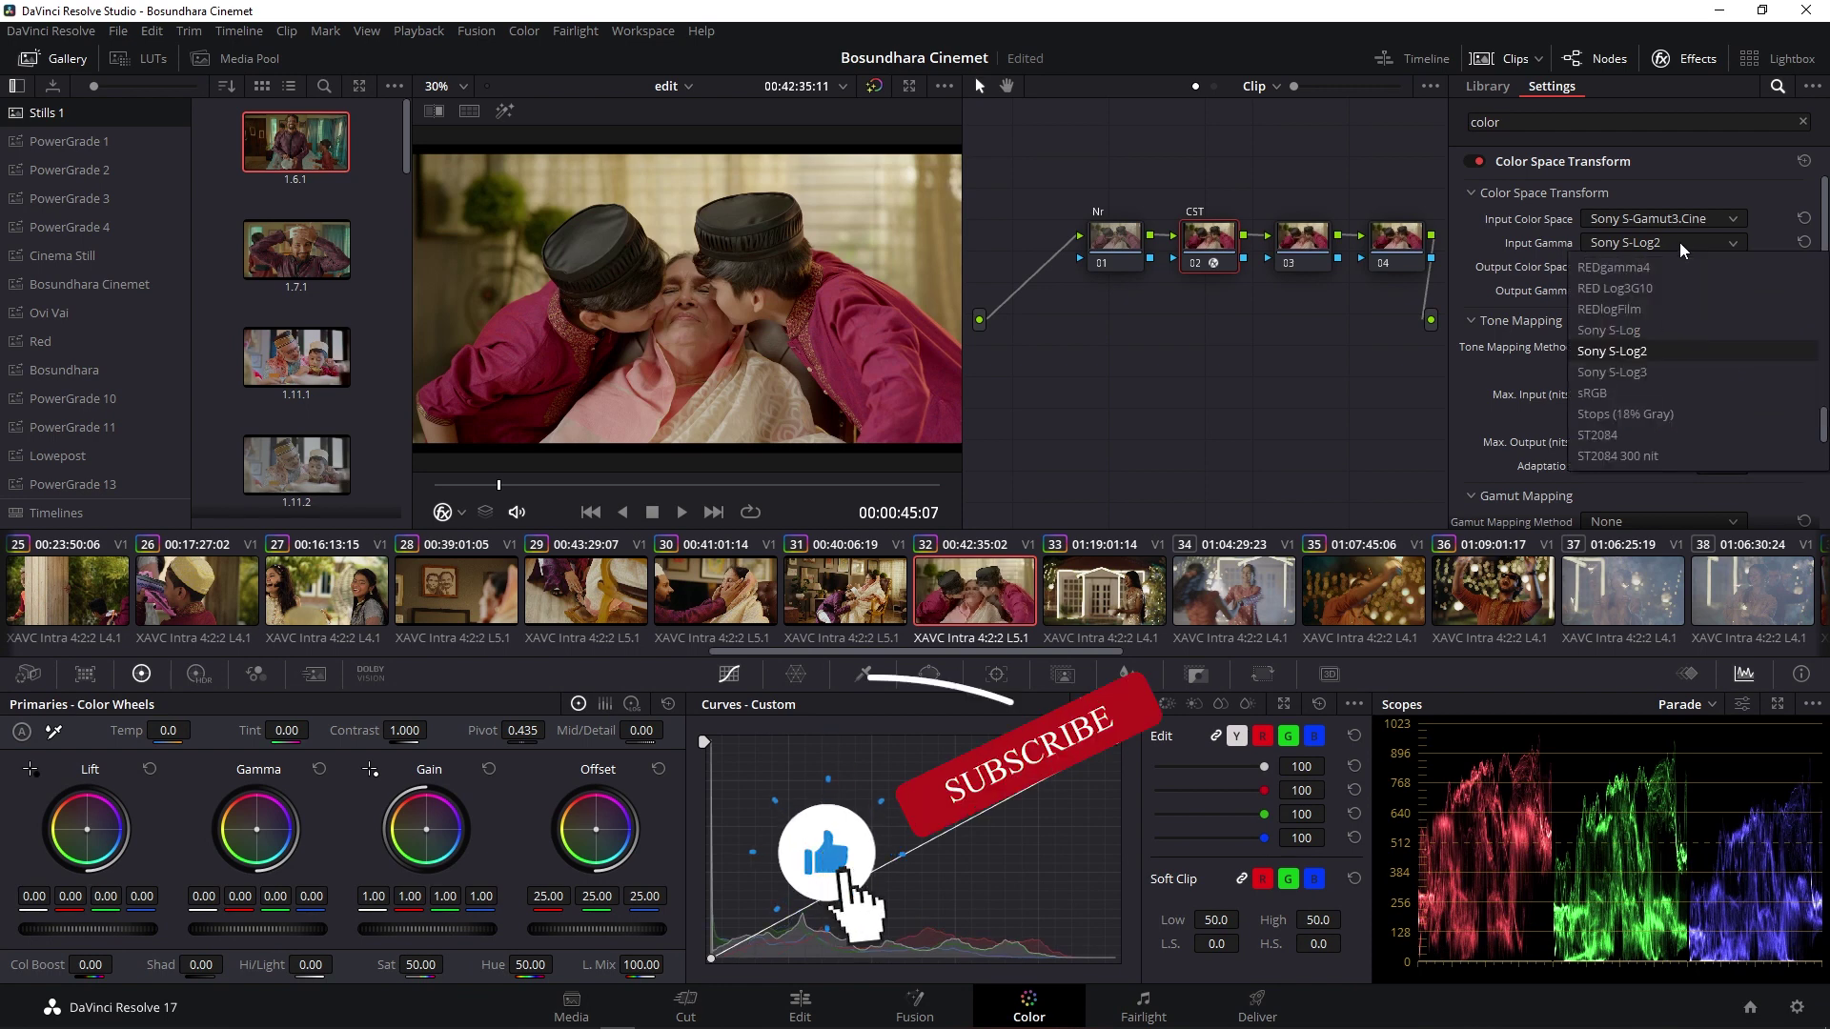
pyautogui.click(1668, 330)
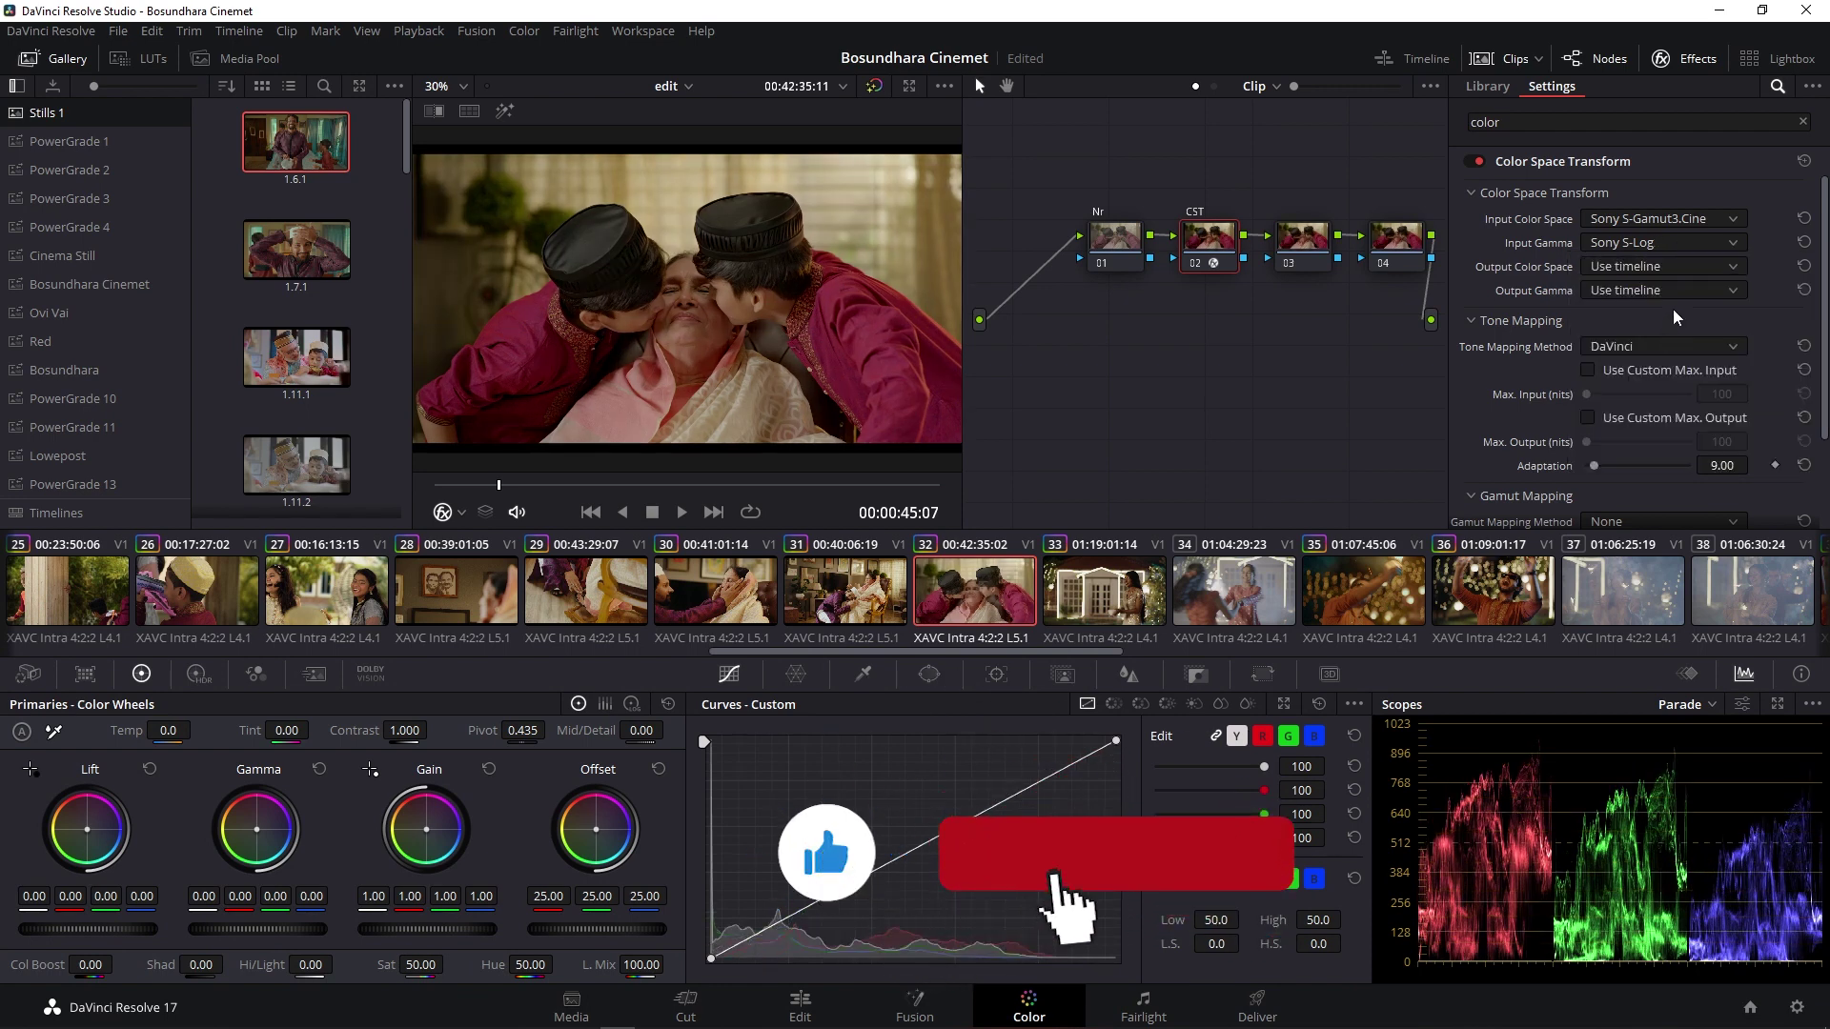
pyautogui.click(1685, 246)
pyautogui.click(1664, 364)
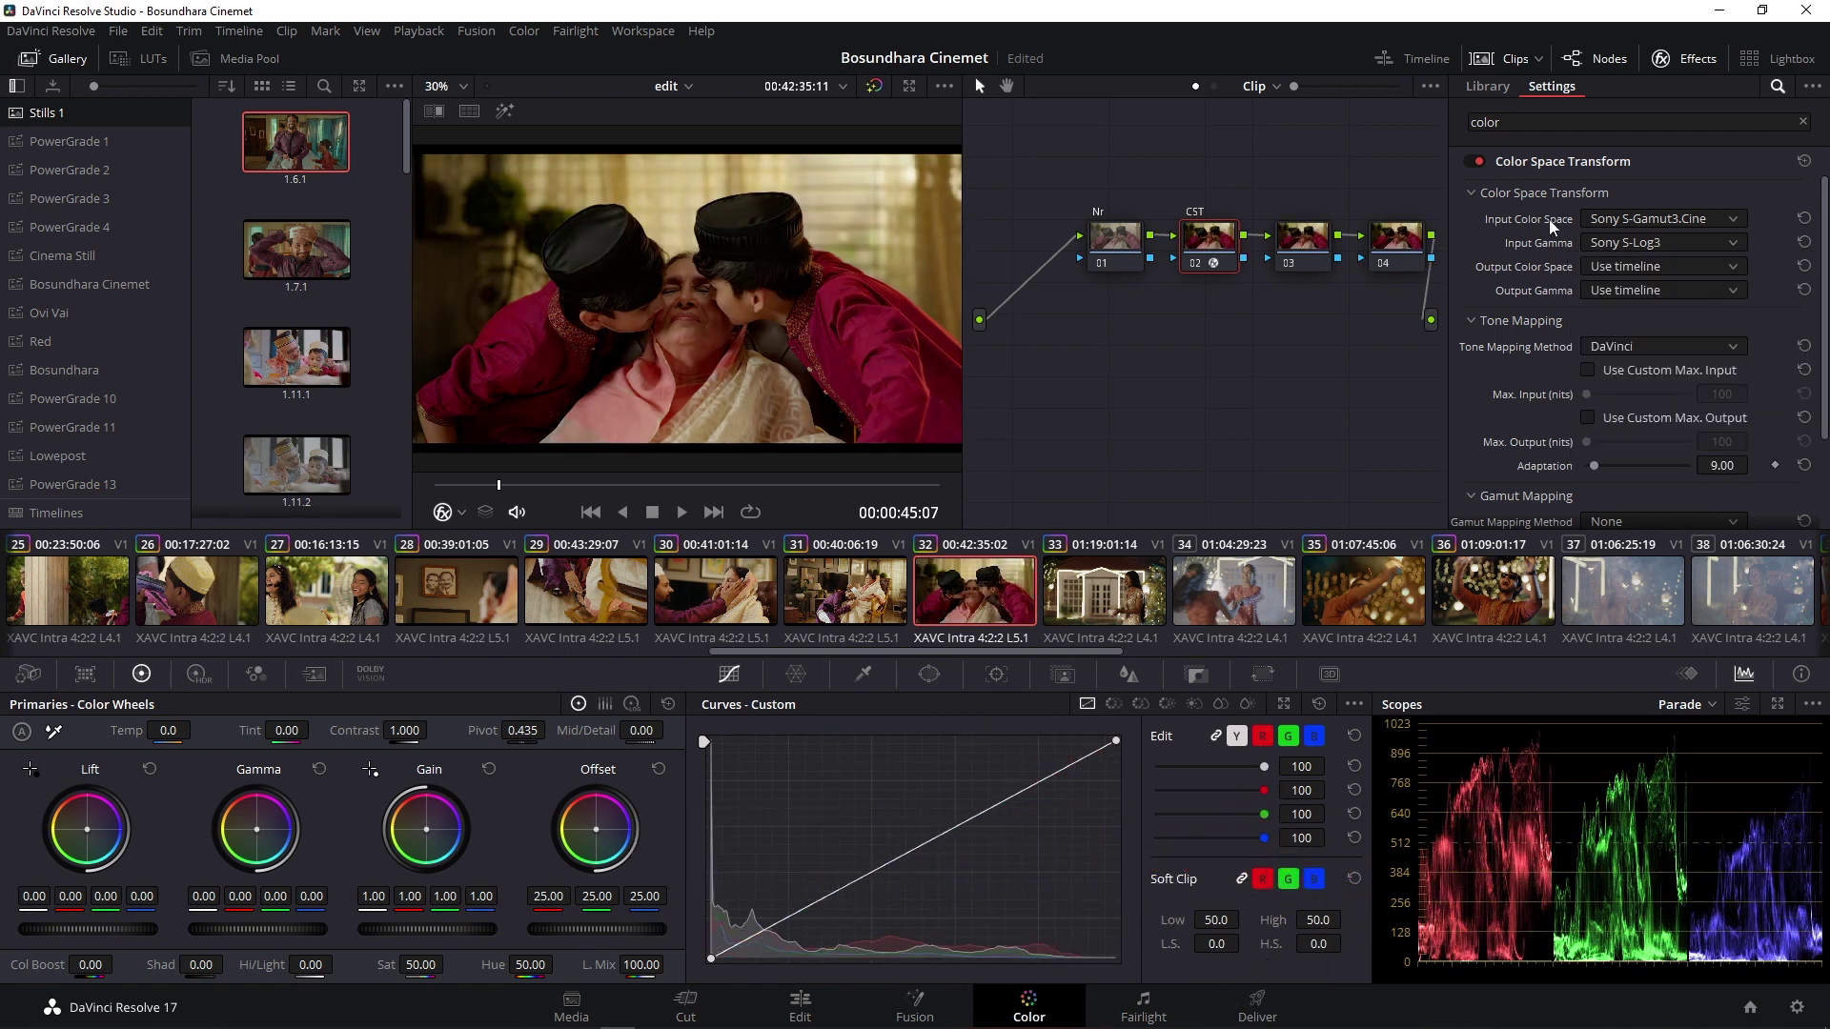
pyautogui.click(1654, 232)
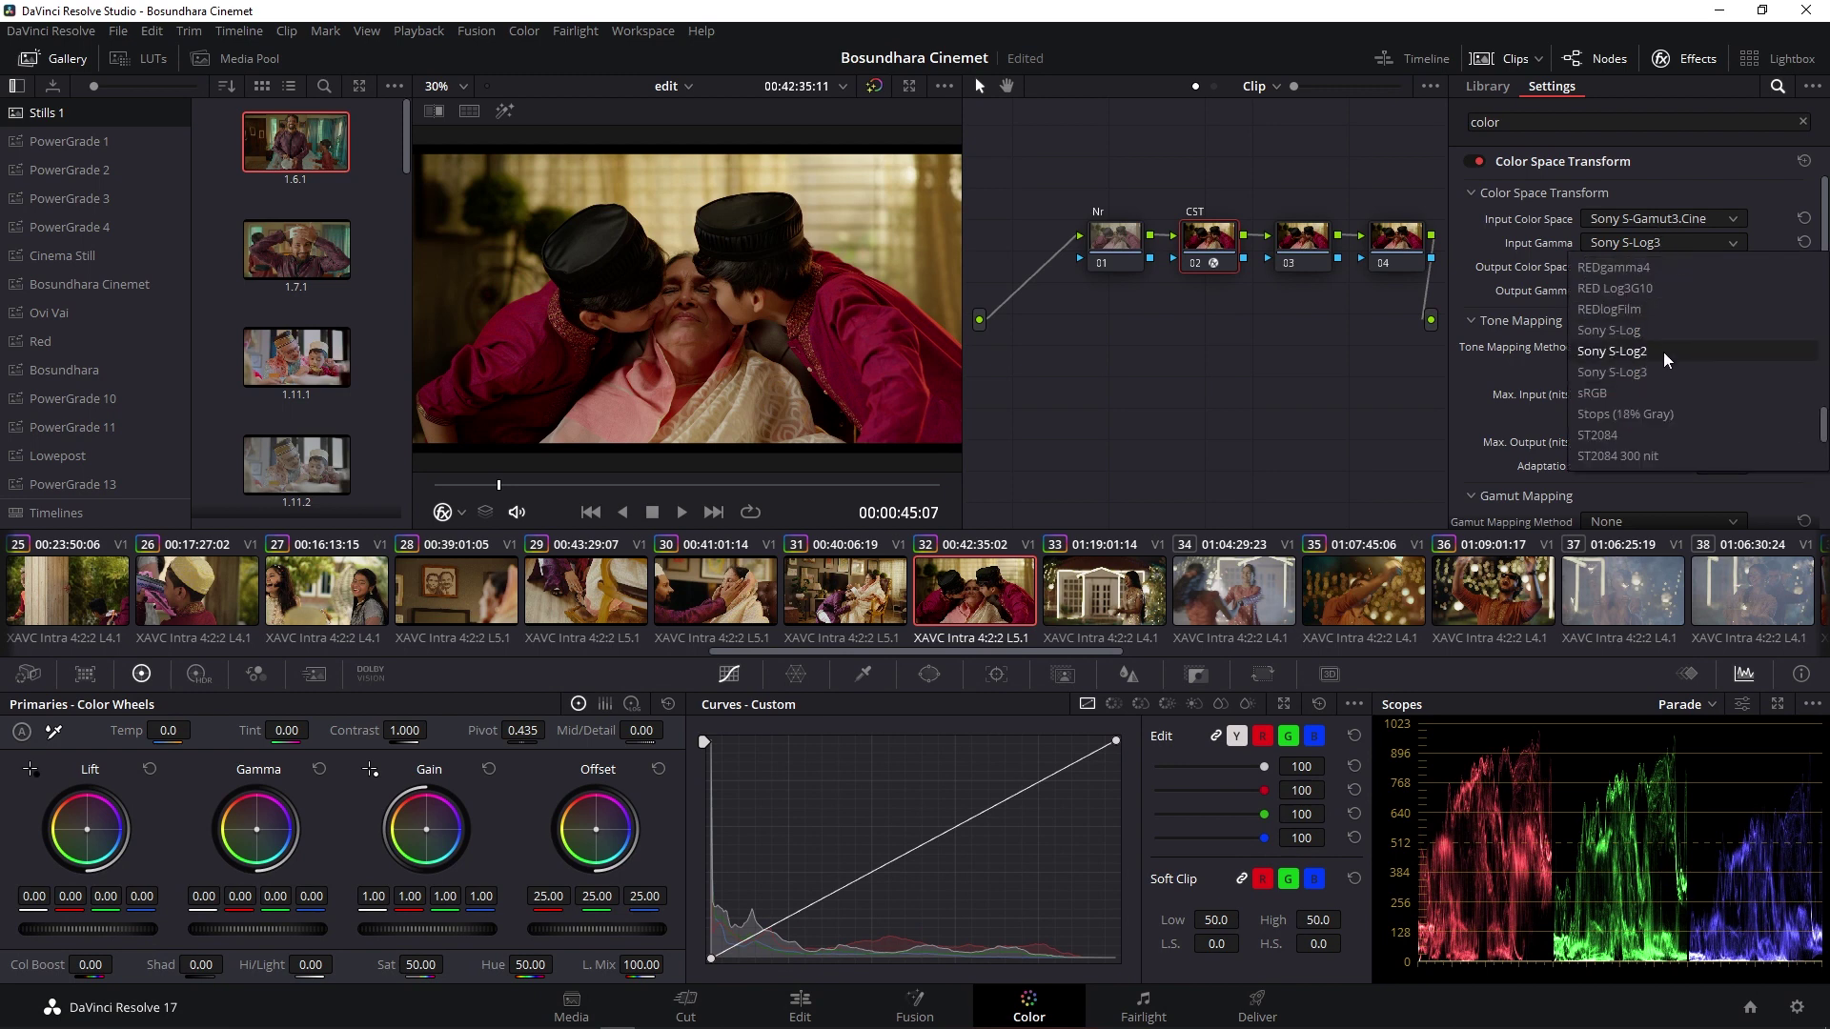
pyautogui.click(1662, 352)
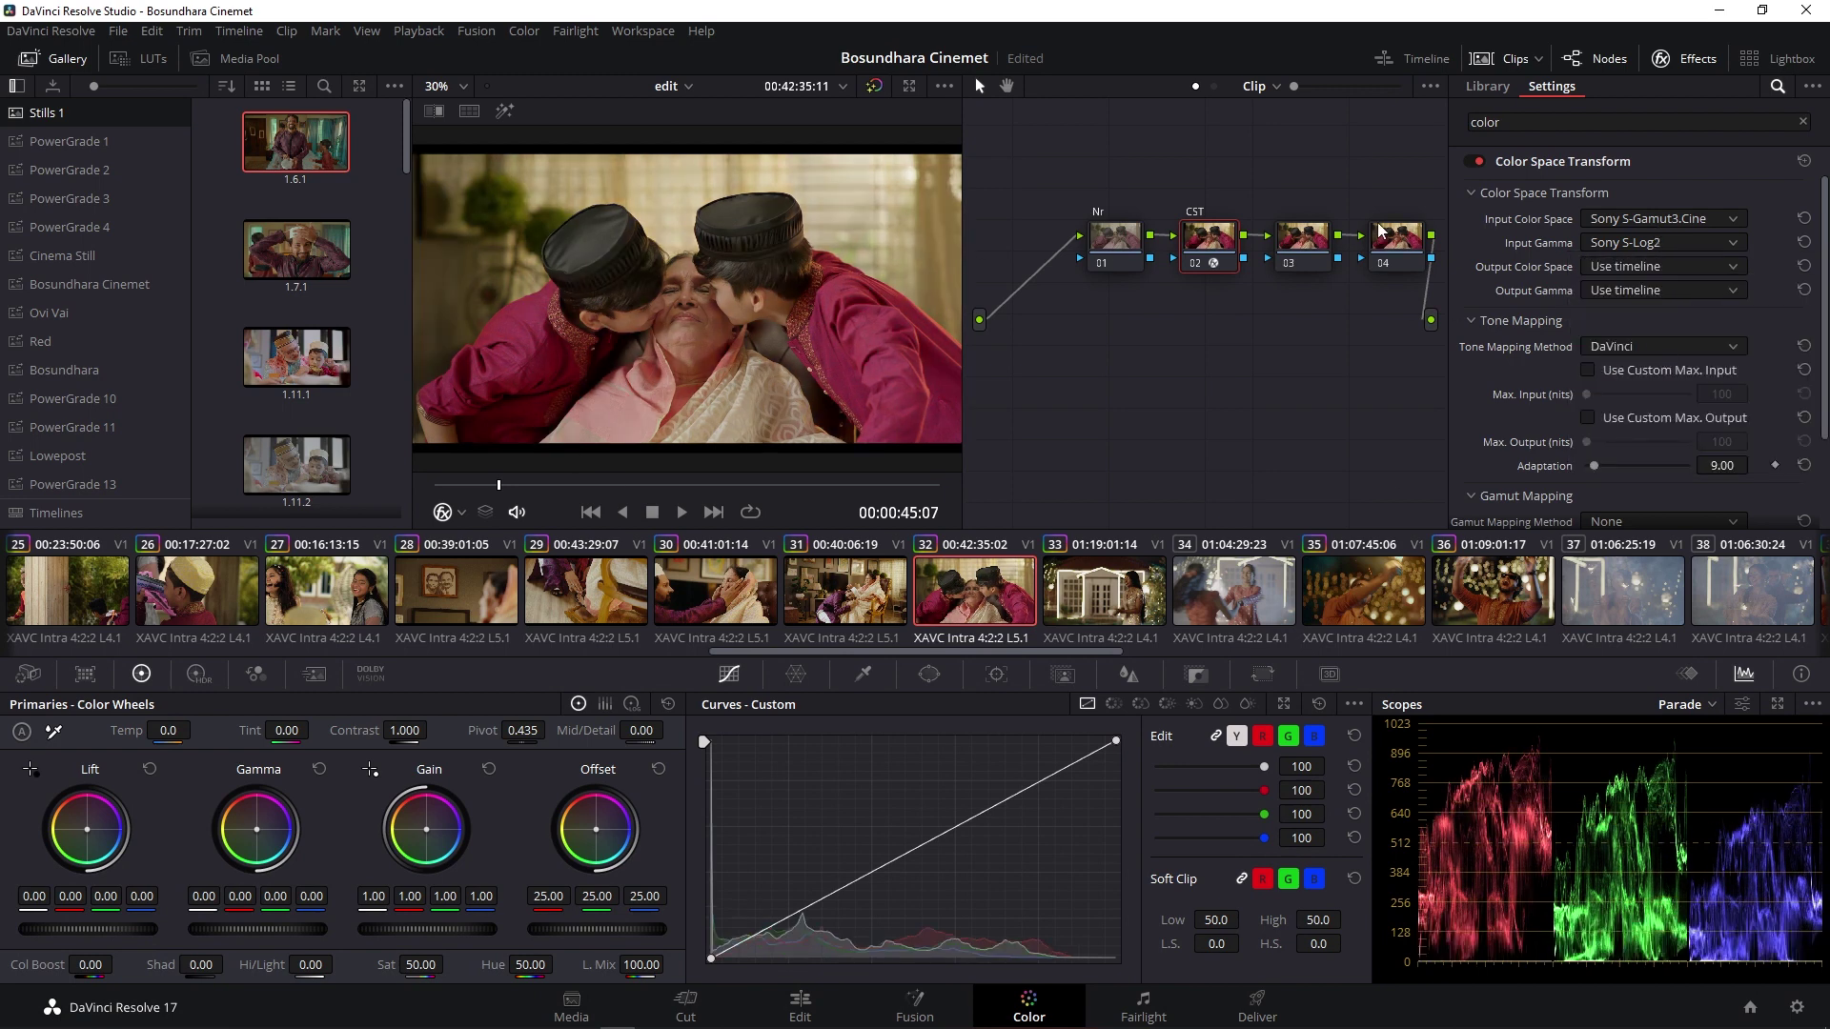
# Set the CST tone mapping method to Luminance Mapping
pyautogui.click(1675, 342)
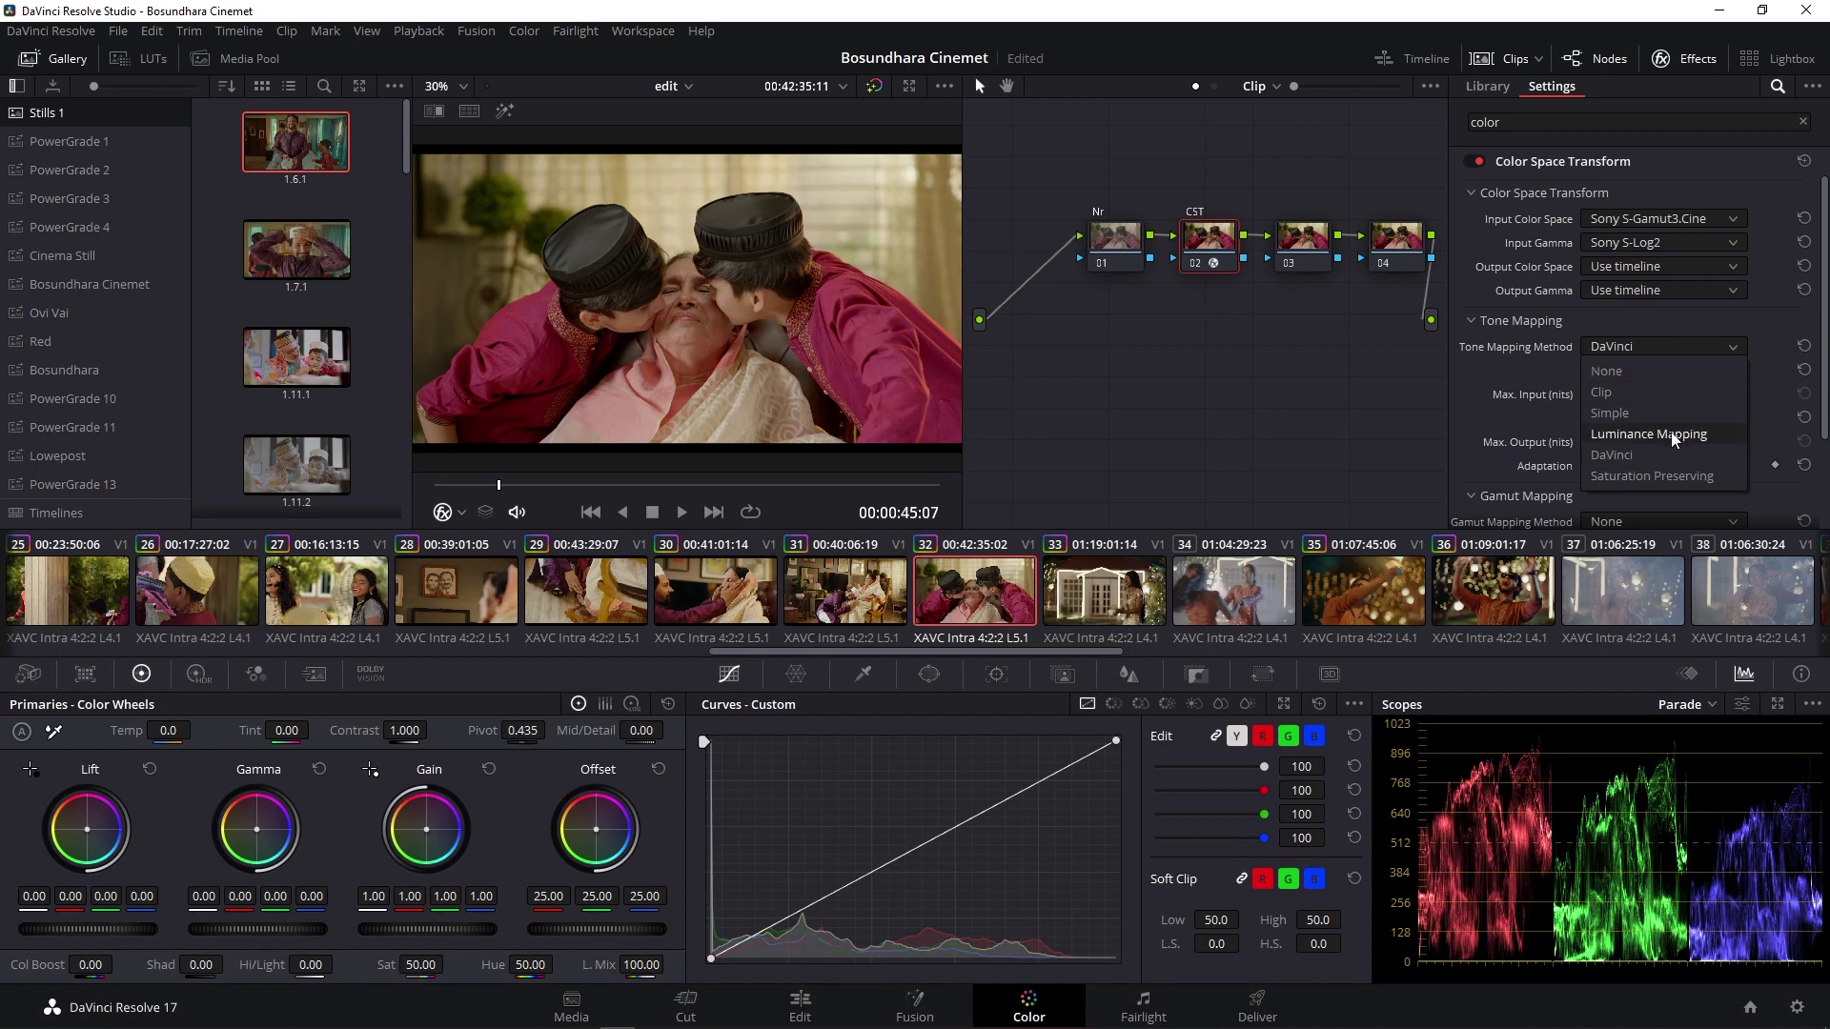
pyautogui.click(1668, 477)
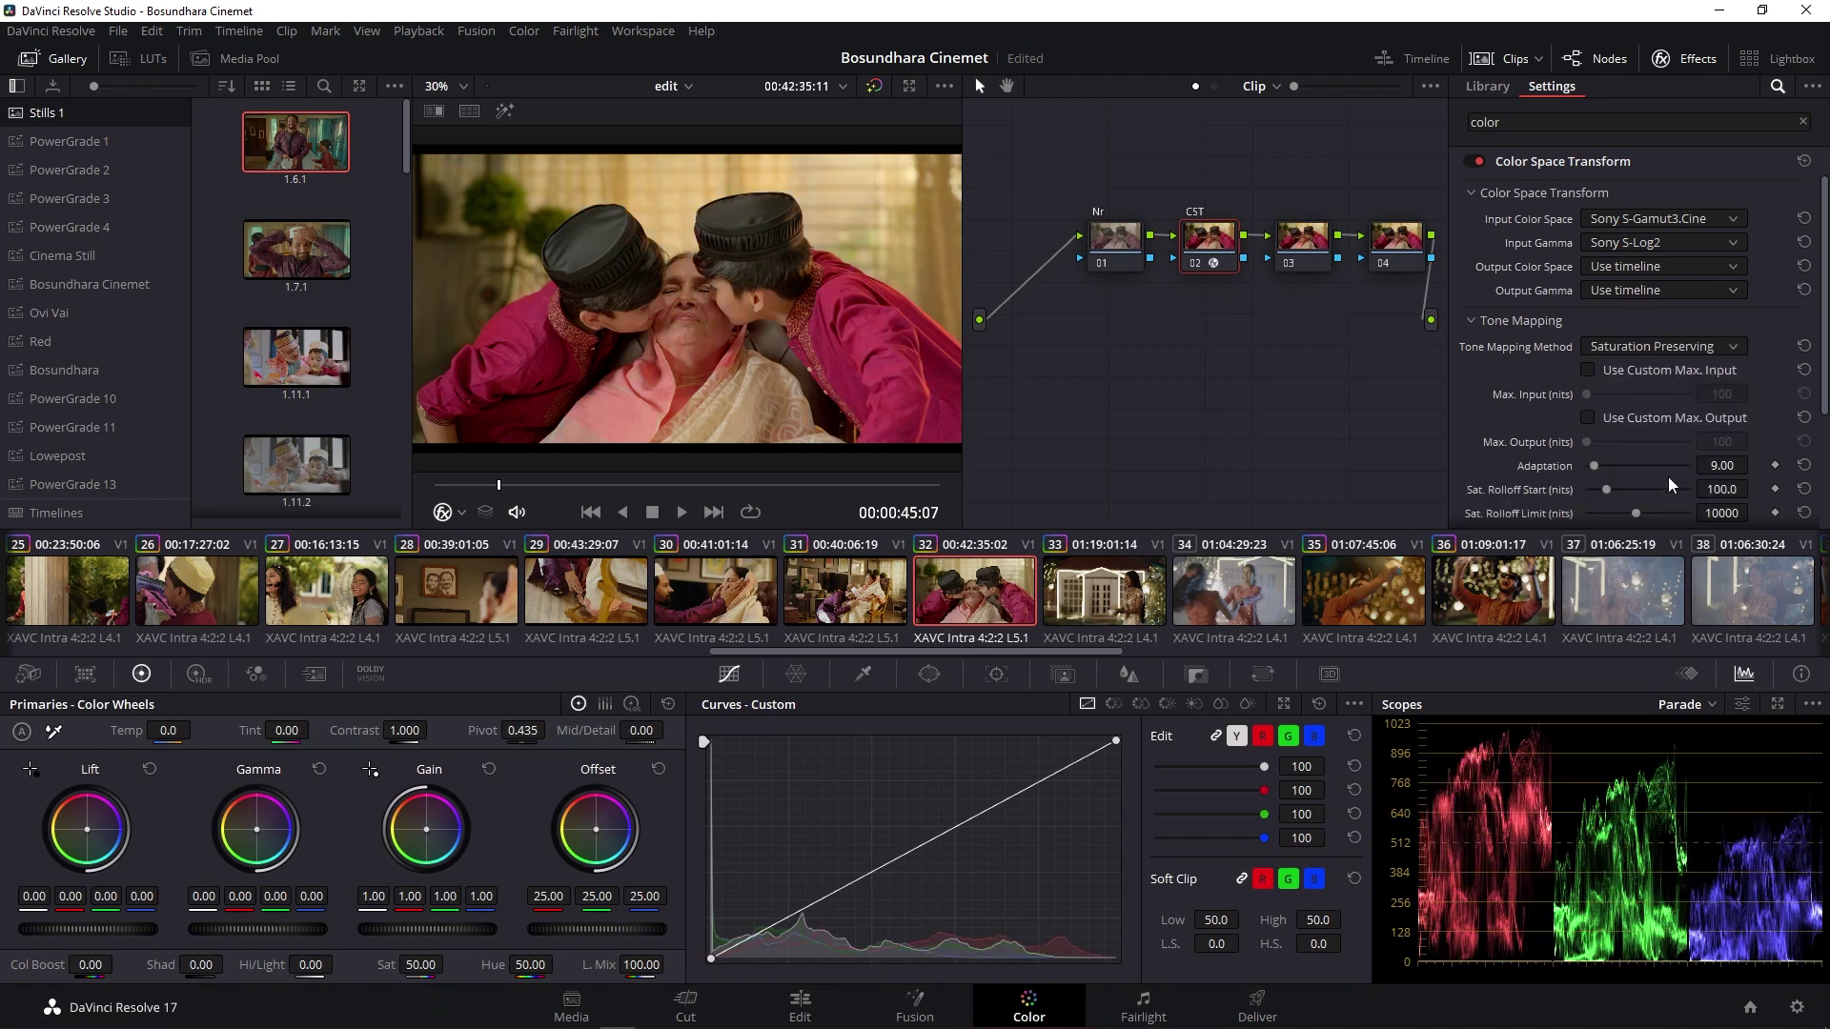
pyautogui.click(1666, 346)
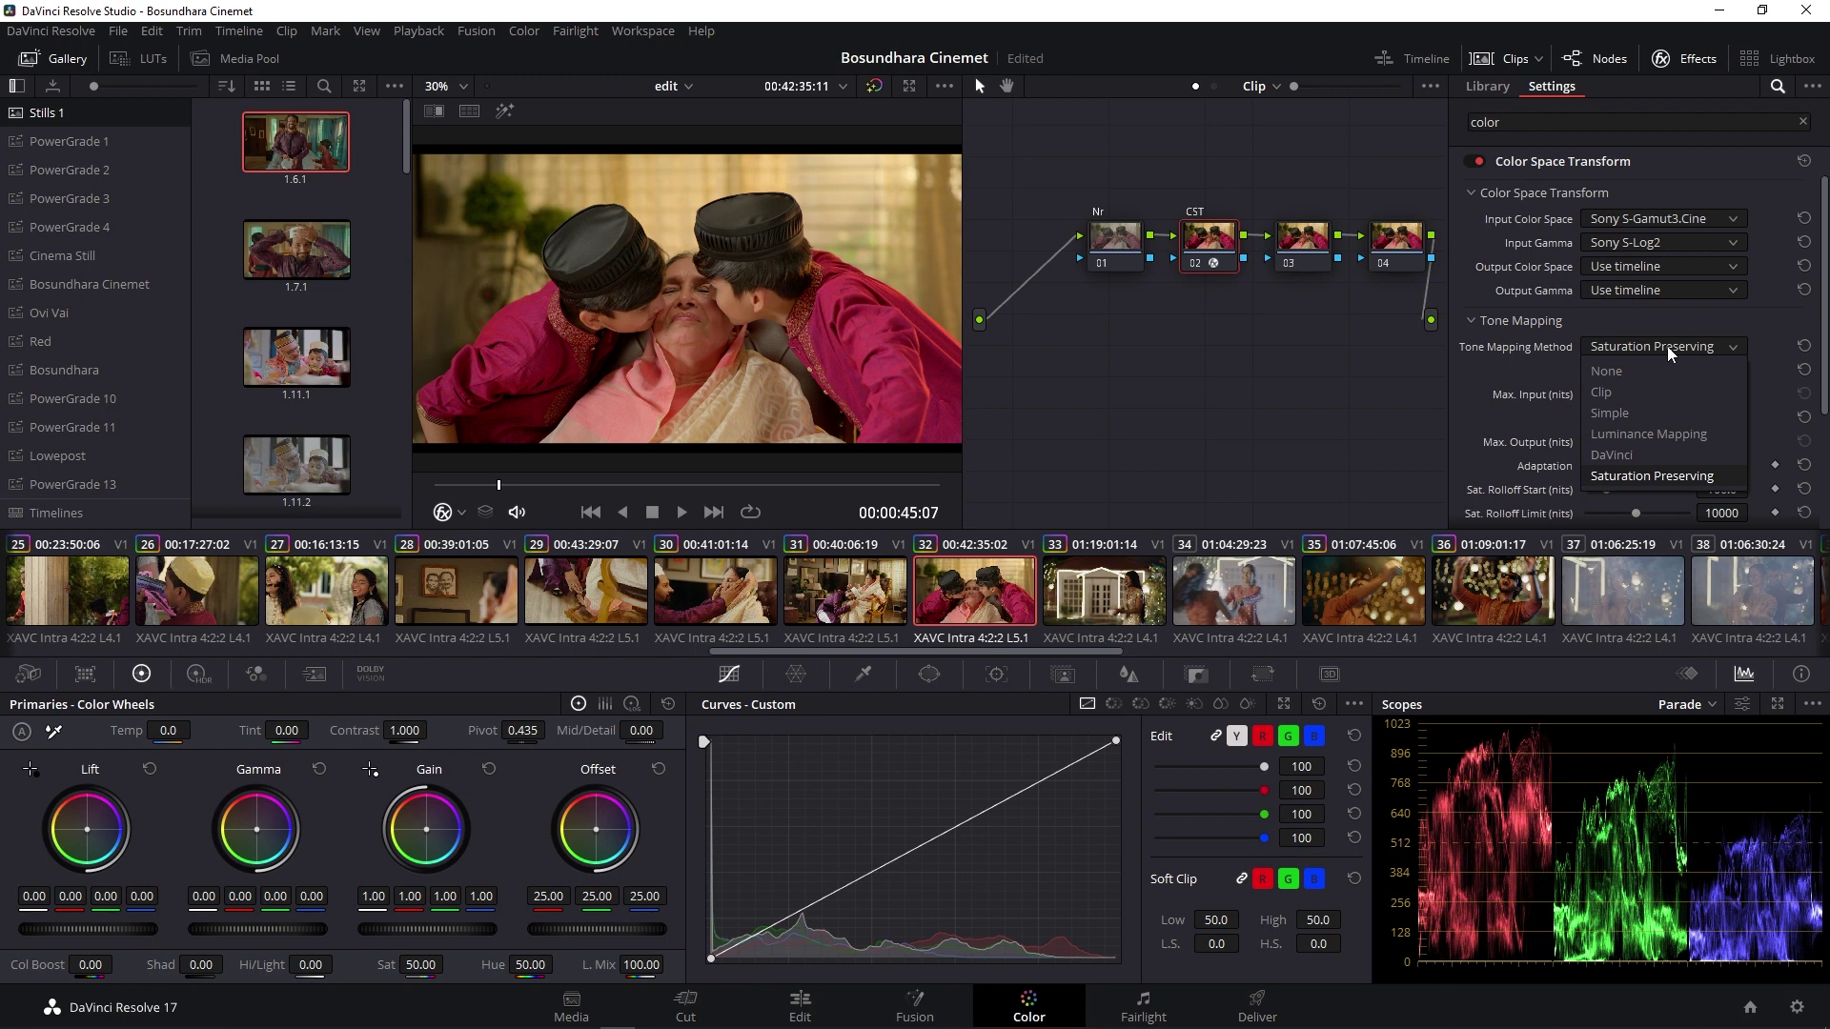
pyautogui.click(1685, 437)
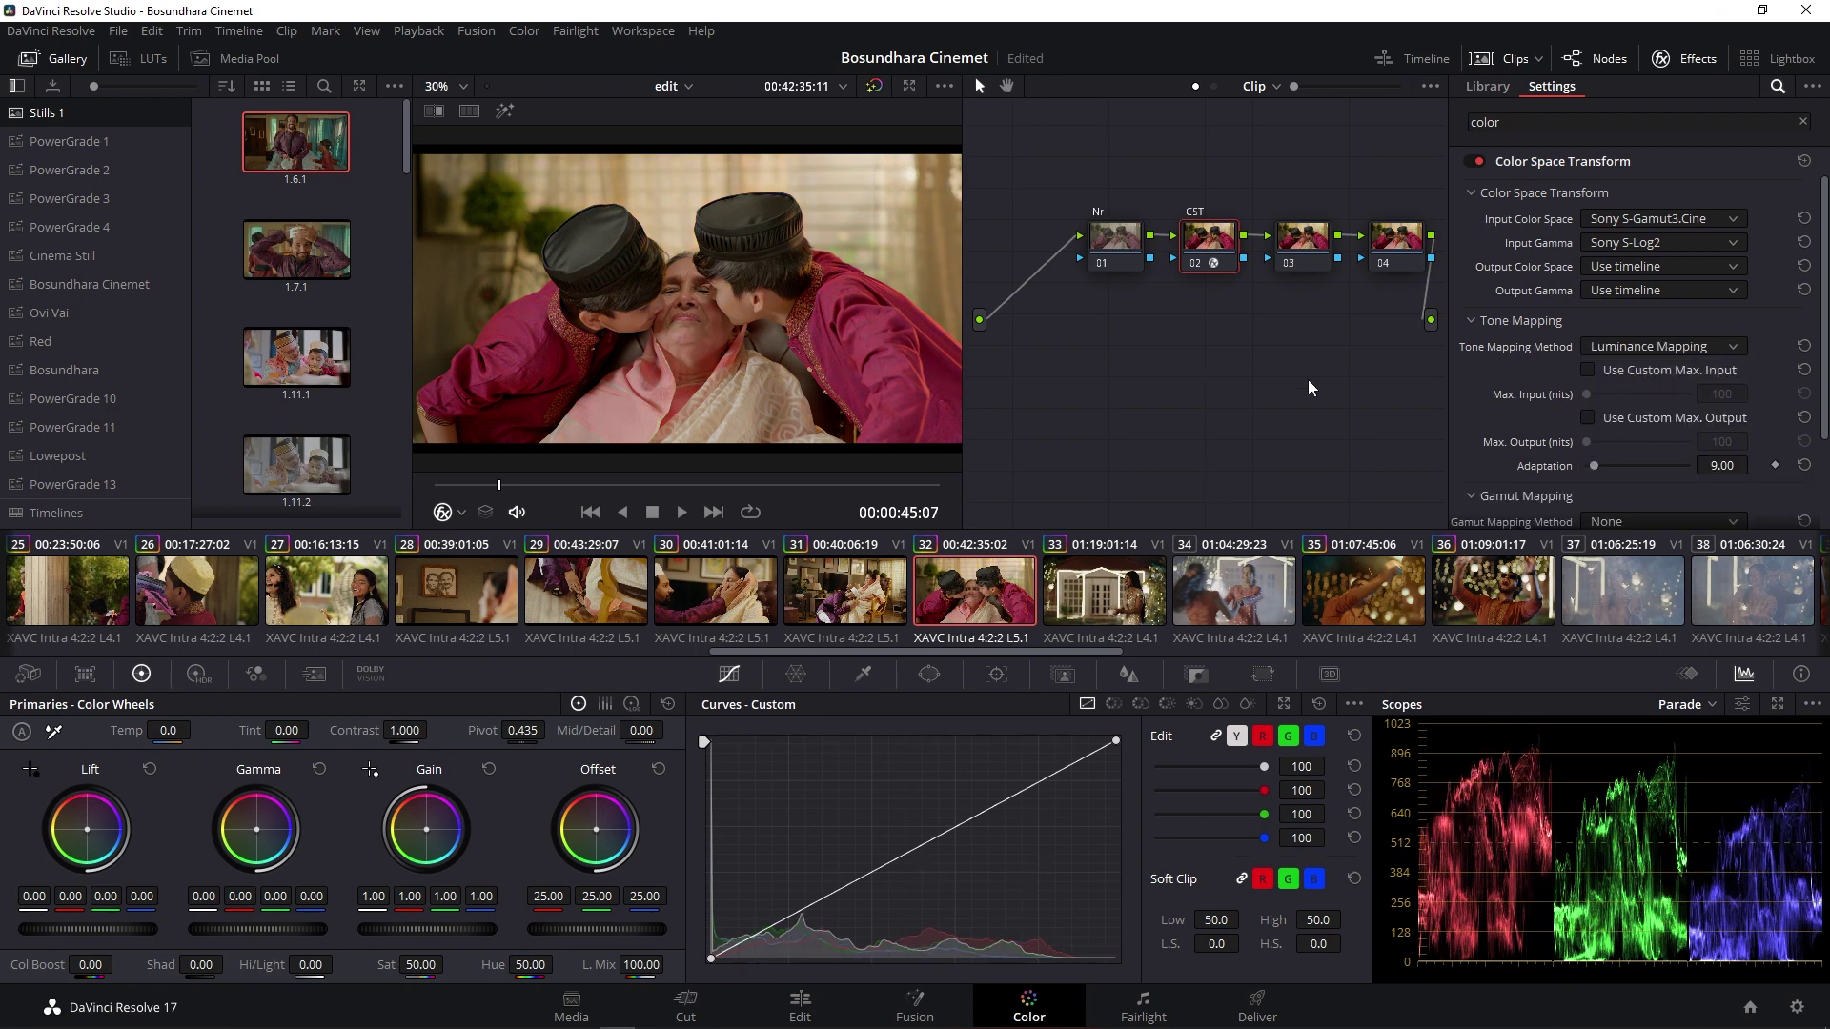
# Set the CST output to Rec.709 color space with Gamma 2.4
pyautogui.click(1628, 266)
pyautogui.scroll(-4, 1652, 356)
pyautogui.click(1631, 291)
pyautogui.click(1694, 288)
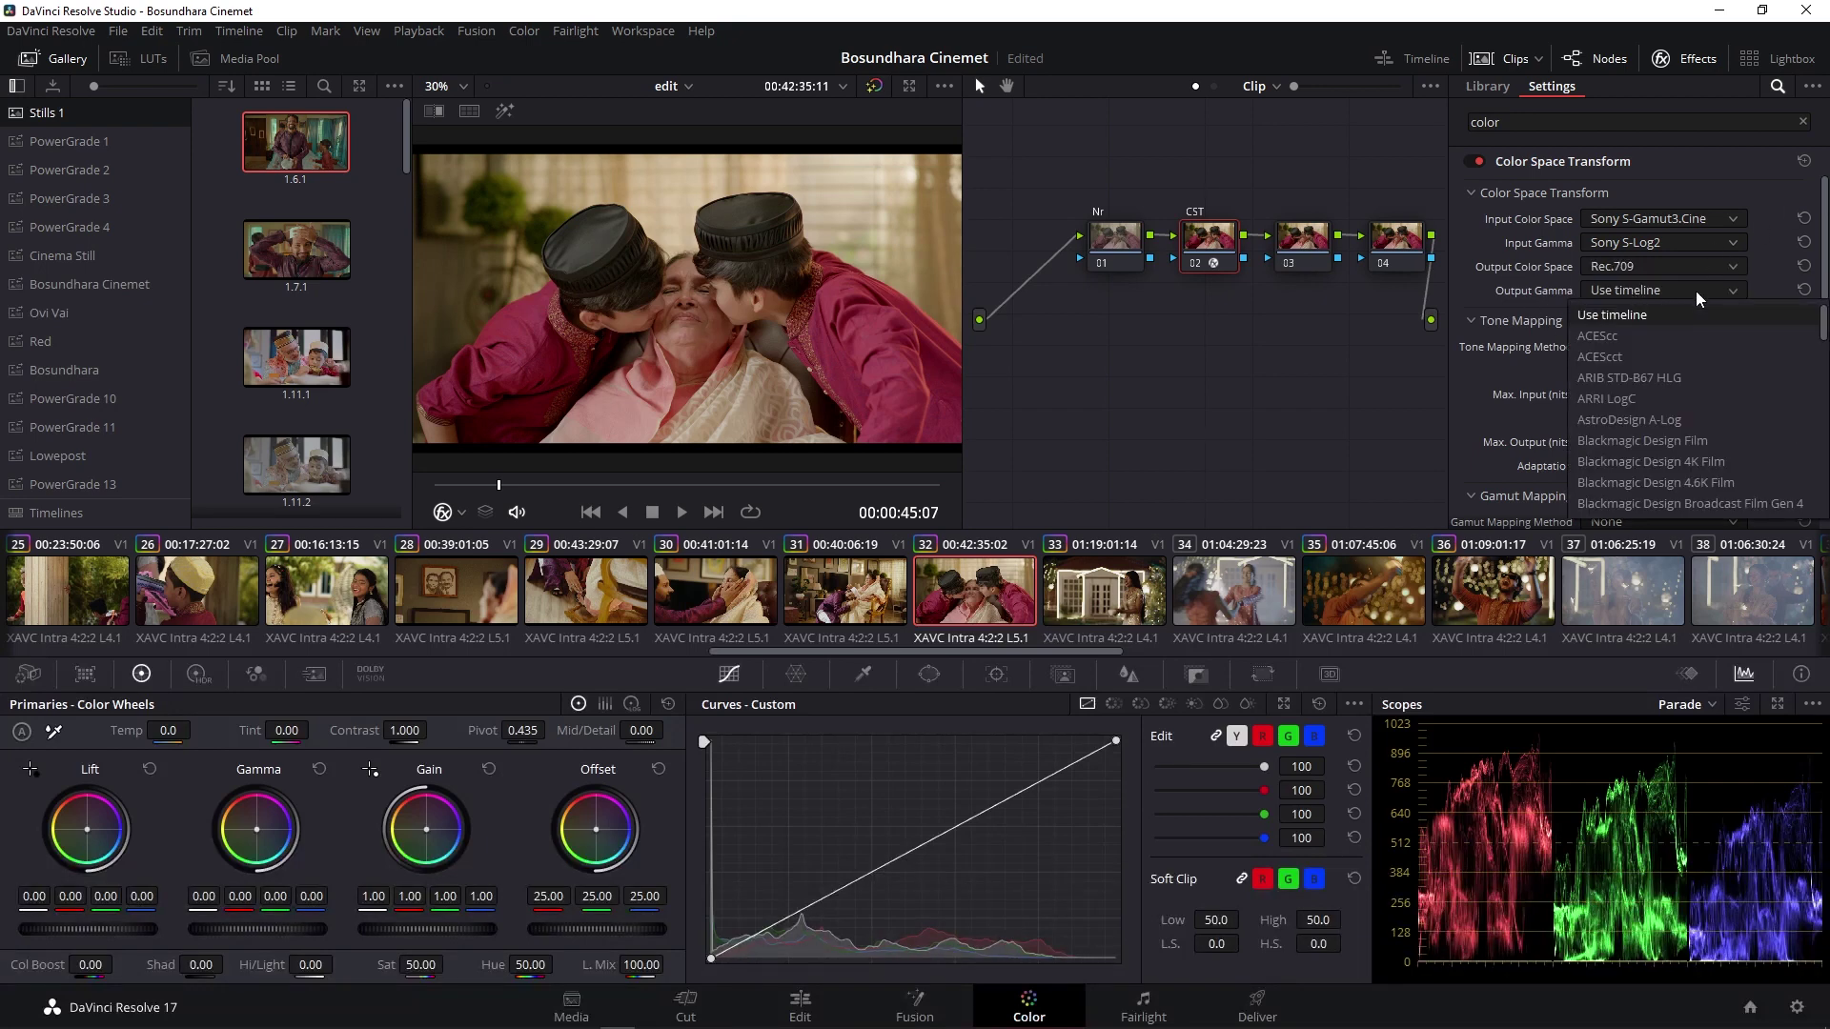
pyautogui.scroll(-2, 1695, 376)
pyautogui.scroll(-2, 1695, 376)
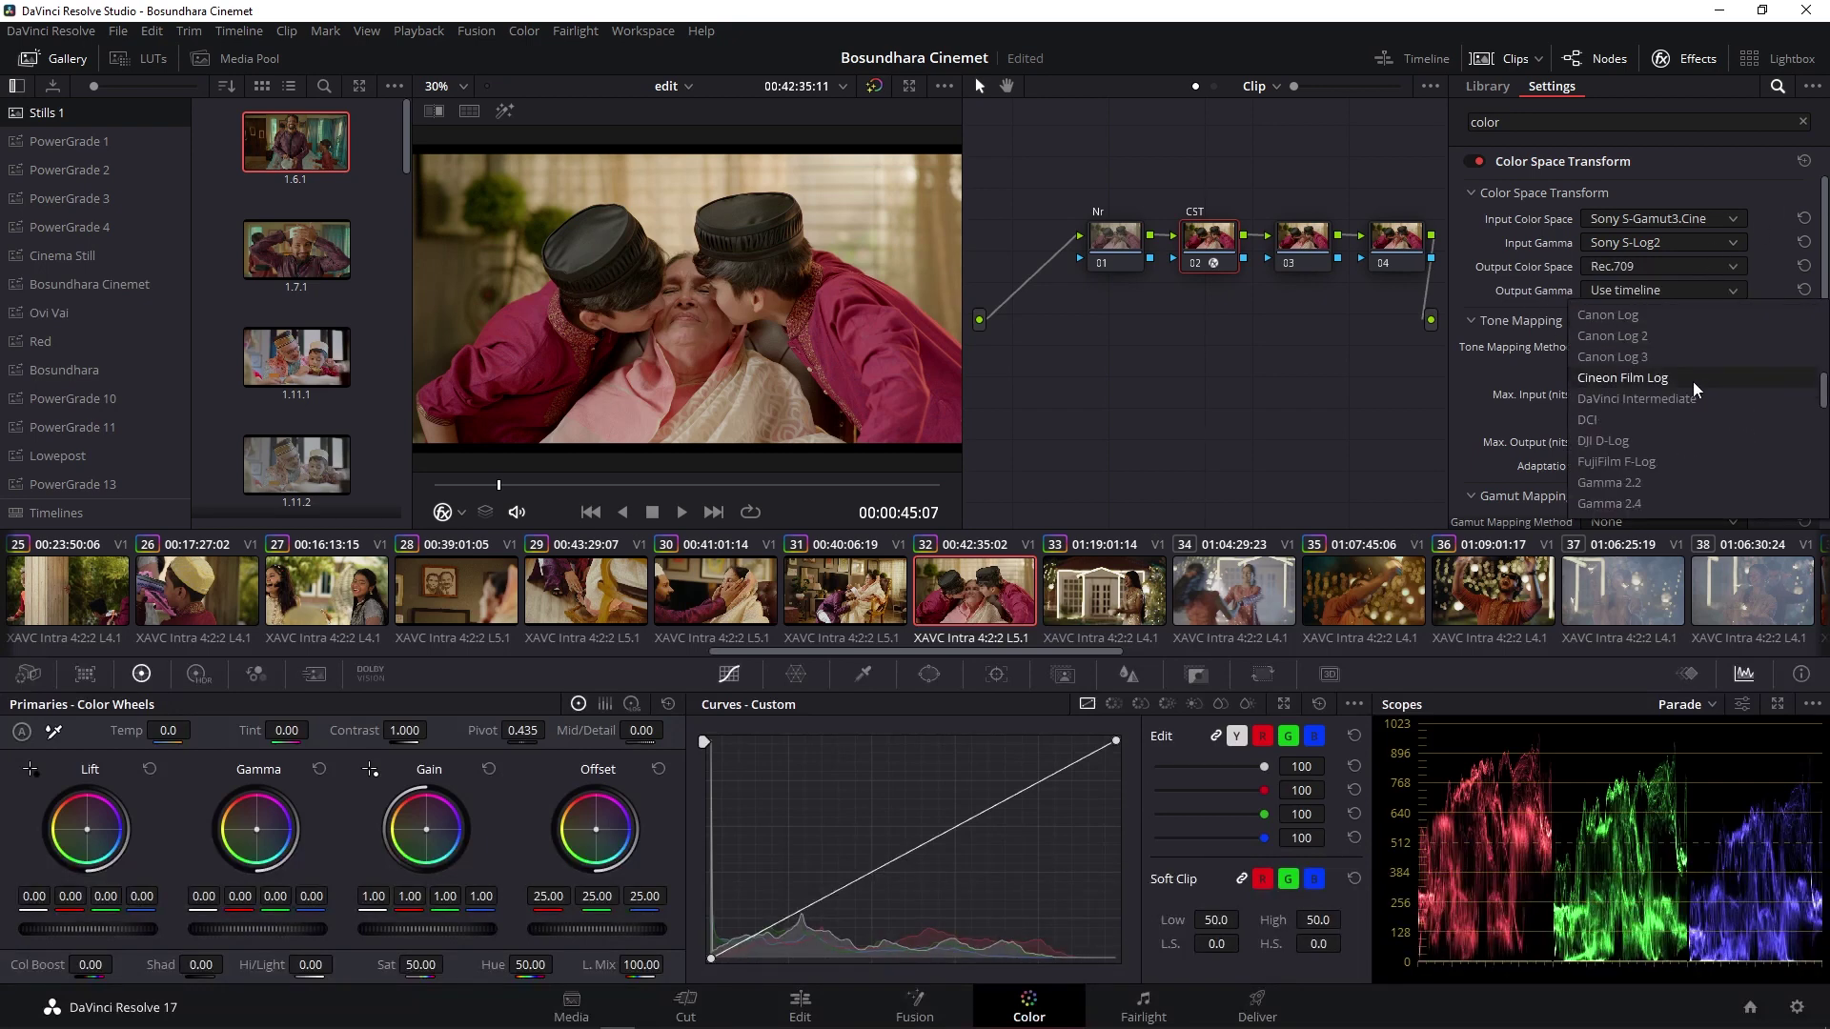
pyautogui.click(1679, 496)
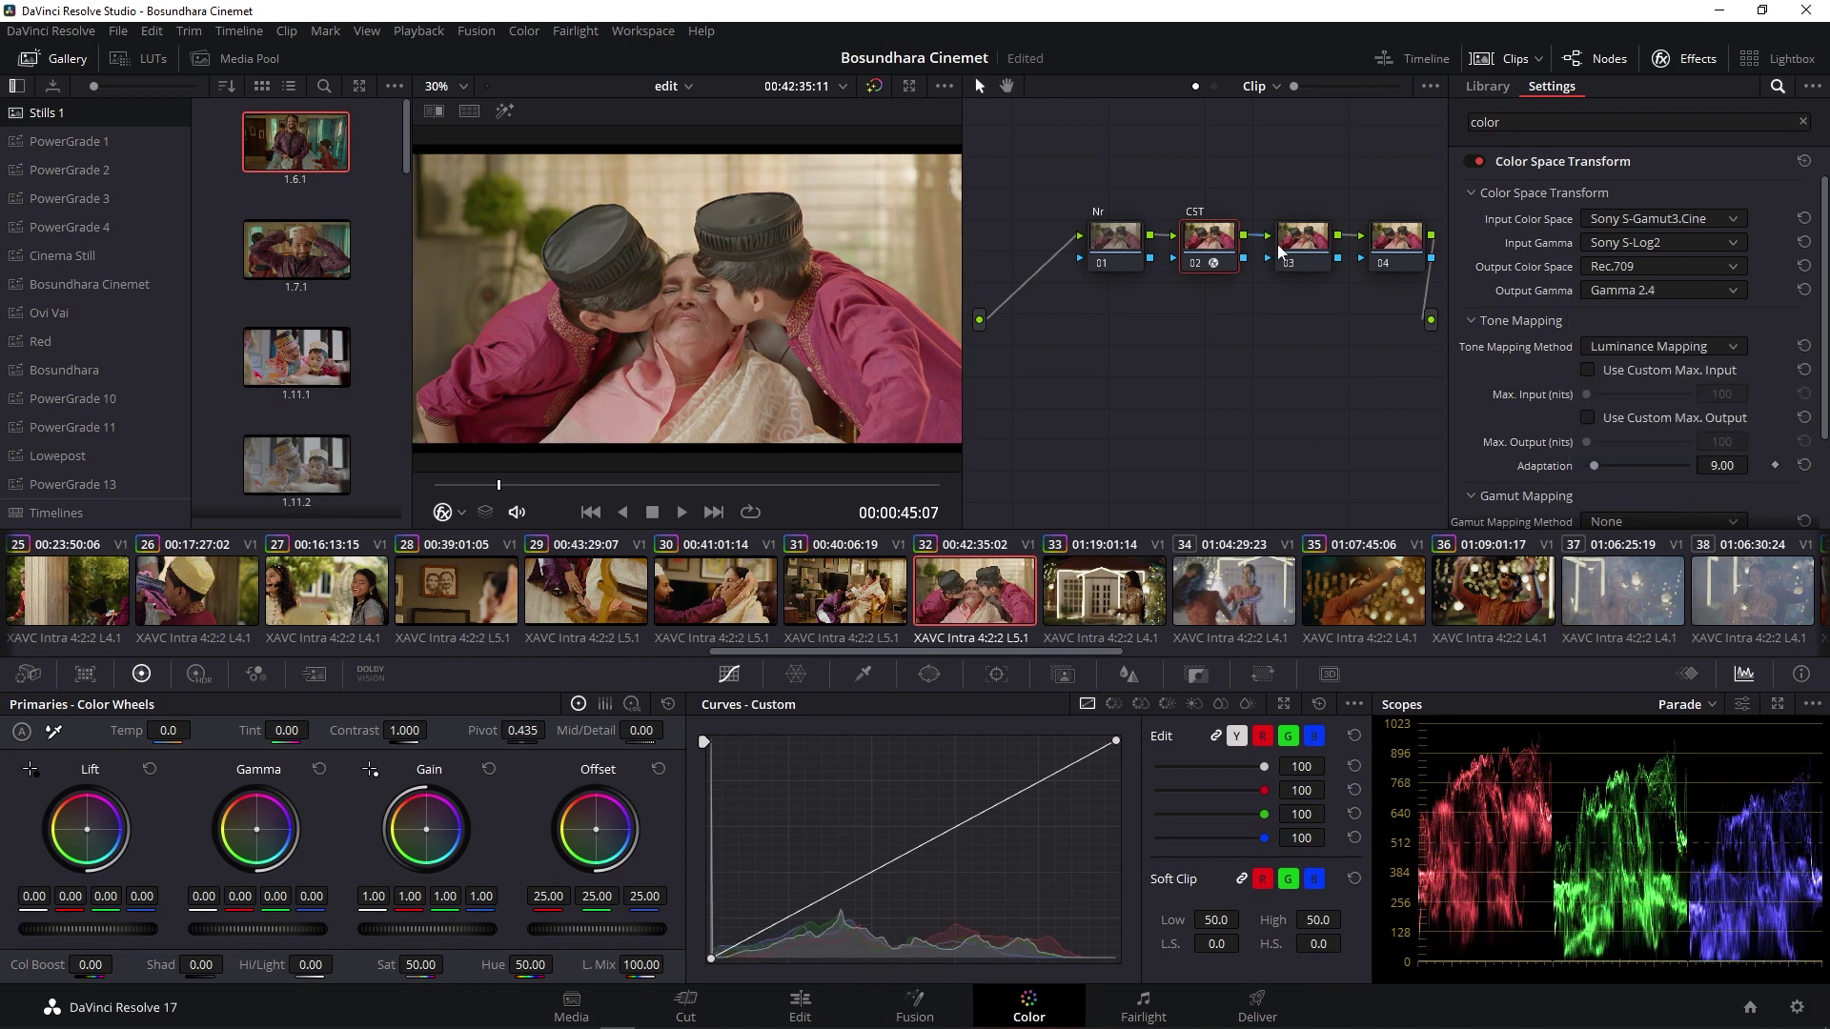
# Label node 03 'Primaries' and close the Effects library
pyautogui.click(1310, 239)
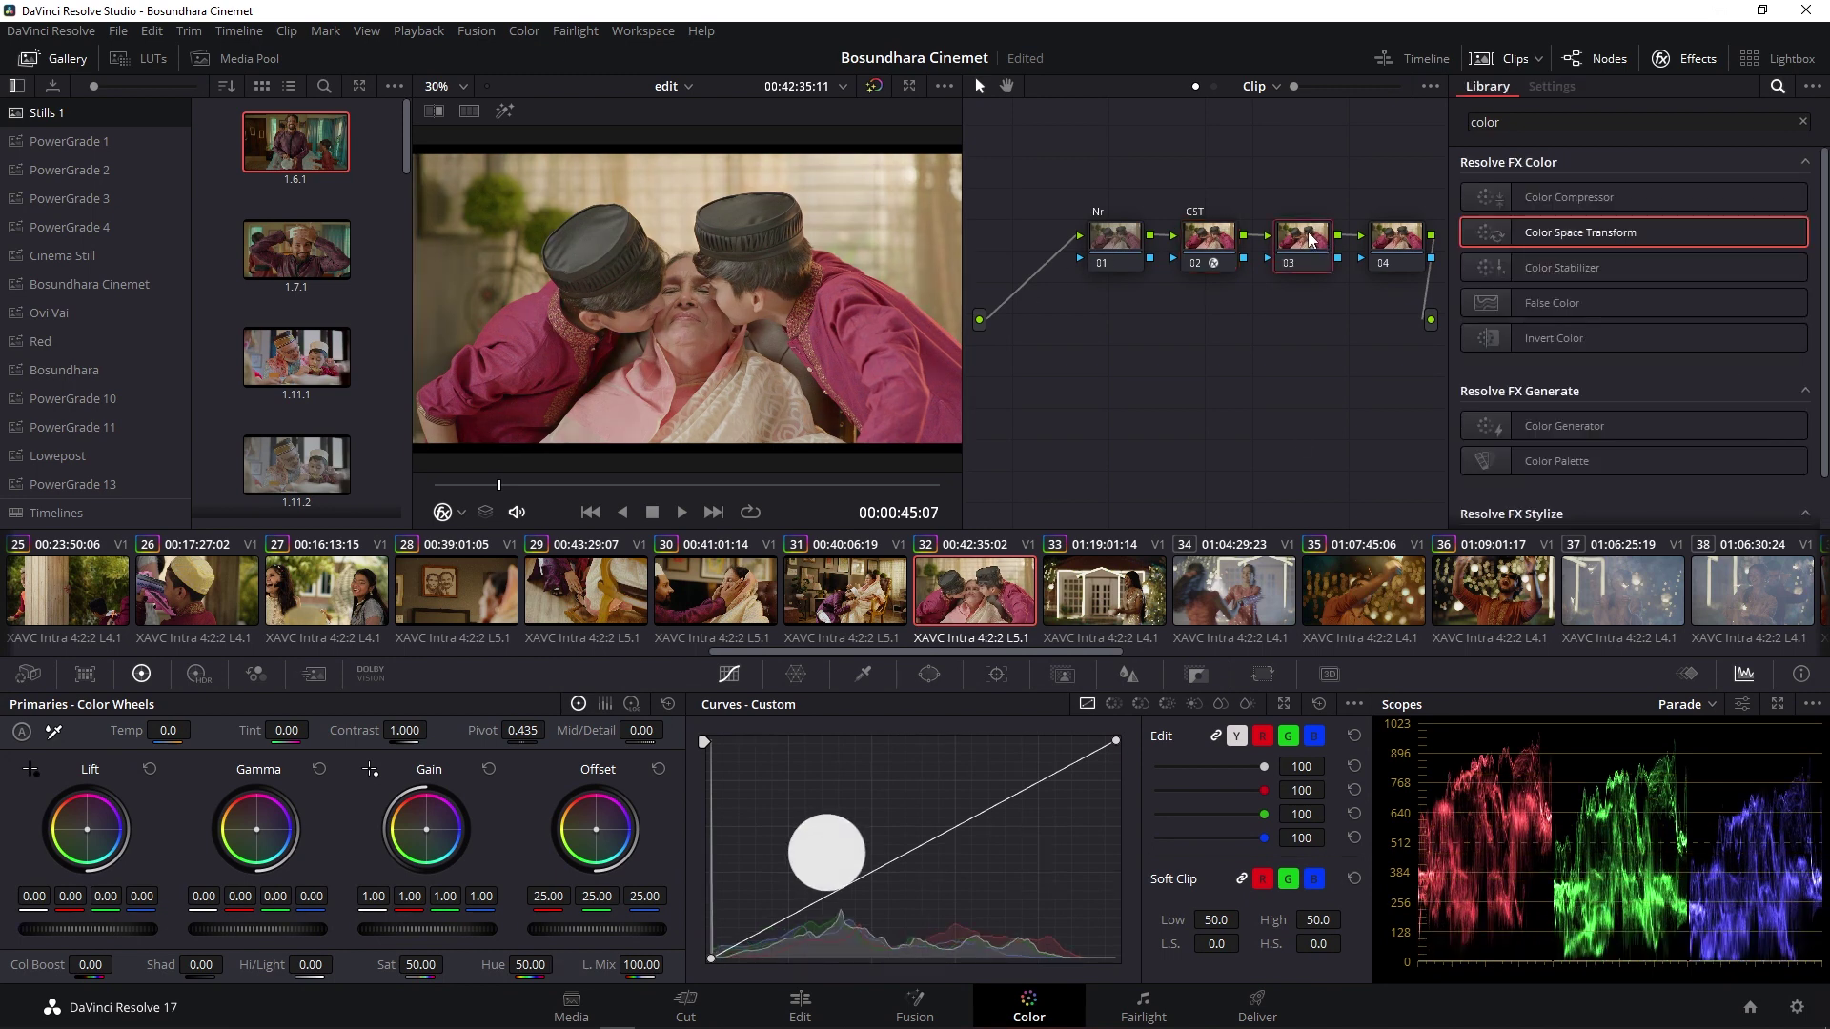
pyautogui.rightClick(1306, 257)
pyautogui.click(1313, 271)
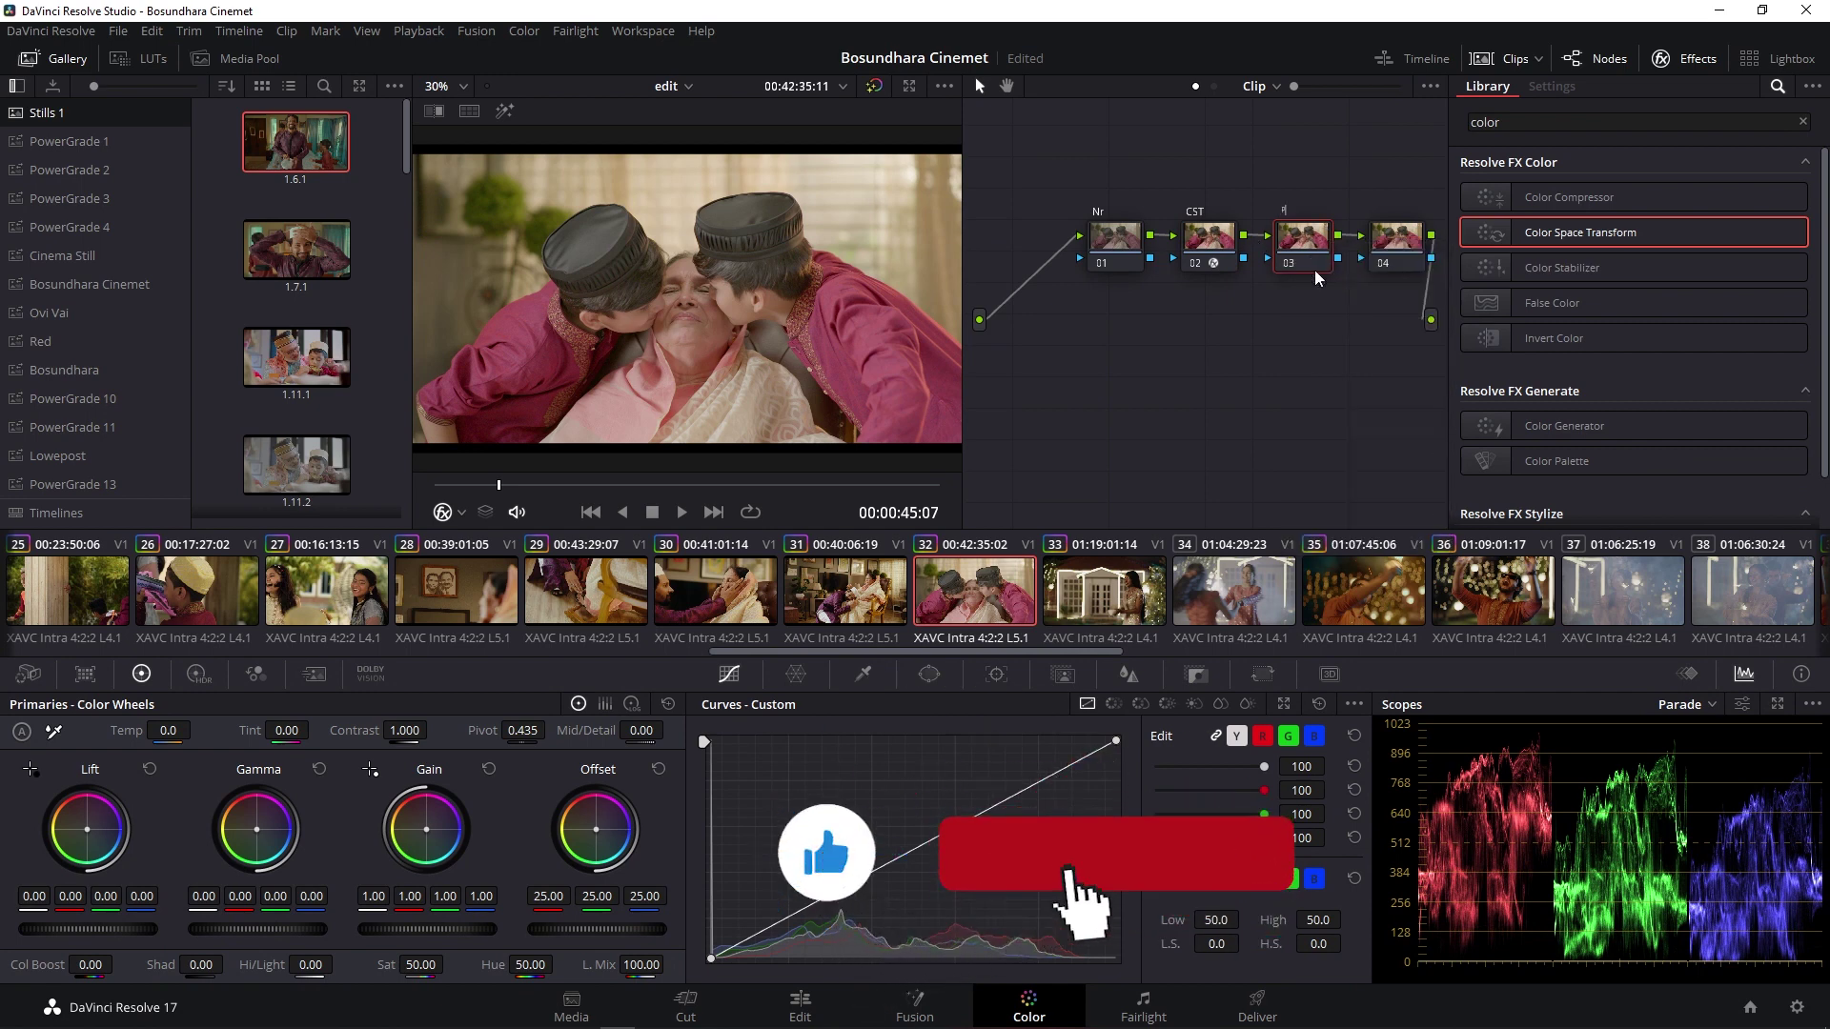
pyautogui.write('Primar')
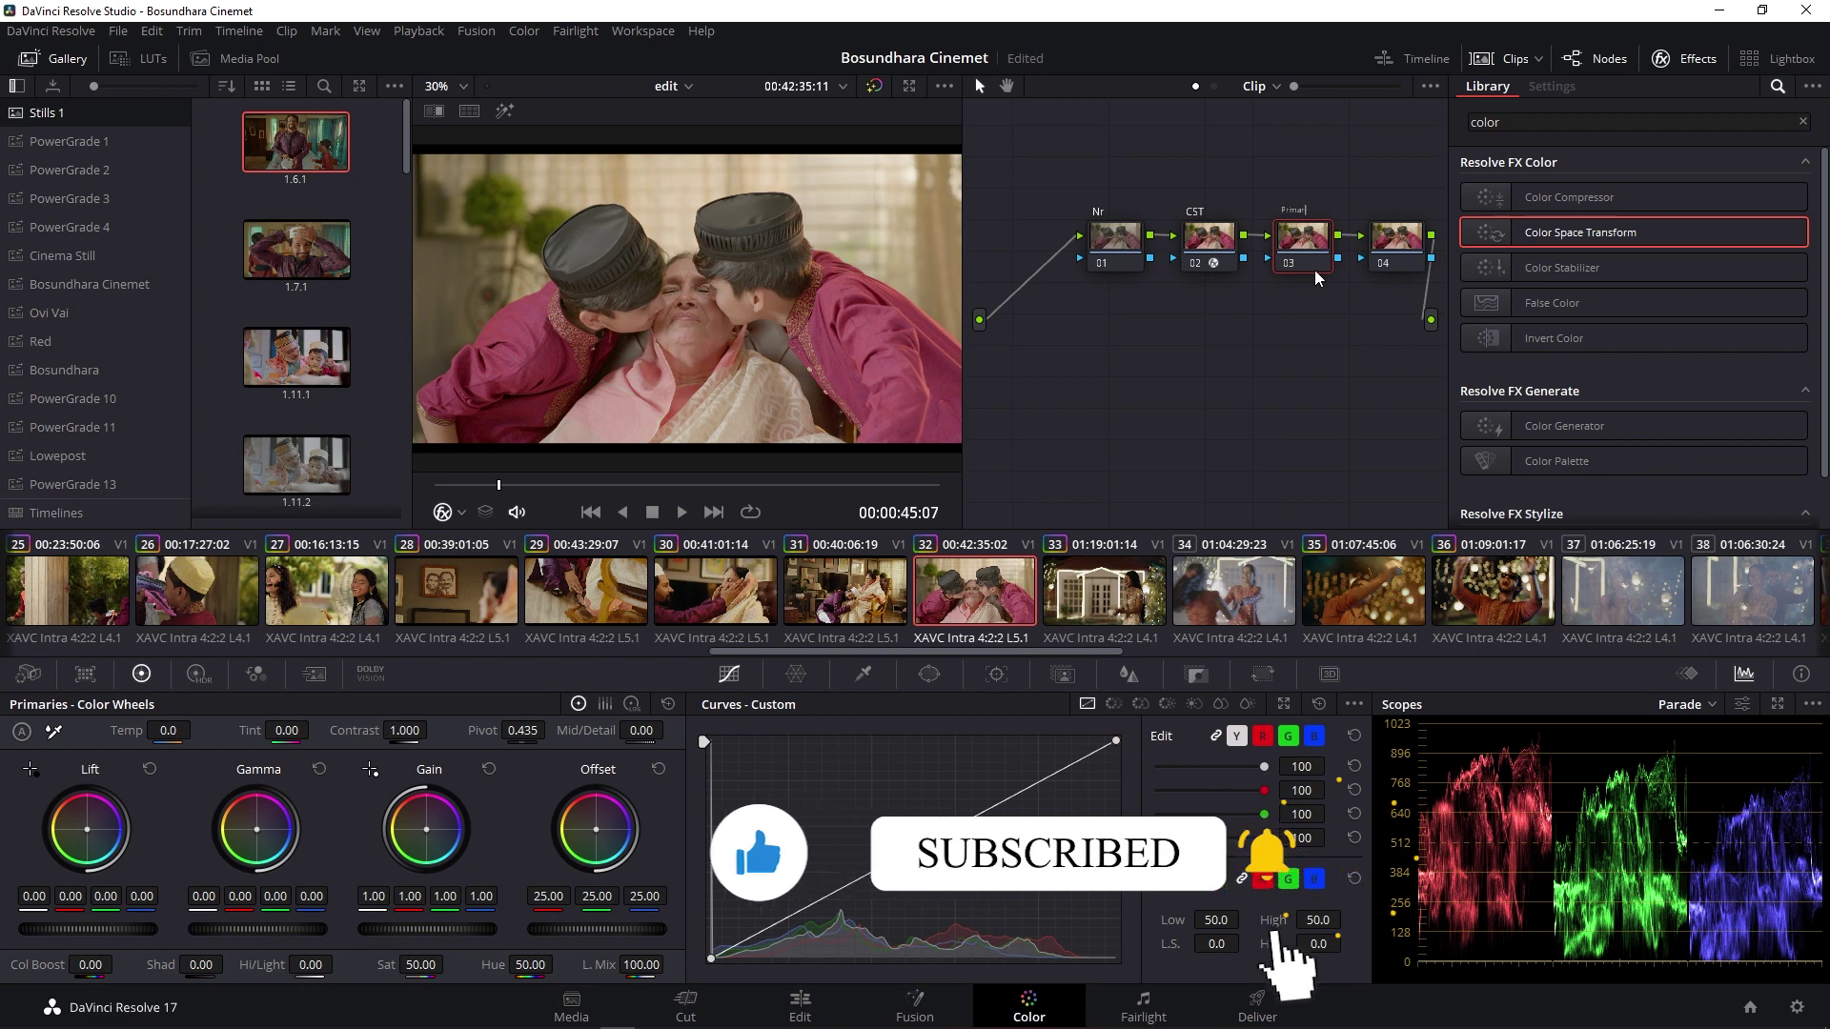
pyautogui.write('ies')
pyautogui.press('Return')
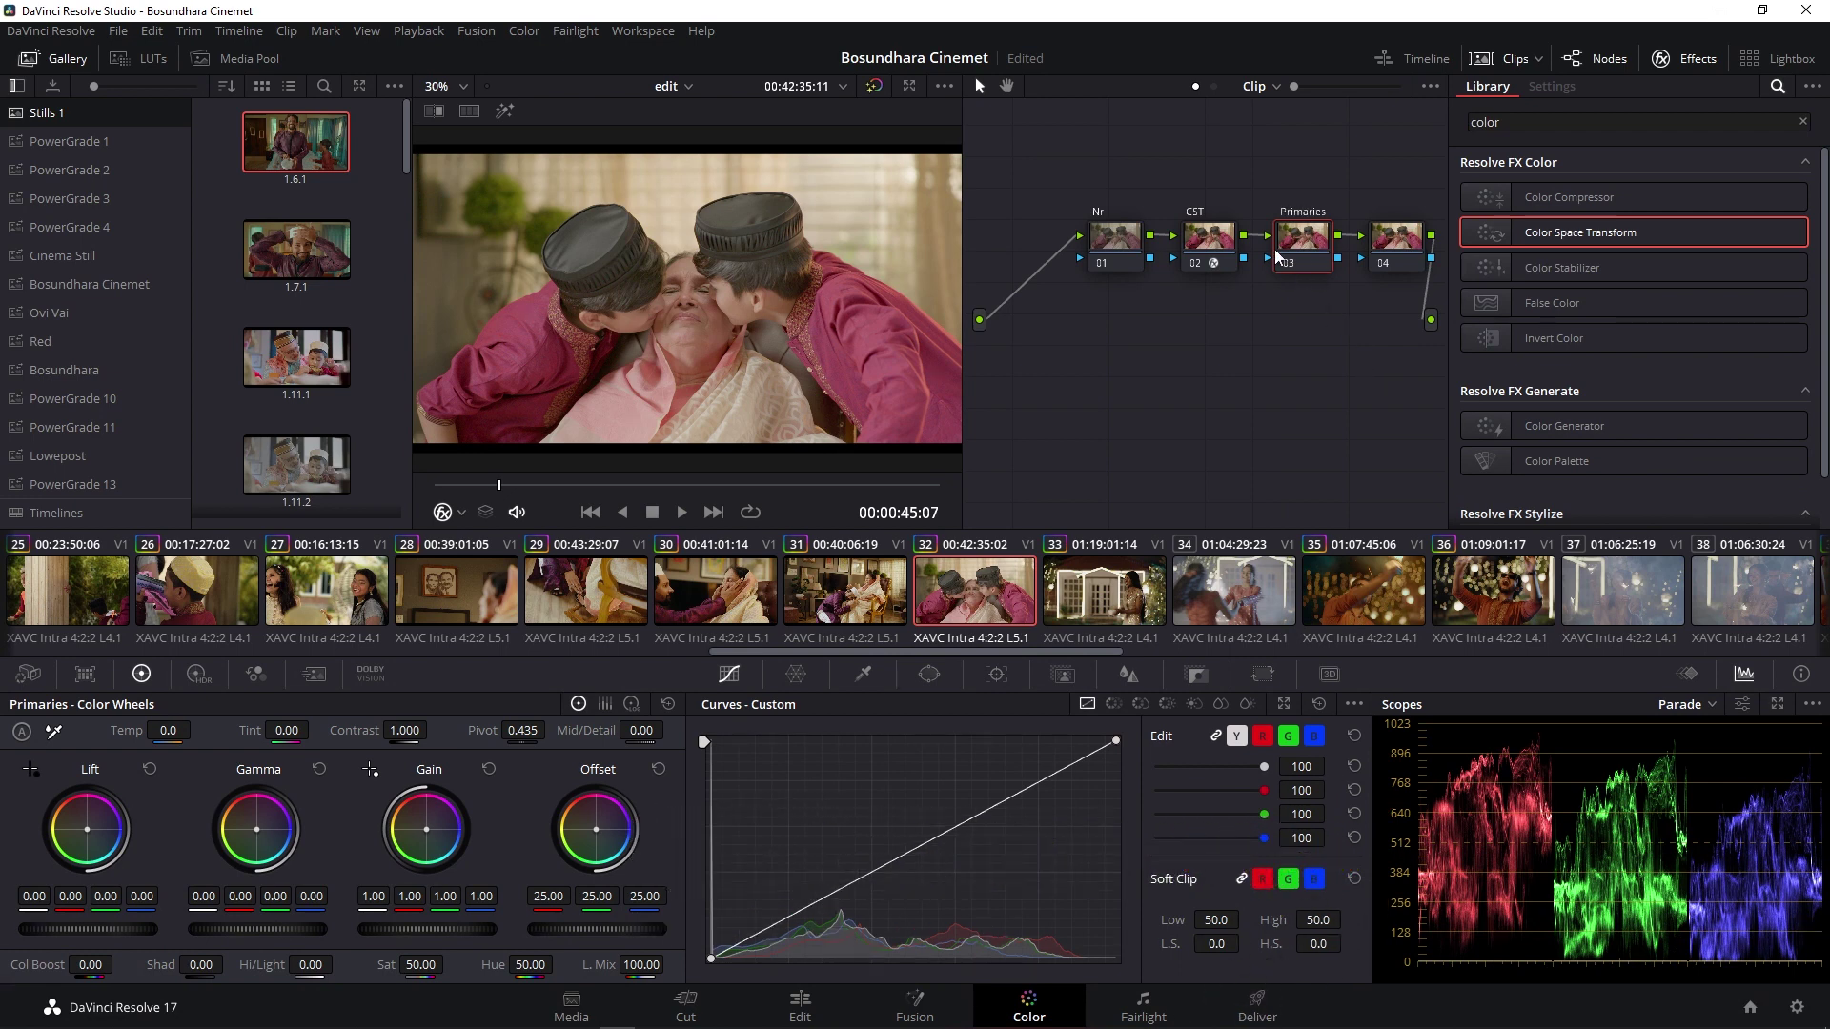
pyautogui.click(1695, 63)
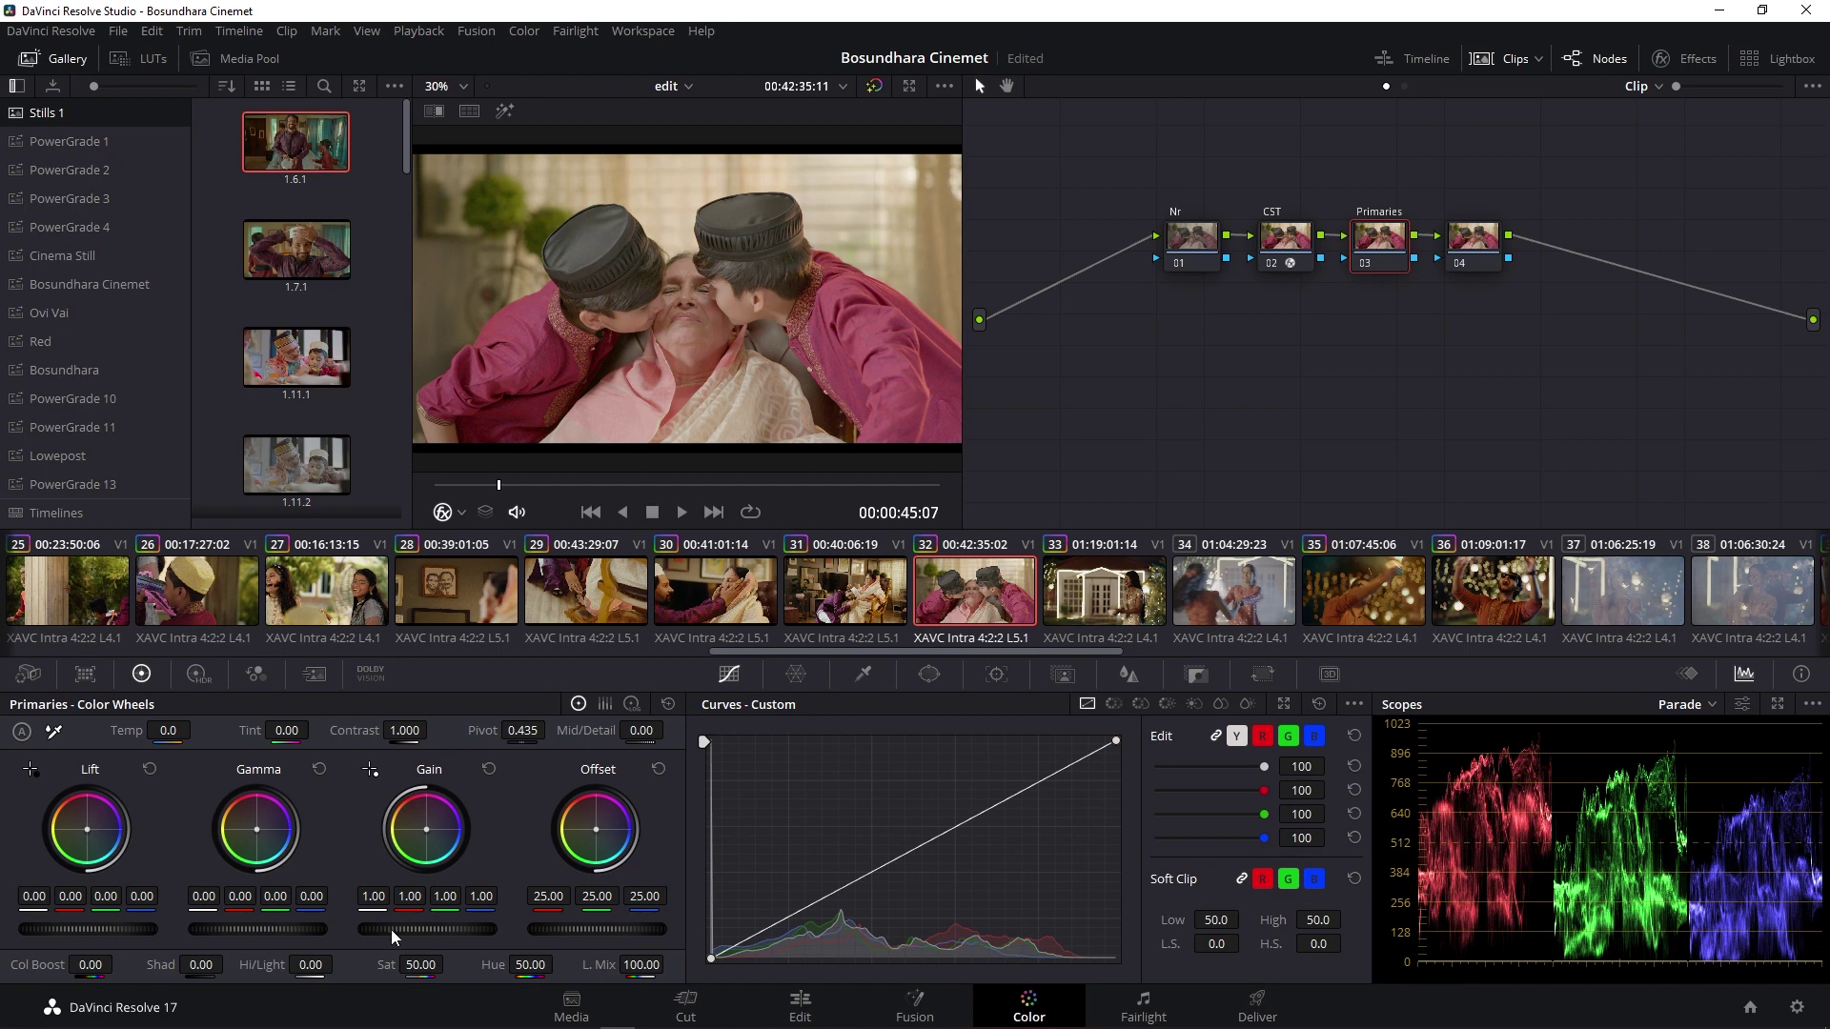
# Grade node 03 to Lift -0.04, Gamma 0.05, Gain 0.77 and Offset 23.00, raising saturation
pyautogui.moveTo(357, 929); pyautogui.dragTo(387, 924)
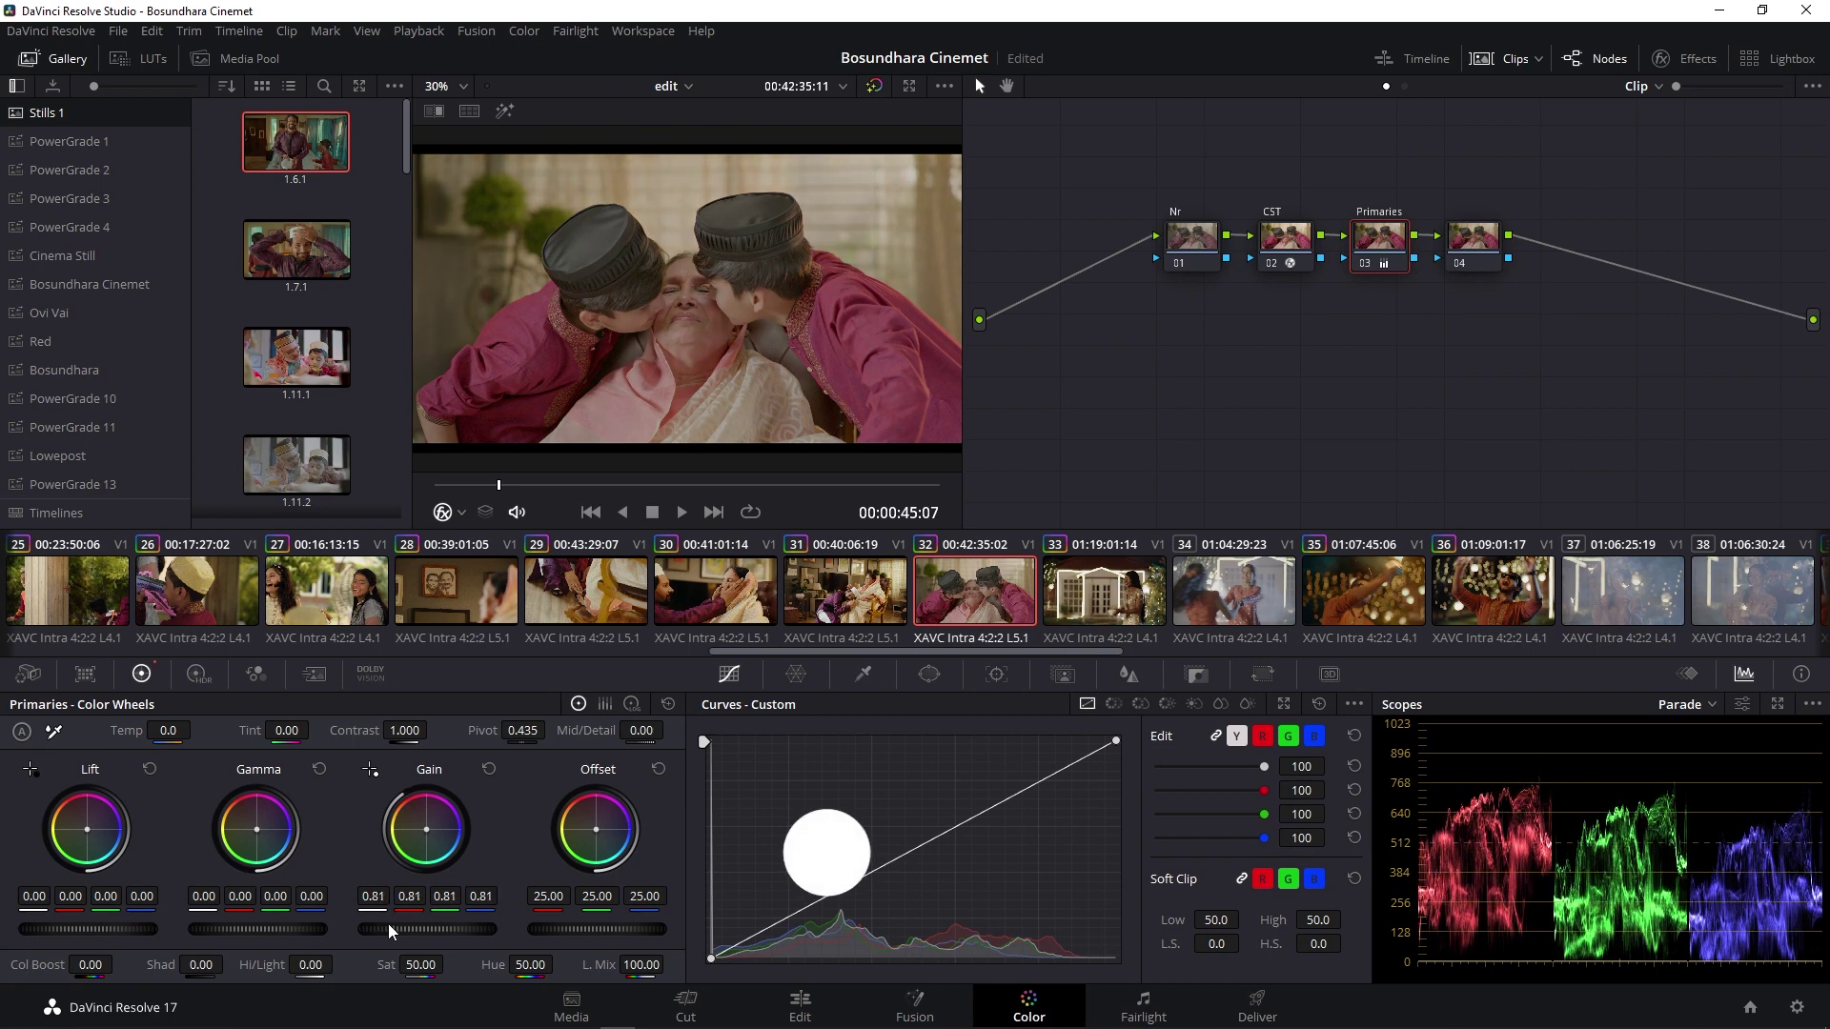
pyautogui.moveTo(186, 929); pyautogui.dragTo(196, 924)
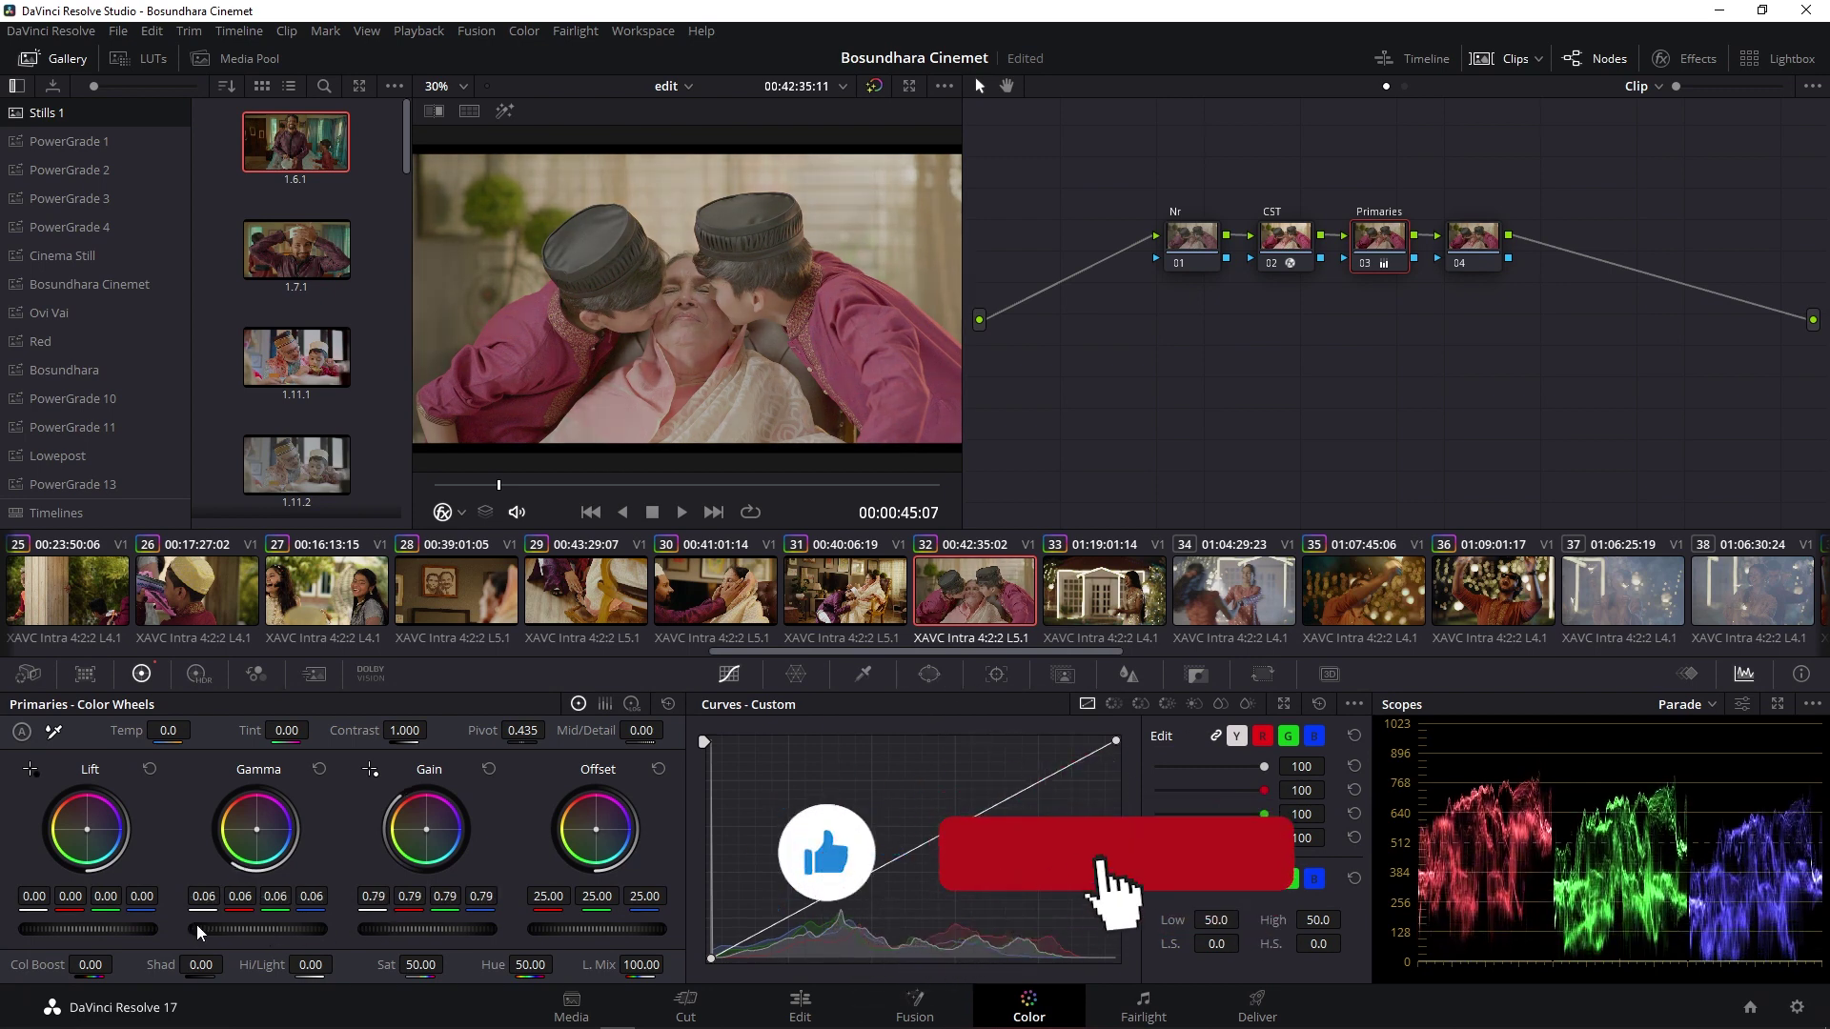
pyautogui.moveTo(204, 918); pyautogui.dragTo(109, 929)
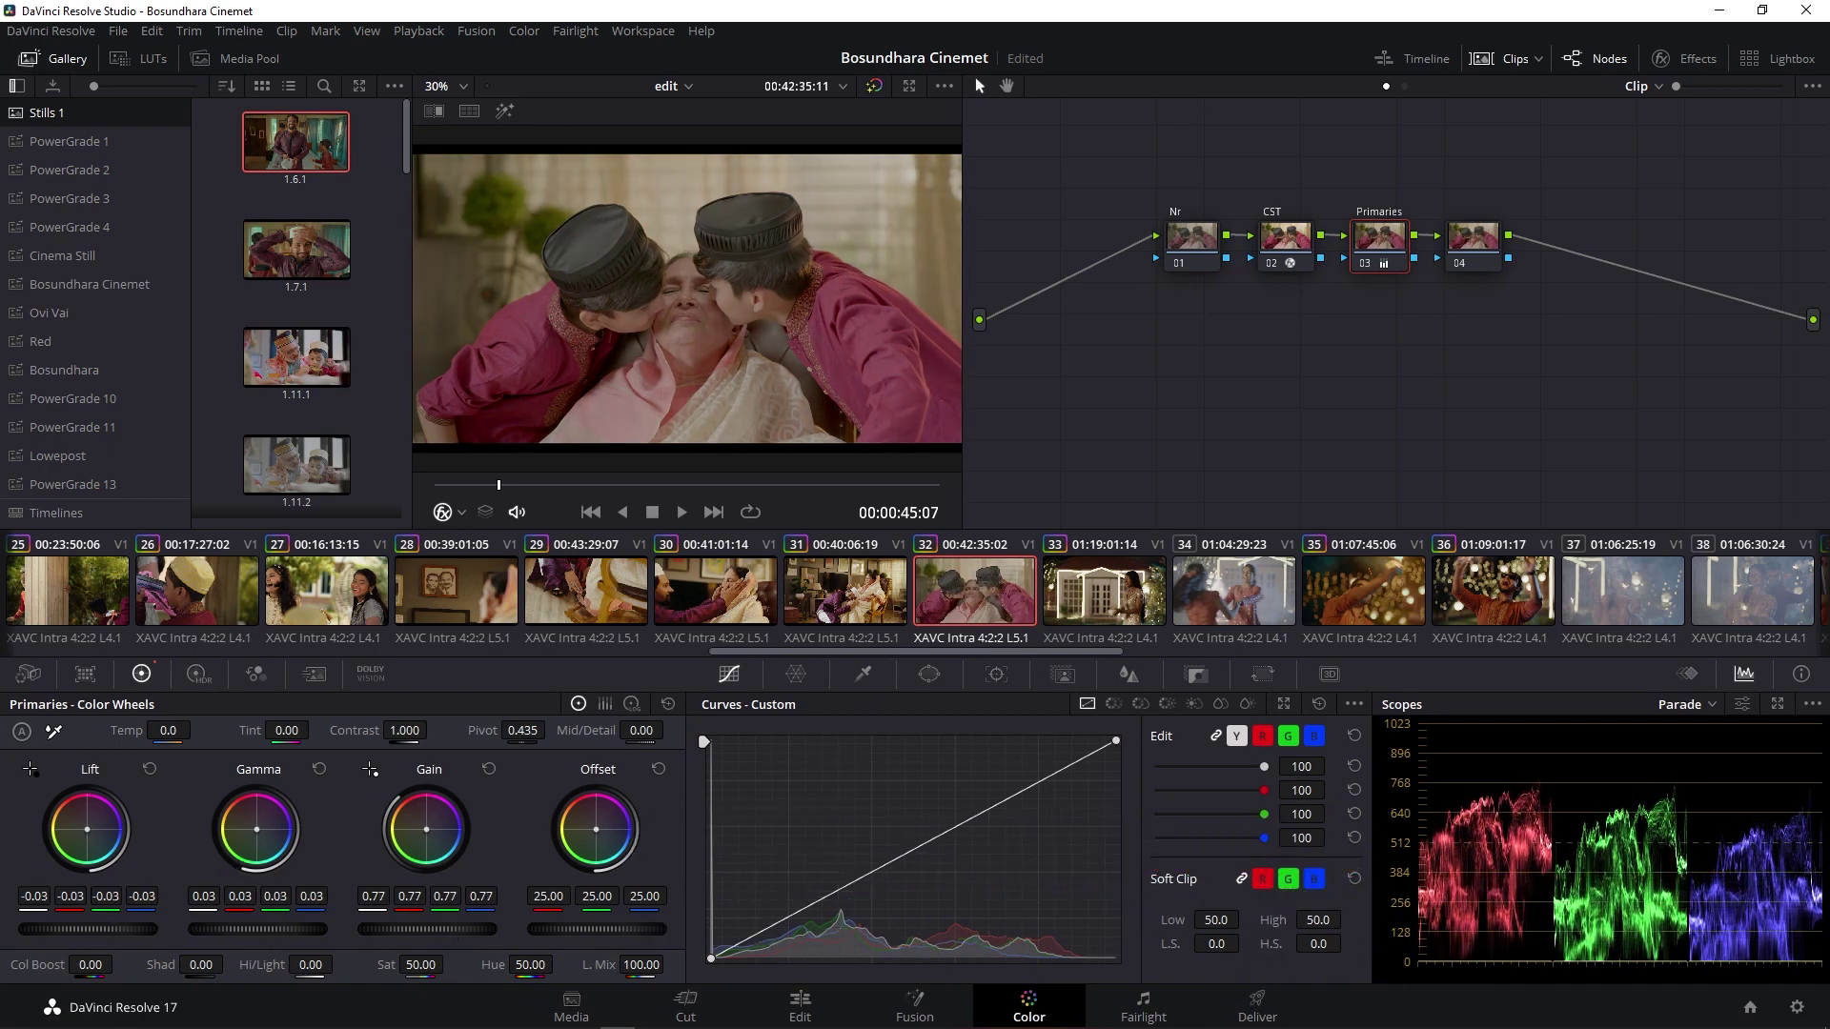
pyautogui.moveTo(192, 929); pyautogui.dragTo(191, 929)
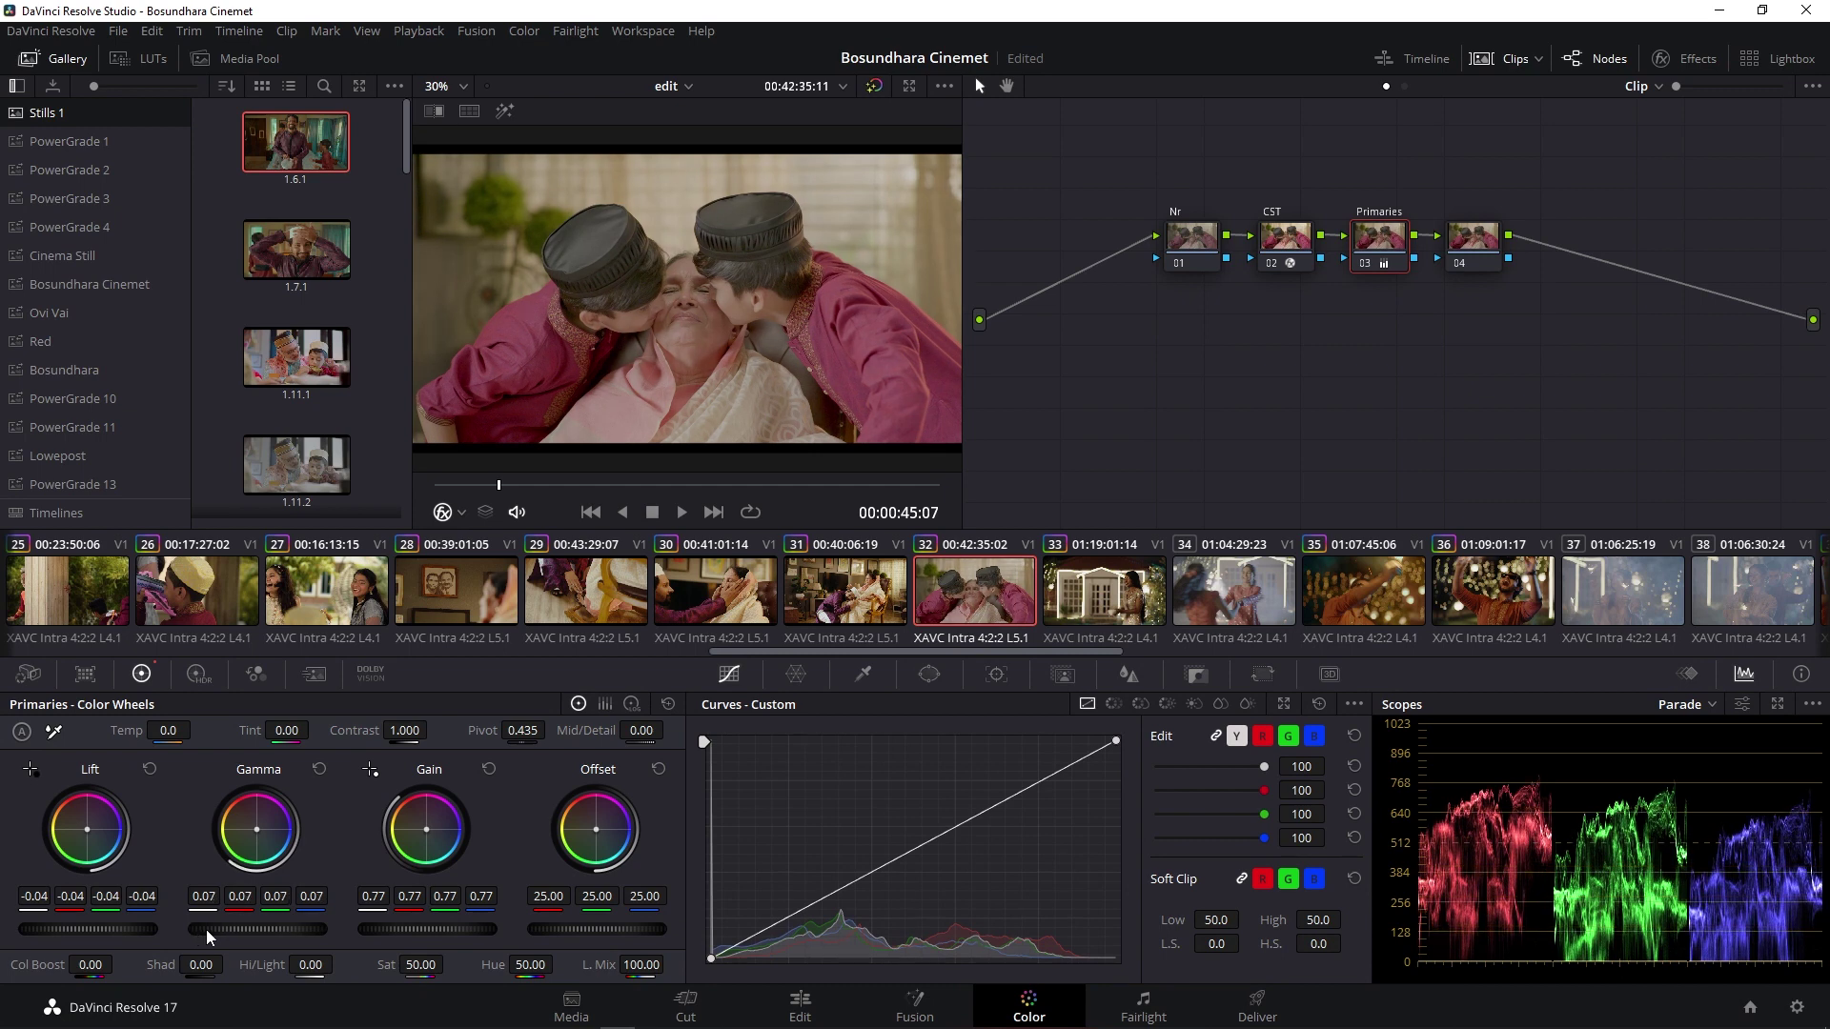
pyautogui.moveTo(205, 929); pyautogui.dragTo(206, 929)
pyautogui.moveTo(498, 485); pyautogui.dragTo(597, 488)
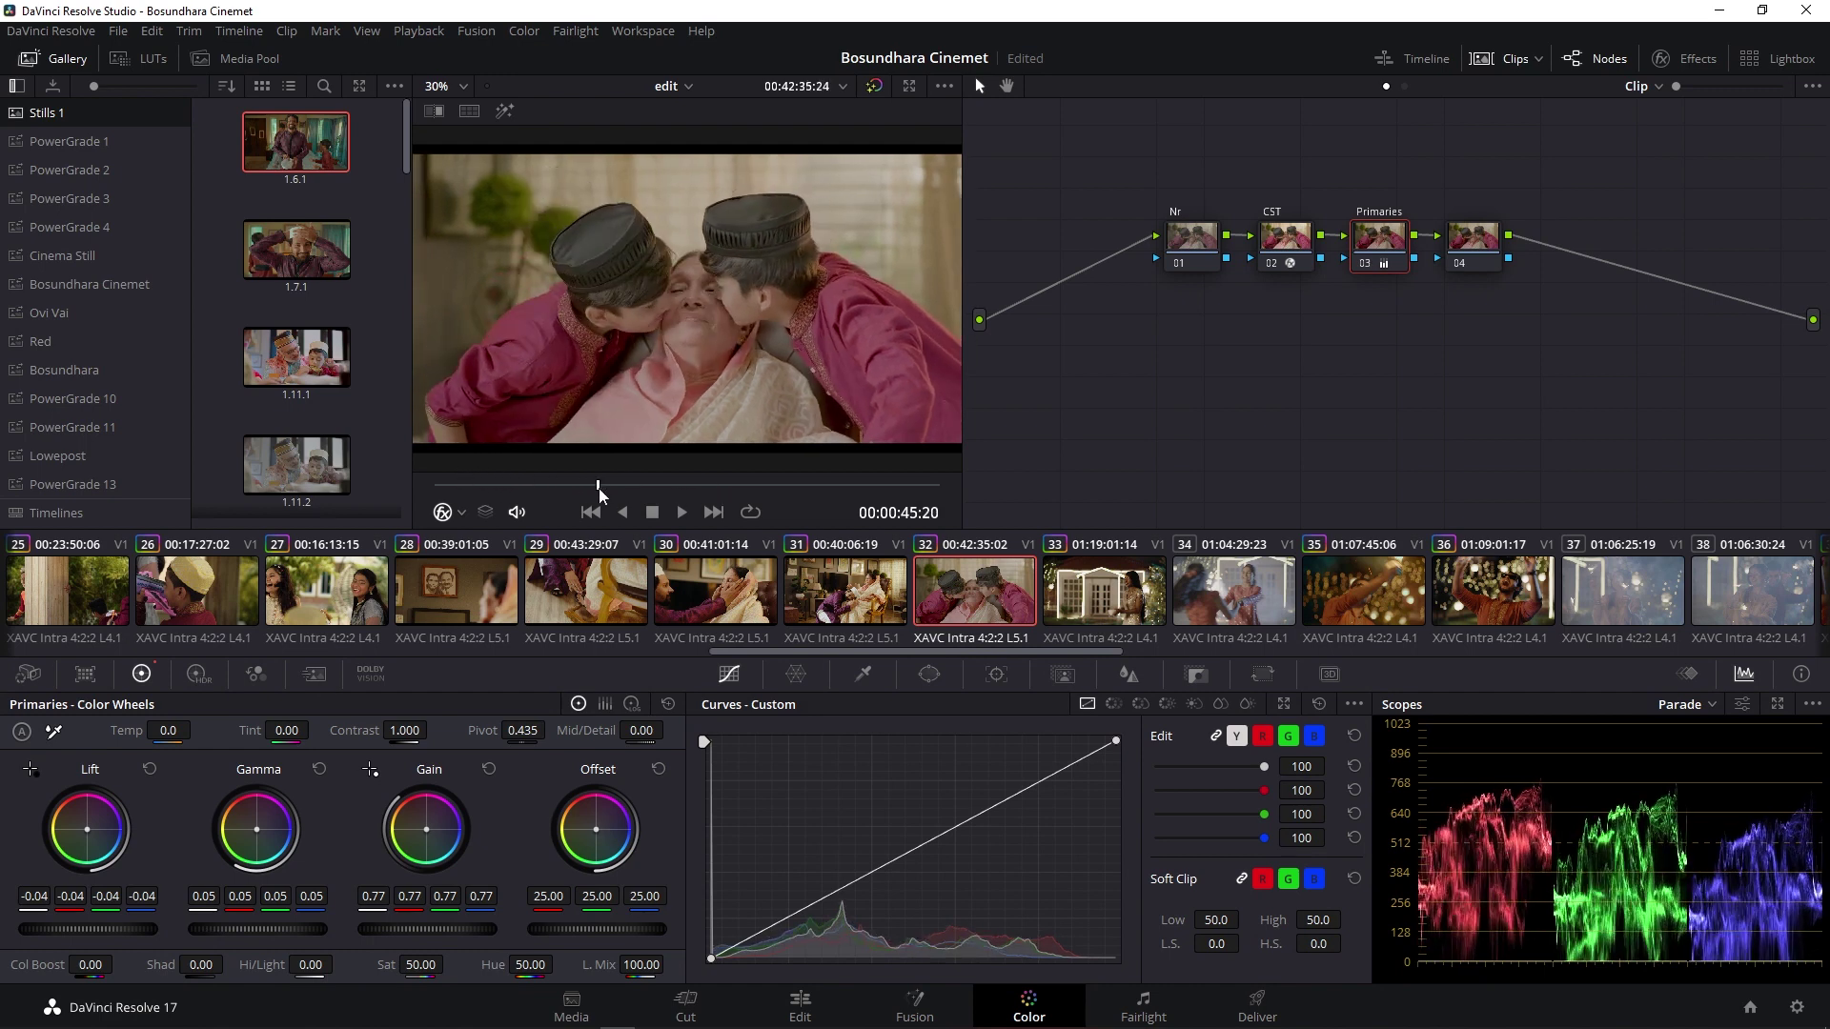
pyautogui.moveTo(620, 932); pyautogui.dragTo(530, 923)
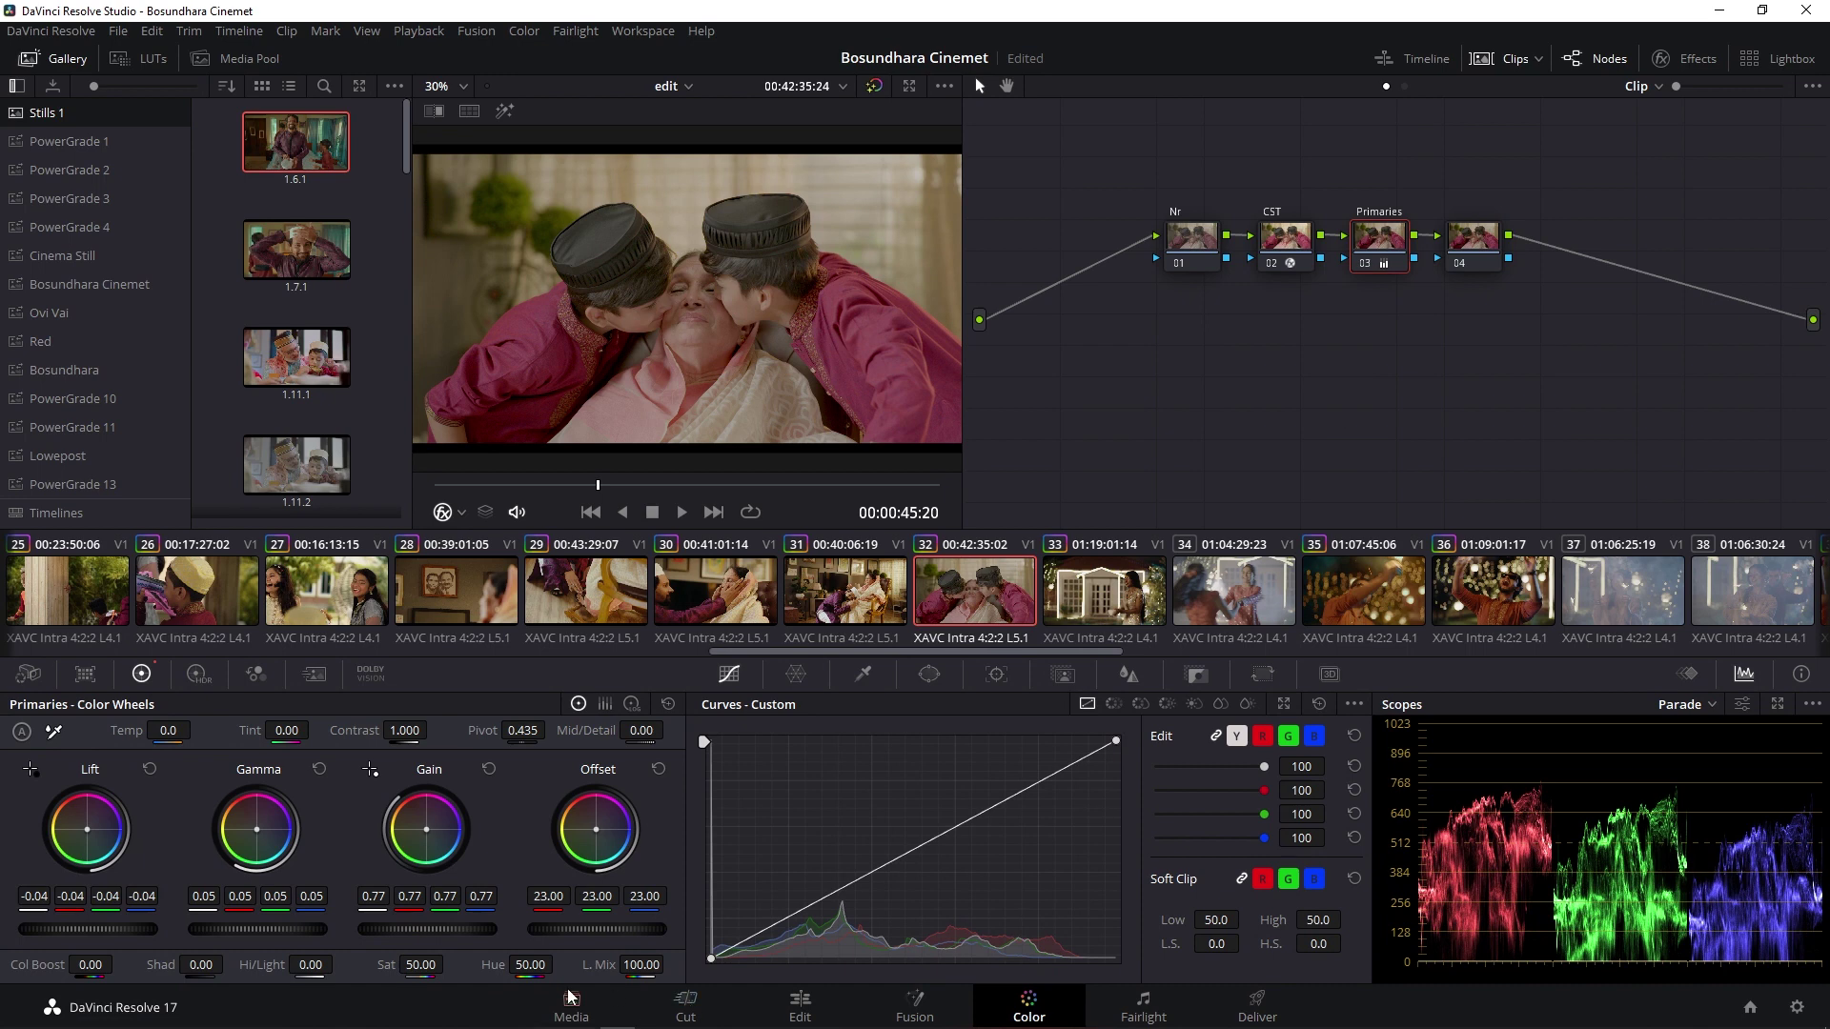
pyautogui.moveTo(420, 965); pyautogui.dragTo(451, 965)
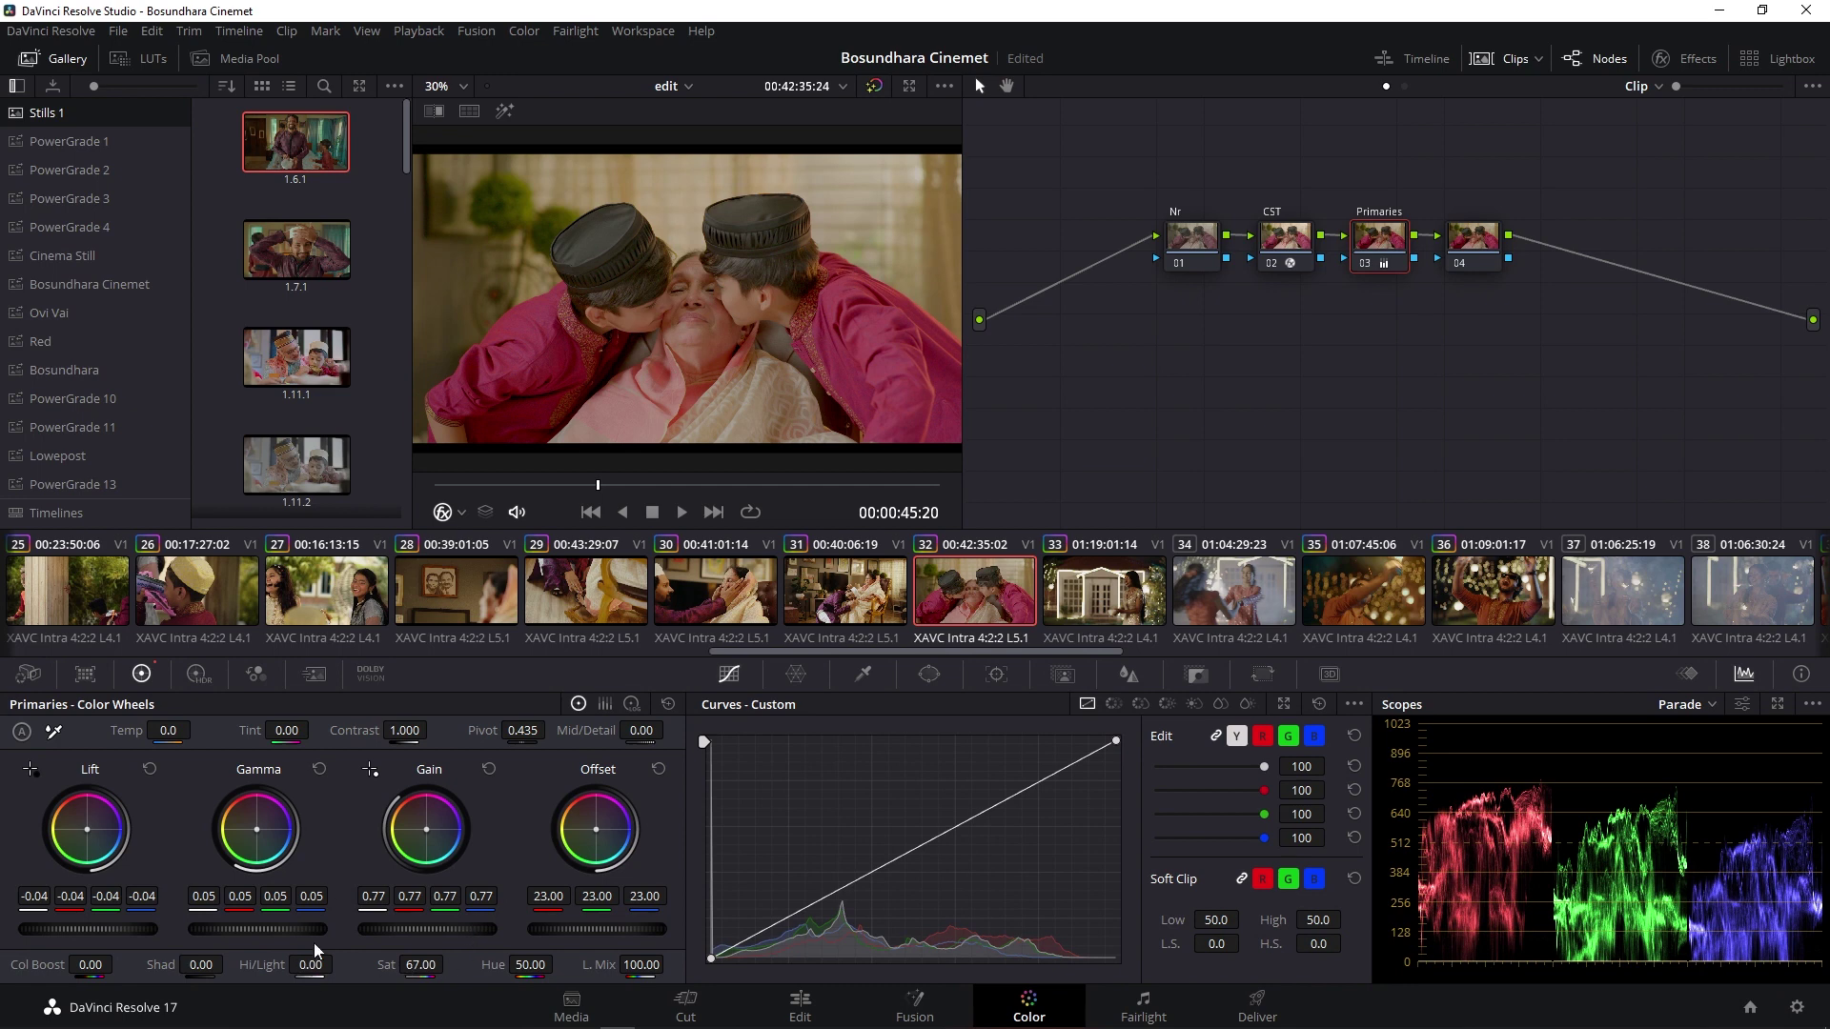
# Set Contrast 1.092, Saturation 61.60, Gamma 0.10 and Hi/Light -32.00, reviewing across the clip
pyautogui.moveTo(402, 739); pyautogui.dragTo(419, 739)
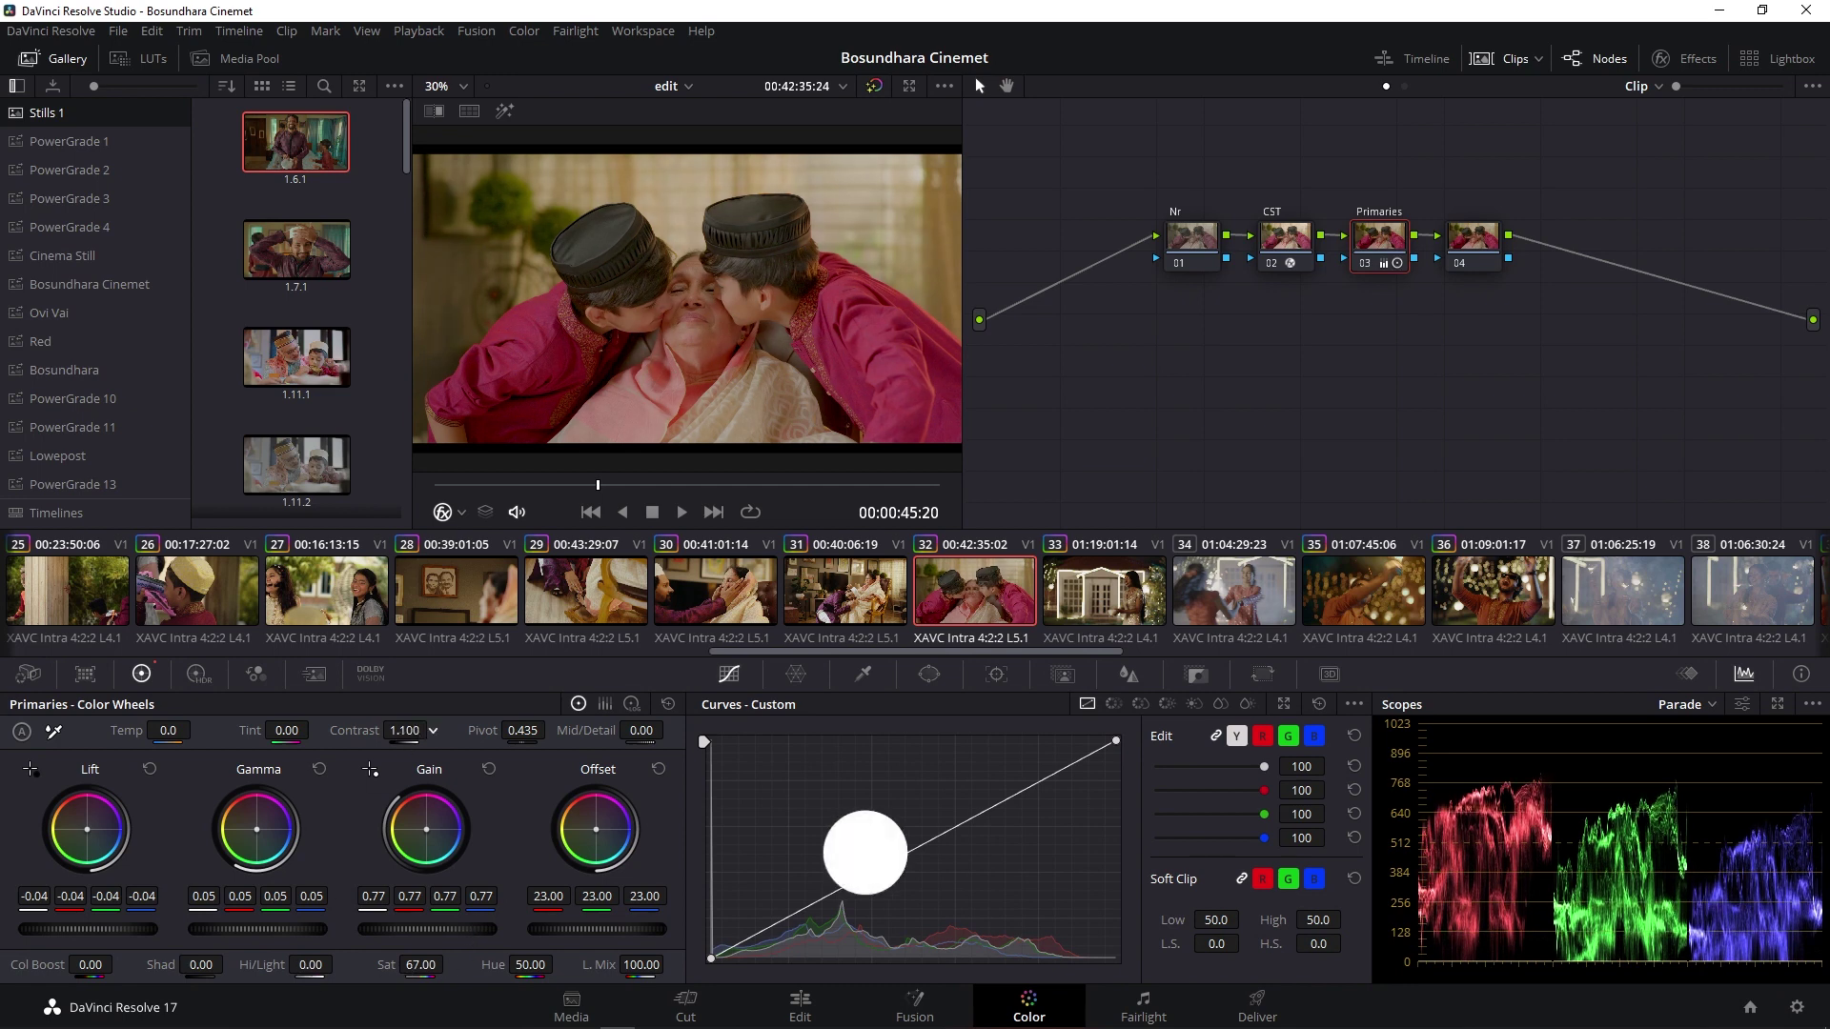
pyautogui.moveTo(426, 965); pyautogui.dragTo(410, 965)
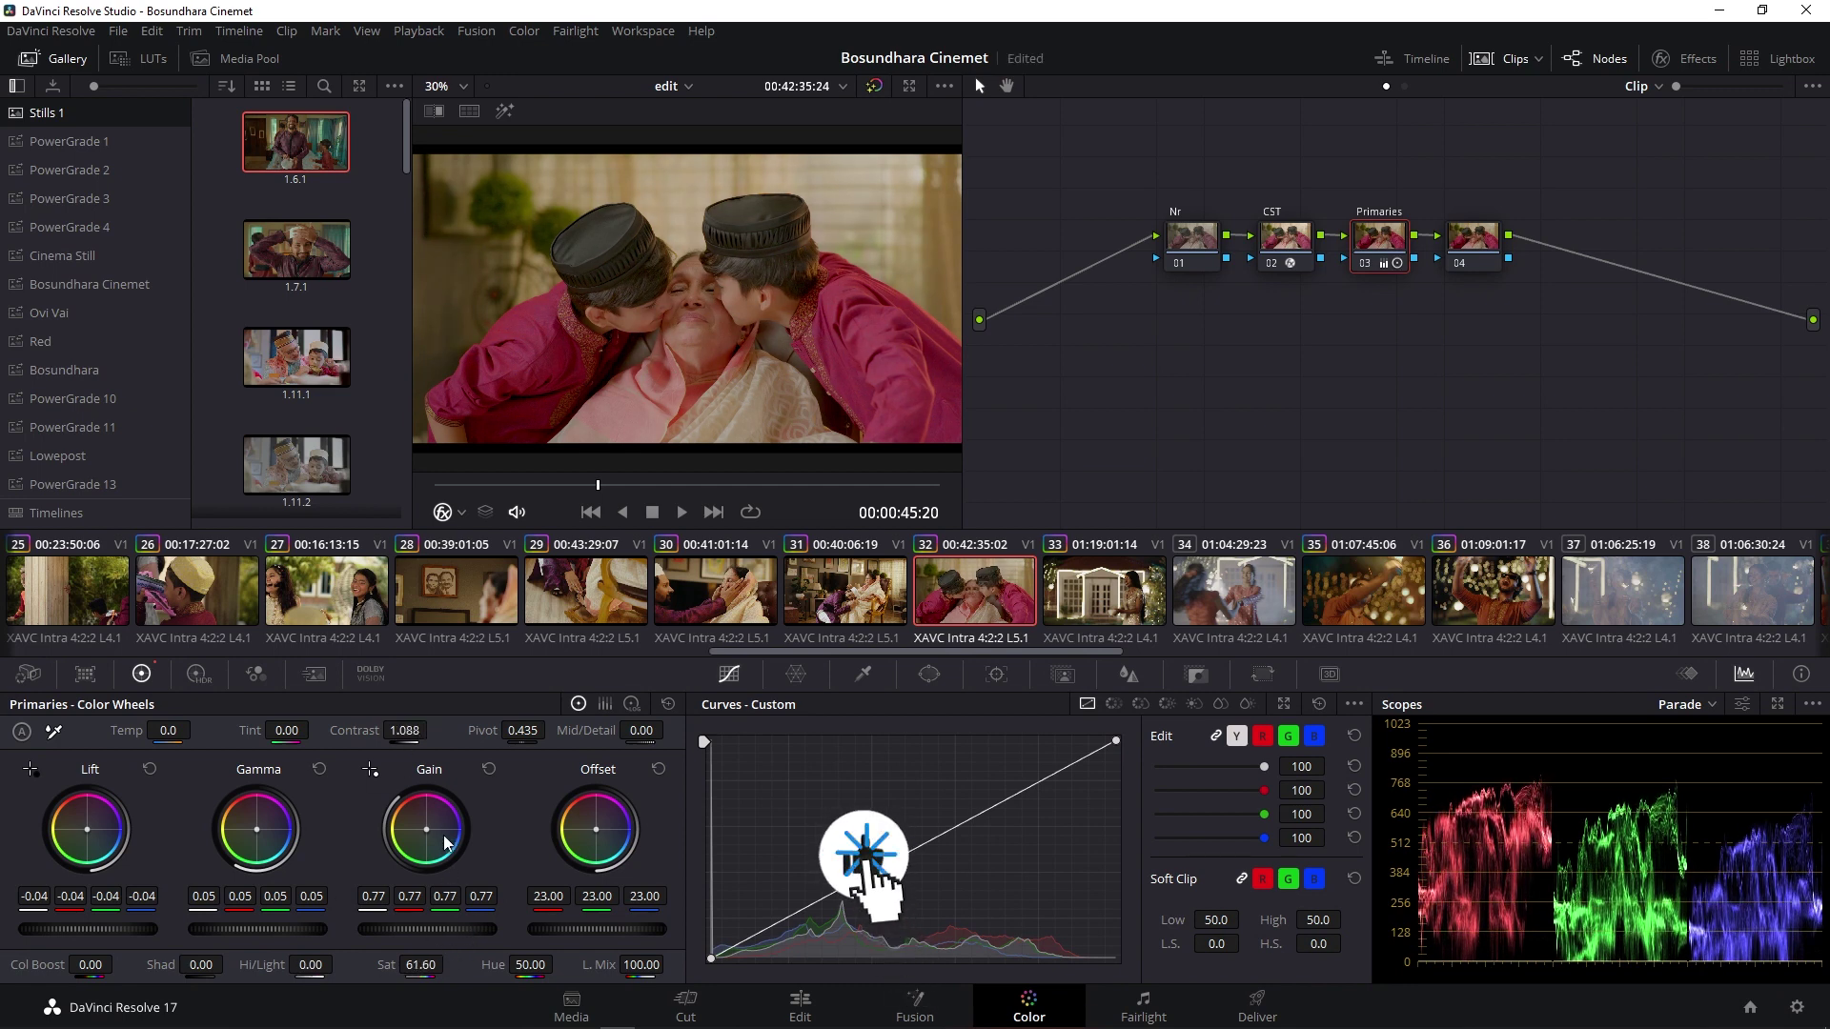
pyautogui.moveTo(419, 739); pyautogui.dragTo(423, 739)
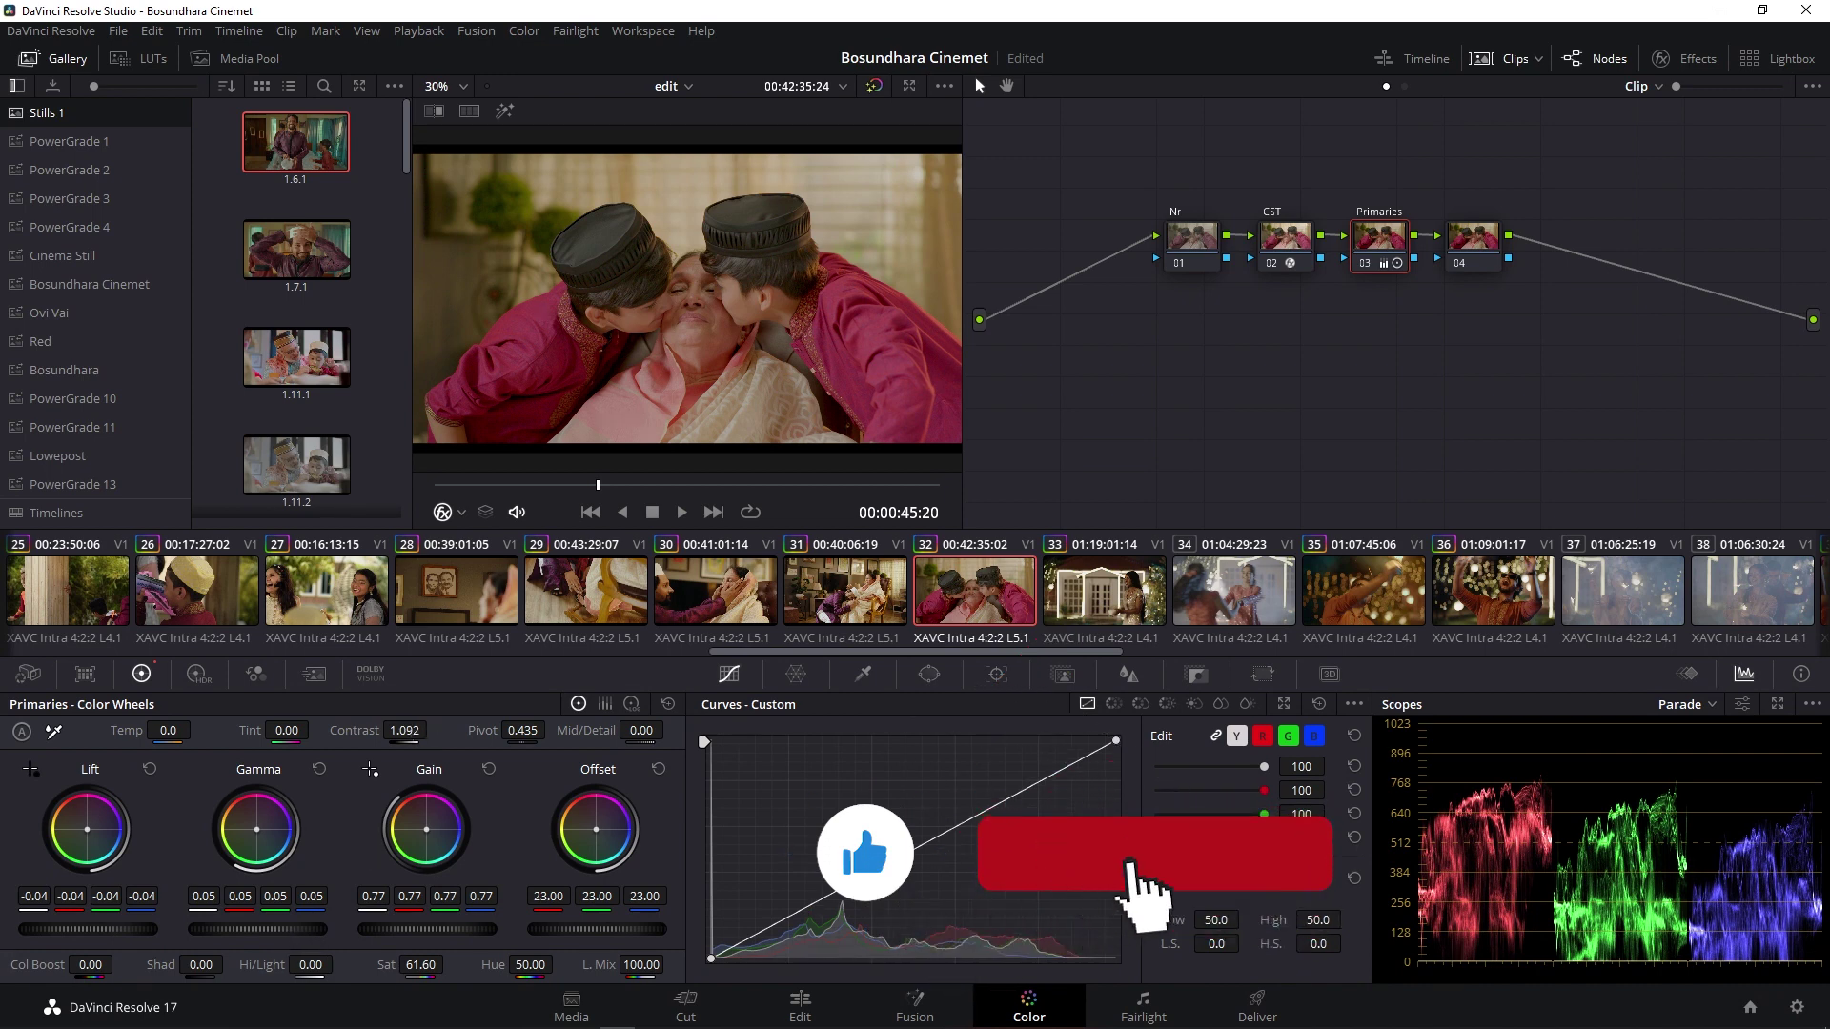
pyautogui.moveTo(189, 929); pyautogui.dragTo(194, 929)
pyautogui.scroll(4, 194, 929)
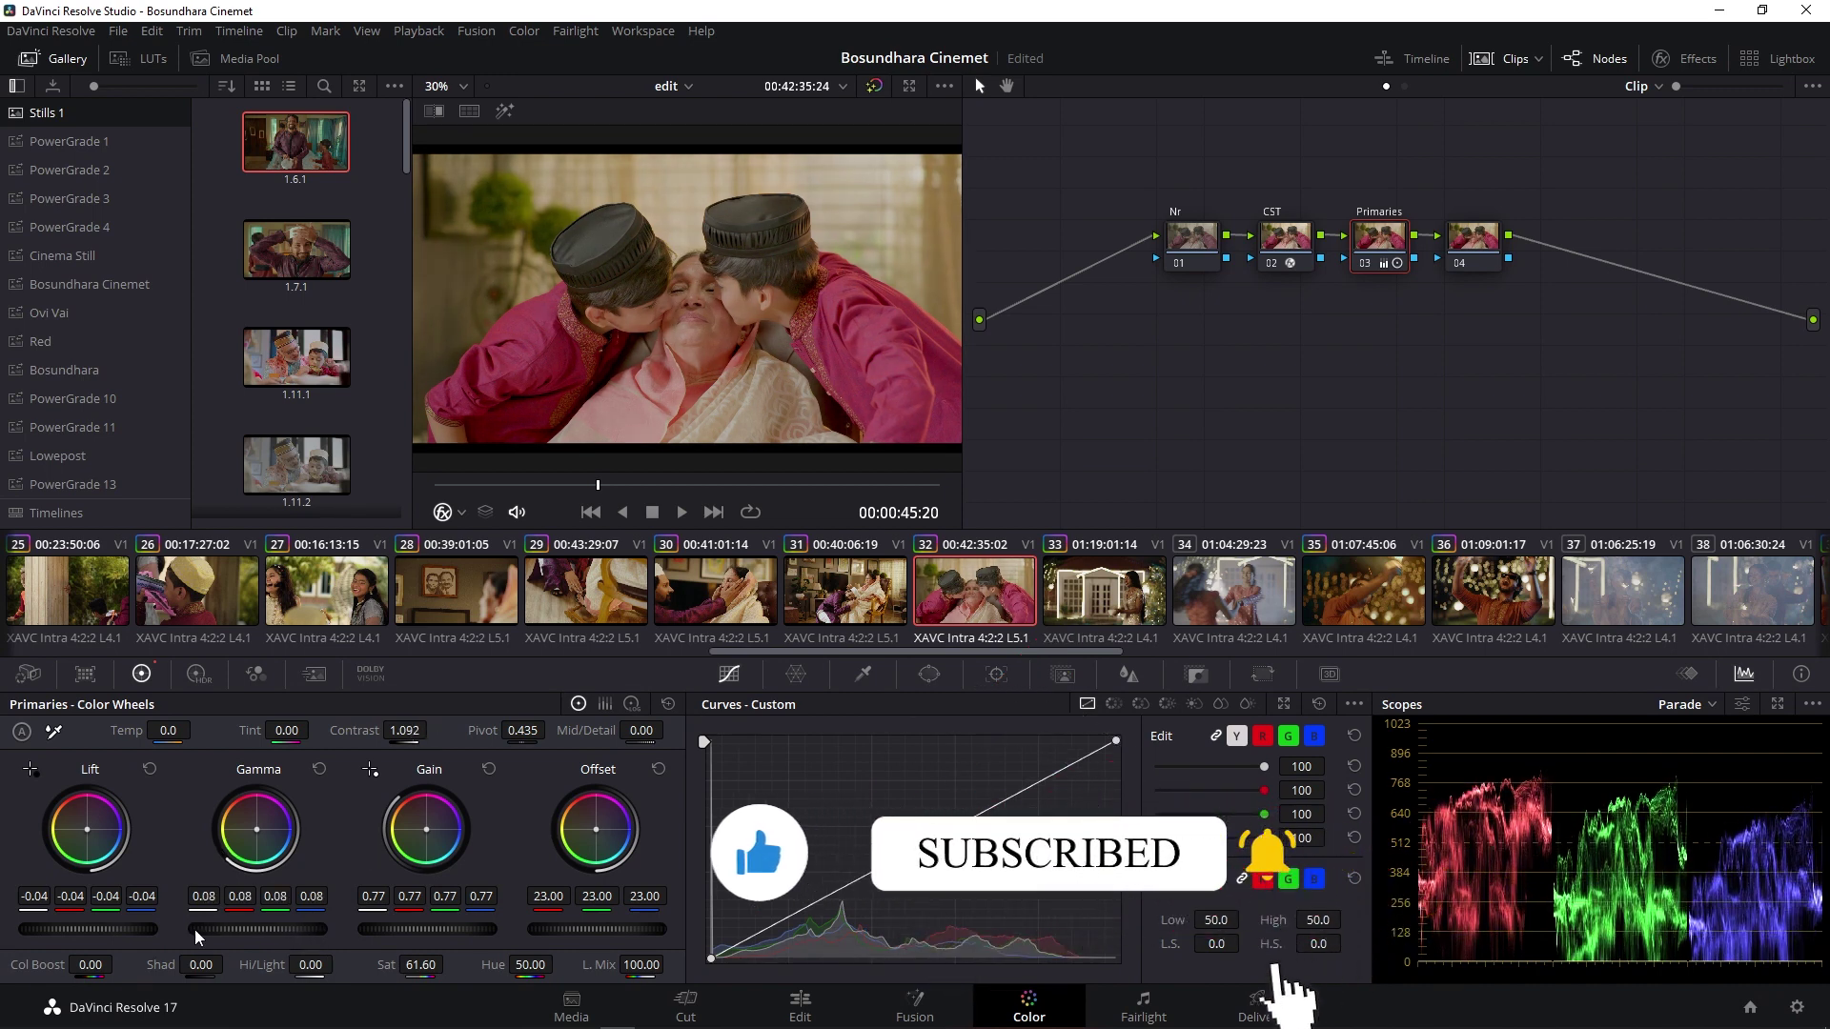
pyautogui.moveTo(580, 478)
pyautogui.mouseDown()
pyautogui.moveTo(865, 480)
pyautogui.moveTo(693, 479)
pyautogui.mouseUp()
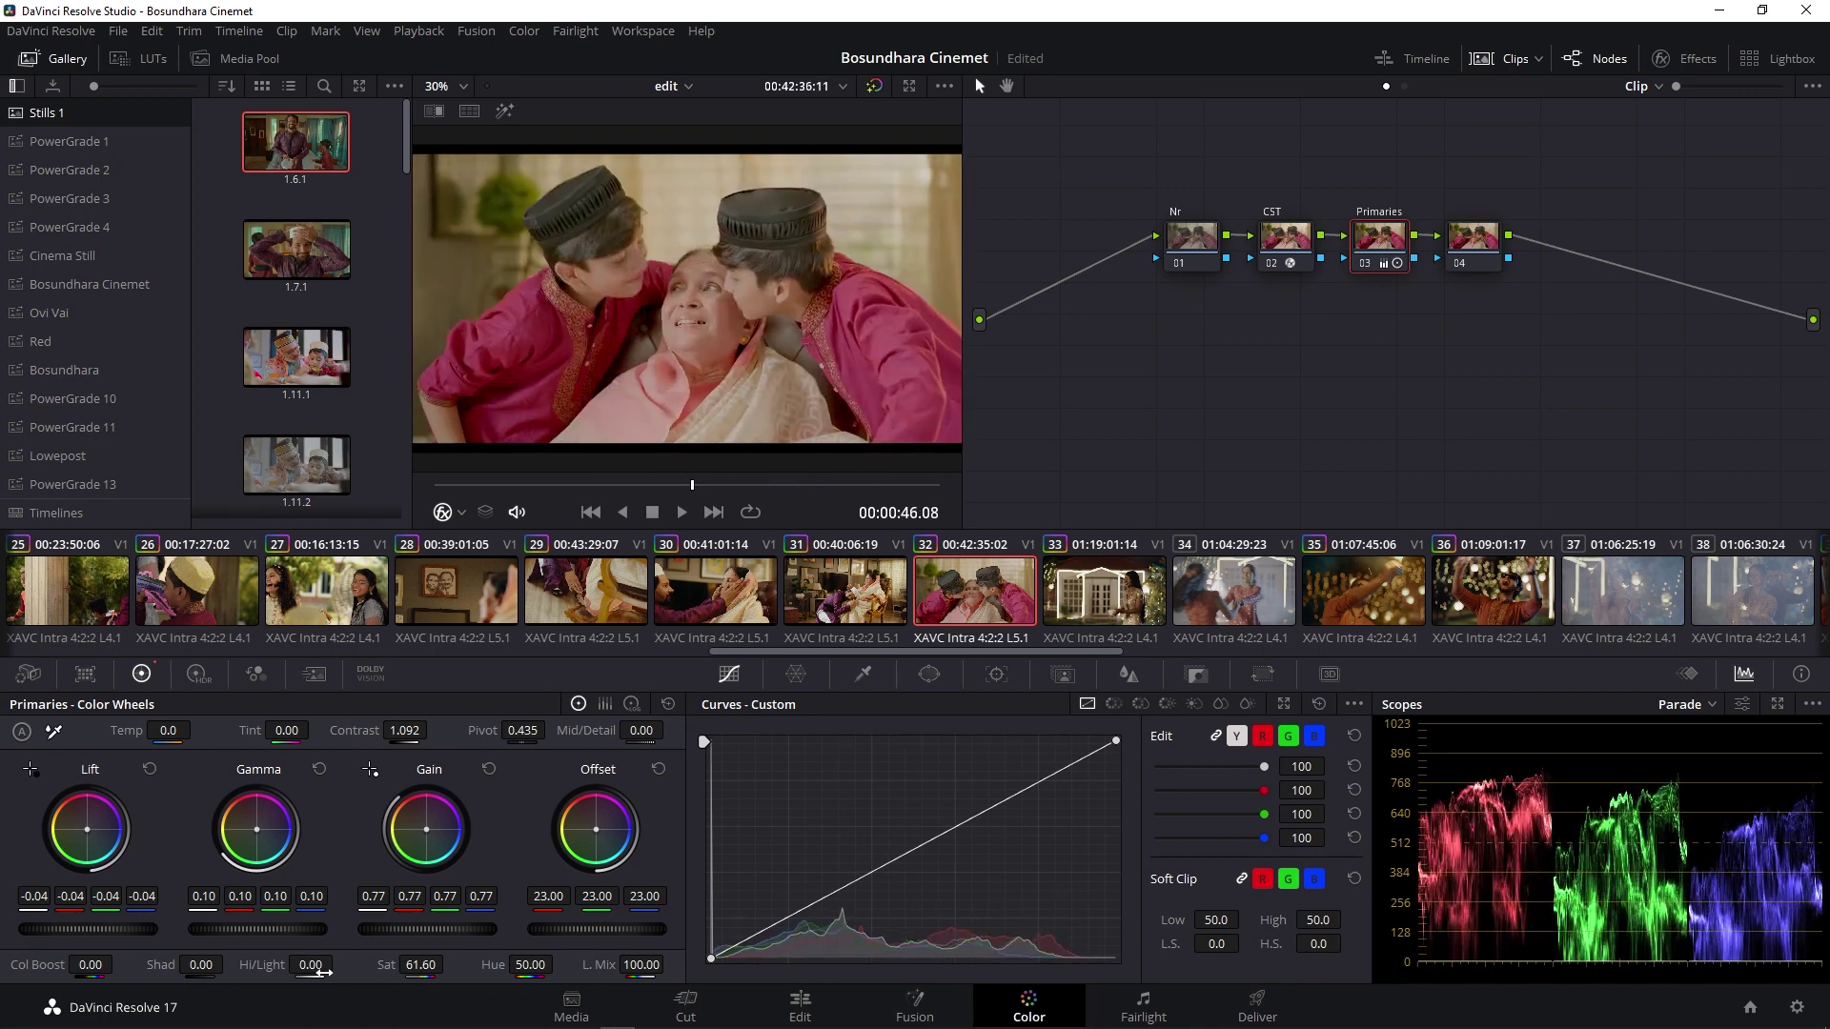
pyautogui.moveTo(311, 965); pyautogui.dragTo(282, 964)
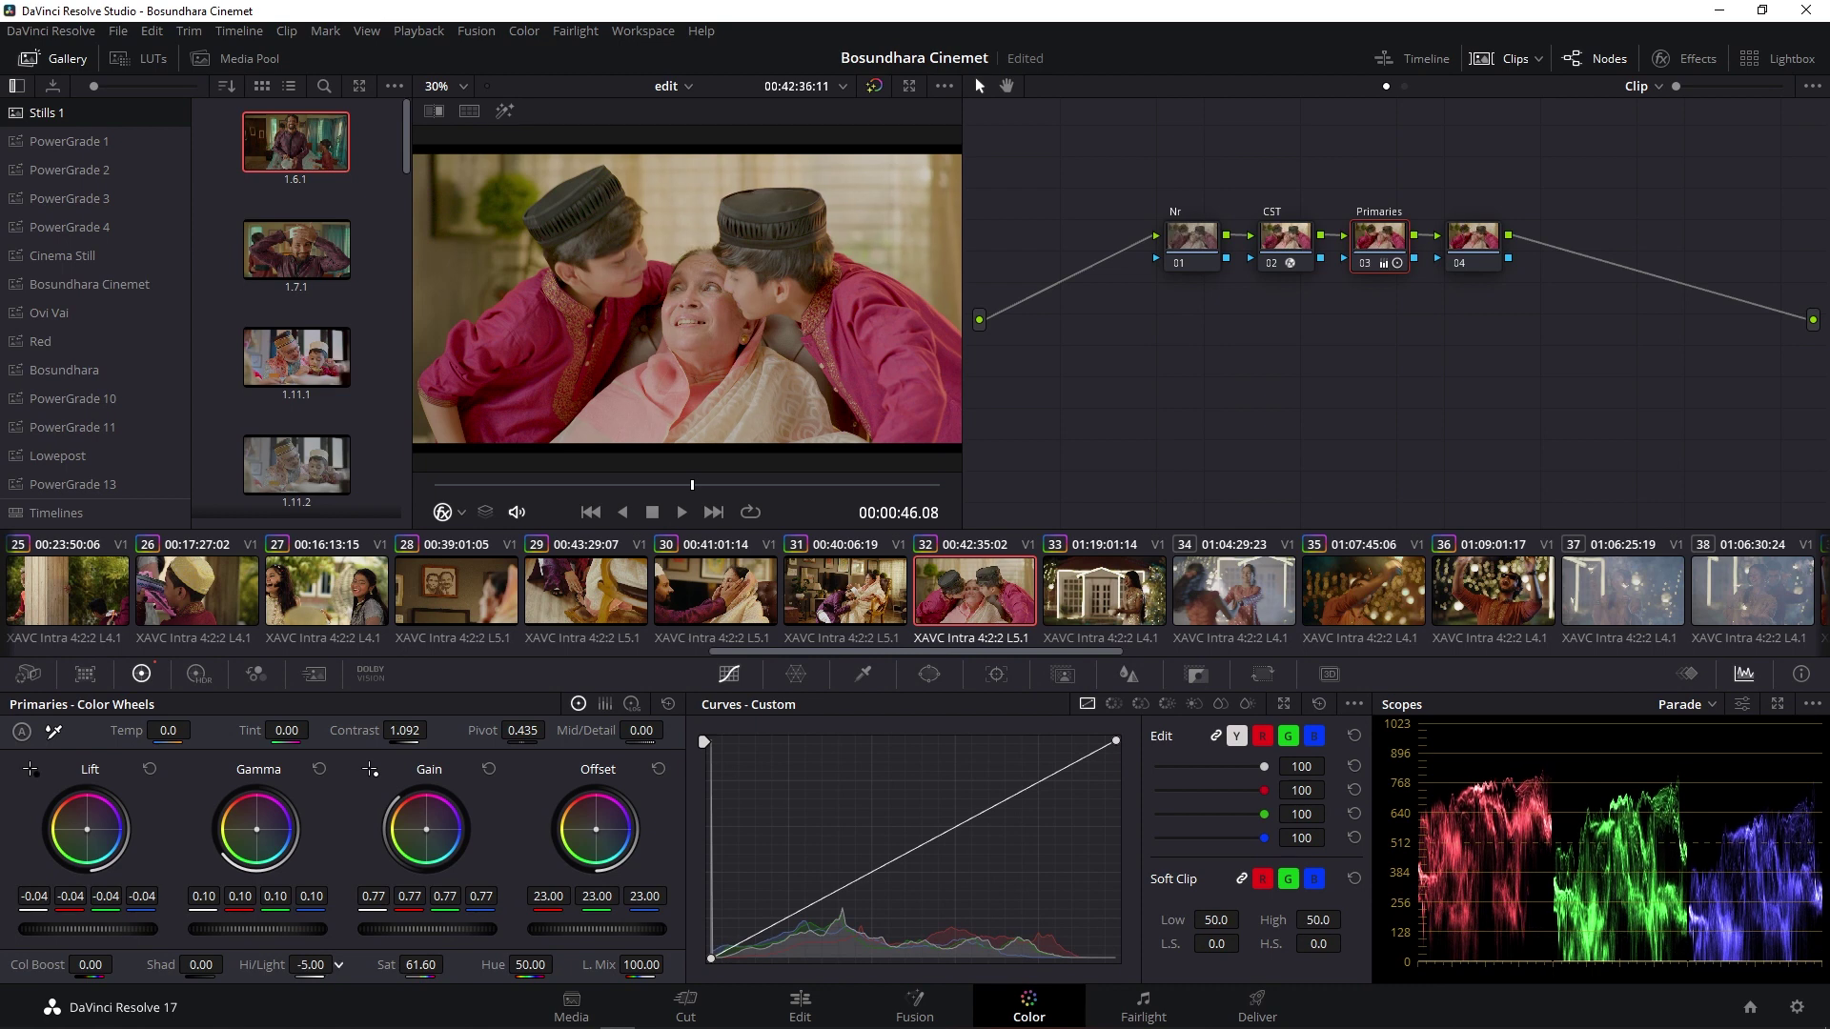
pyautogui.moveTo(338, 962); pyautogui.dragTo(553, 825)
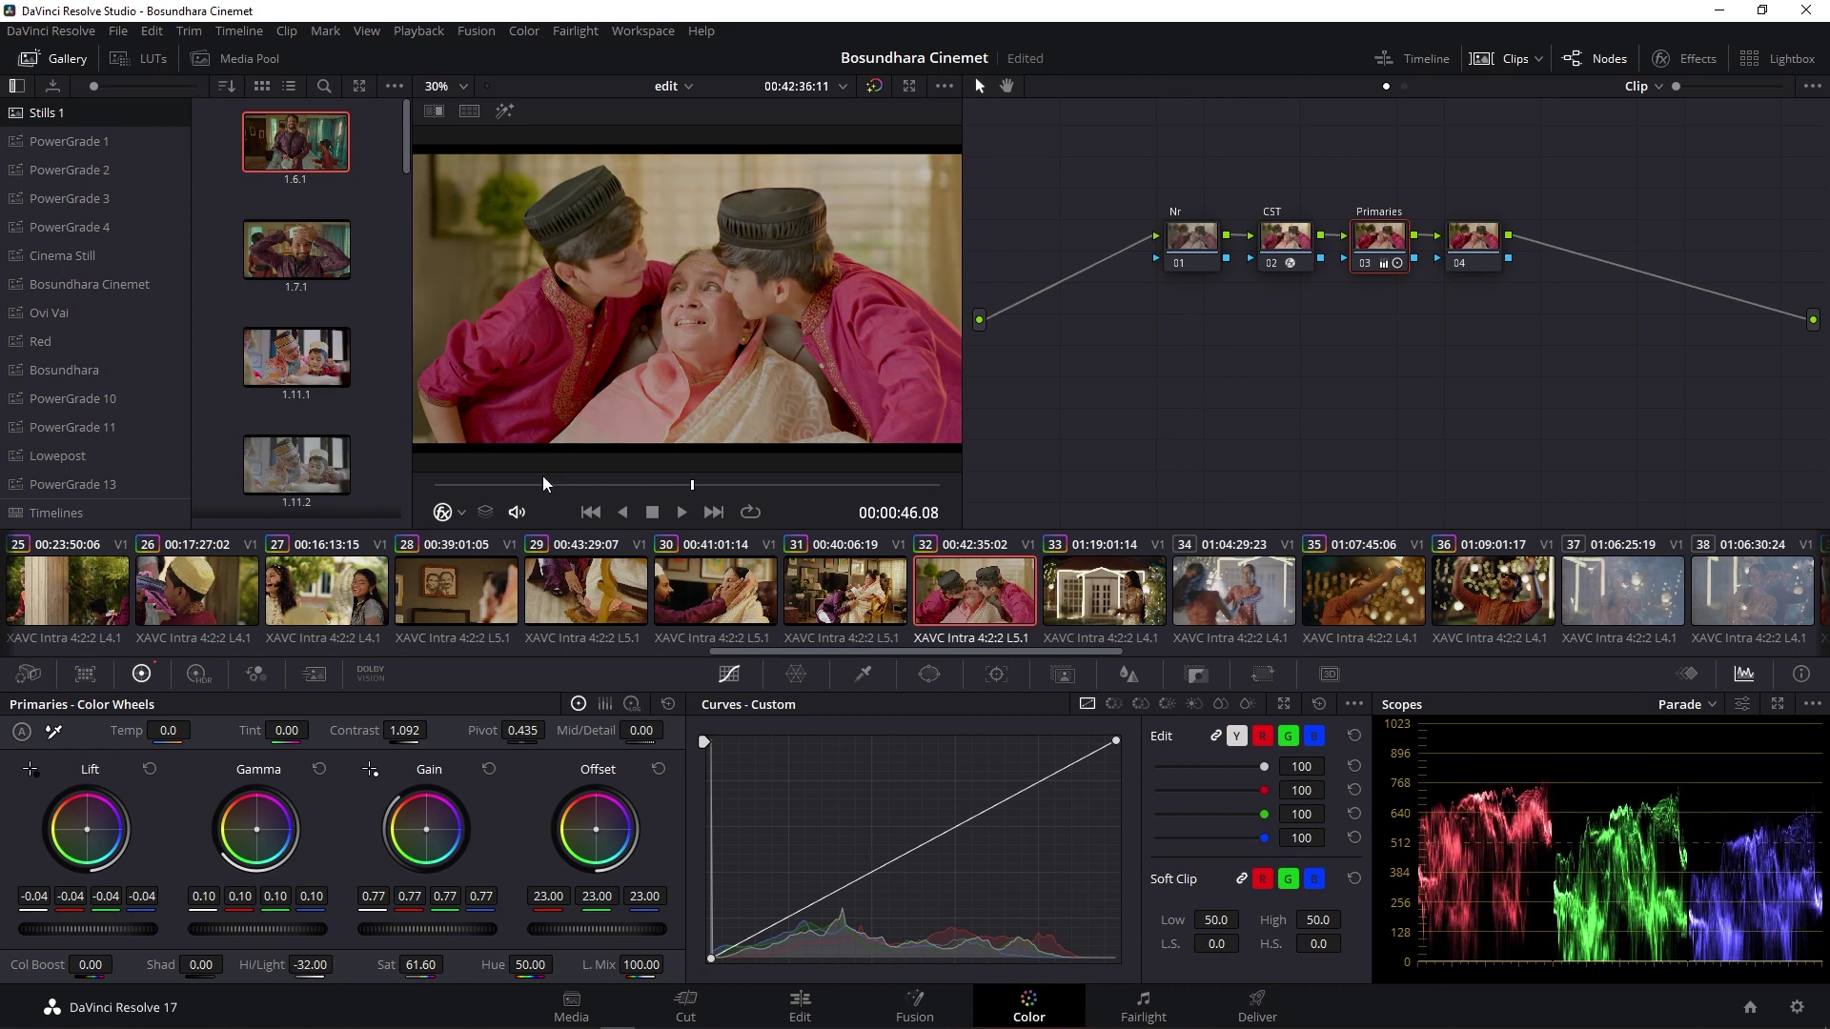
pyautogui.moveTo(545, 478); pyautogui.dragTo(963, 478)
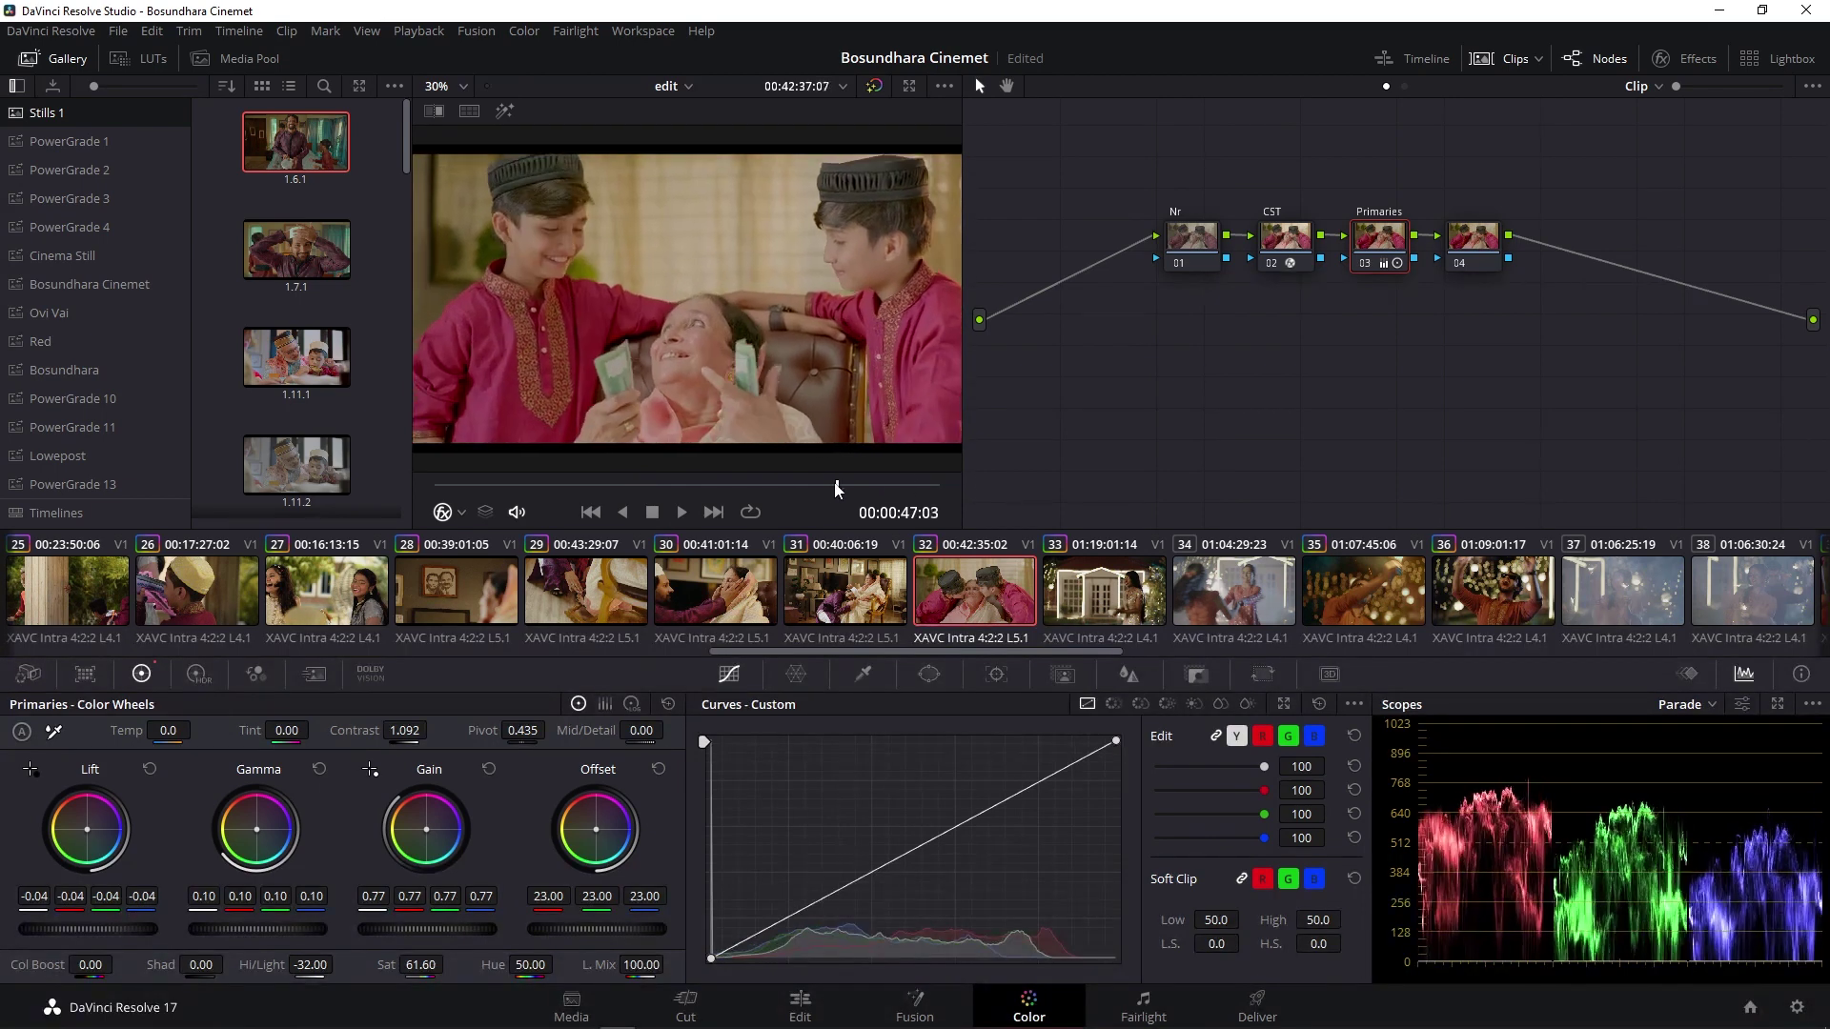
# Lower the master Gamma to 0.04, raise Gain to 0.92, and trim red gain to 0.89
pyautogui.moveTo(964, 478); pyautogui.dragTo(922, 488)
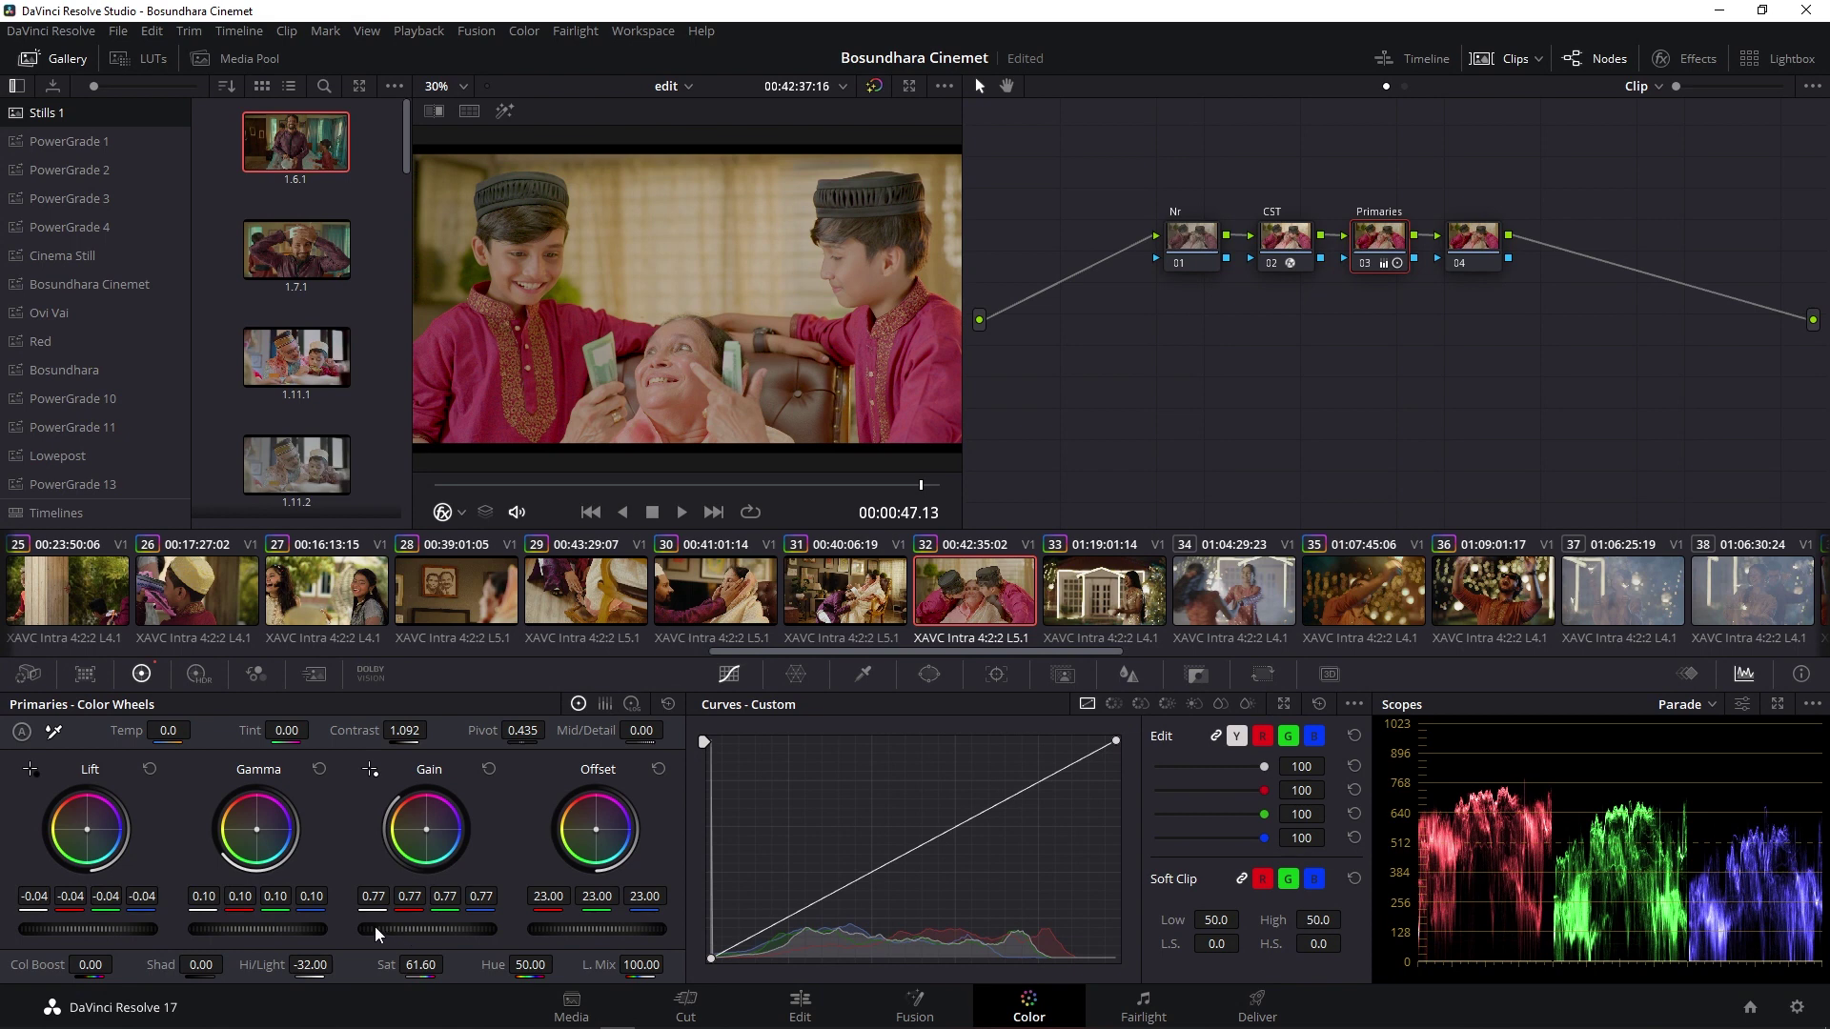
pyautogui.moveTo(234, 924); pyautogui.dragTo(206, 924)
pyautogui.moveTo(410, 929); pyautogui.dragTo(448, 929)
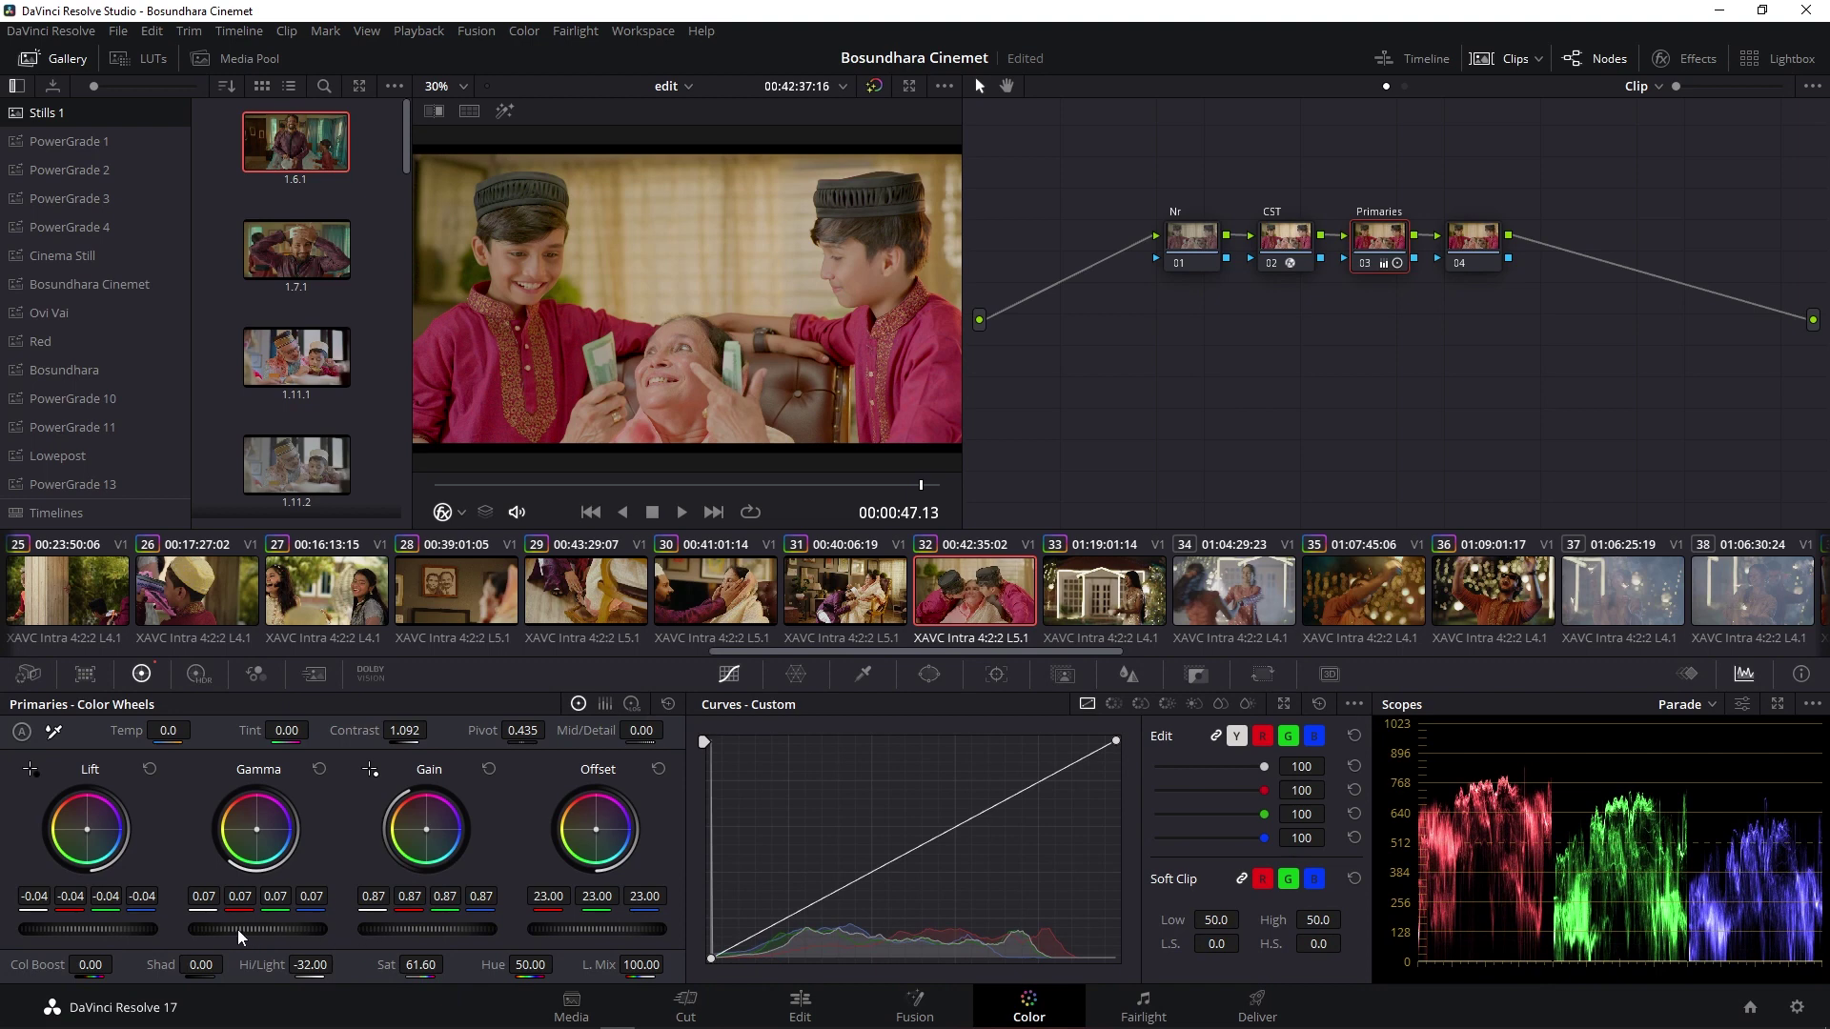
pyautogui.moveTo(257, 932); pyautogui.dragTo(228, 929)
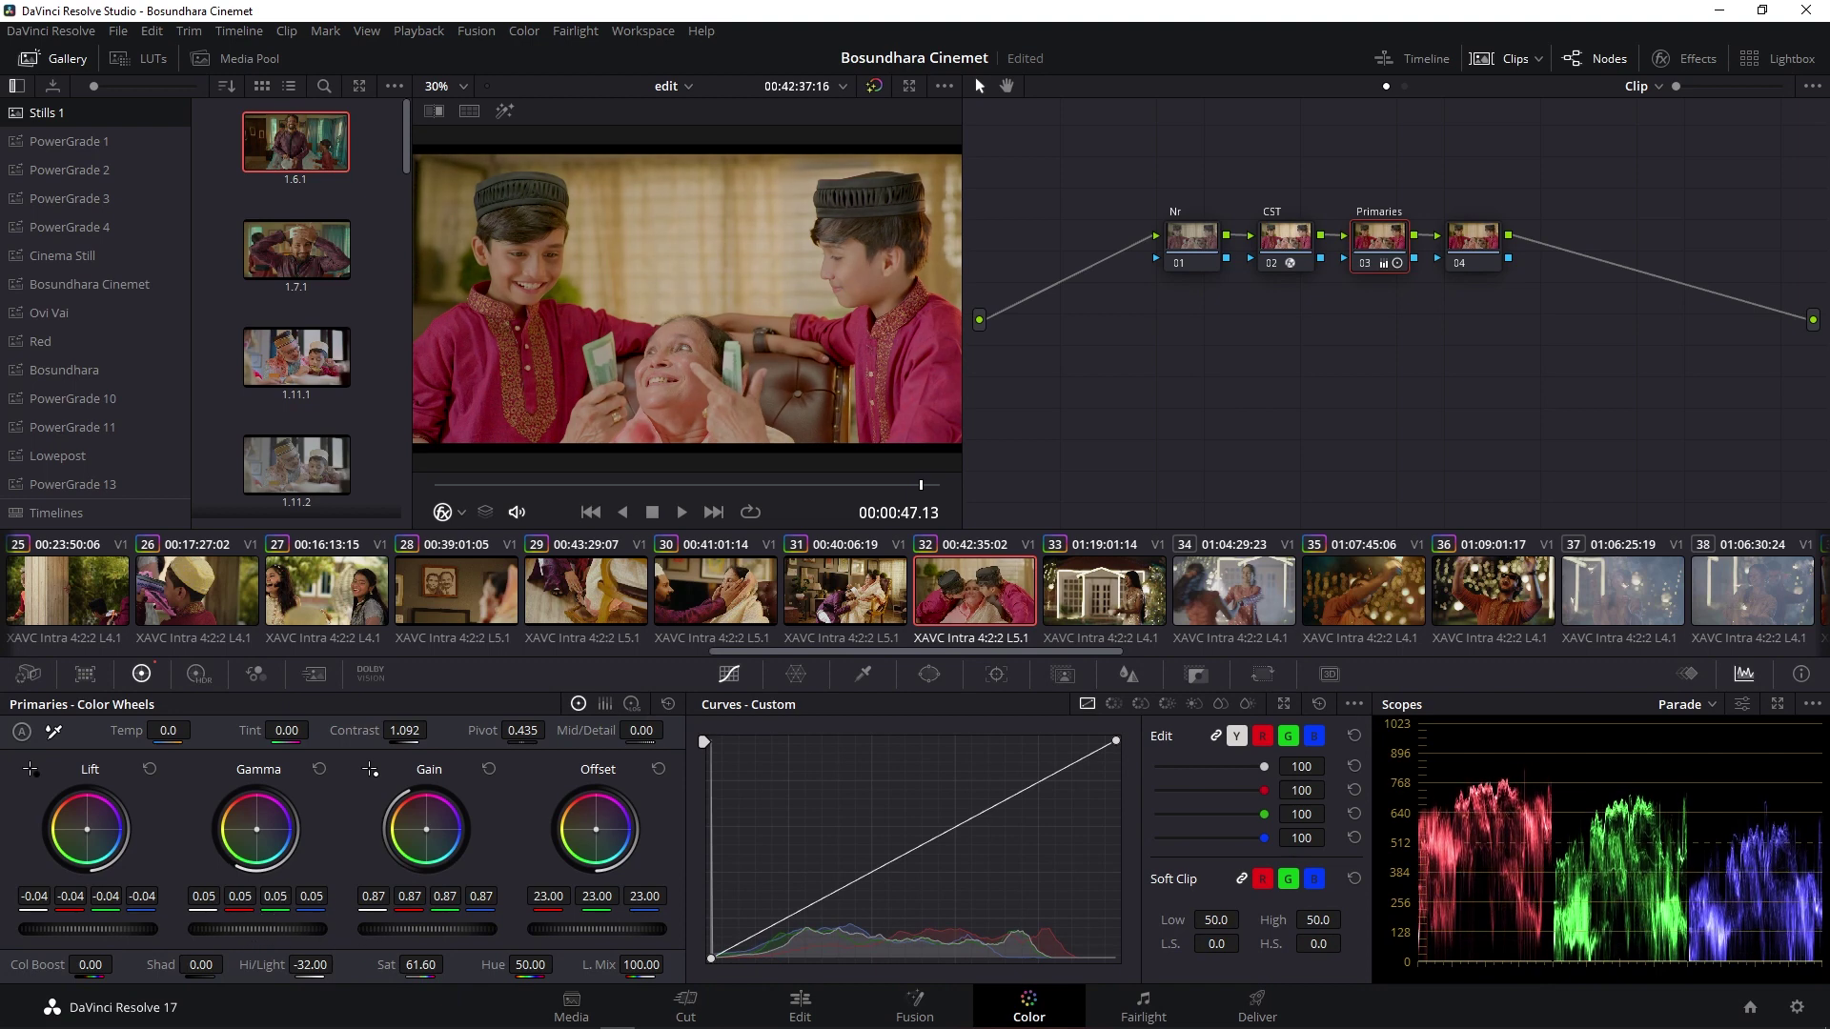
pyautogui.moveTo(430, 931); pyautogui.dragTo(477, 931)
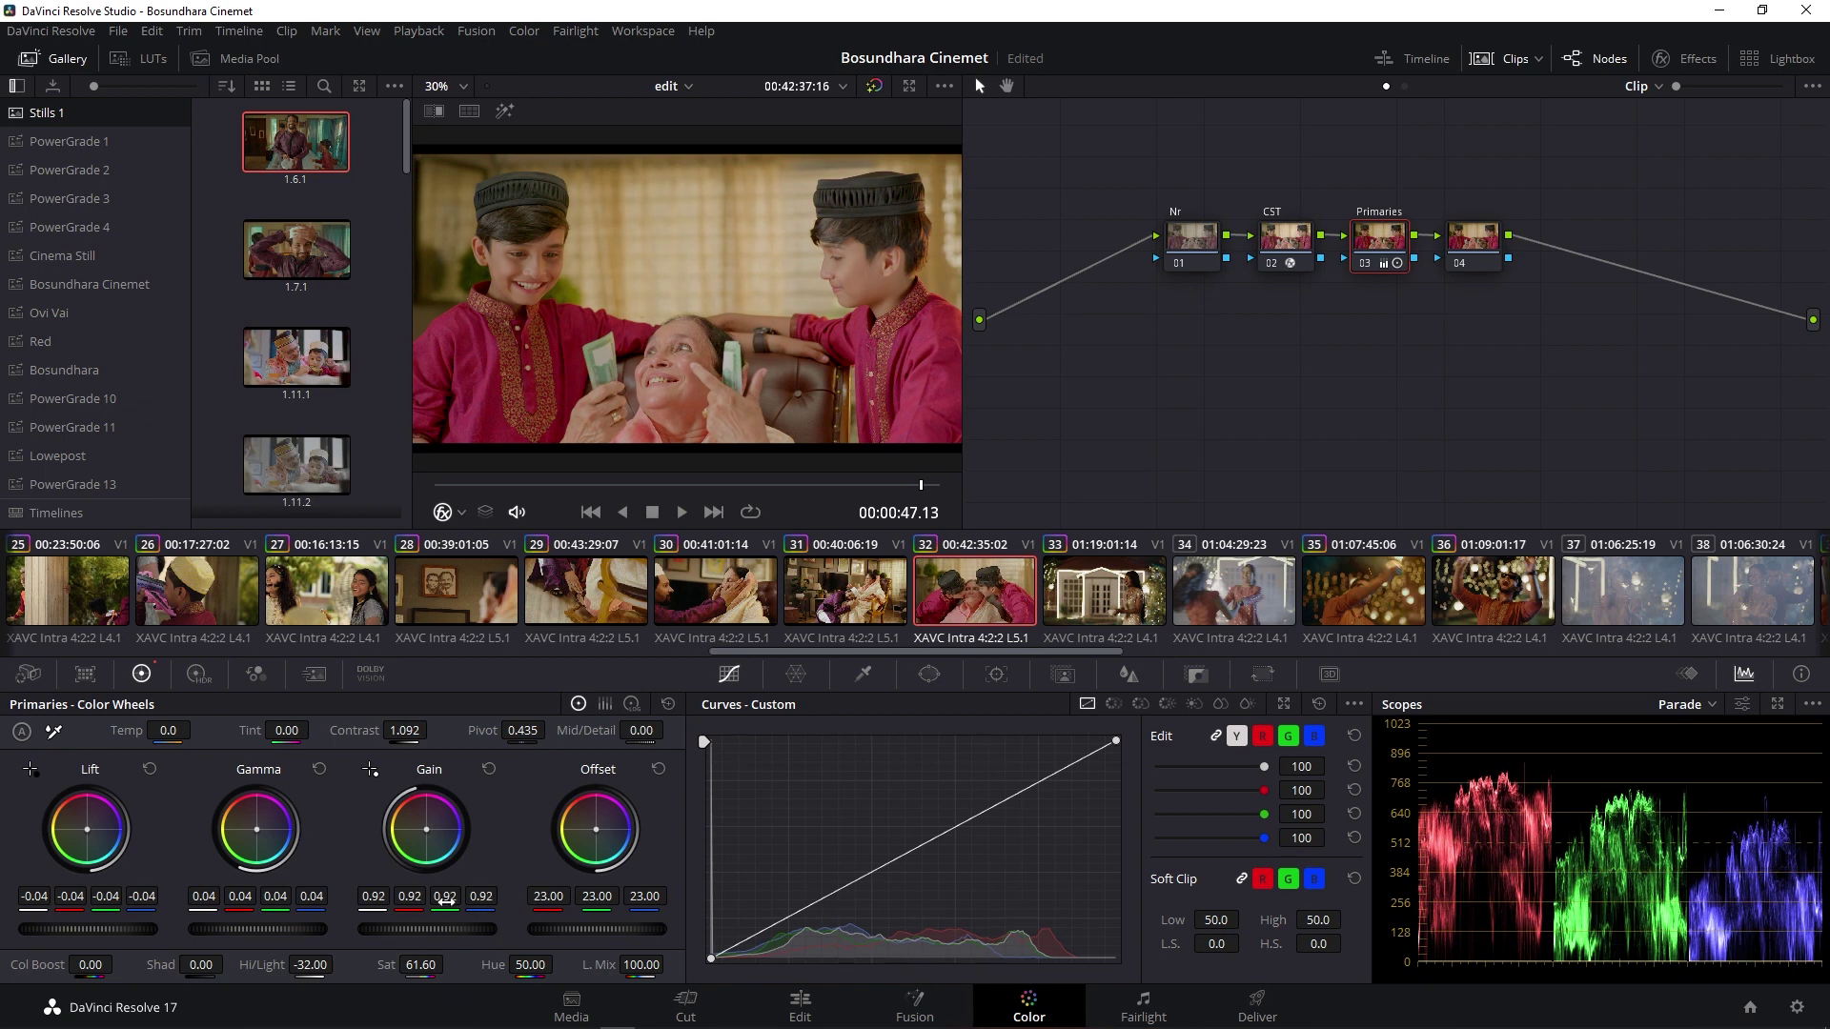
pyautogui.moveTo(410, 899); pyautogui.dragTo(395, 899)
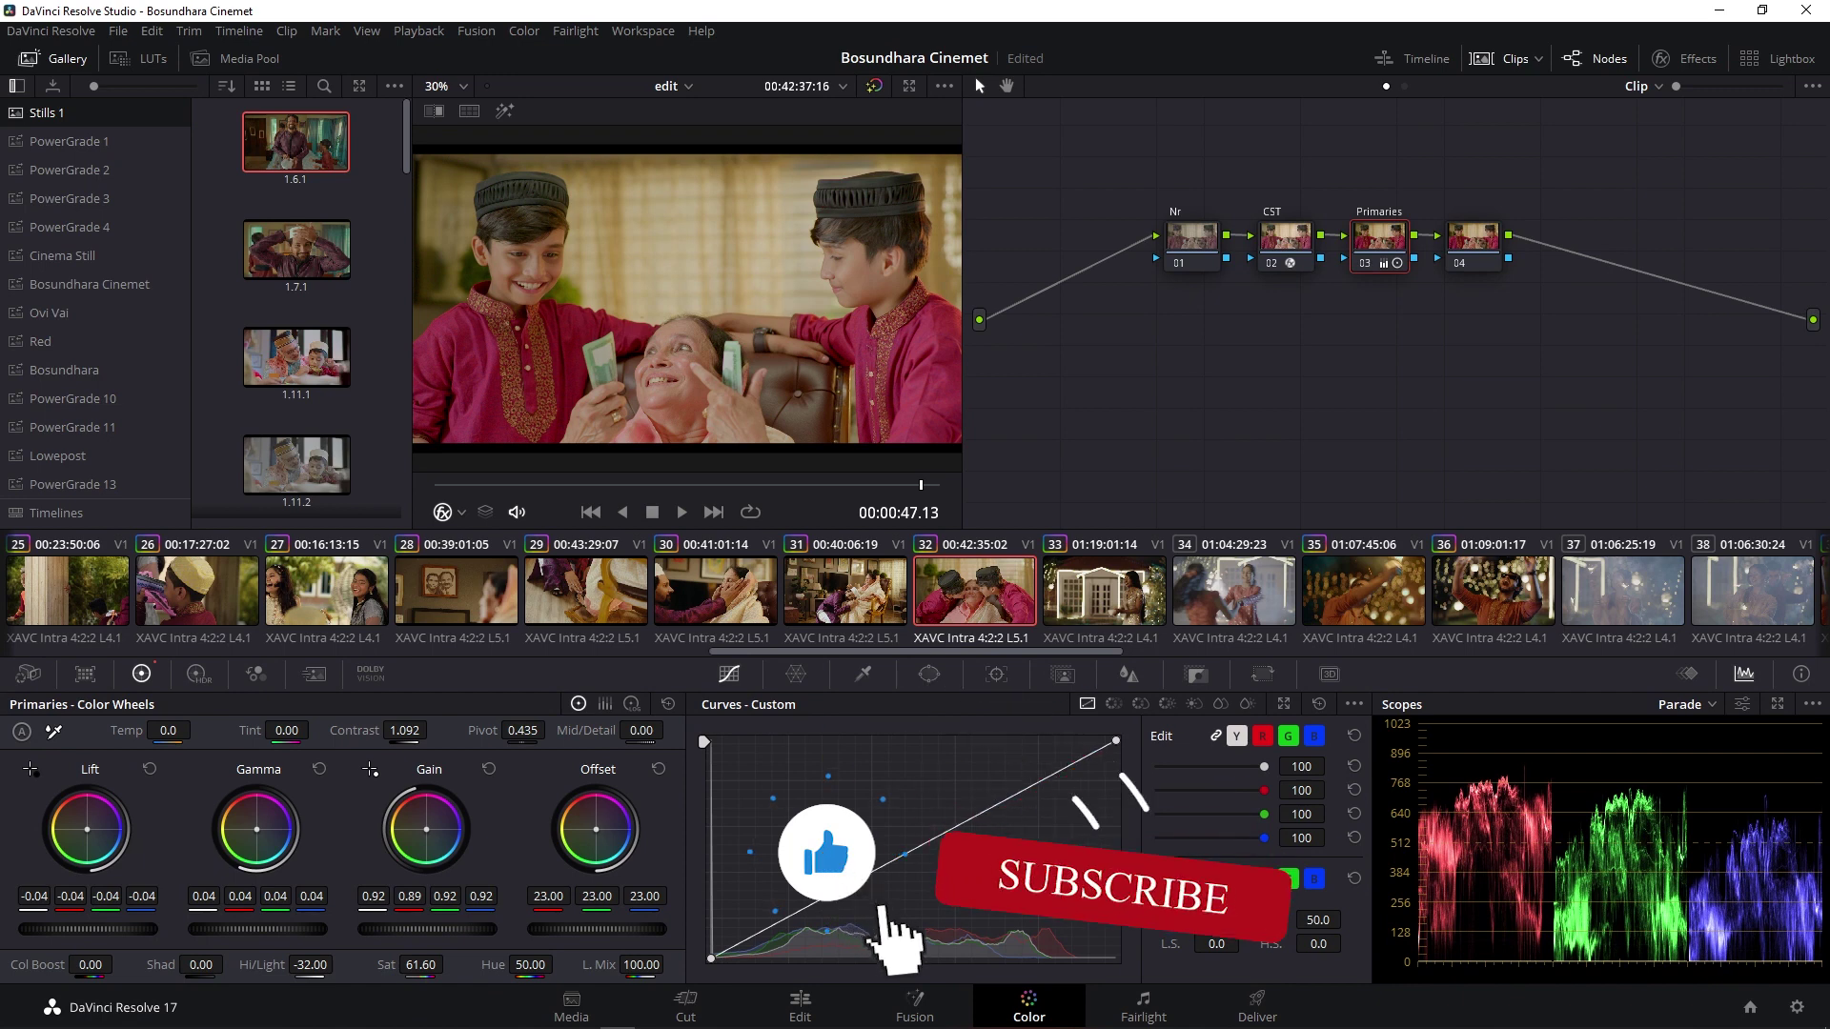
pyautogui.moveTo(410, 899); pyautogui.dragTo(435, 893)
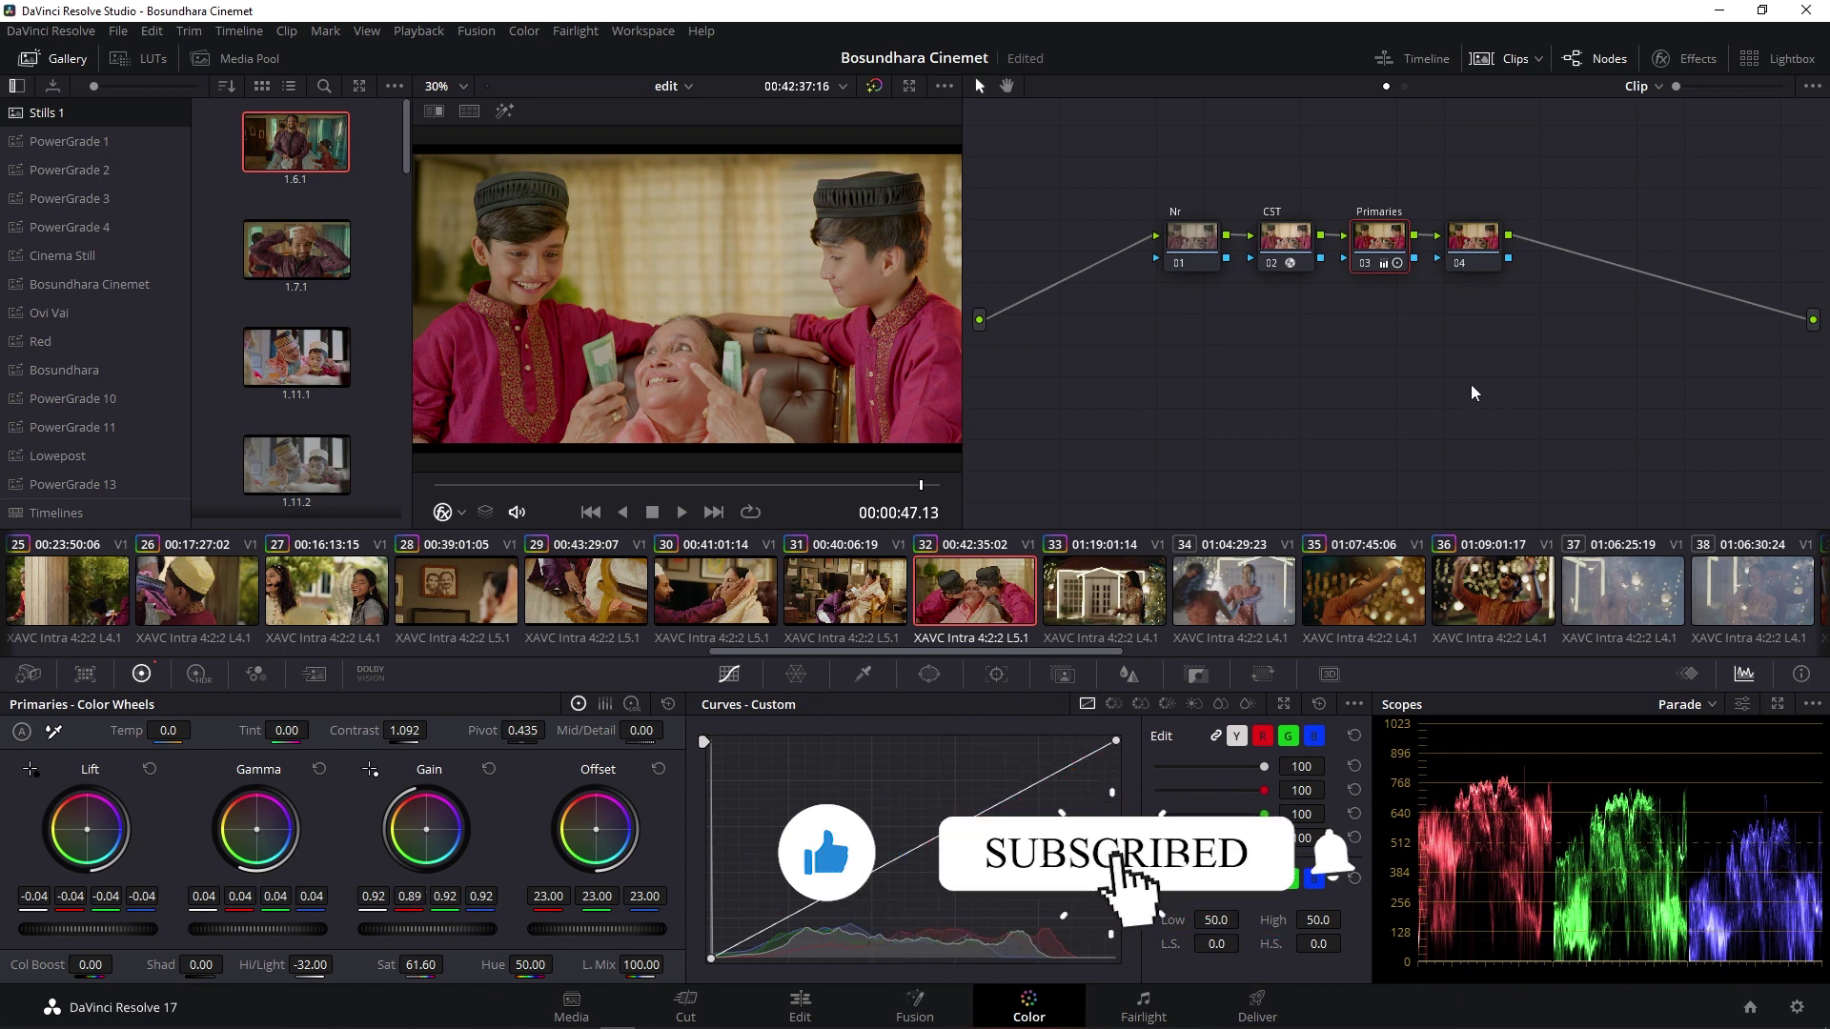
pyautogui.rightClick(1468, 246)
# Label node 04 'Looks', warm its gain, tweak gamma, set Temp -310, then disable it
pyautogui.click(1507, 277)
pyautogui.write('Look')
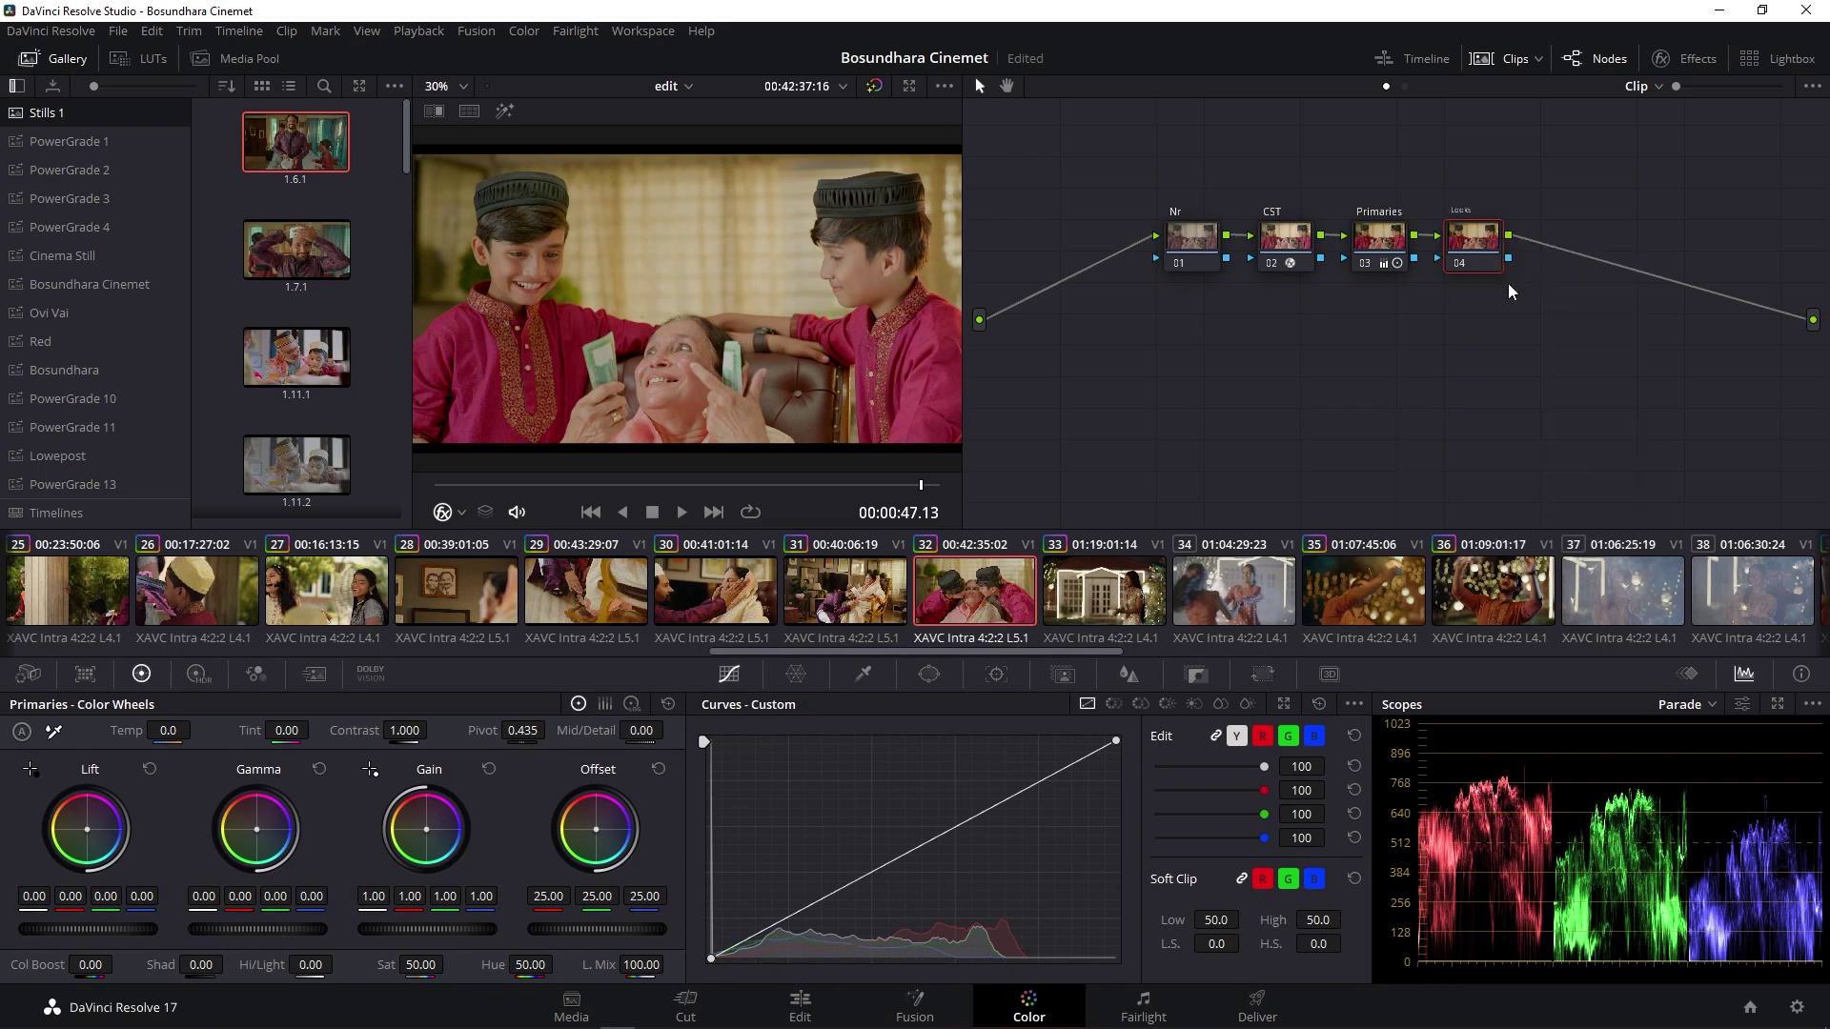
pyautogui.press('Return')
pyautogui.moveTo(426, 829); pyautogui.dragTo(421, 825)
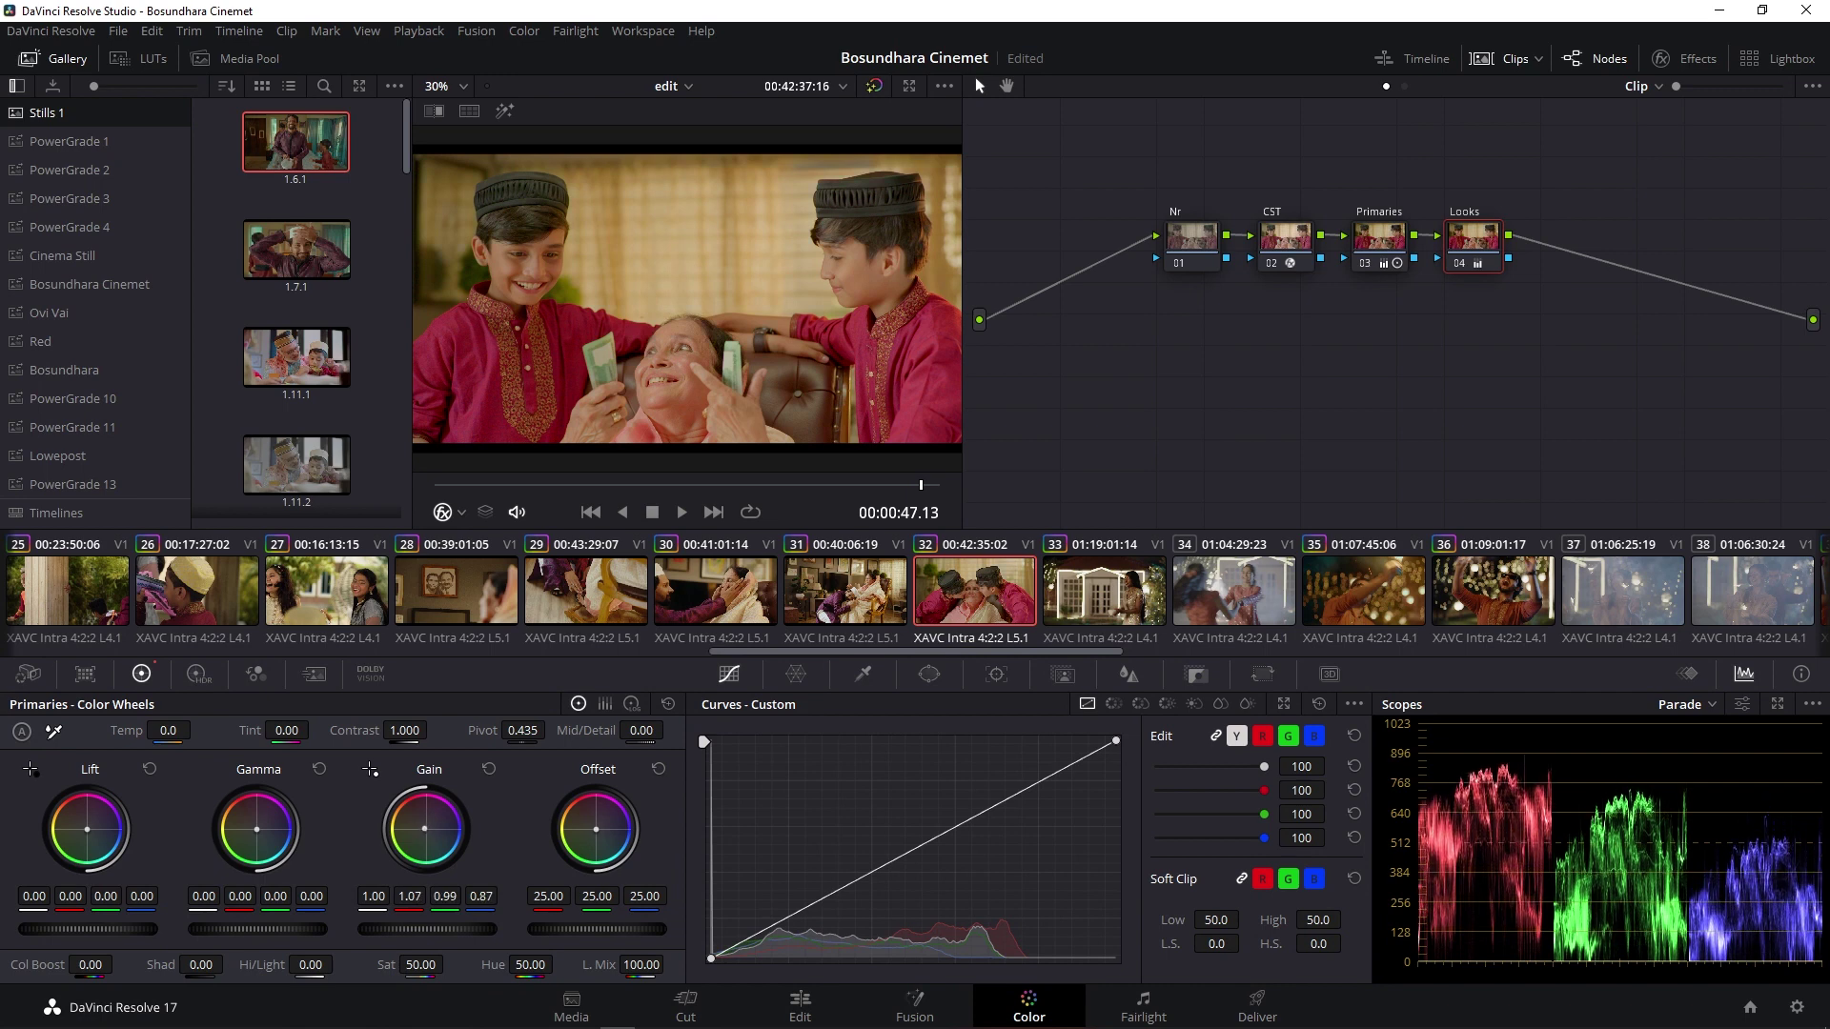
pyautogui.moveTo(424, 828); pyautogui.dragTo(423, 826)
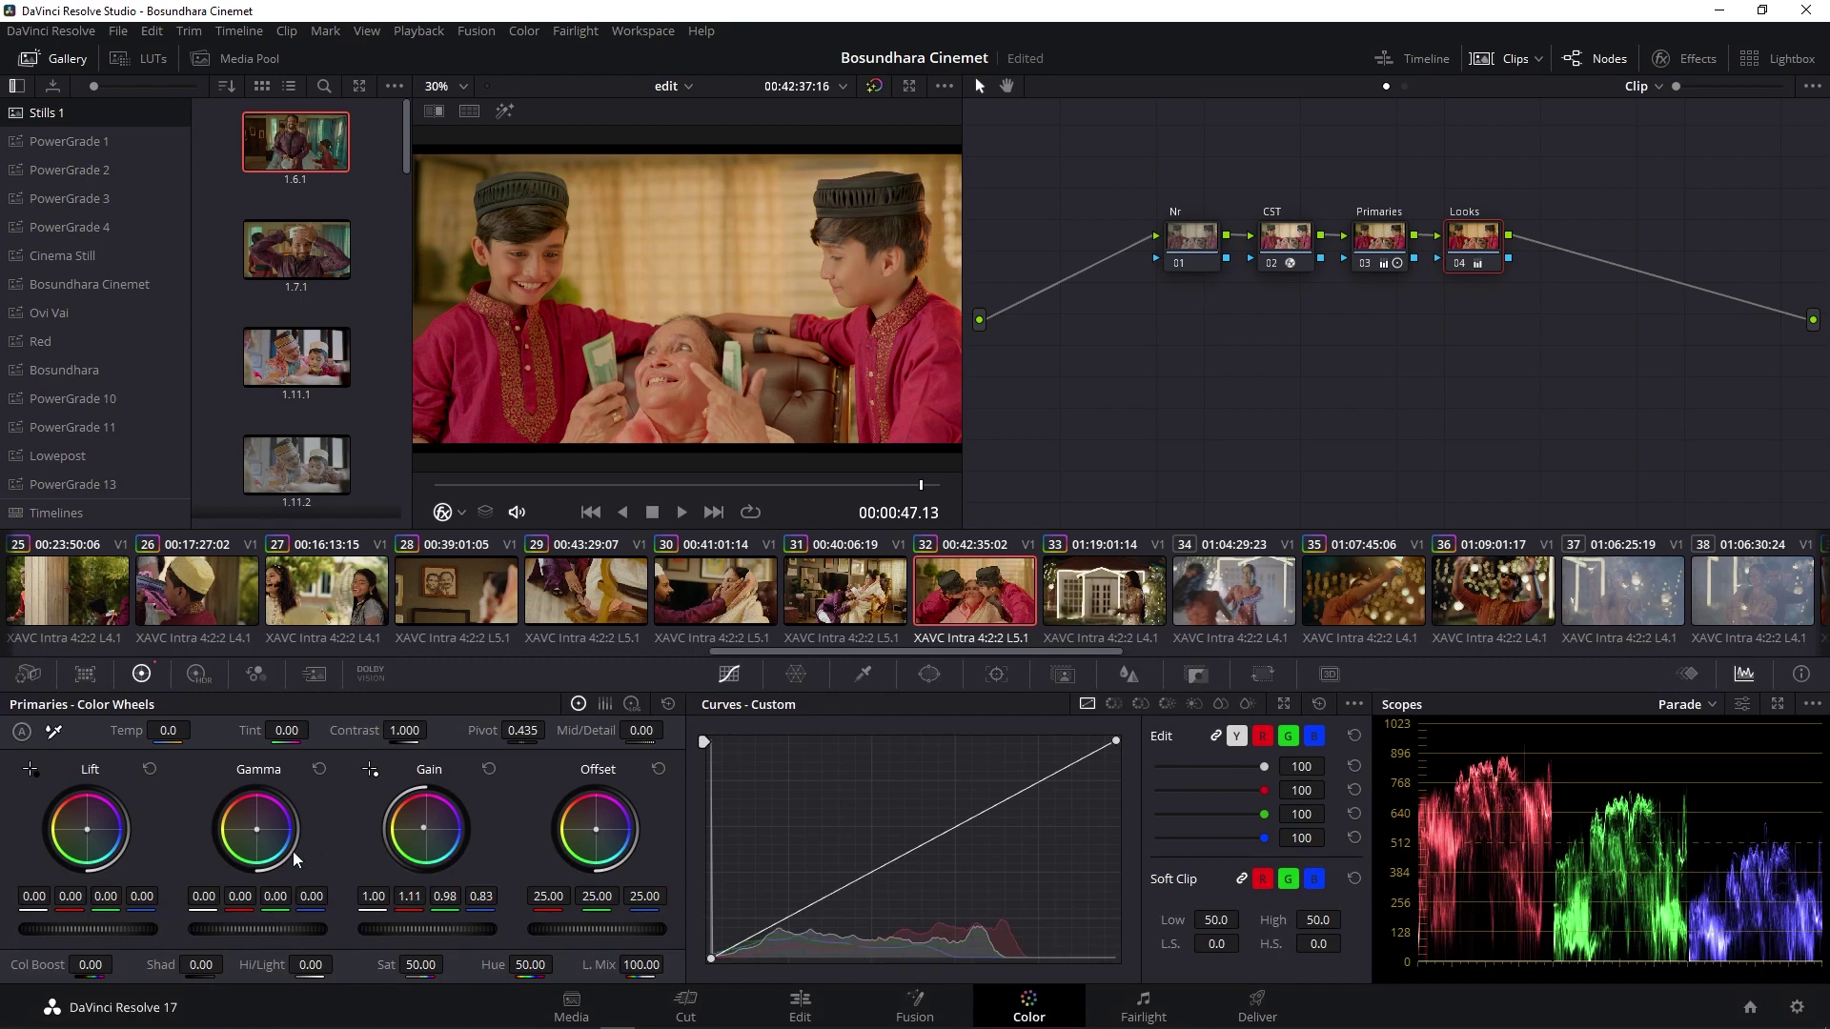
pyautogui.moveTo(257, 829); pyautogui.dragTo(256, 832)
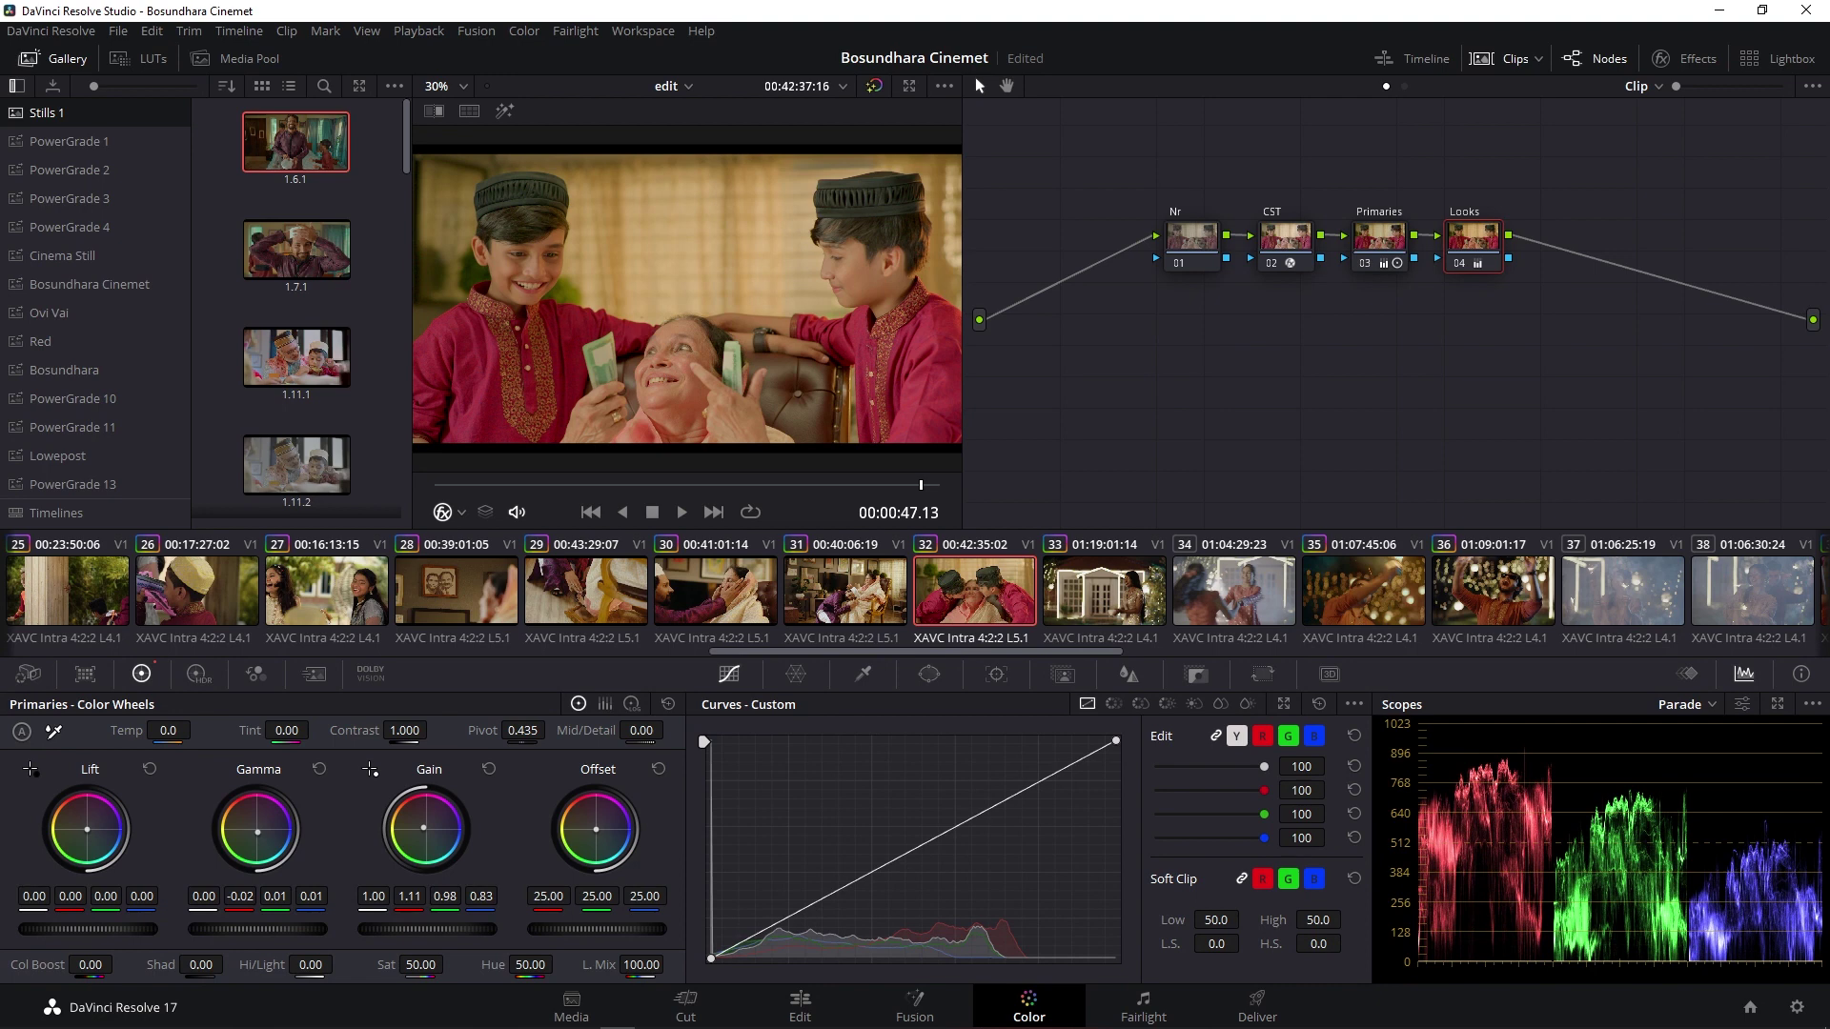
pyautogui.moveTo(259, 839); pyautogui.dragTo(264, 834)
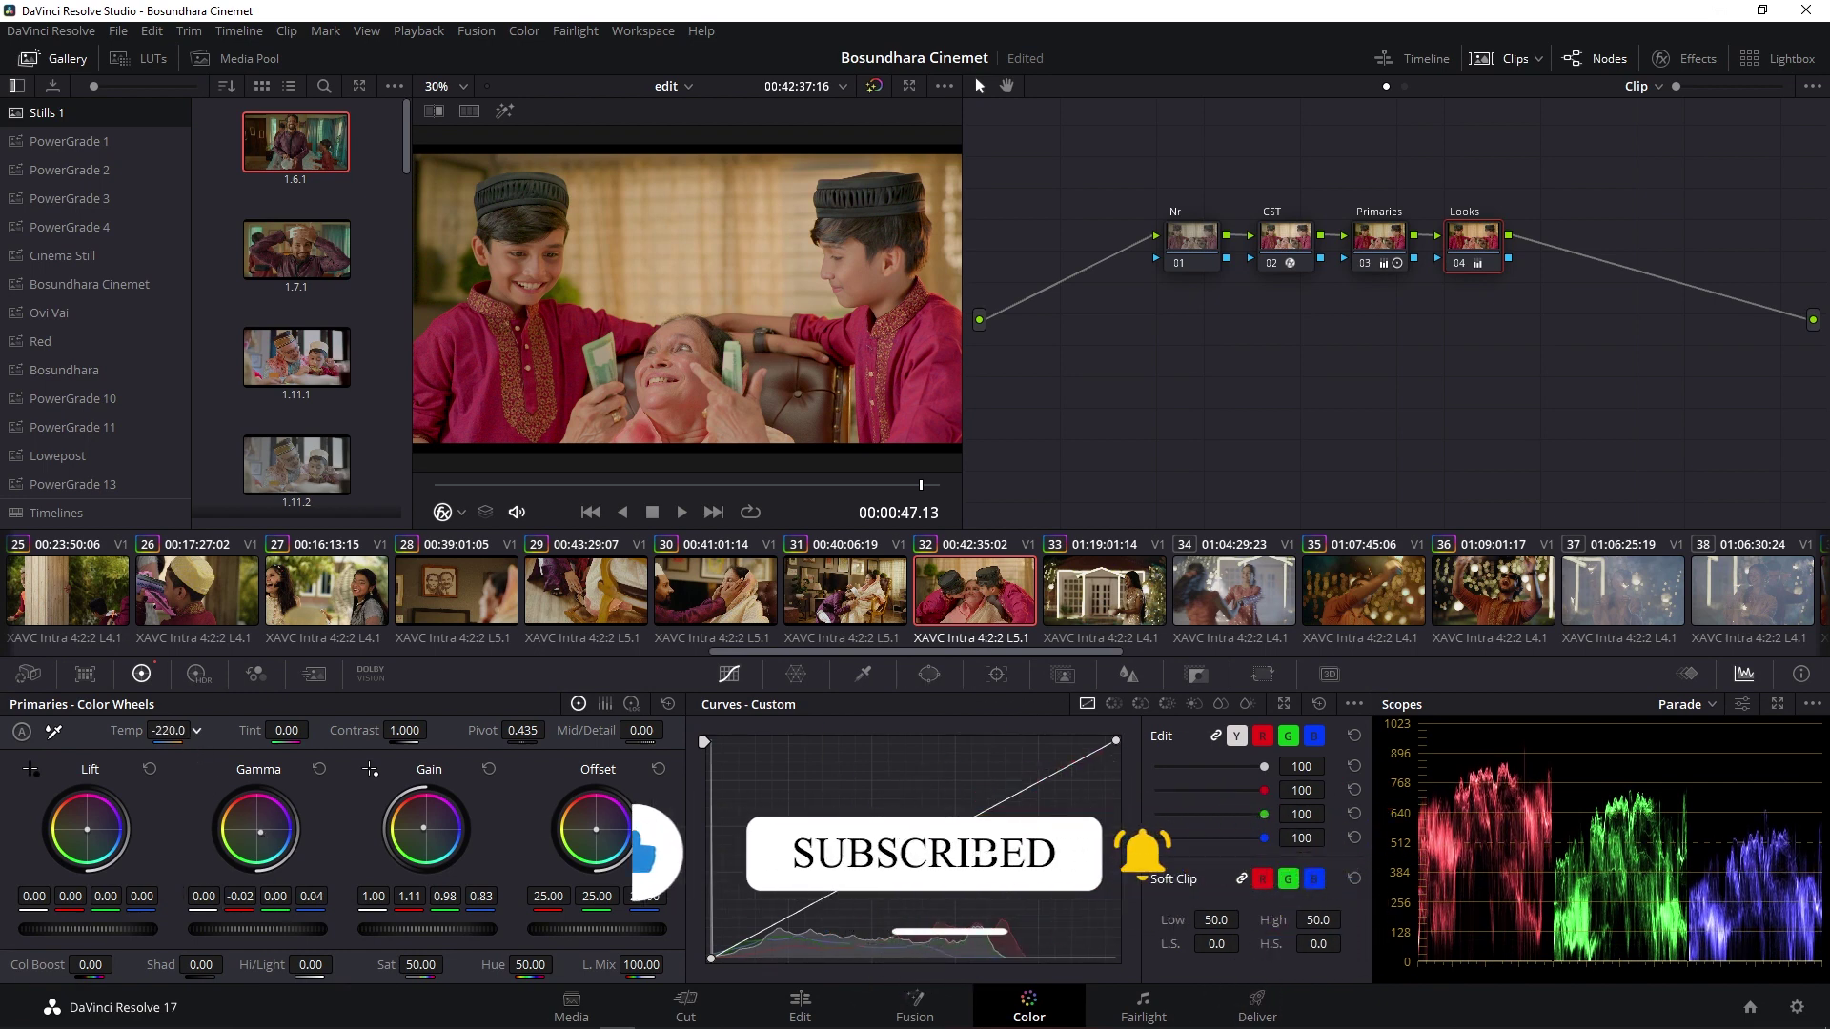
pyautogui.moveTo(167, 730)
pyautogui.mouseDown()
pyautogui.moveTo(196, 730)
pyautogui.moveTo(181, 732)
pyautogui.mouseUp()
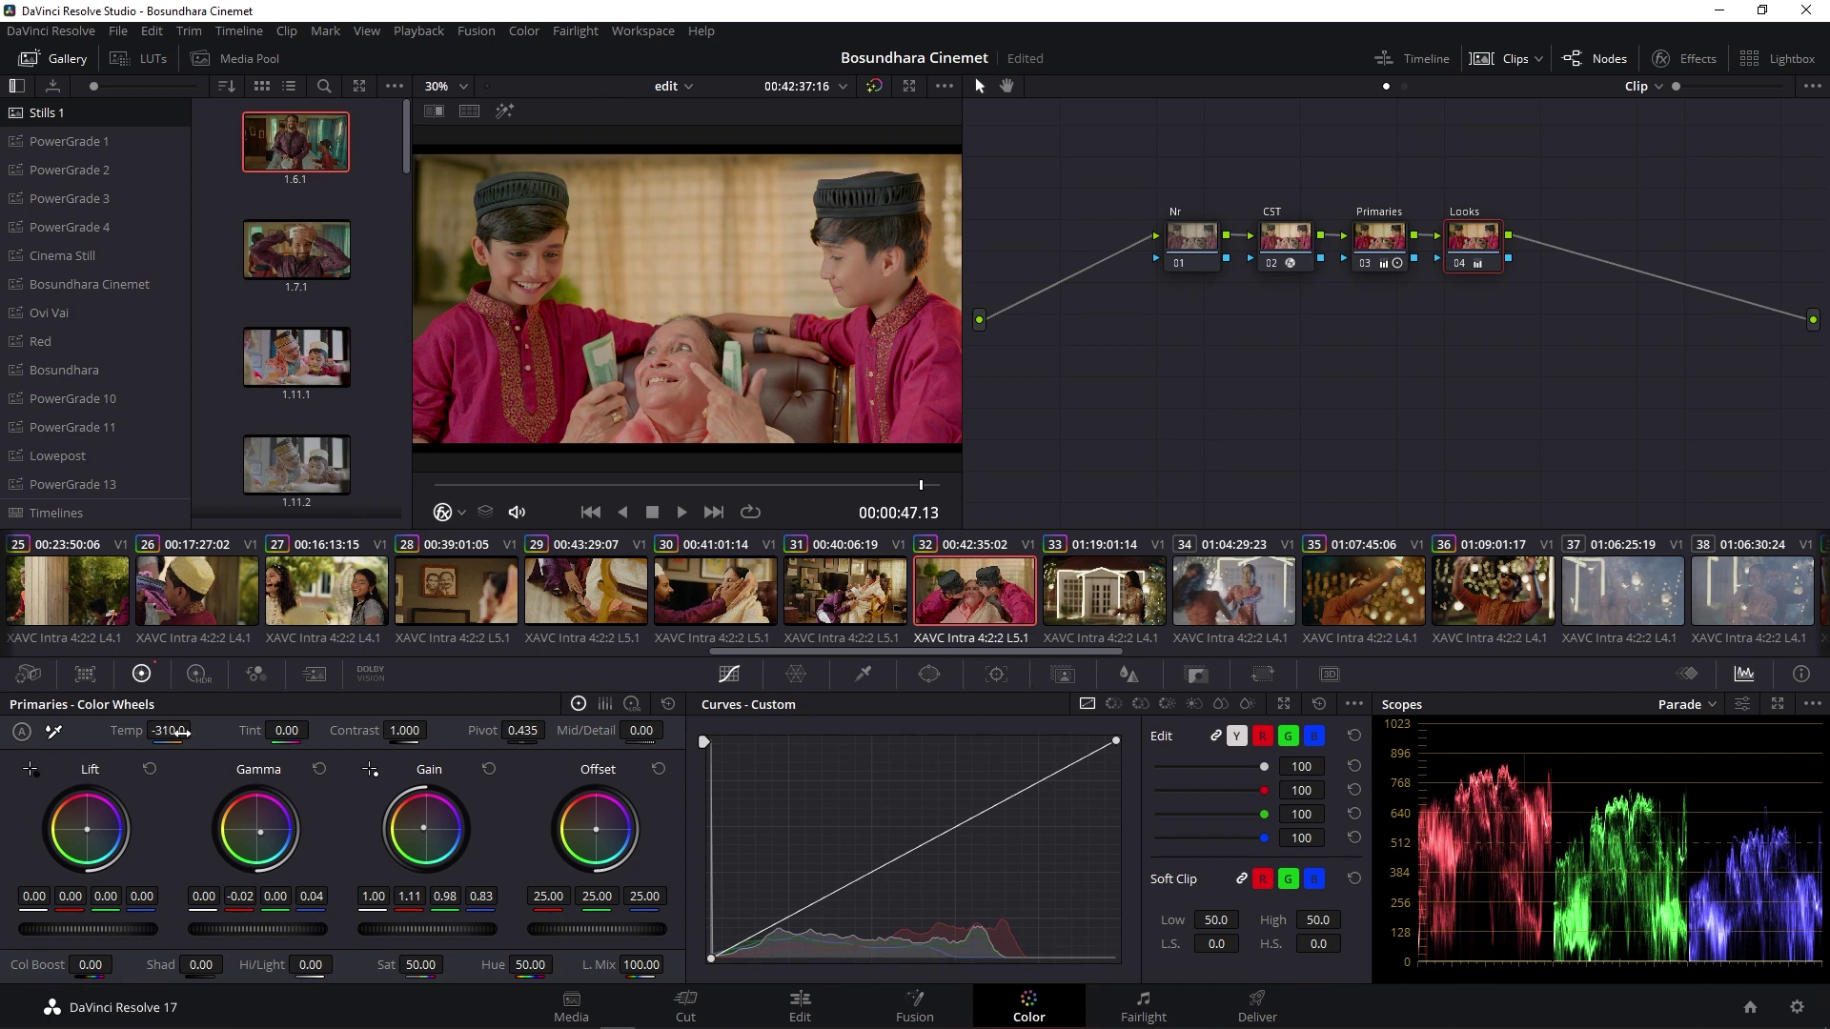
pyautogui.hotkey('ctrl', 'd')
pyautogui.hotkey('ctrl', 'd')
pyautogui.hotkey('ctrl', 'd')
pyautogui.hotkey('ctrl', 'd')
# Raise the Primaries node's master gamma to 0.05
pyautogui.click(1377, 234)
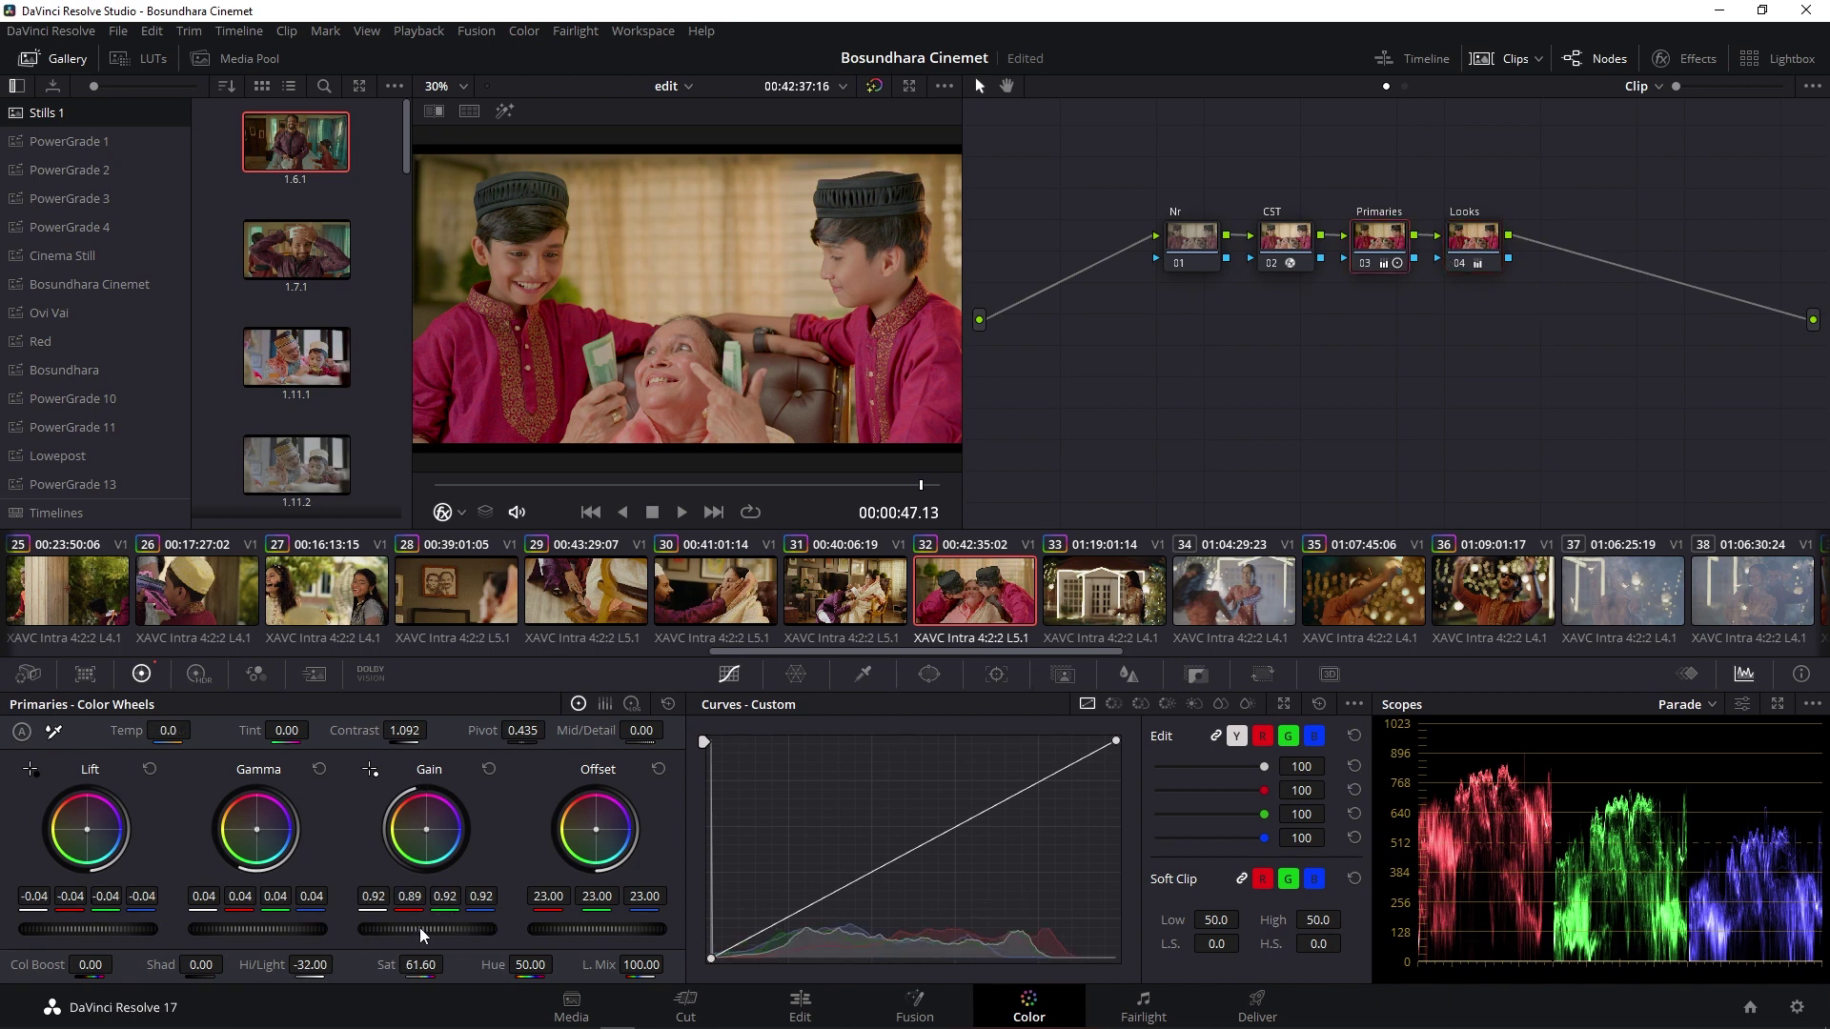
pyautogui.click(373, 896)
pyautogui.click(411, 897)
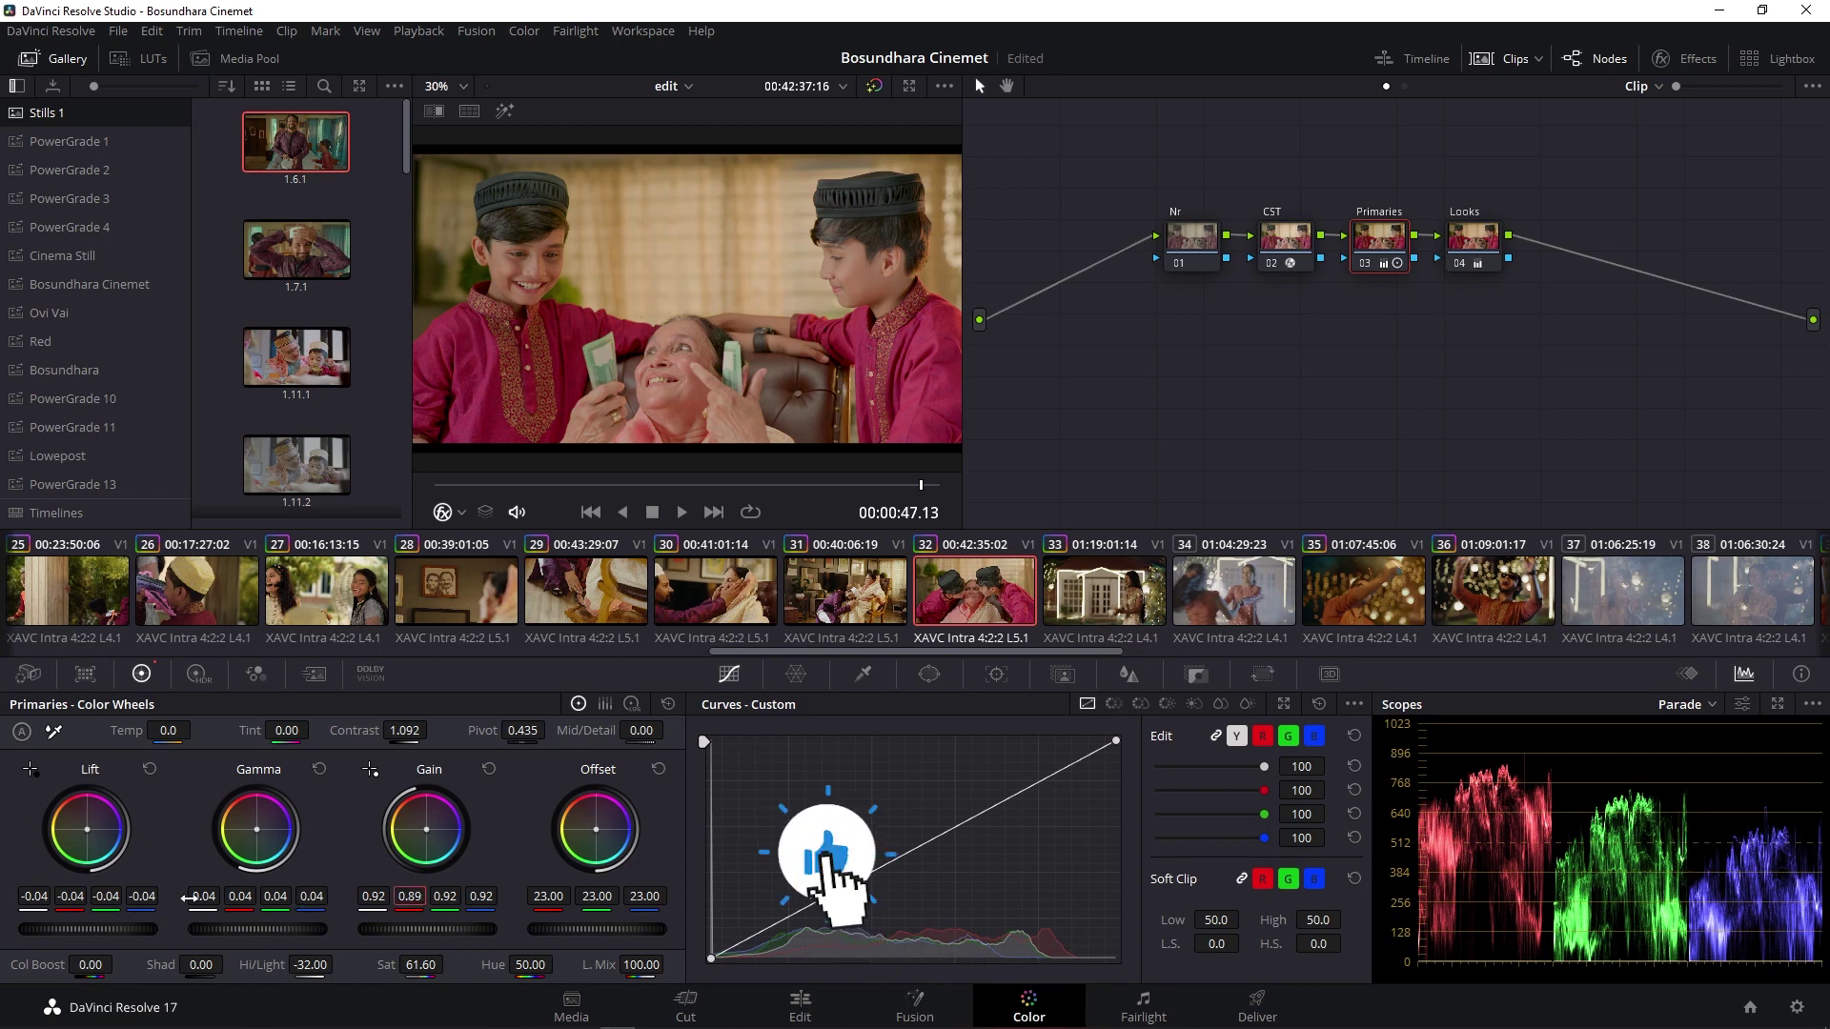
pyautogui.moveTo(203, 897); pyautogui.dragTo(203, 898)
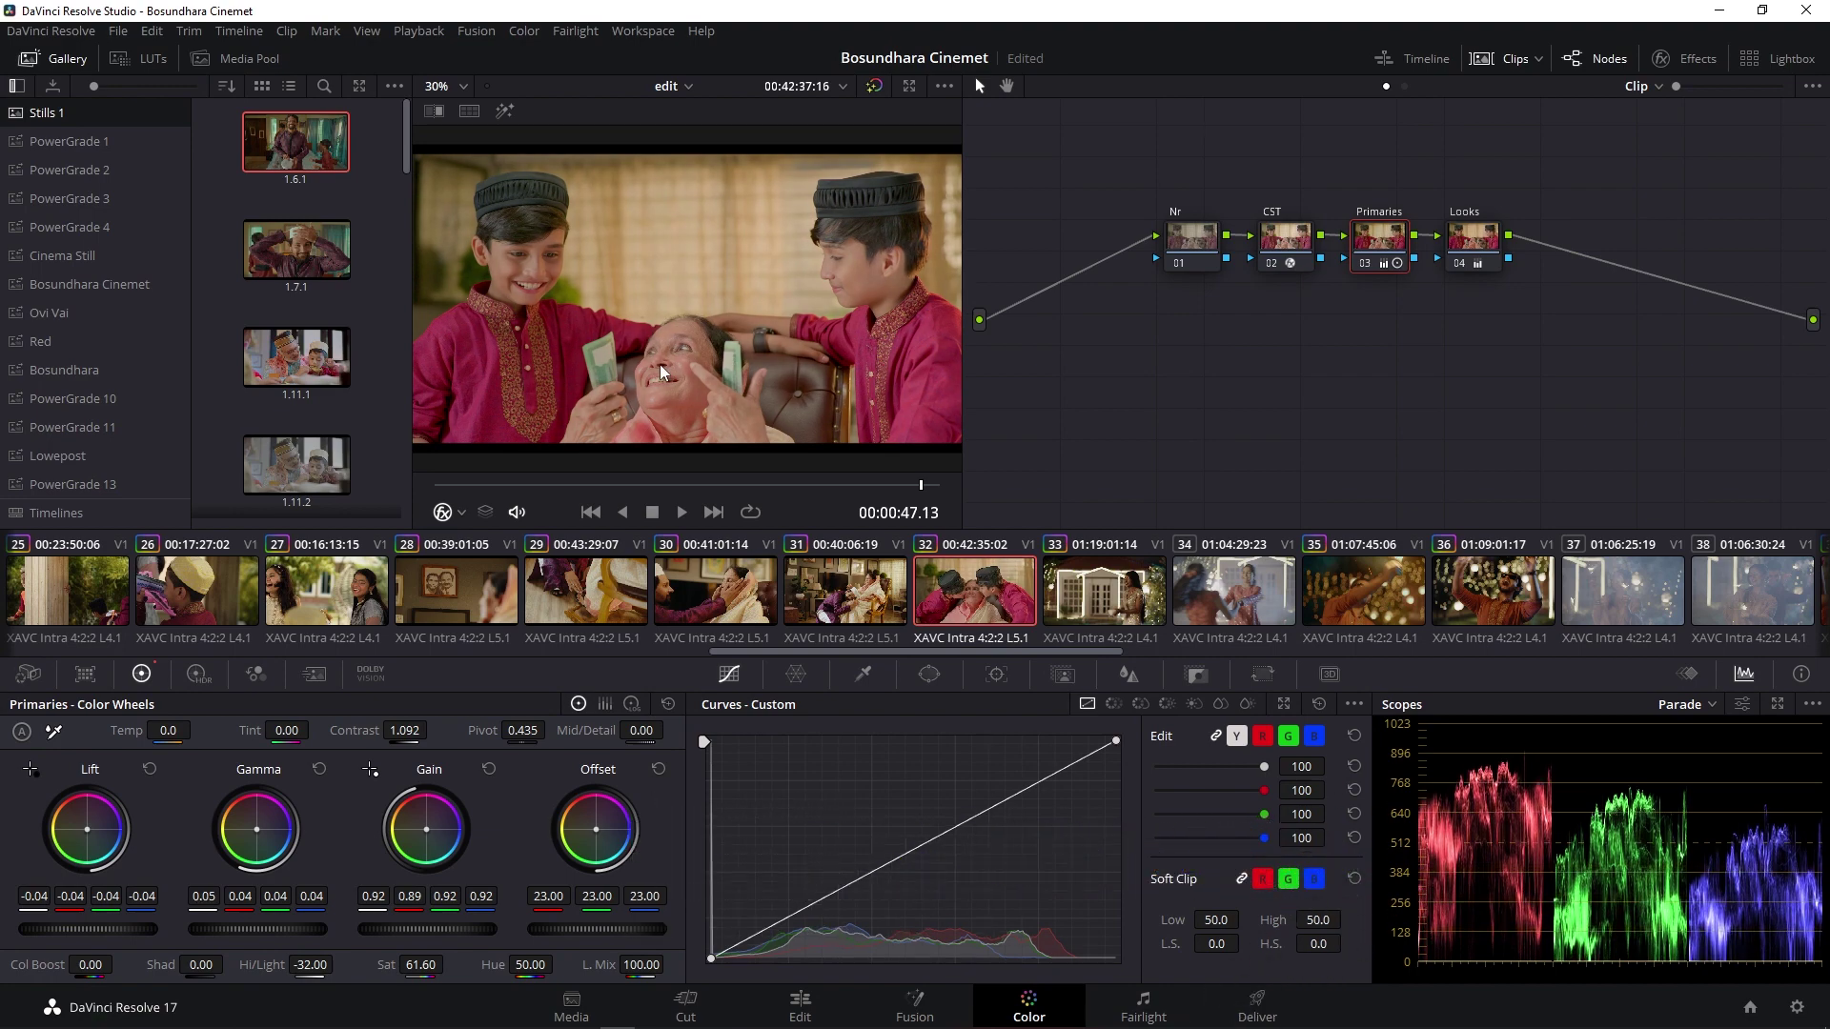
# Check the grade in a full-screen preview, then return to the Color page
pyautogui.hotkey('ctrl', 'f')
pyautogui.moveTo(920, 520)
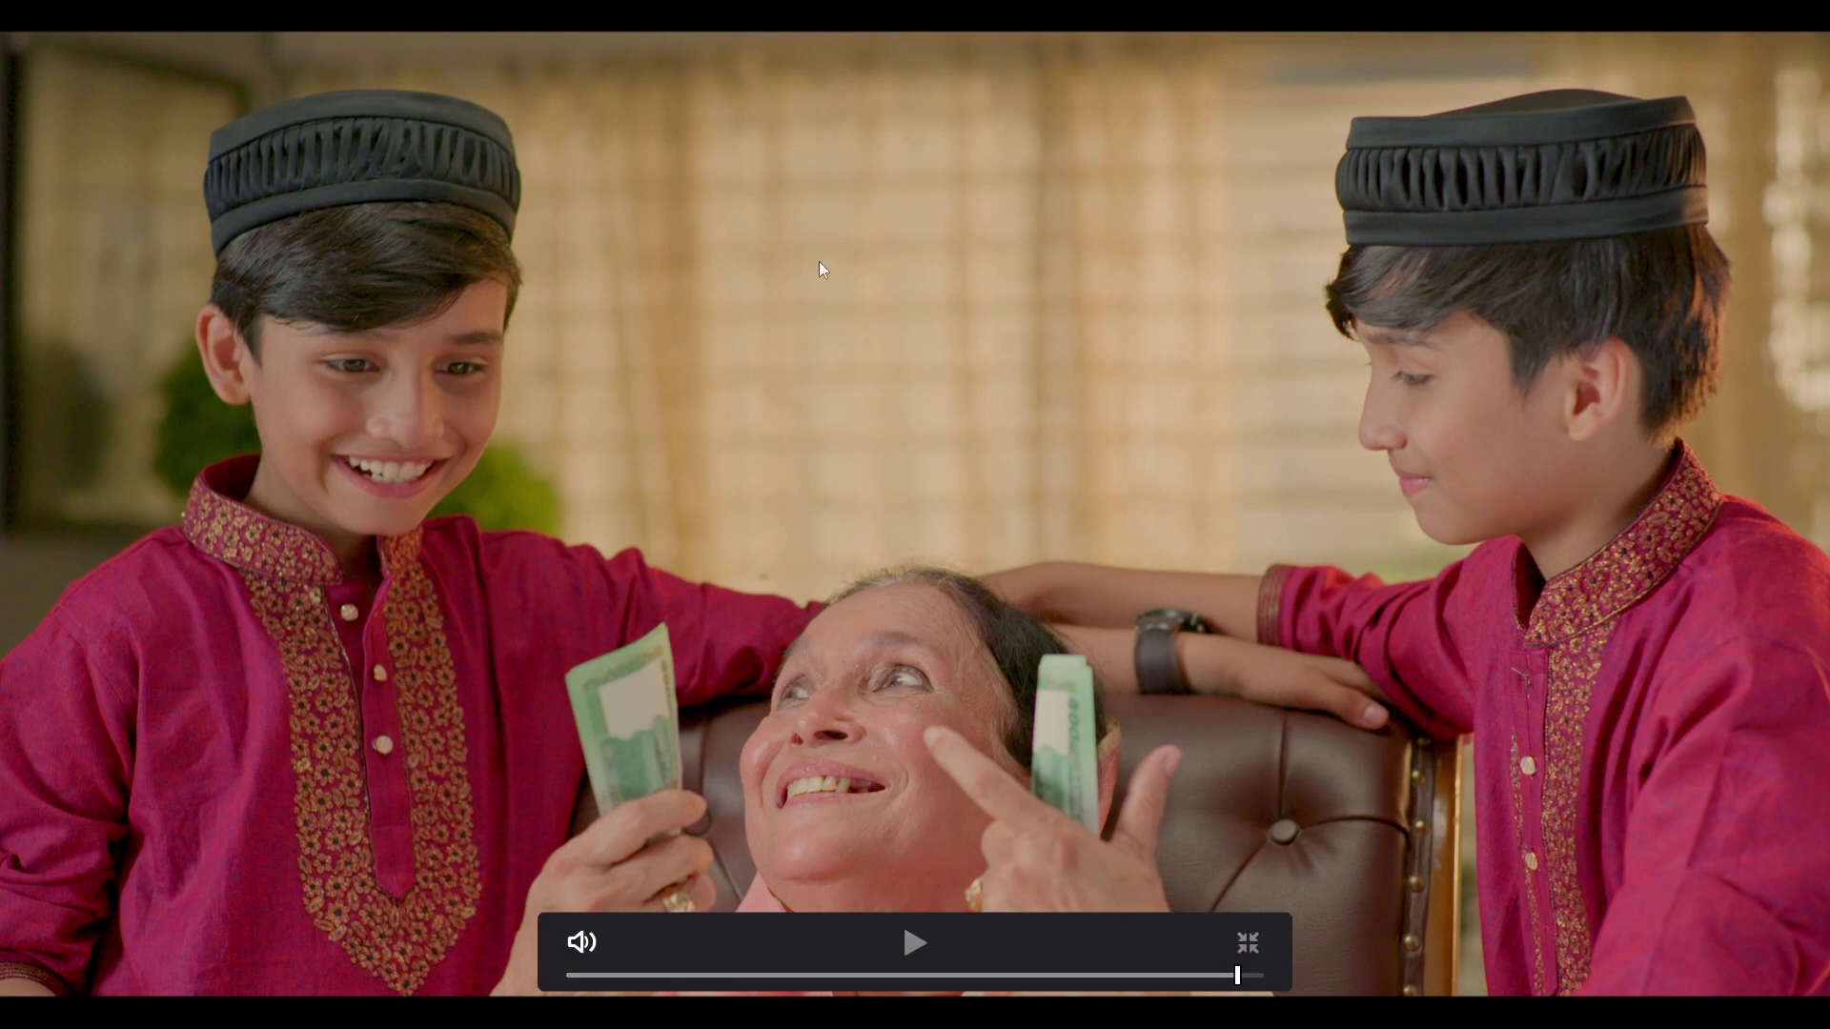
pyautogui.press('Escape')
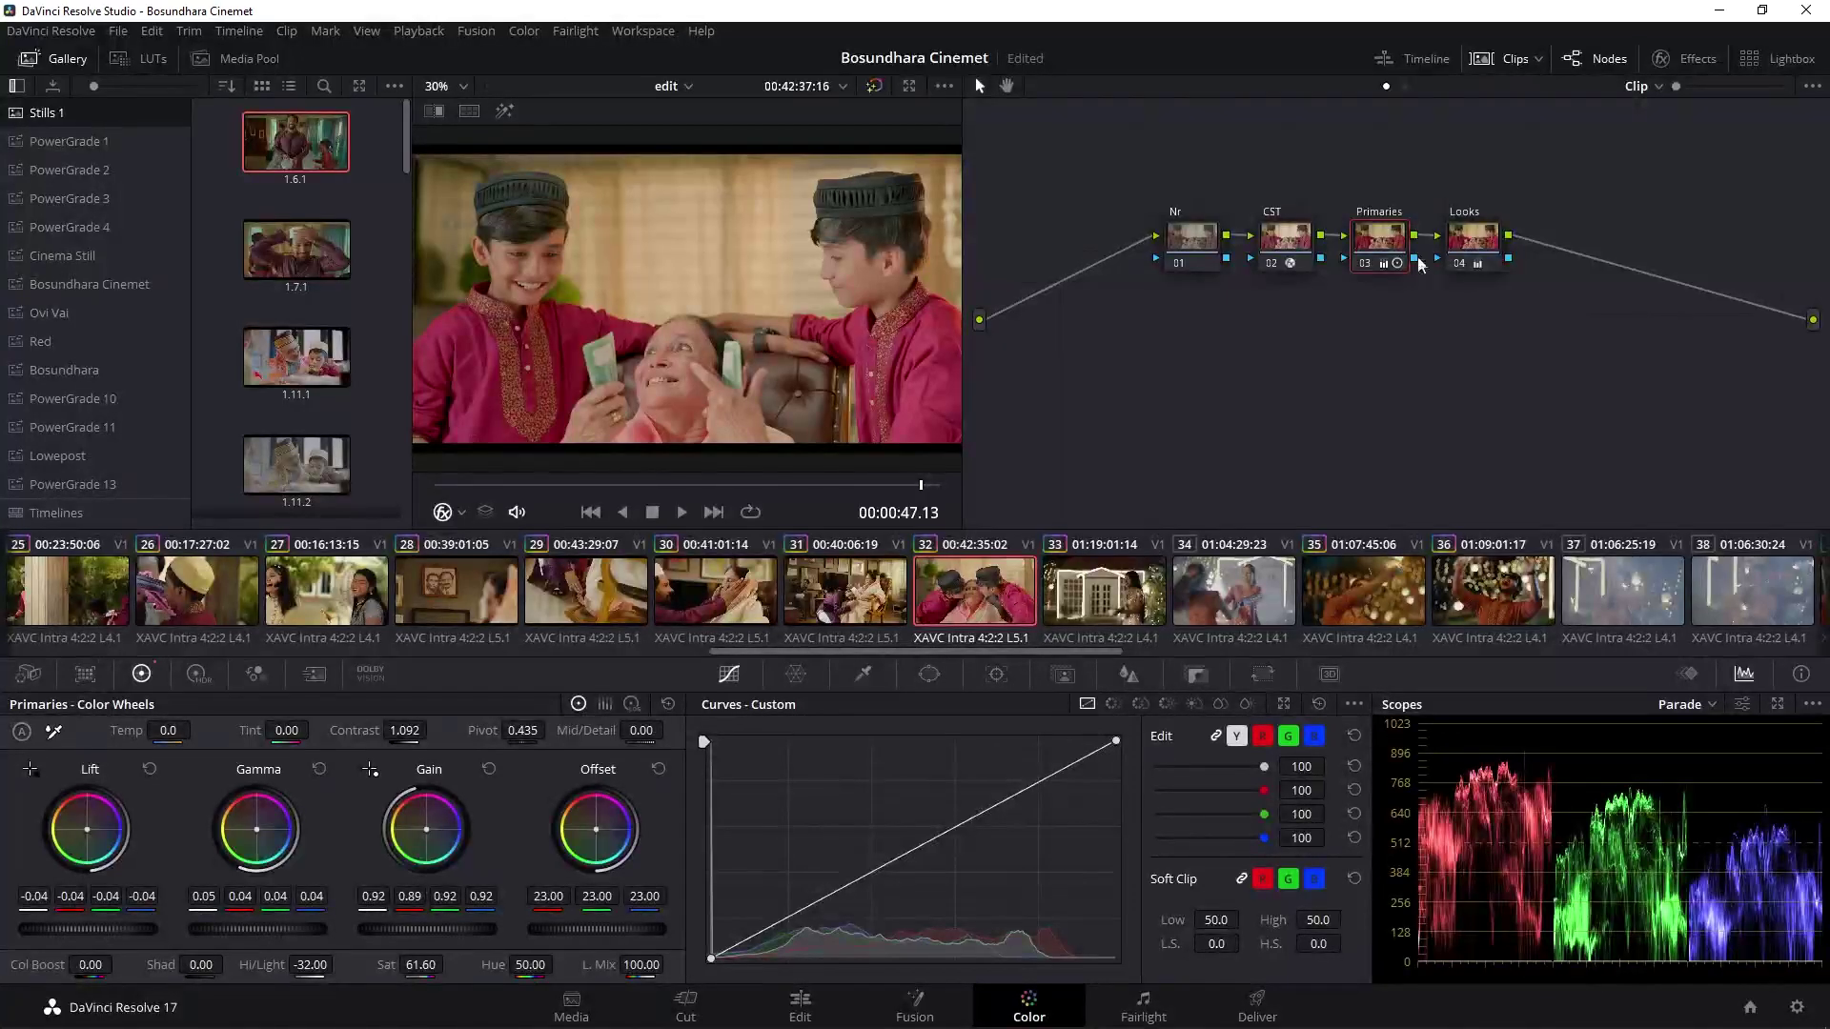
# Add serial node 05 after Looks and label it 'Hightlight'
pyautogui.click(1468, 259)
pyautogui.hotkey('alt', 's')
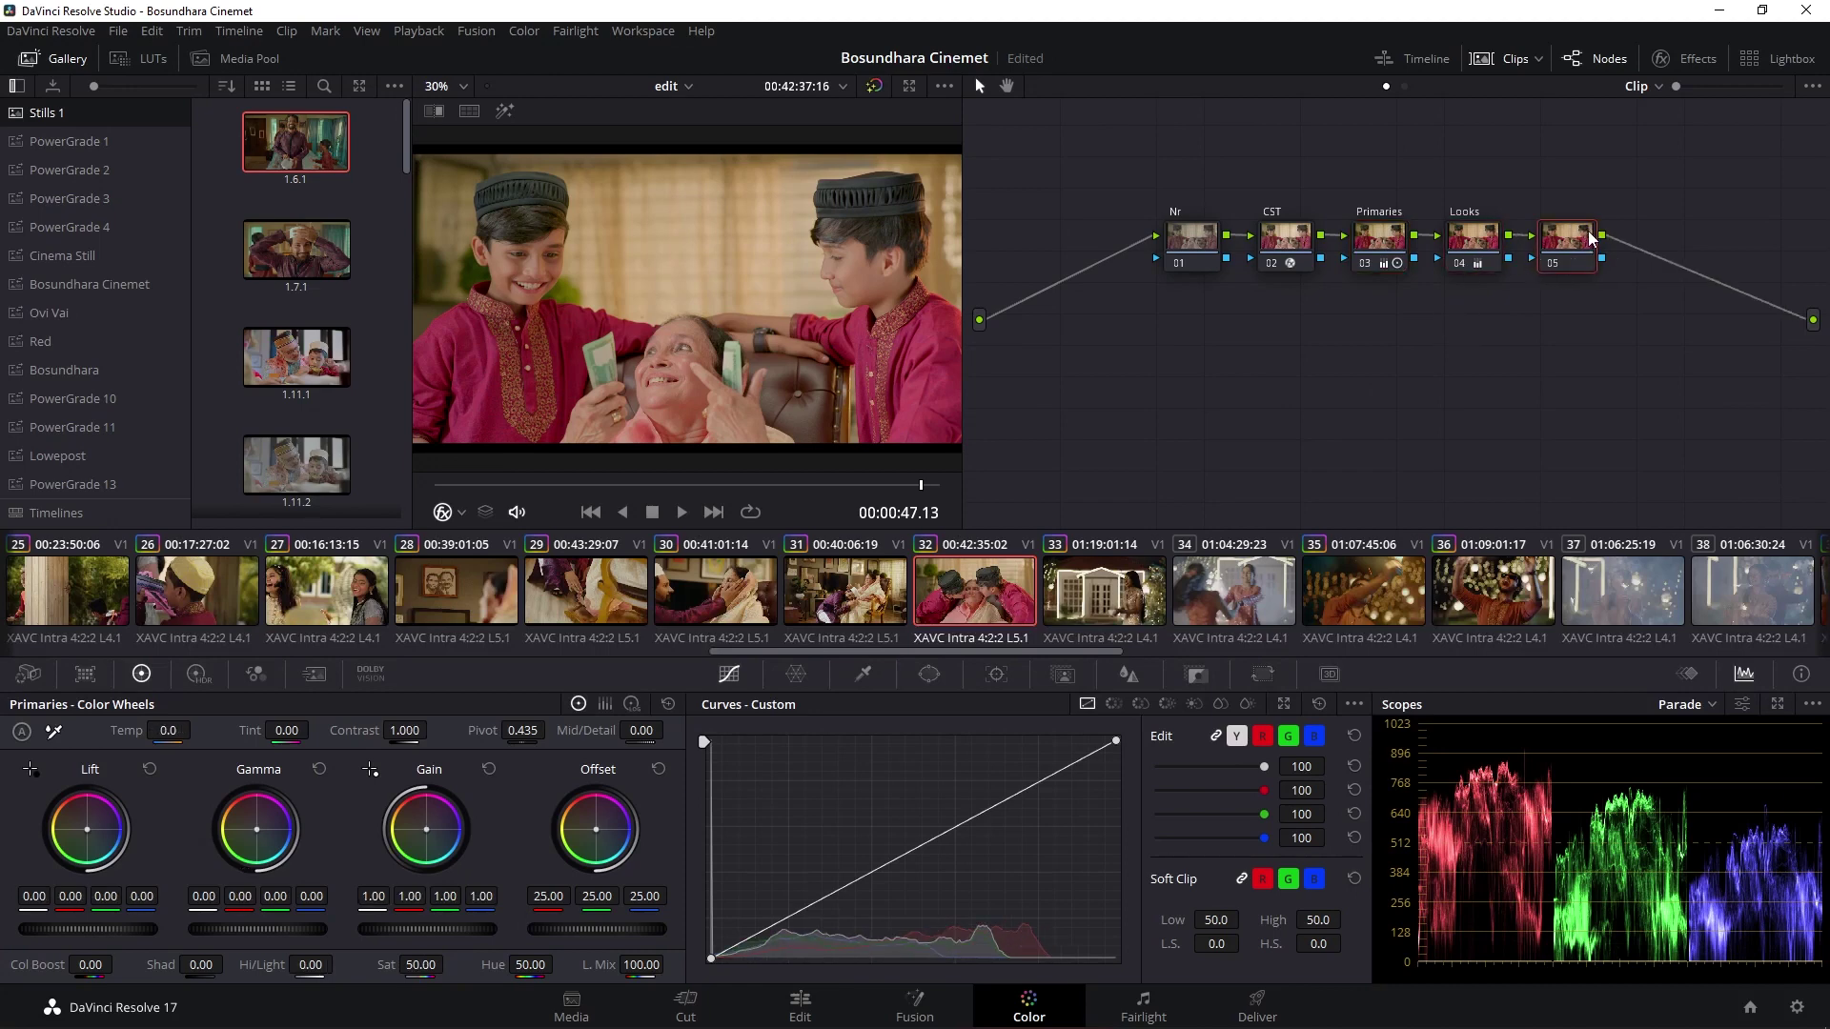
pyautogui.rightClick(1587, 233)
pyautogui.click(1616, 276)
pyautogui.write('igh')
pyautogui.press('Return')
# Switch the curves to Hue Vs Lum and start pulling Hi/Light down
pyautogui.click(1168, 710)
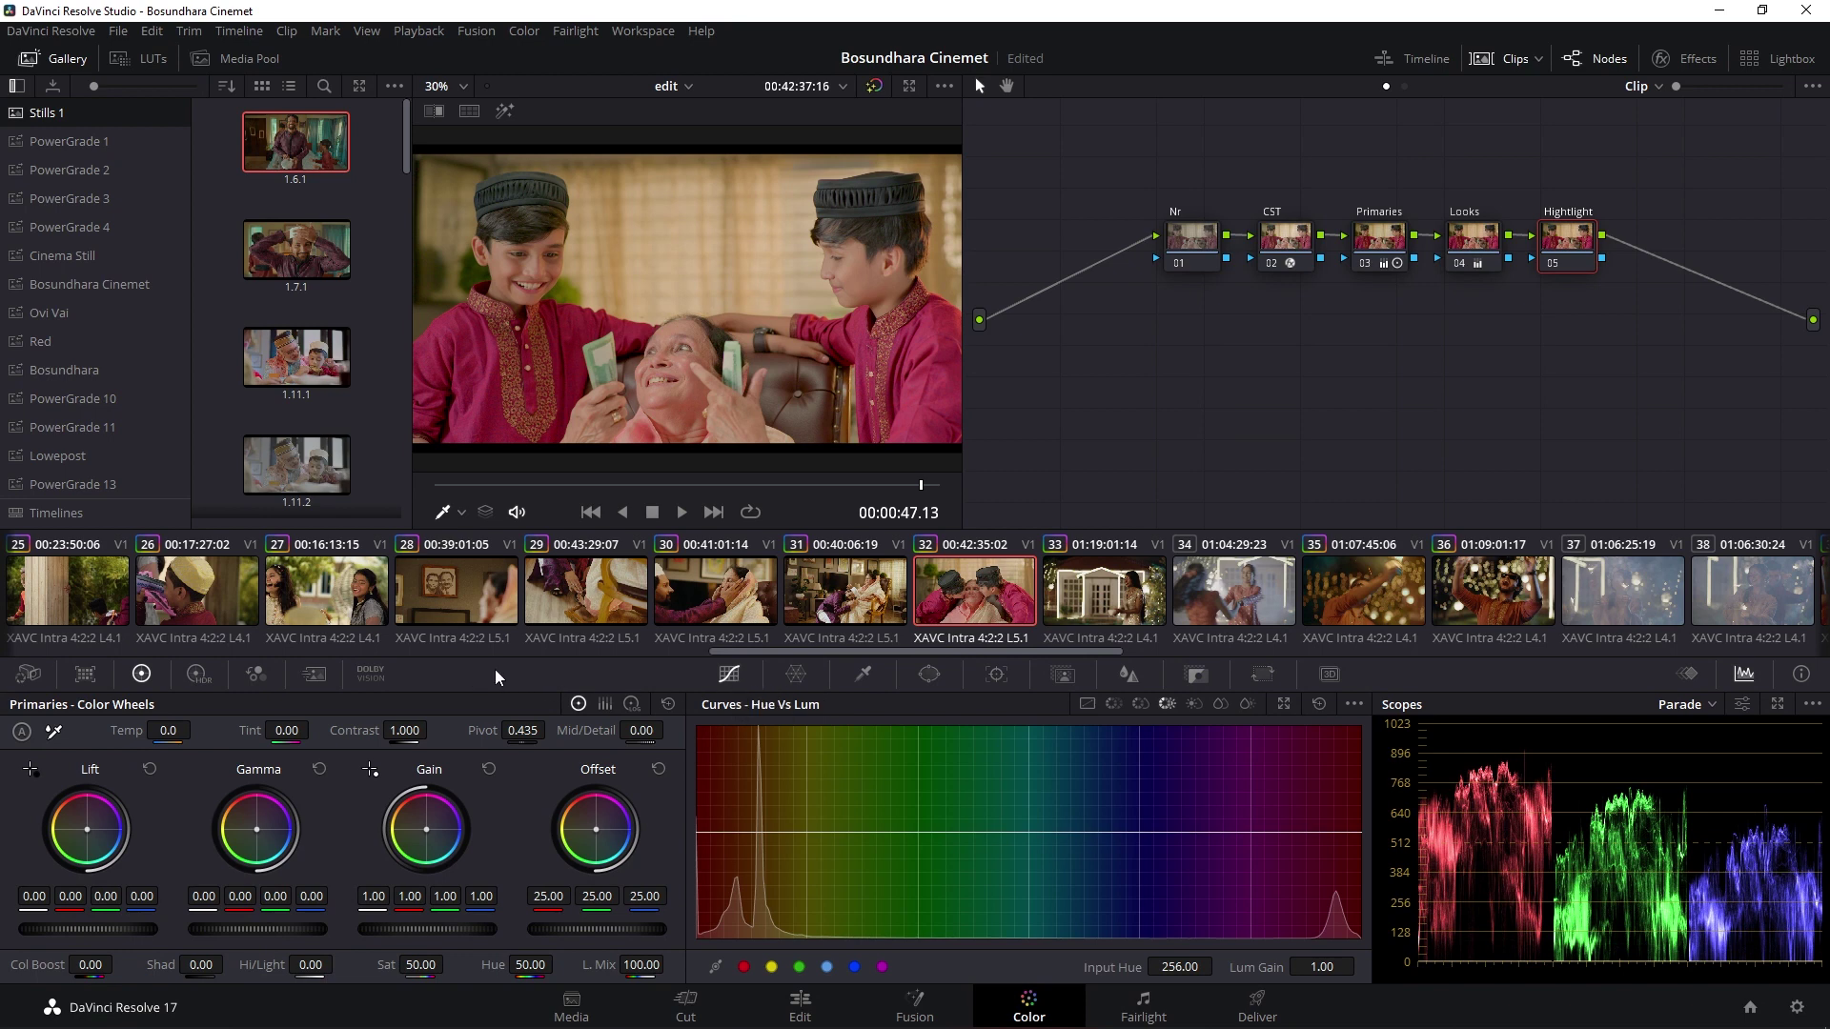
pyautogui.moveTo(441, 1024)
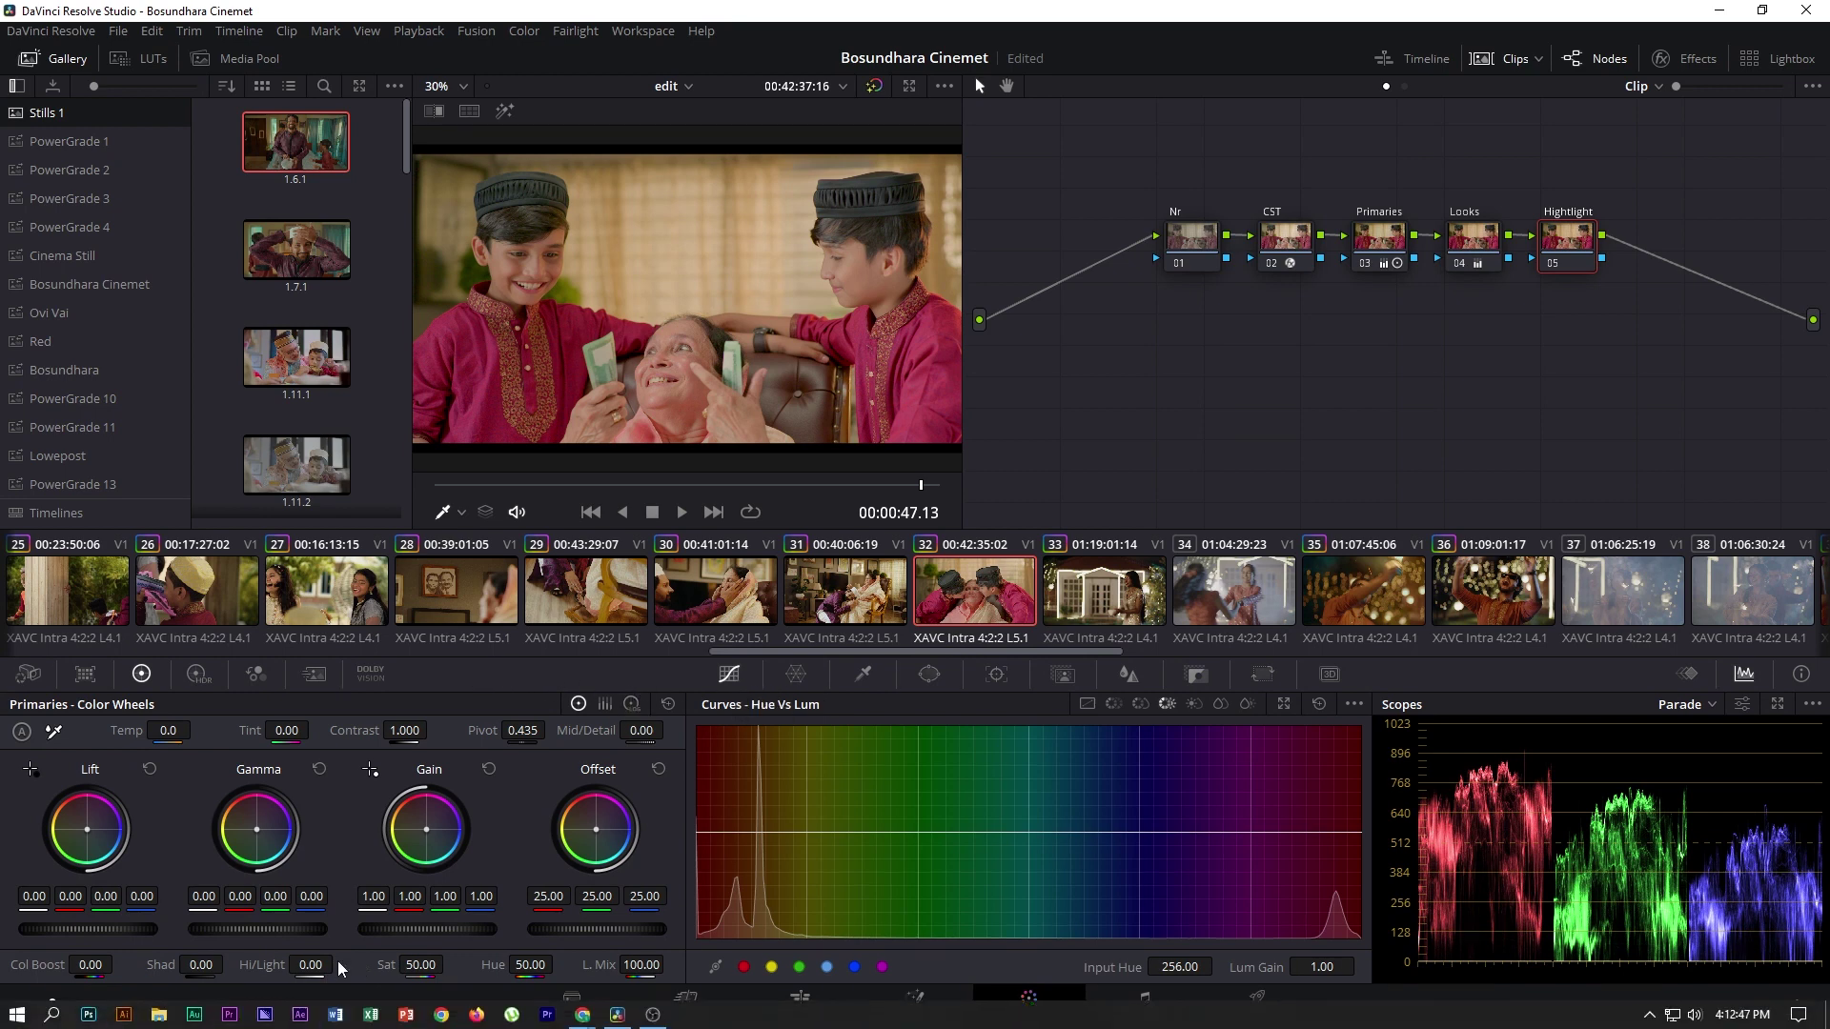
pyautogui.moveTo(309, 964)
pyautogui.mouseDown()
pyautogui.moveTo(338, 964)
pyautogui.moveTo(253, 964)
pyautogui.moveTo(324, 964)
pyautogui.mouseUp()
pyautogui.write('-27')
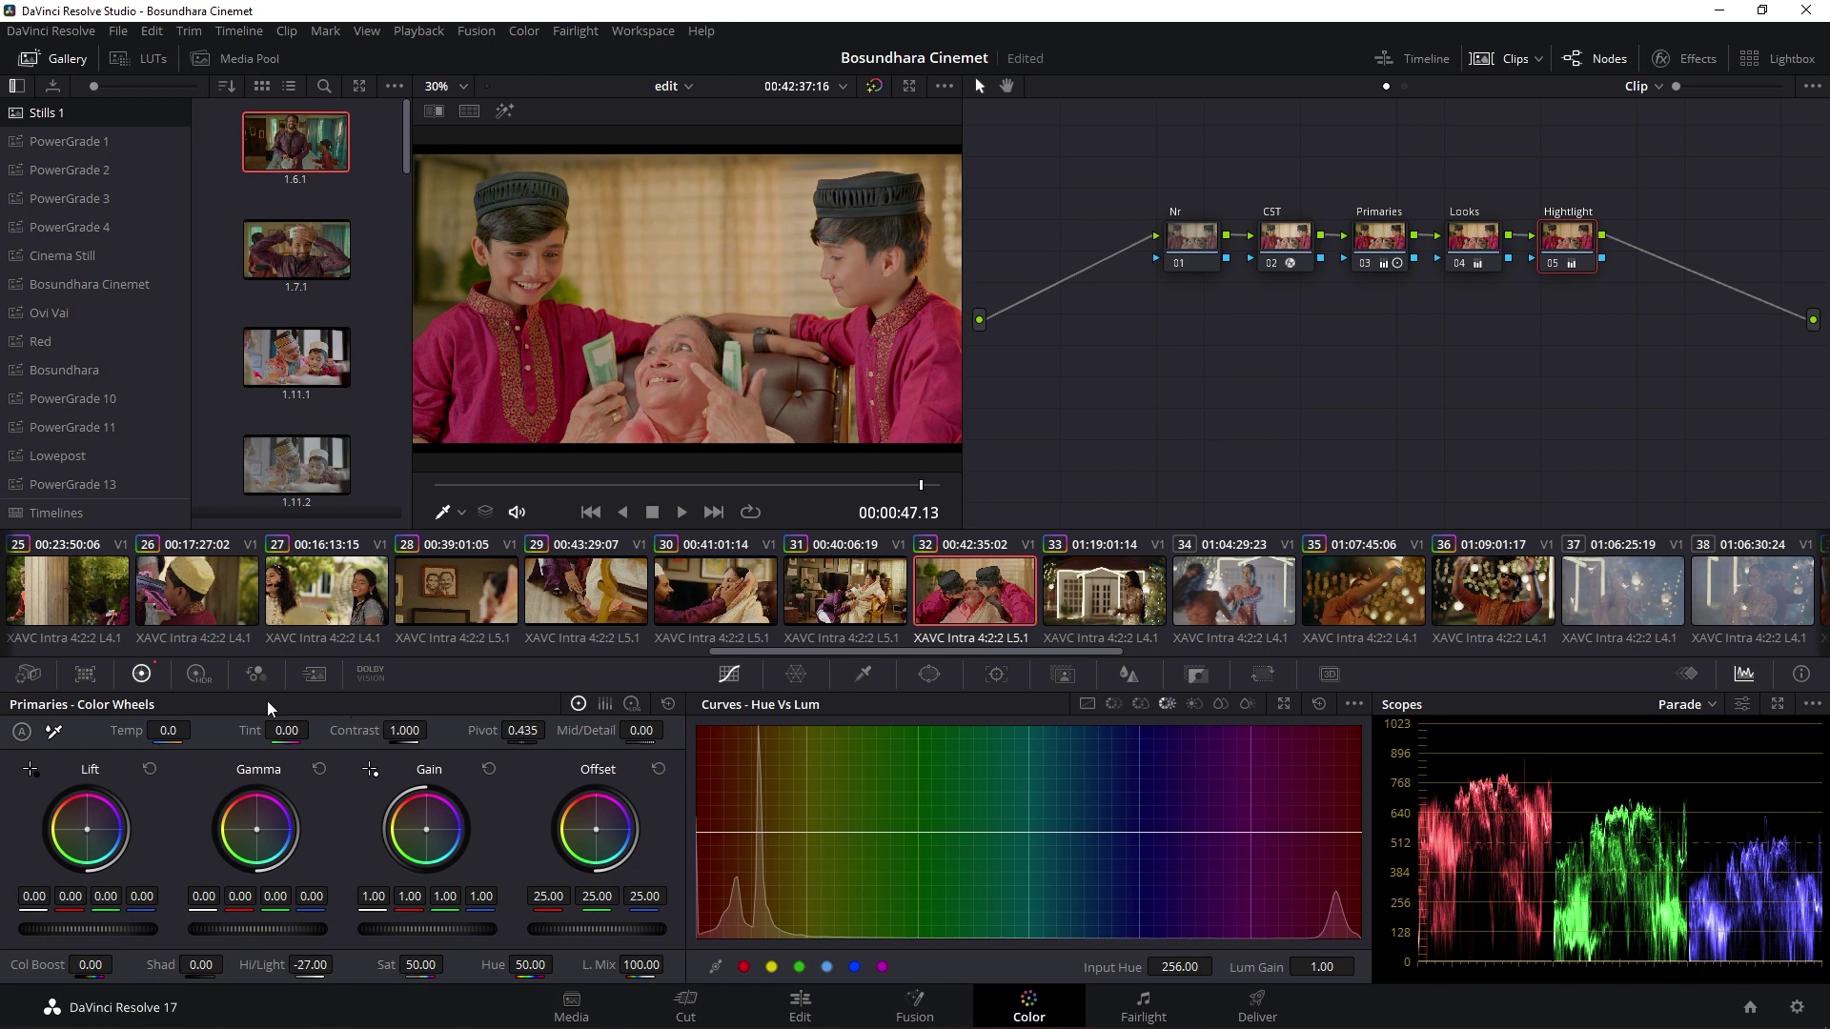
# In Log wheels, lower Highlights to -0.11 and red to -0.25, then preview full screen
pyautogui.click(631, 703)
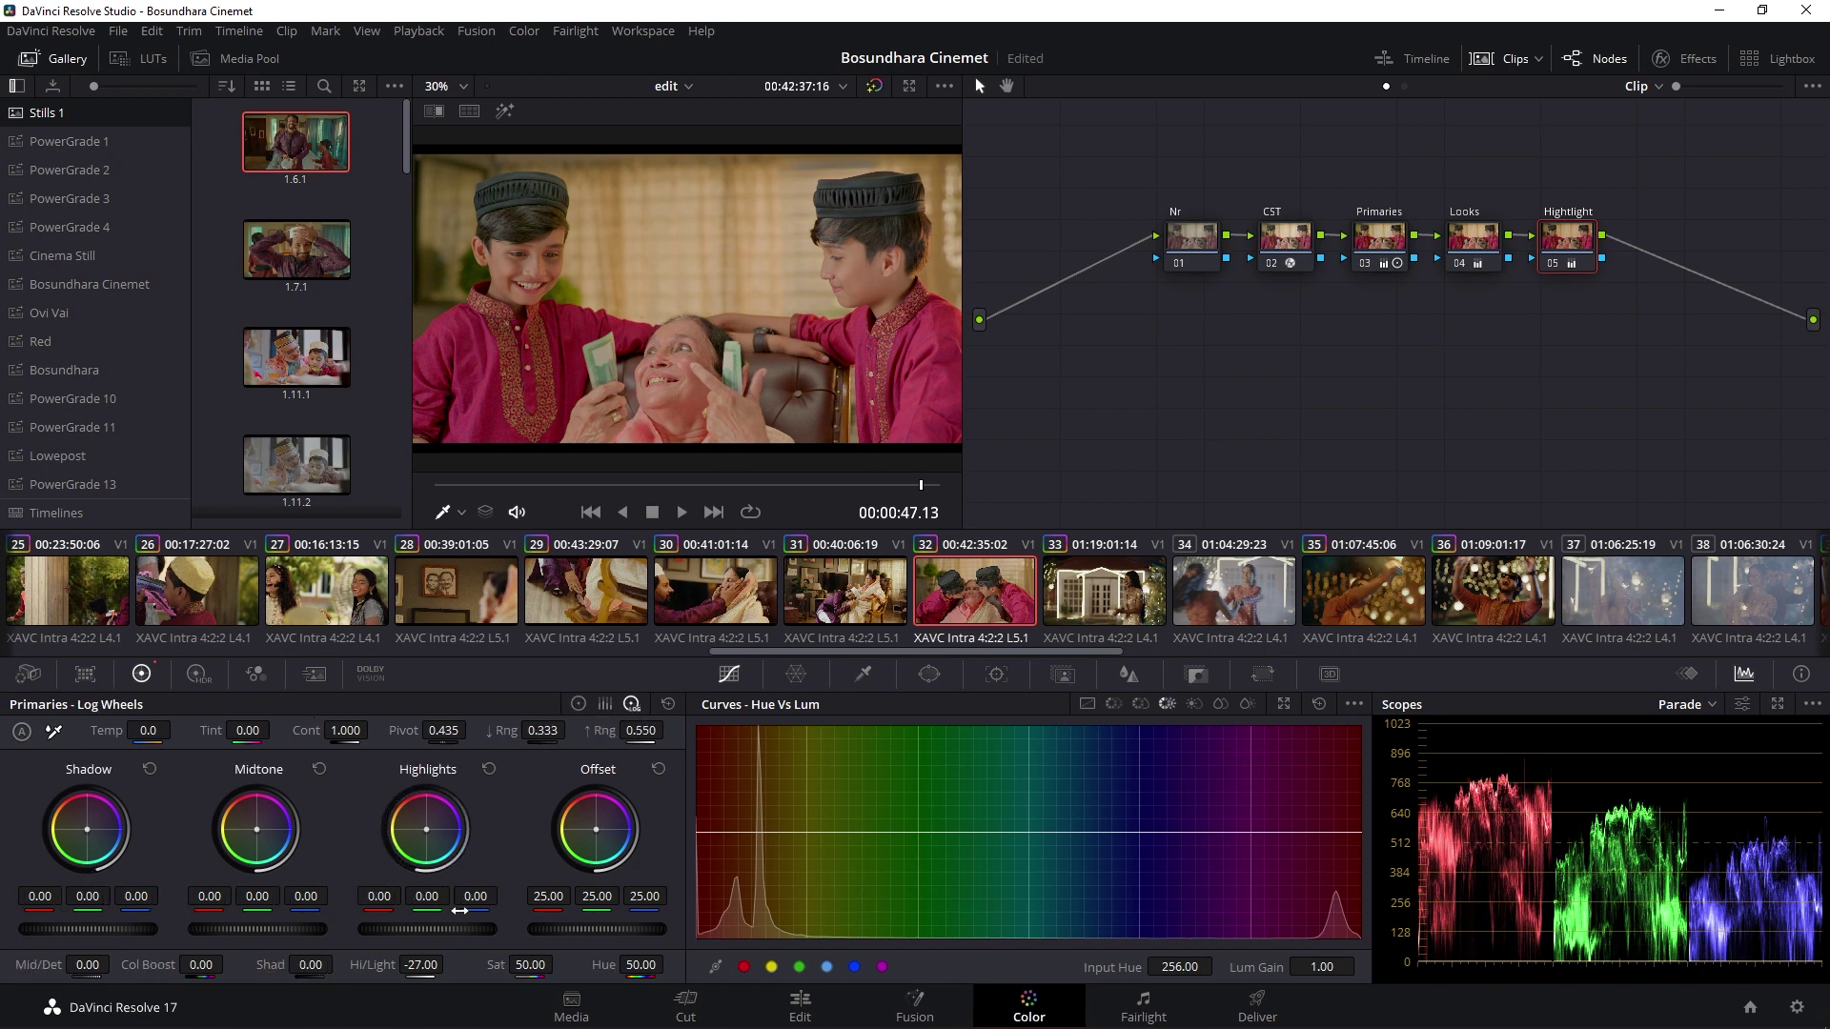
pyautogui.moveTo(358, 929); pyautogui.dragTo(370, 929)
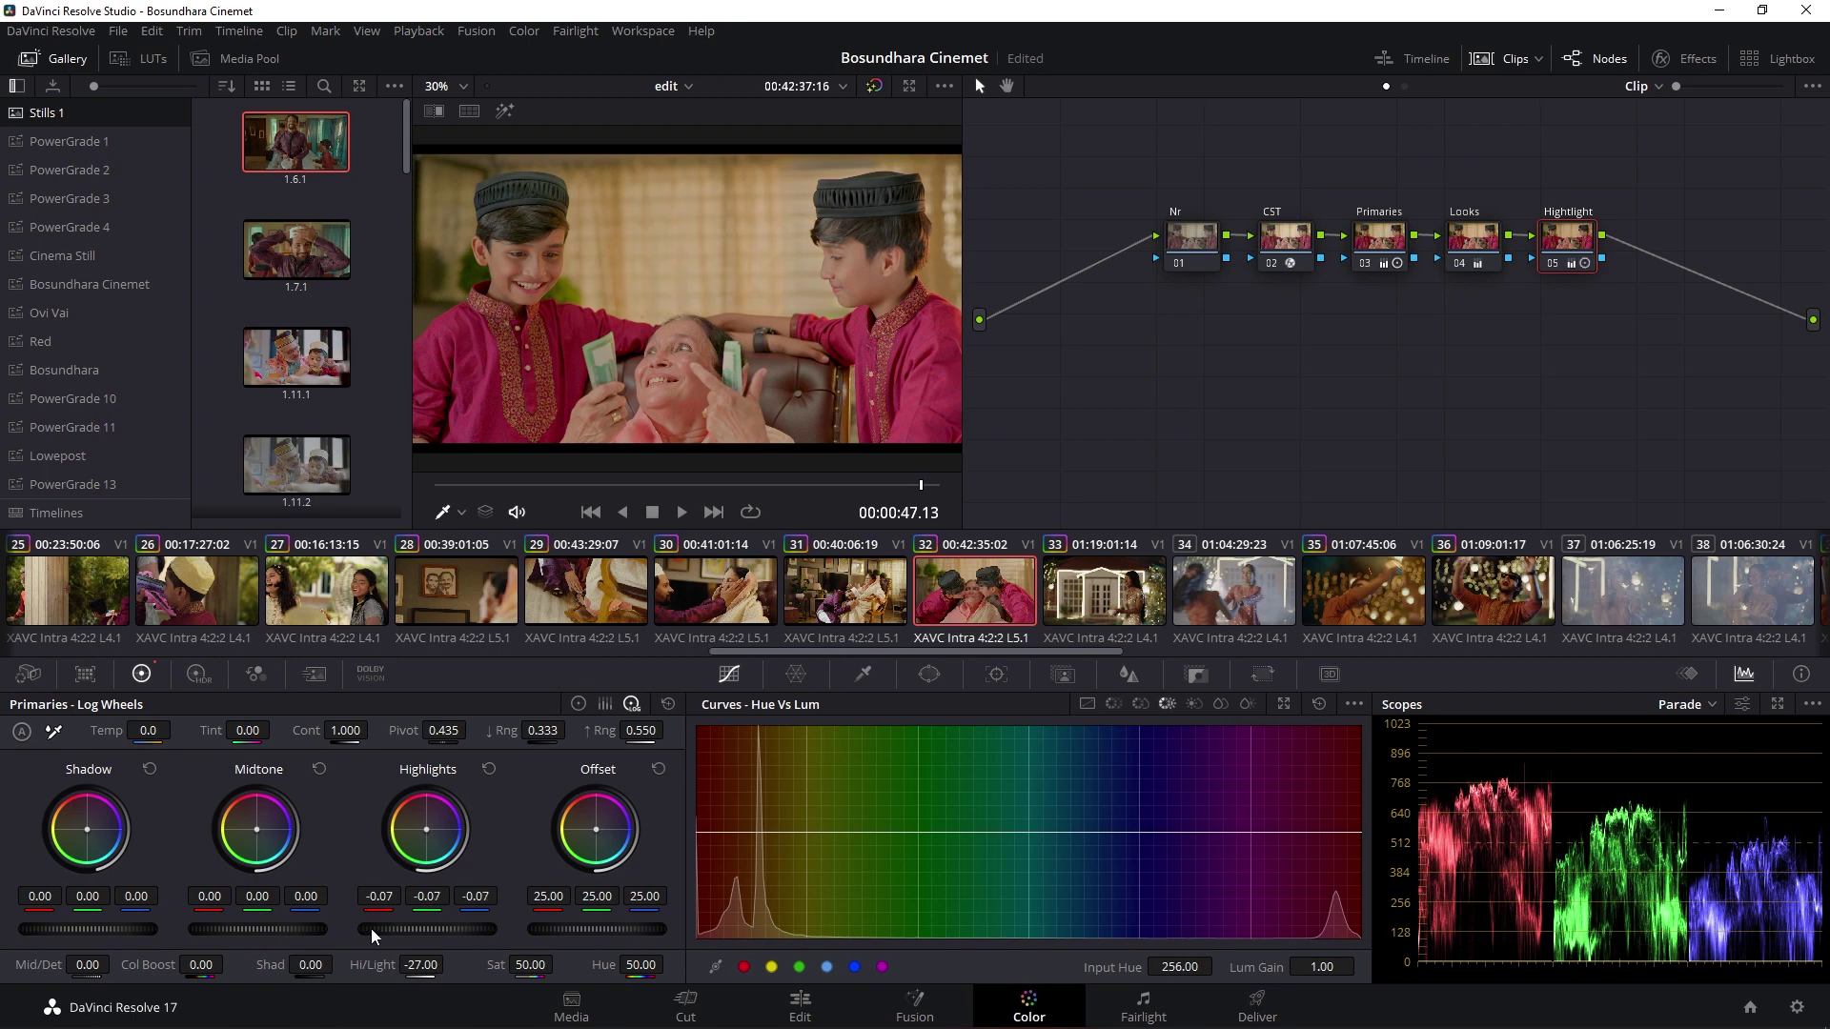
pyautogui.moveTo(374, 924); pyautogui.dragTo(397, 918)
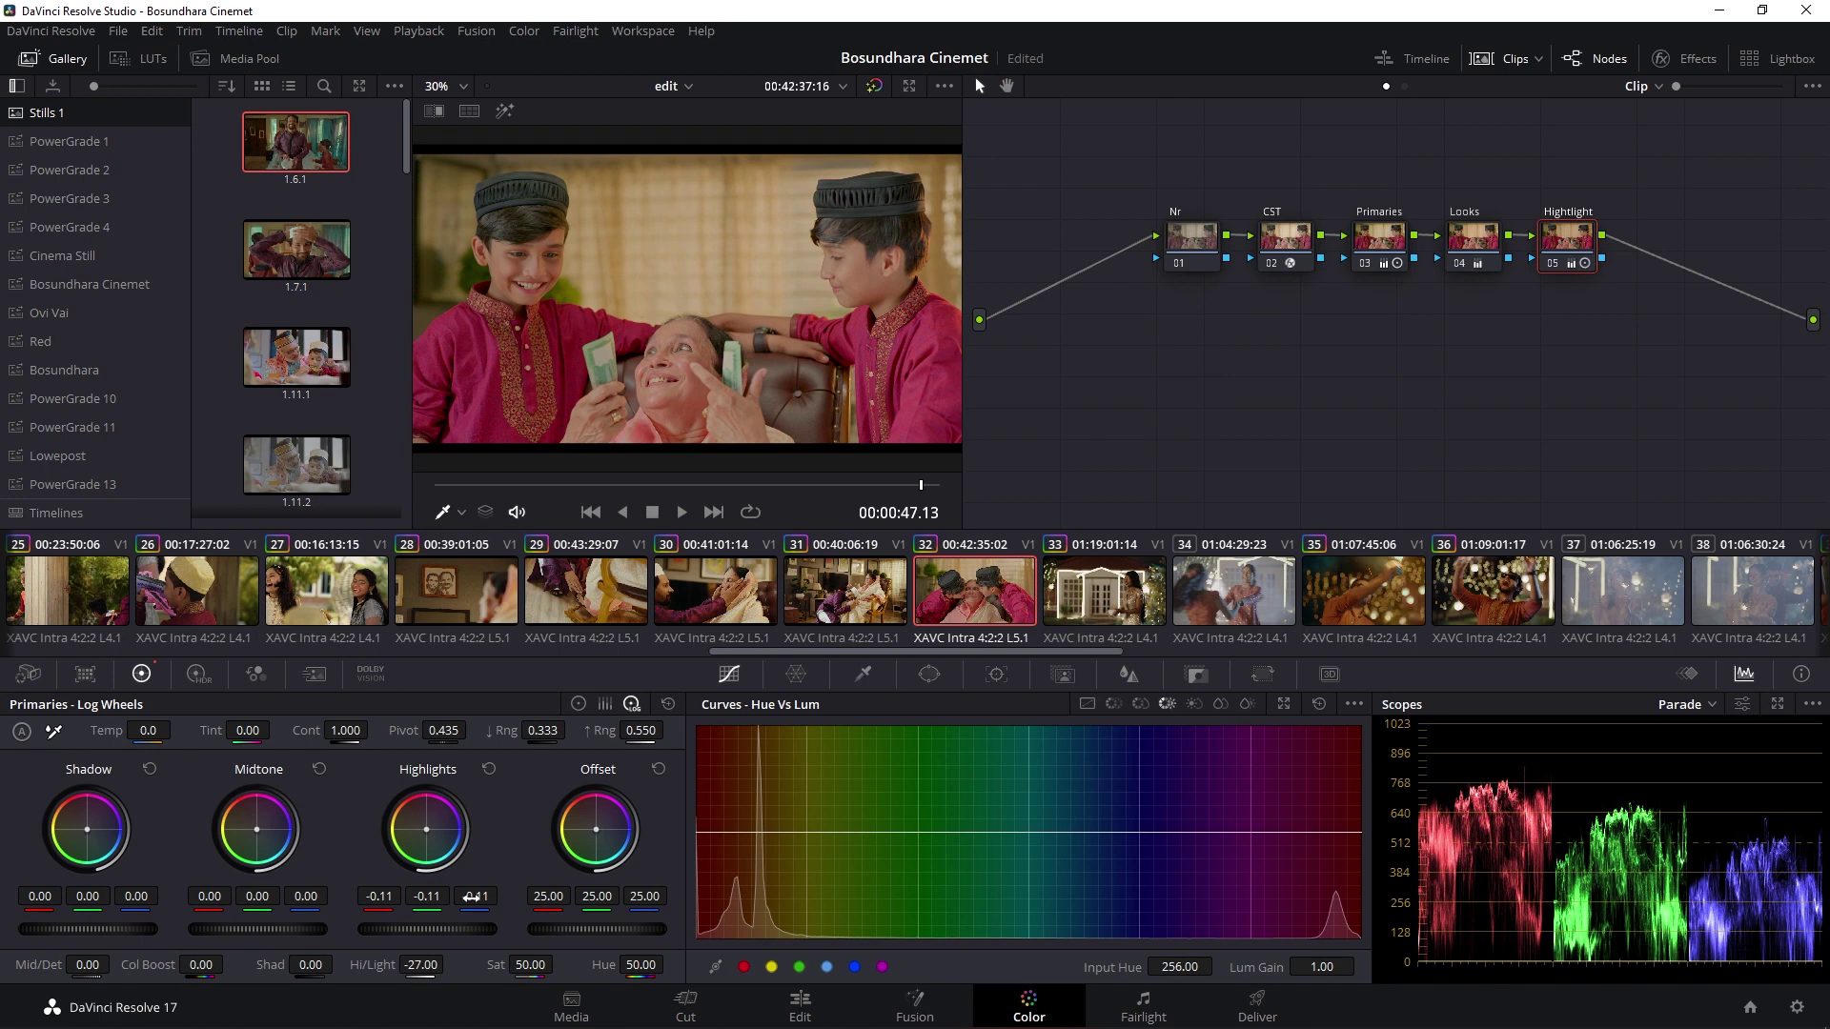
pyautogui.moveTo(379, 896); pyautogui.dragTo(365, 896)
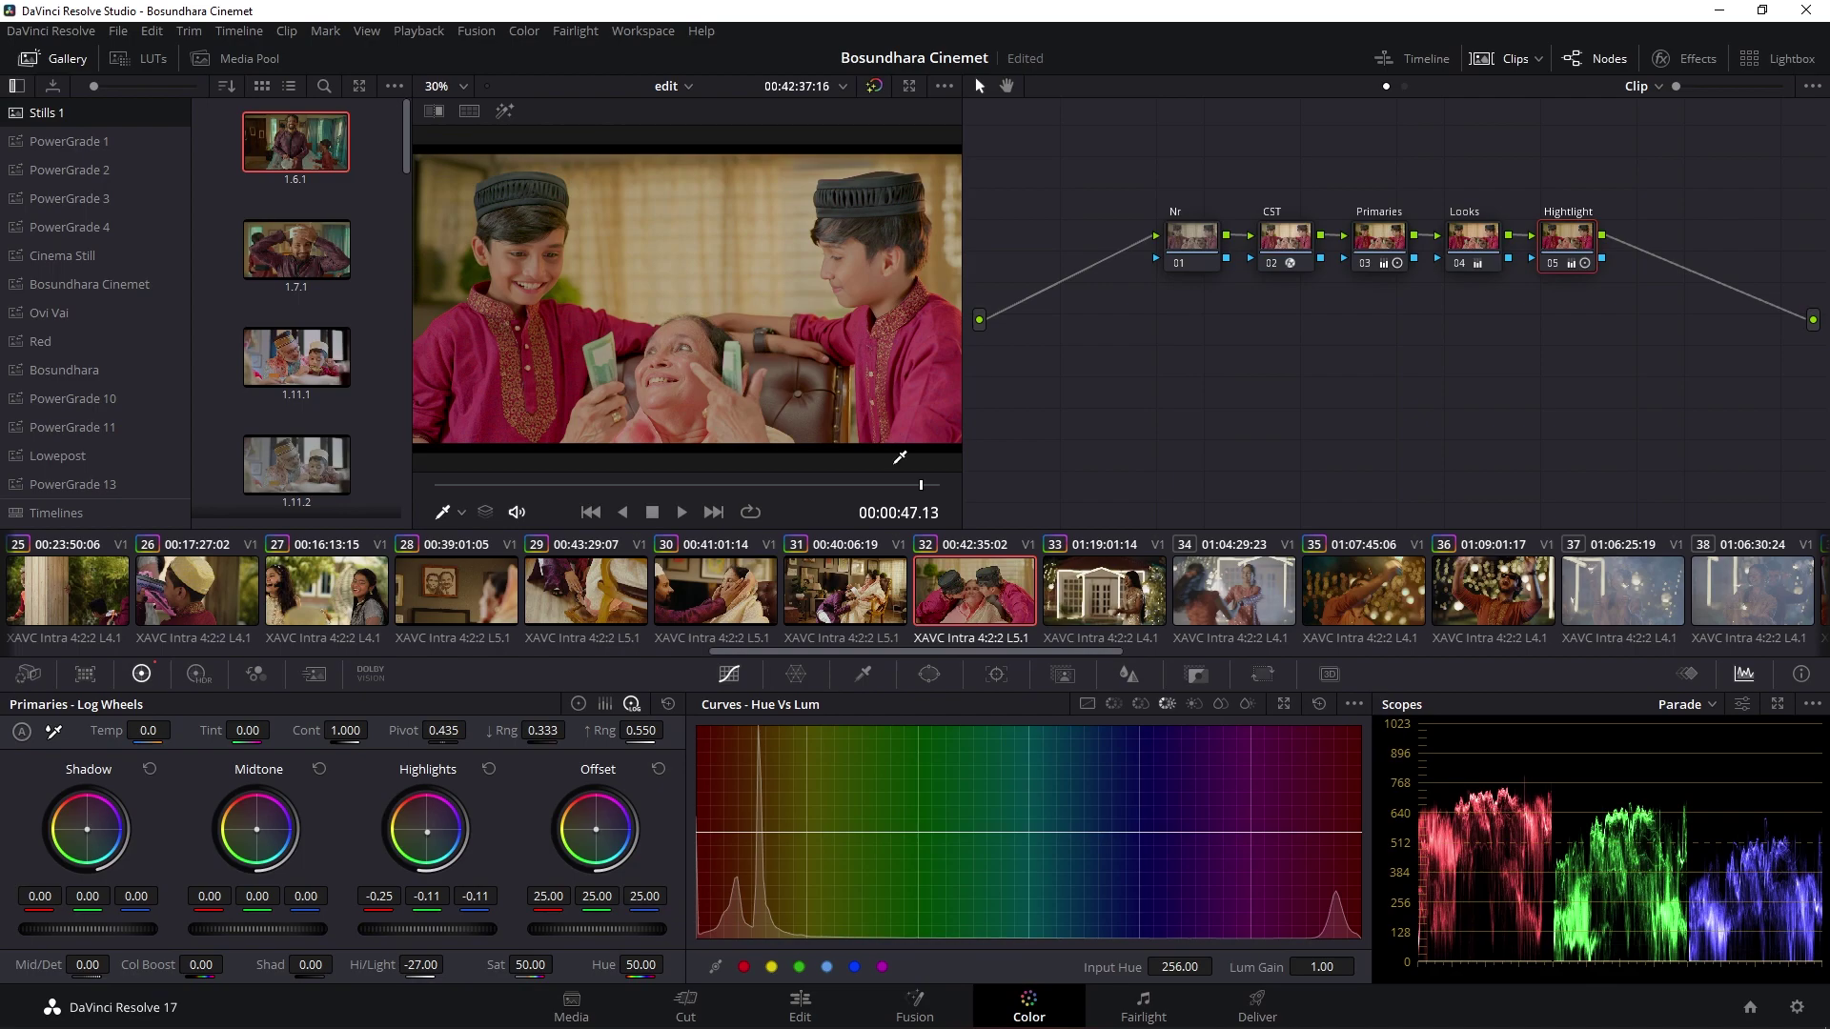
pyautogui.hotkey('ctrl', 'f')
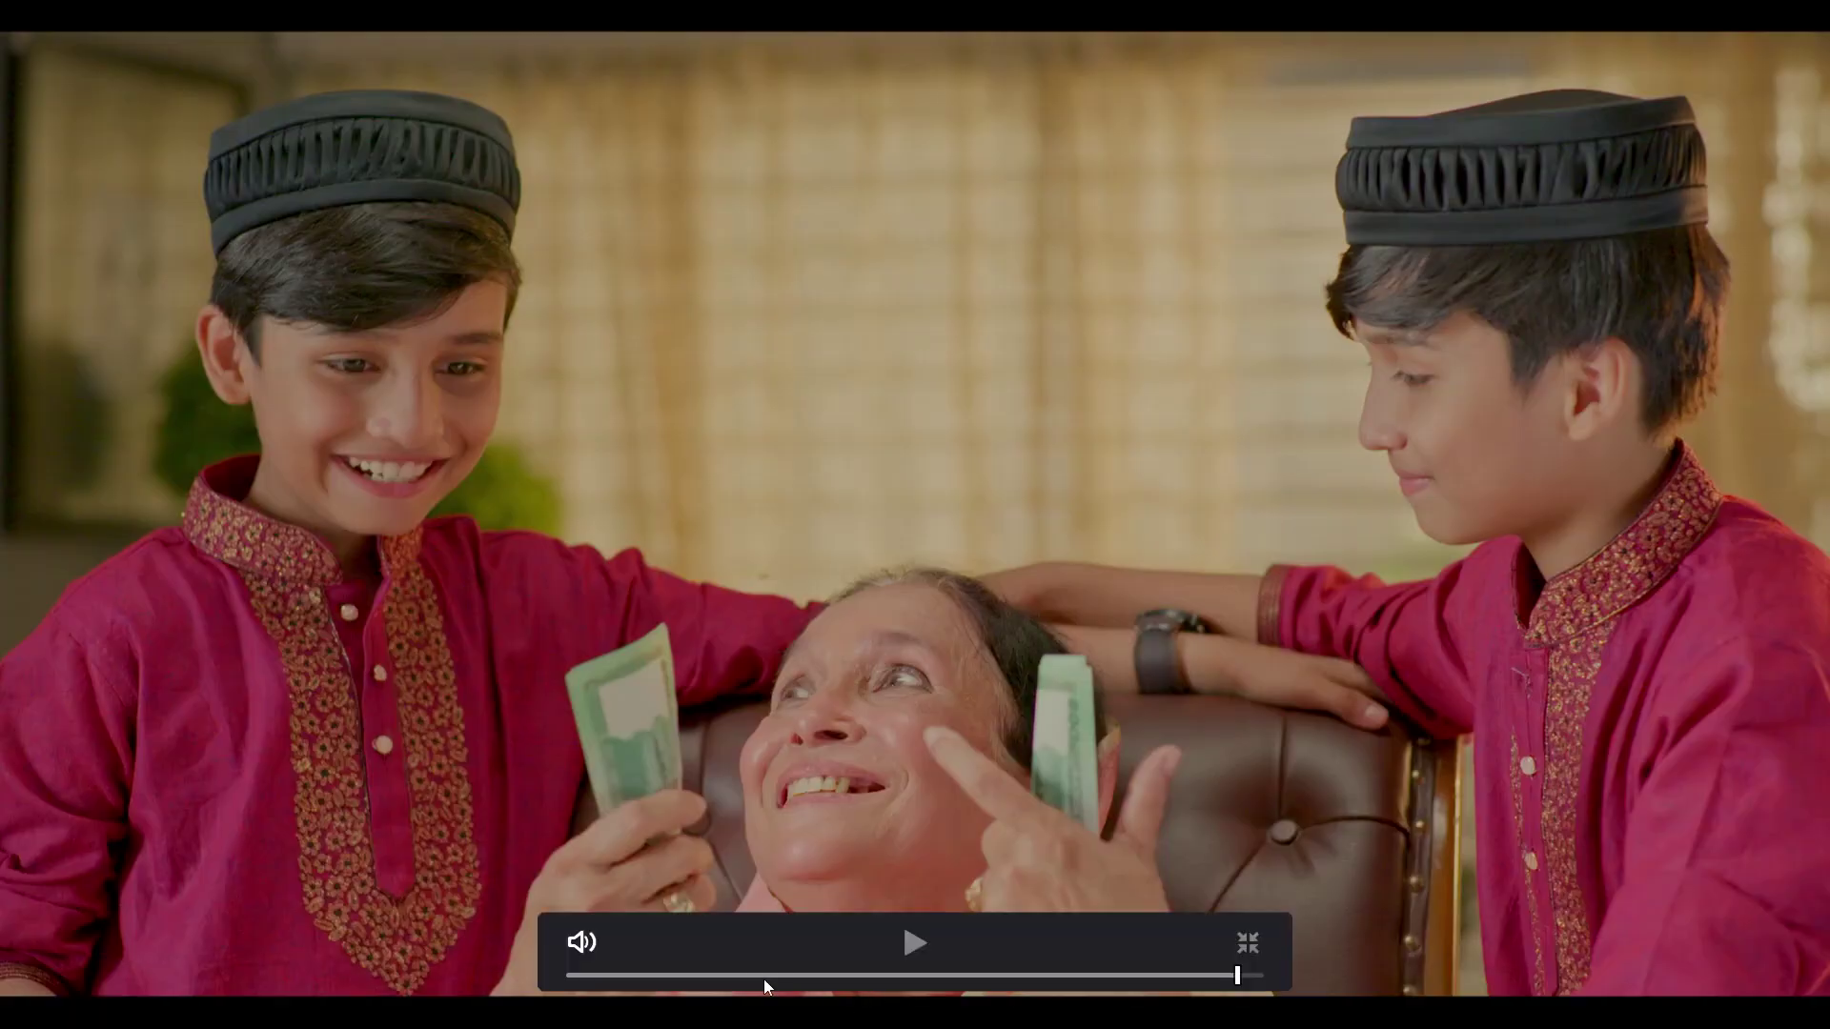
# Scrub the full-screen preview to the boys kissing the grandmother, then exit full screen
pyautogui.moveTo(547, 993)
pyautogui.mouseDown()
pyautogui.moveTo(518, 998)
pyautogui.moveTo(912, 955)
pyautogui.moveTo(777, 936)
pyautogui.mouseUp()
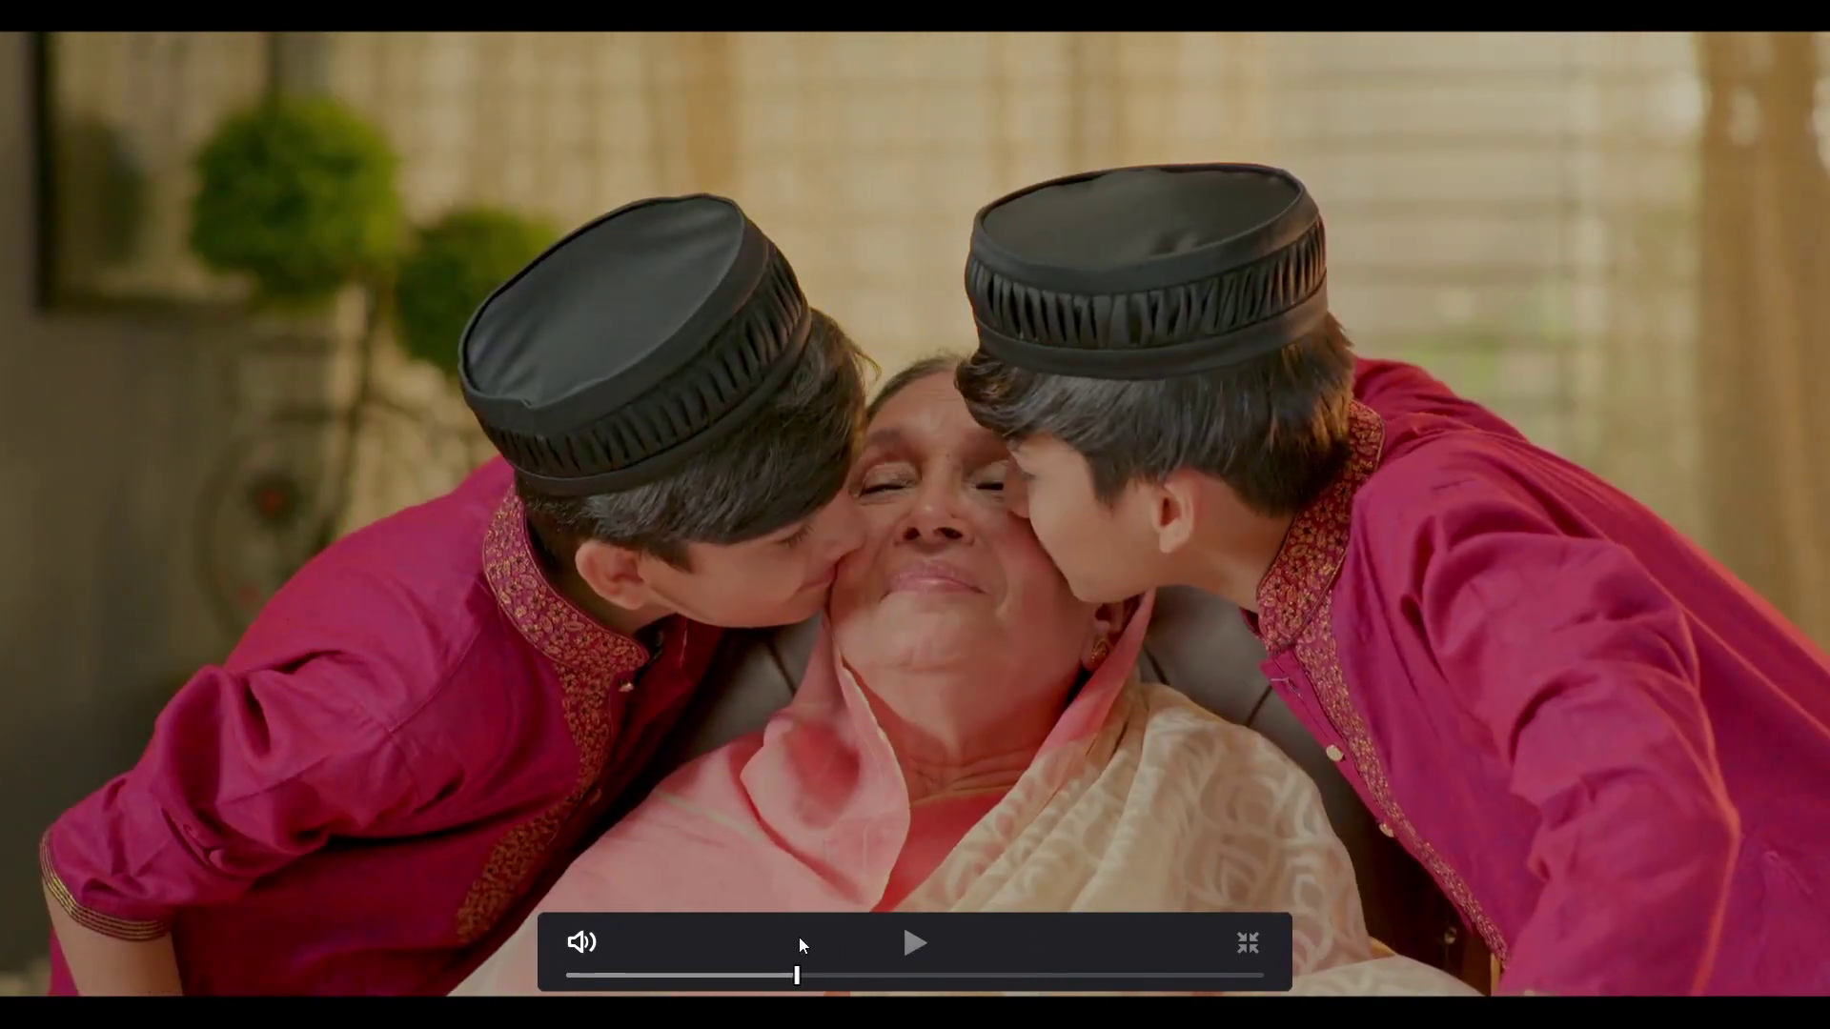
pyautogui.moveTo(777, 935); pyautogui.dragTo(843, 935)
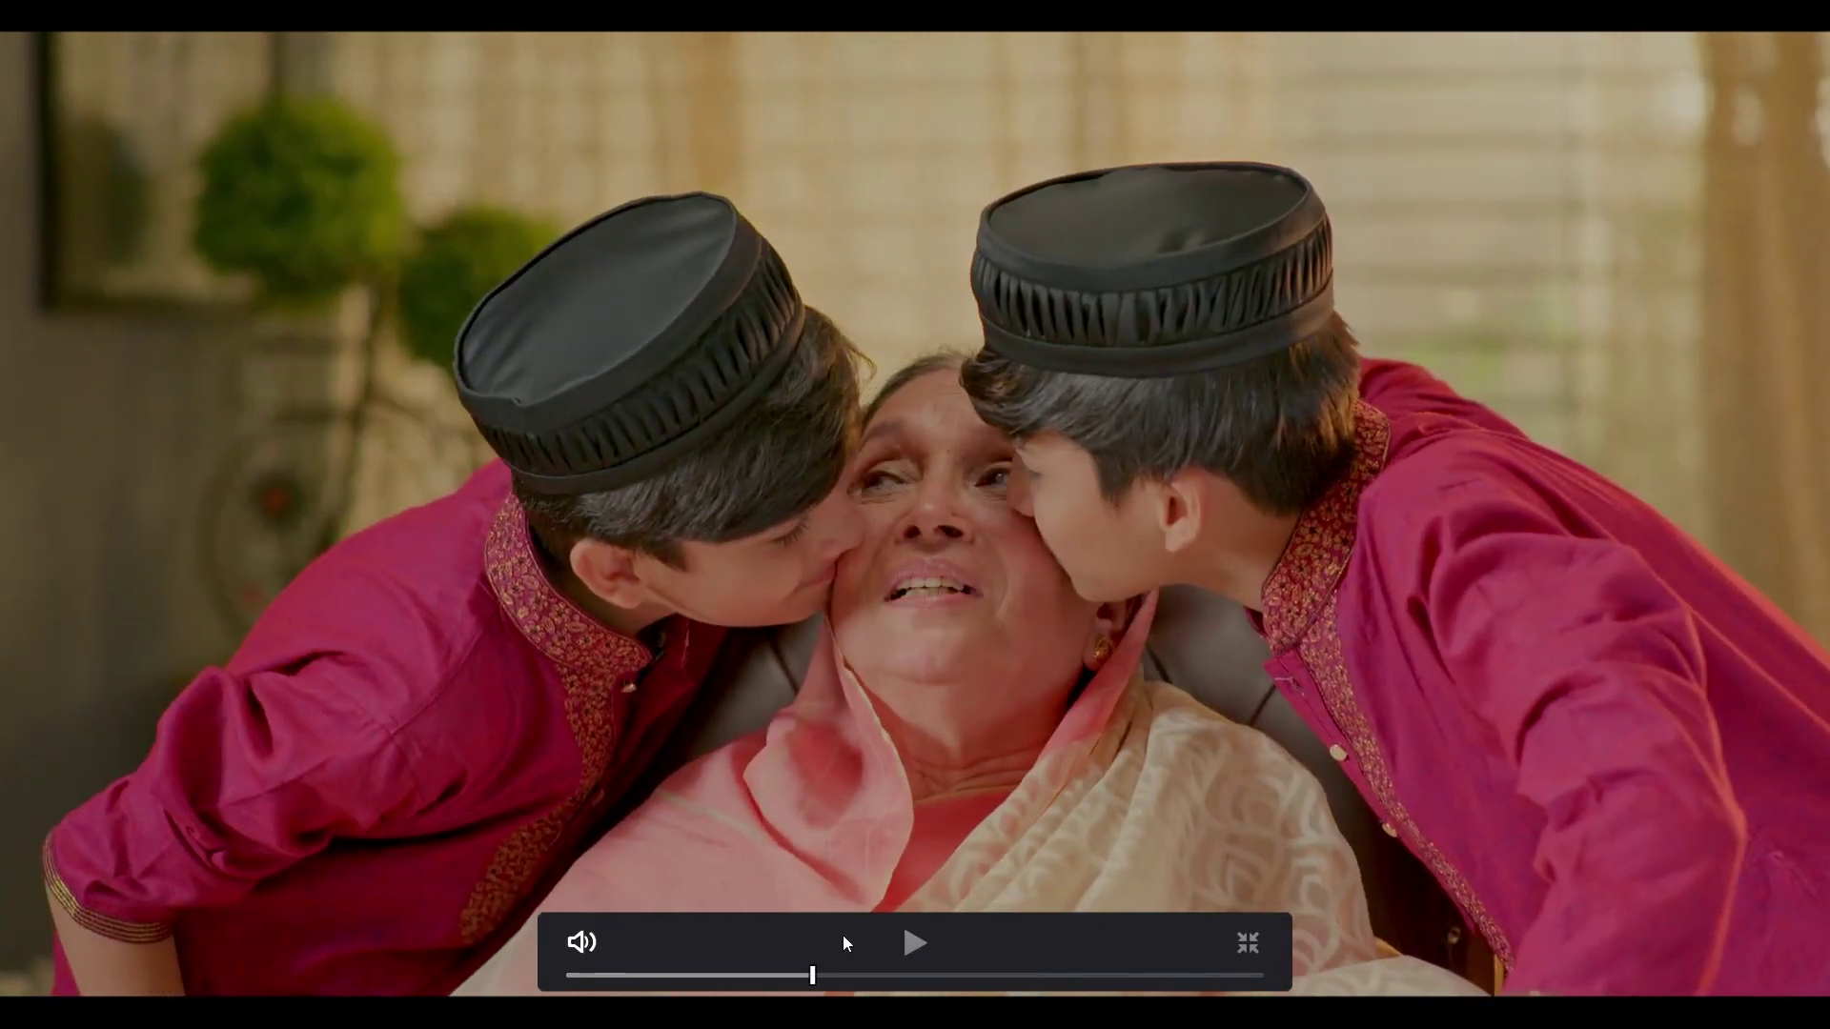
pyautogui.click(1247, 944)
pyautogui.rightClick(1461, 339)
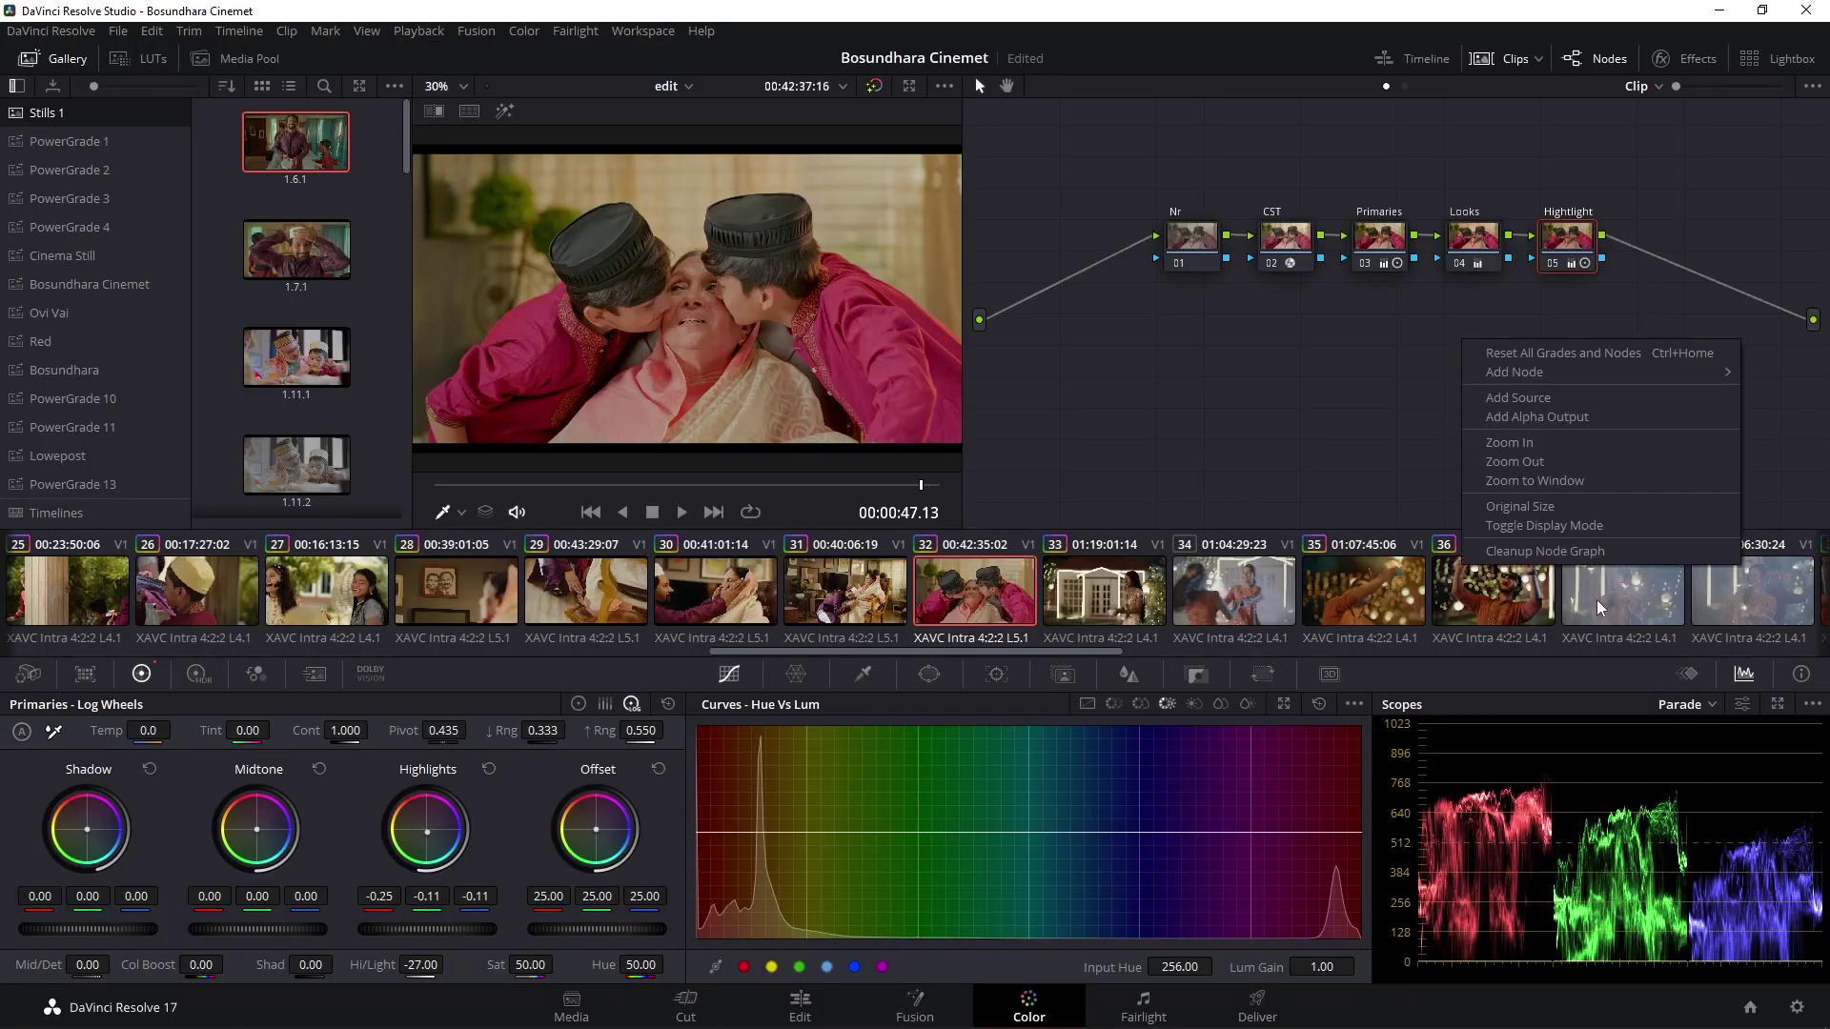
# Clean up the node graph and add serial node 06 after Hightlight
pyautogui.click(1544, 551)
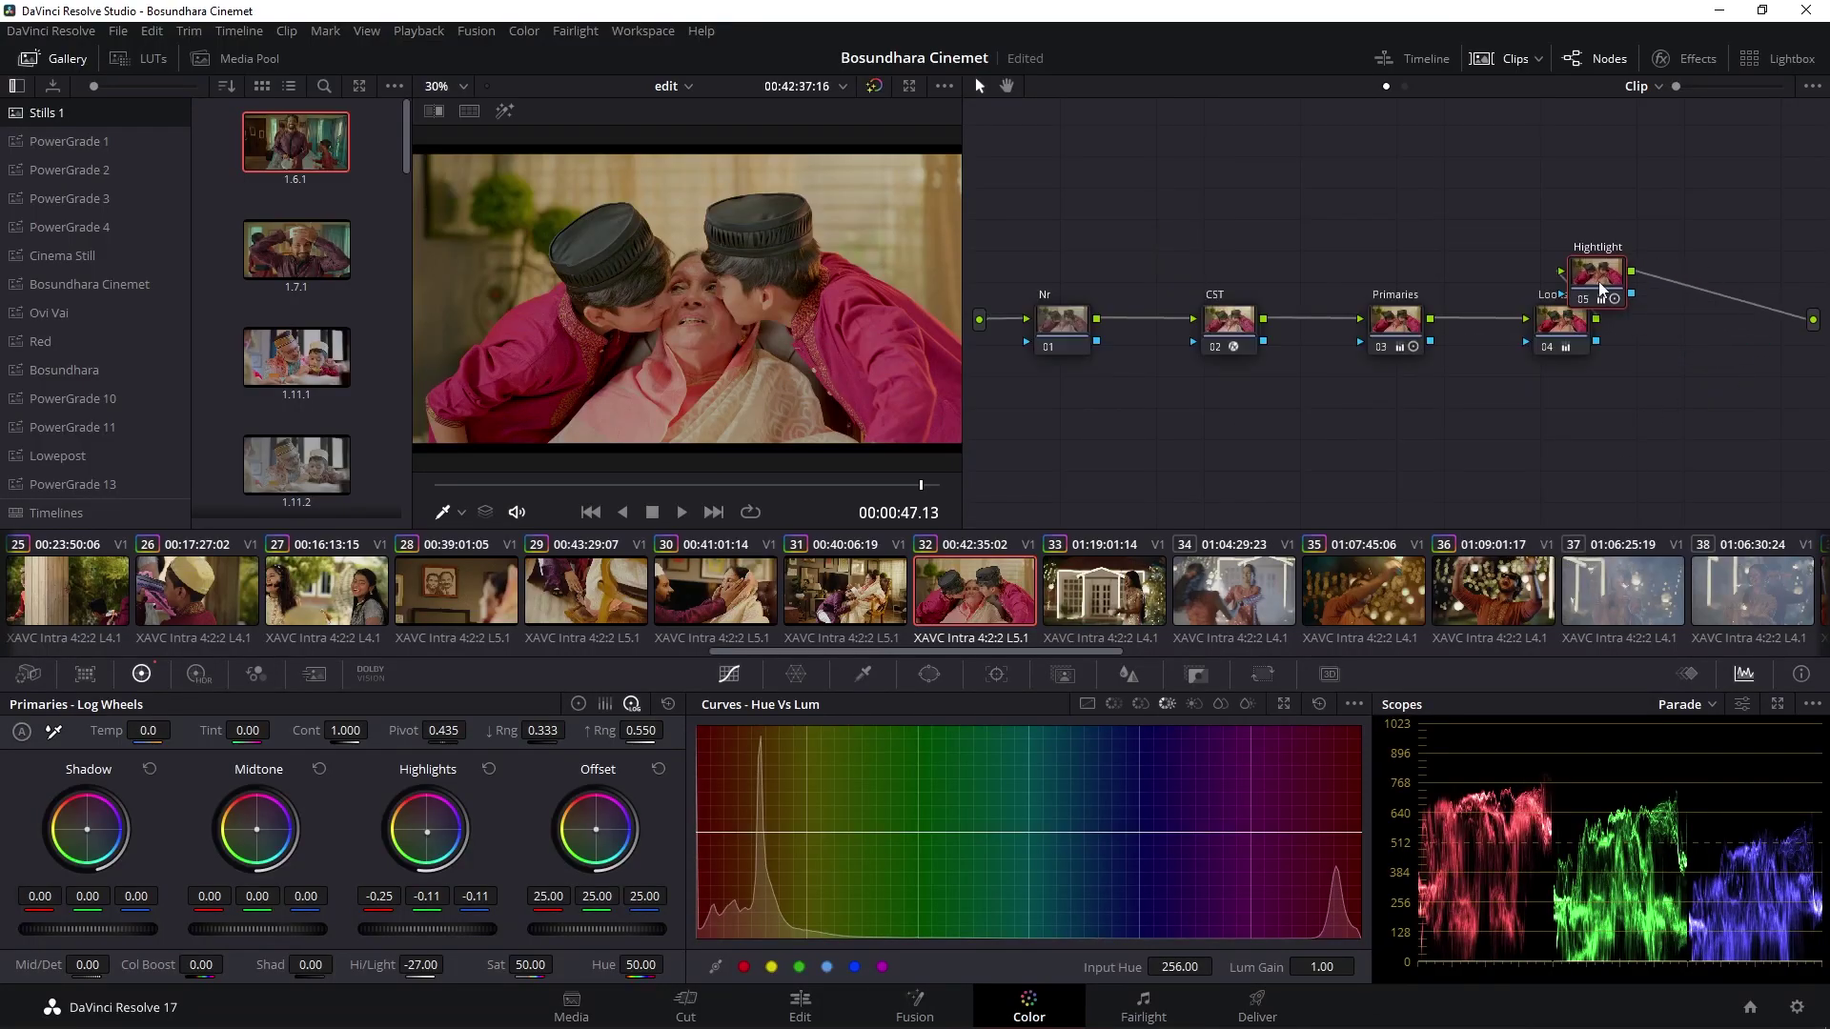
pyautogui.moveTo(1733, 336); pyautogui.dragTo(1313, 242)
pyautogui.hotkey('alt', 's')
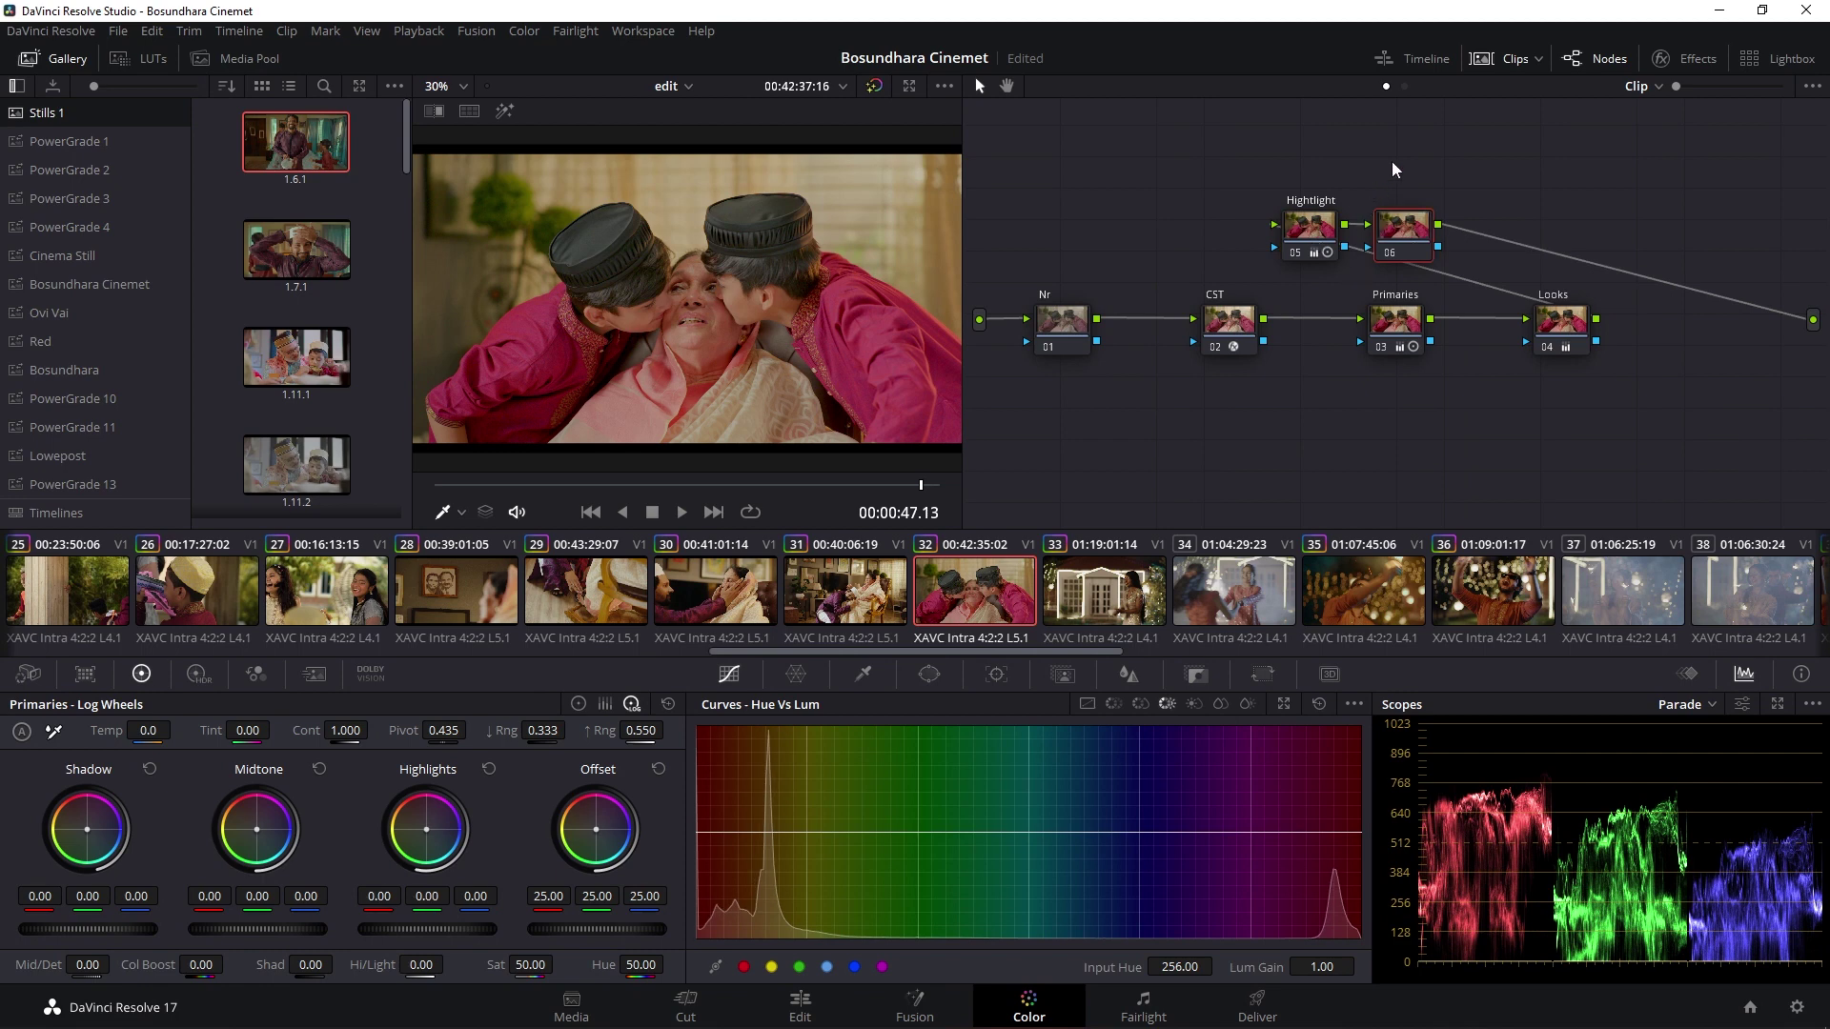
pyautogui.rightClick(1392, 169)
pyautogui.click(1557, 375)
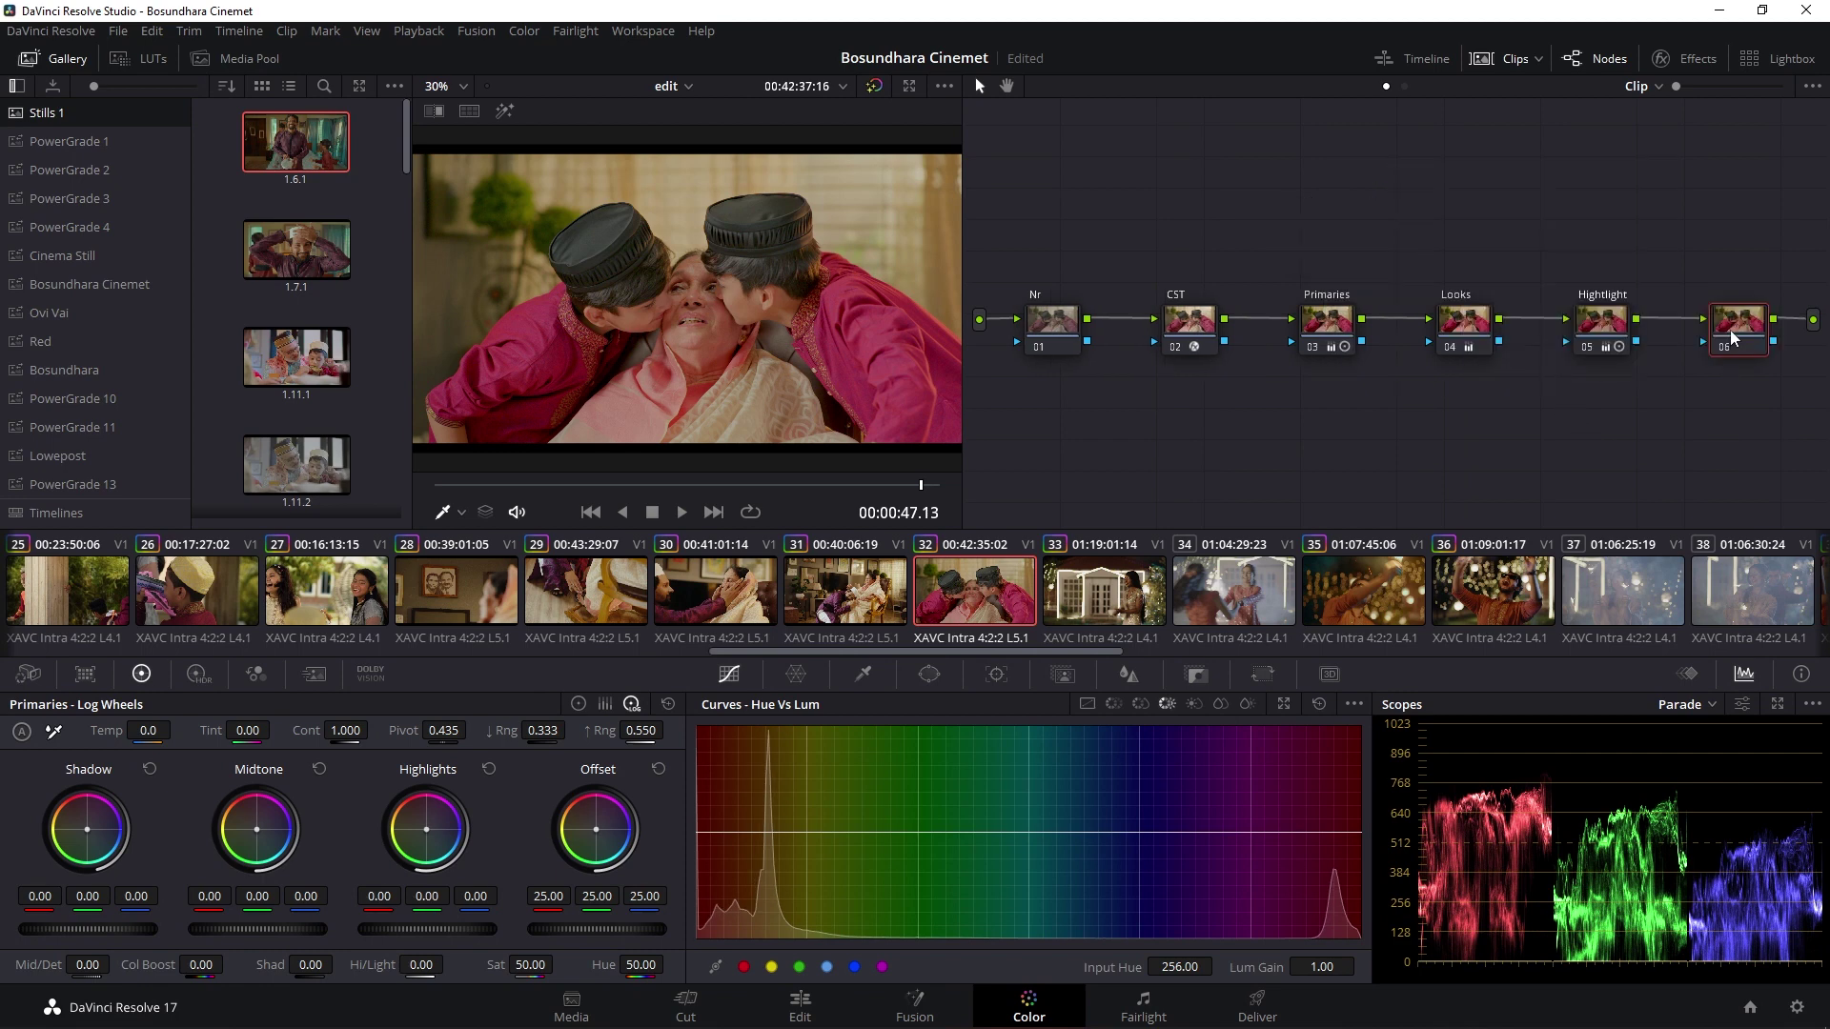
pyautogui.moveTo(1733, 339); pyautogui.dragTo(1124, 229)
# Label node 06 'Film Grain'
pyautogui.rightClick(1124, 221)
pyautogui.click(1153, 254)
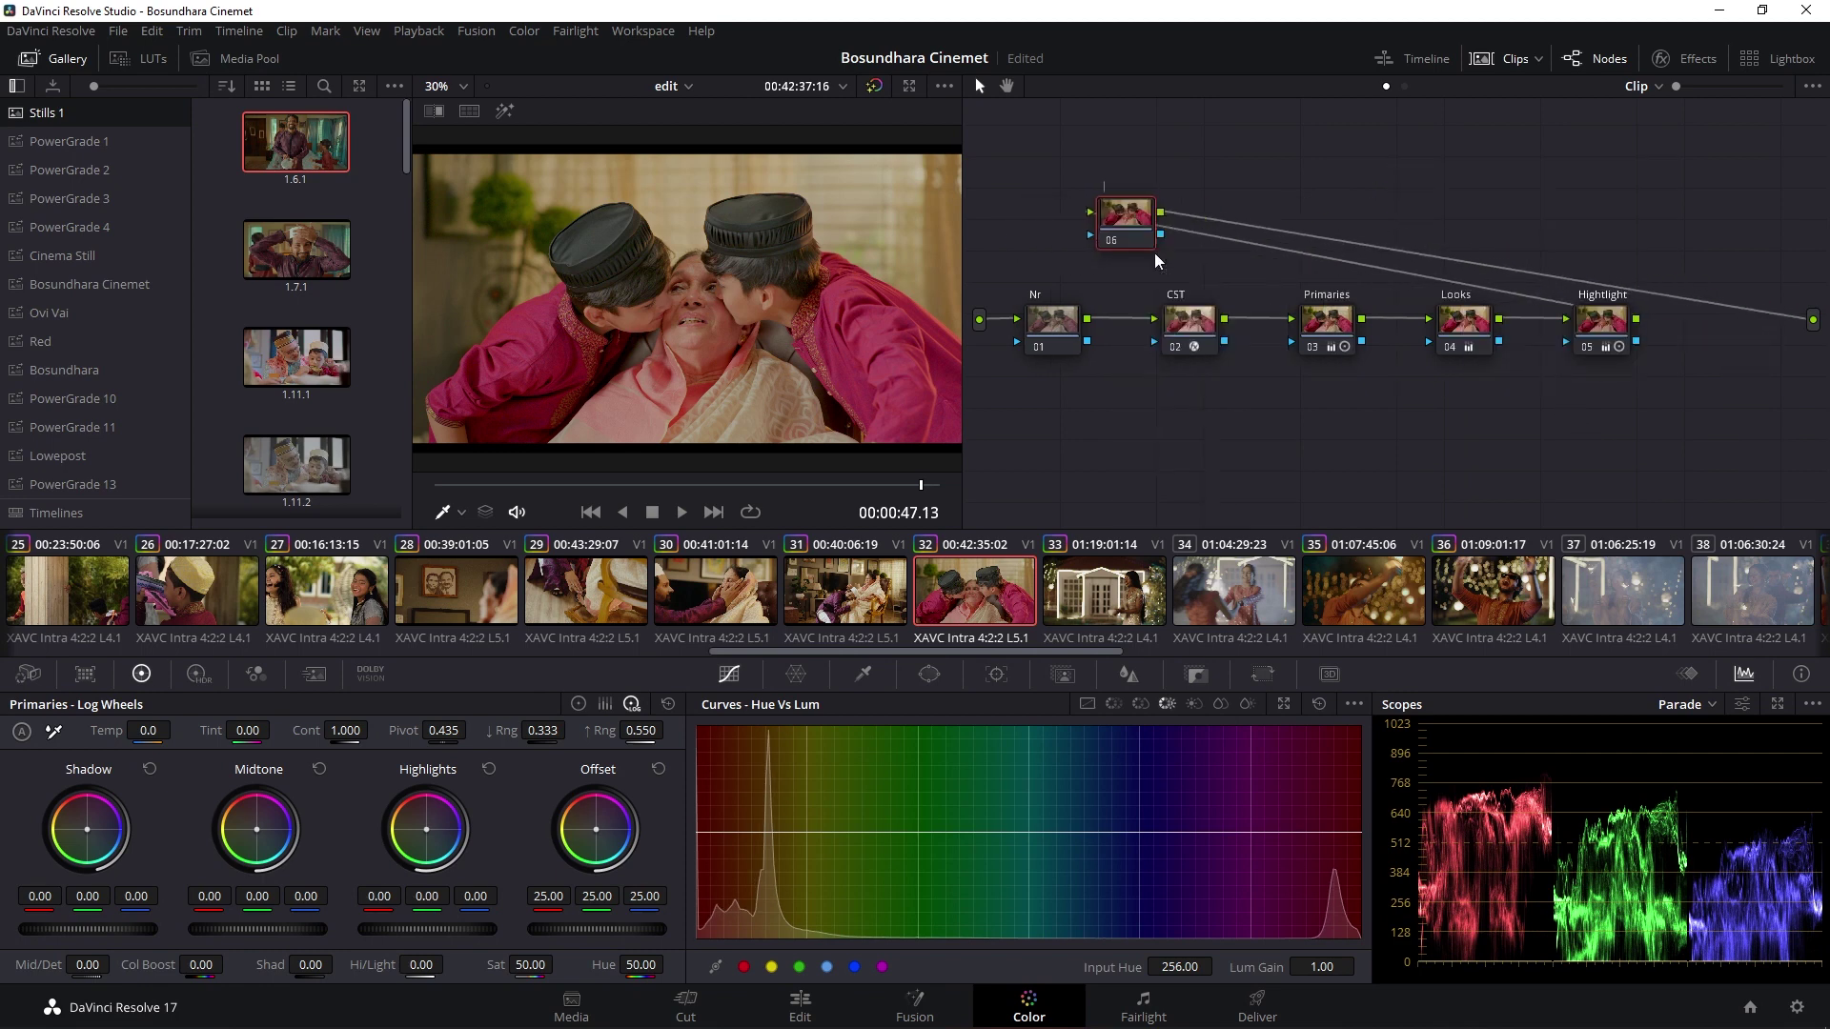
pyautogui.write('nilm')
pyautogui.press('Return')
pyautogui.click(1685, 59)
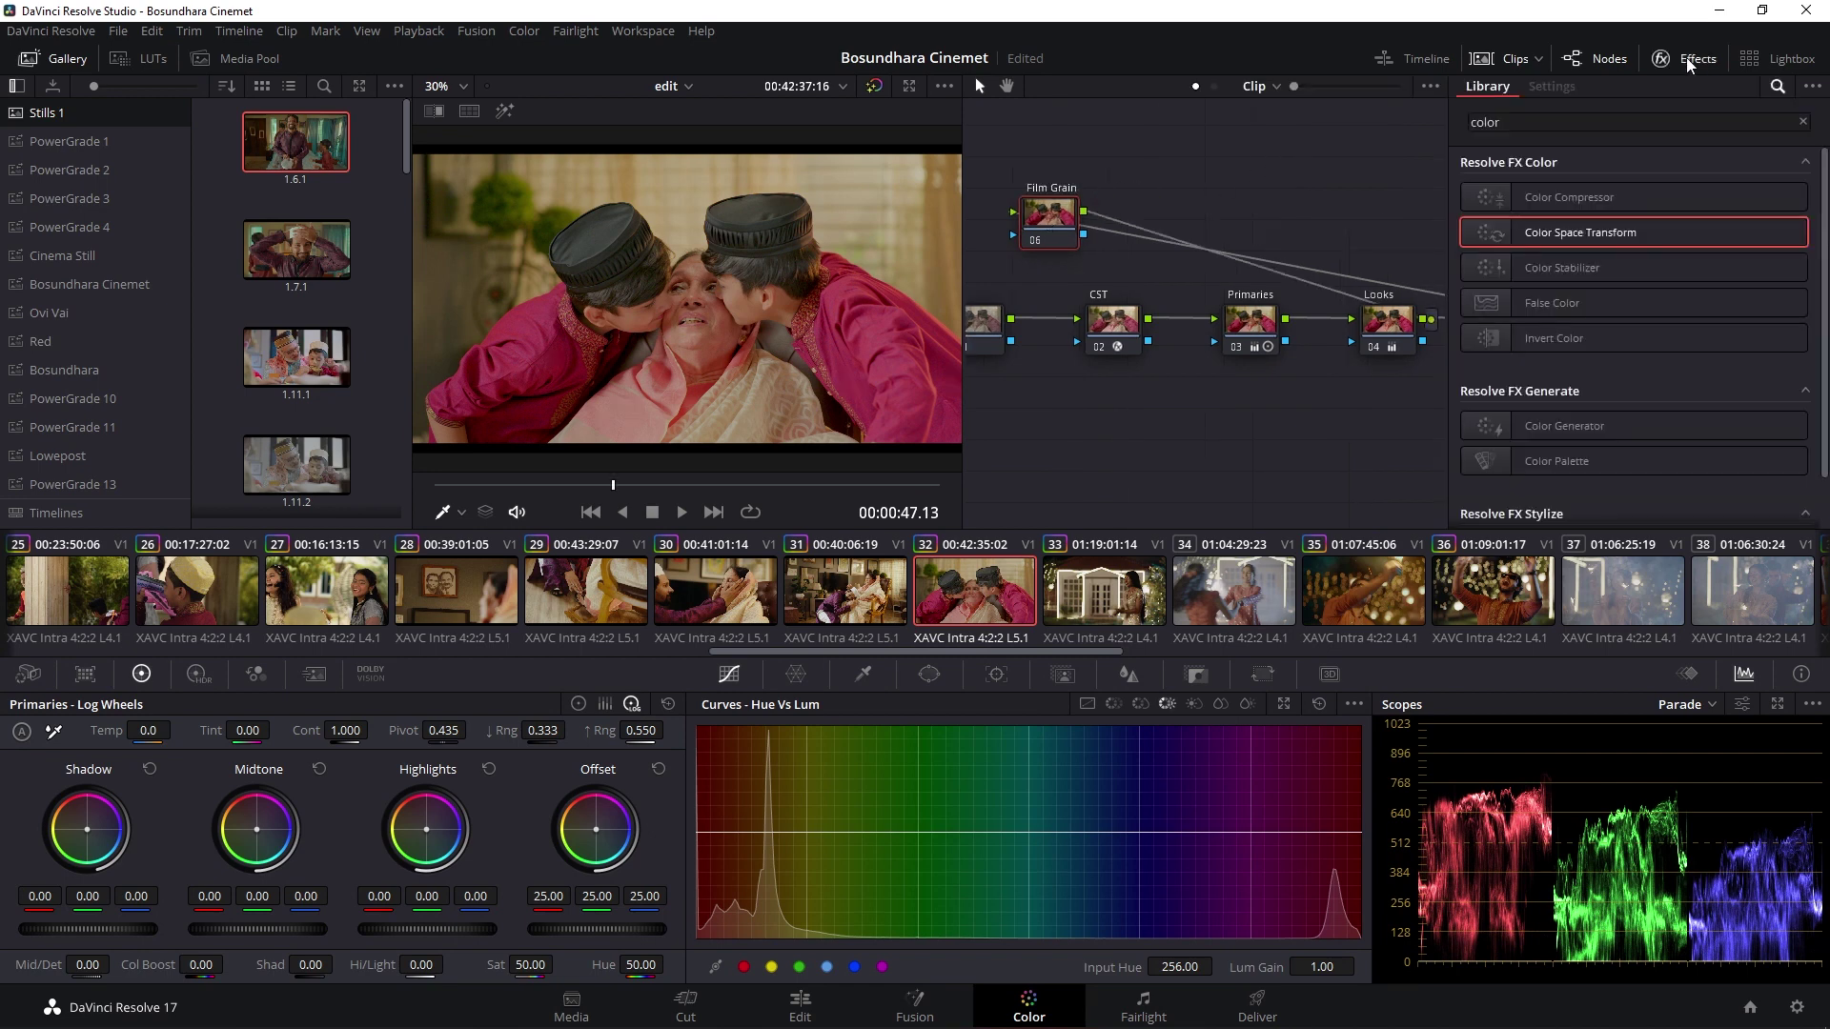
# Search the effects for 'film' and apply Film Grain to the Film Grain node
pyautogui.click(1802, 124)
pyautogui.write('film')
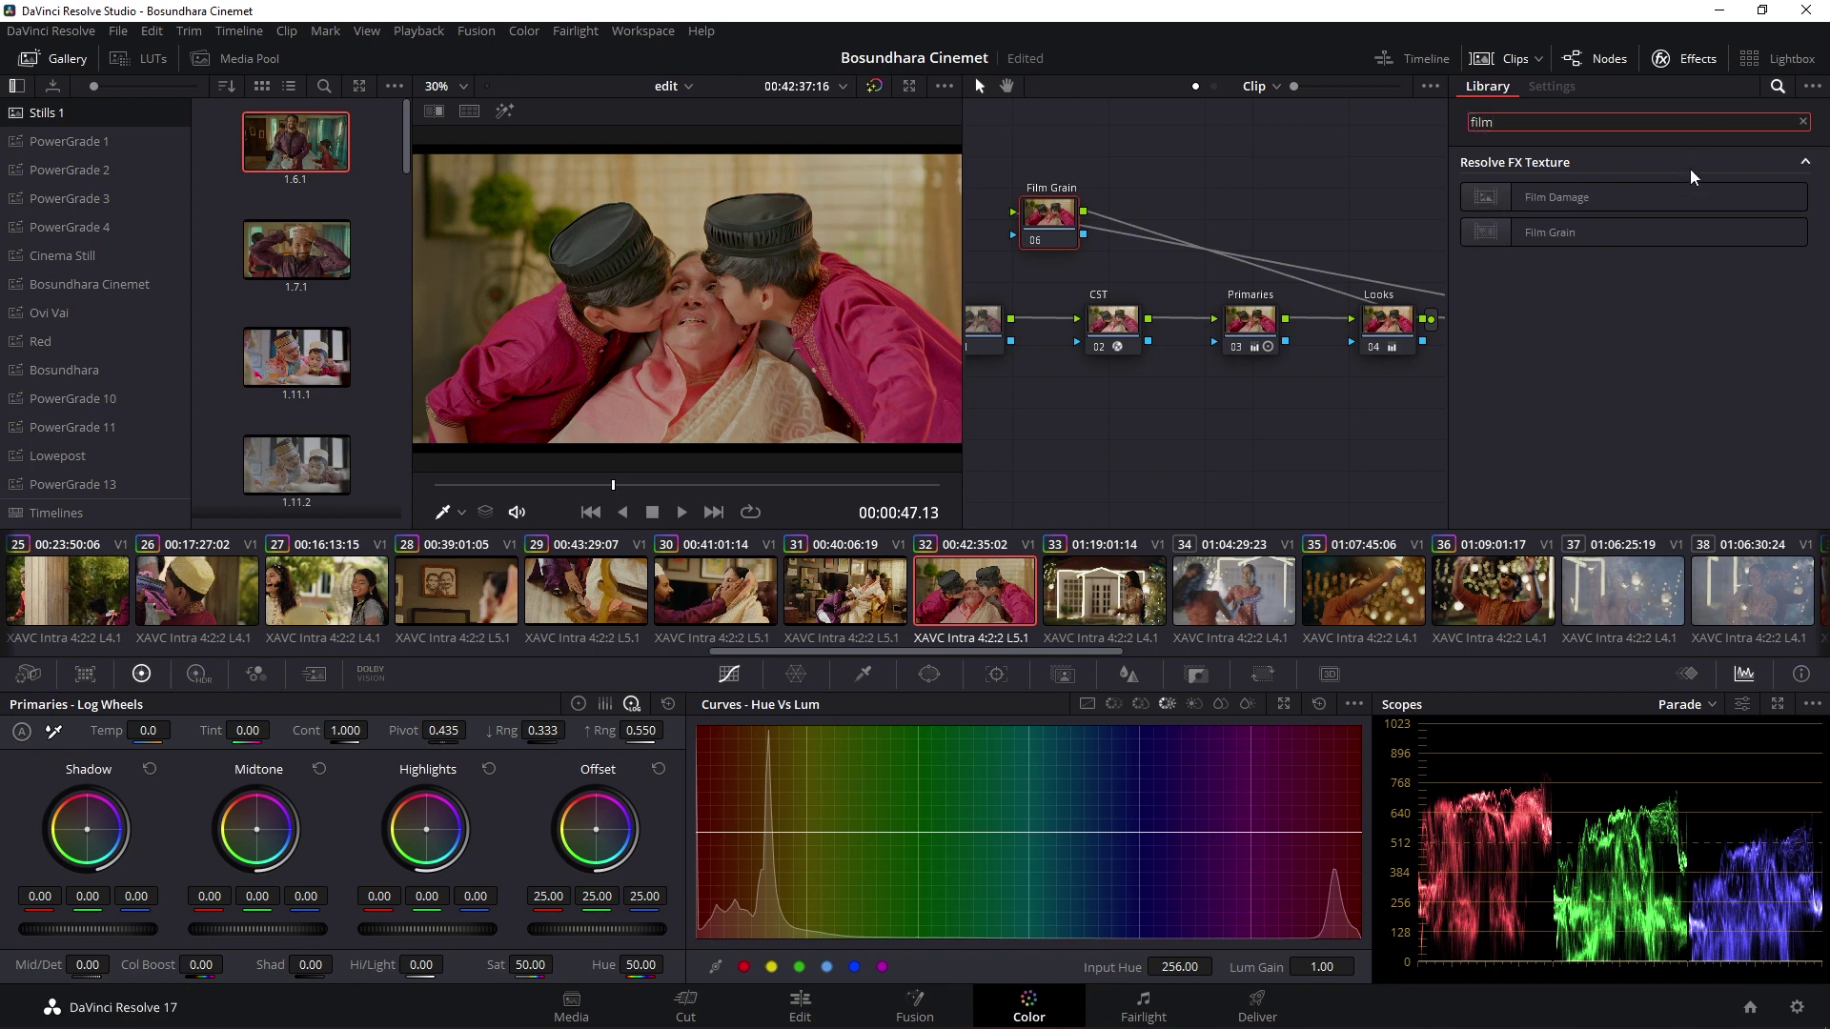
pyautogui.moveTo(1553, 233); pyautogui.dragTo(1052, 234)
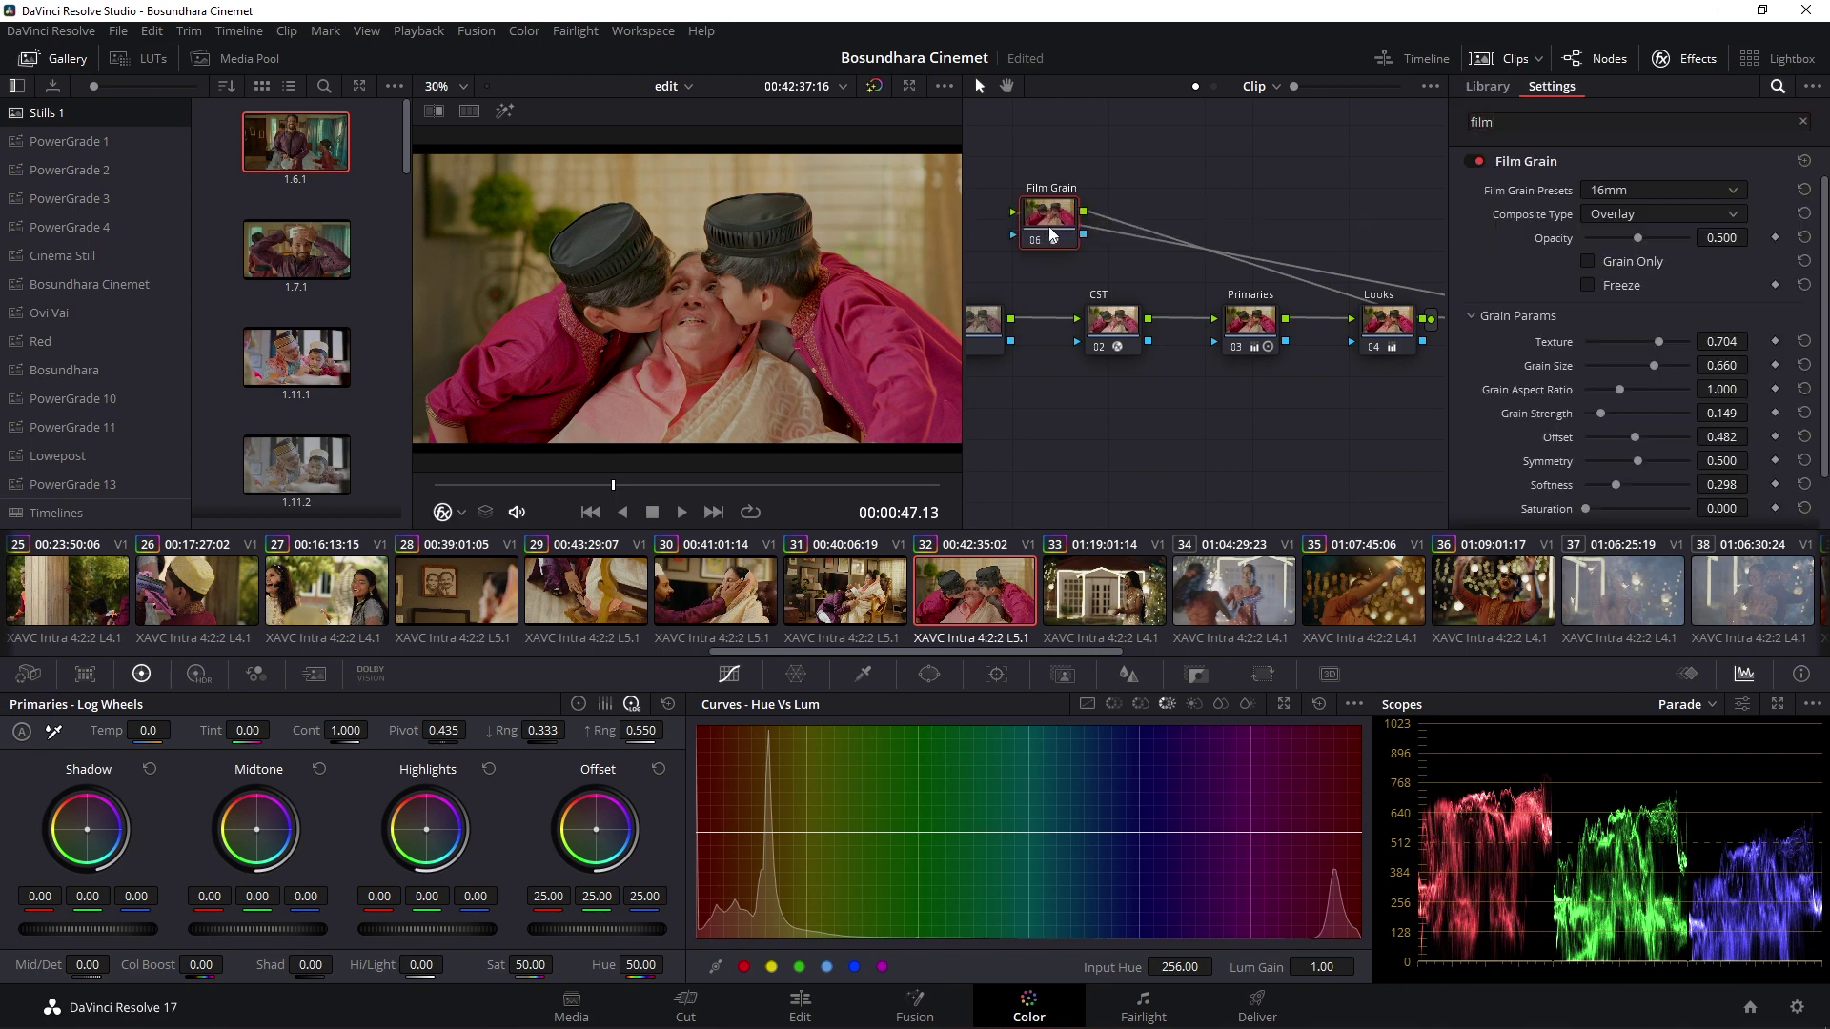
# Use the 35mm 400T preset with grain size 0.211 and strength 0.458, previewed full screen
pyautogui.click(1620, 191)
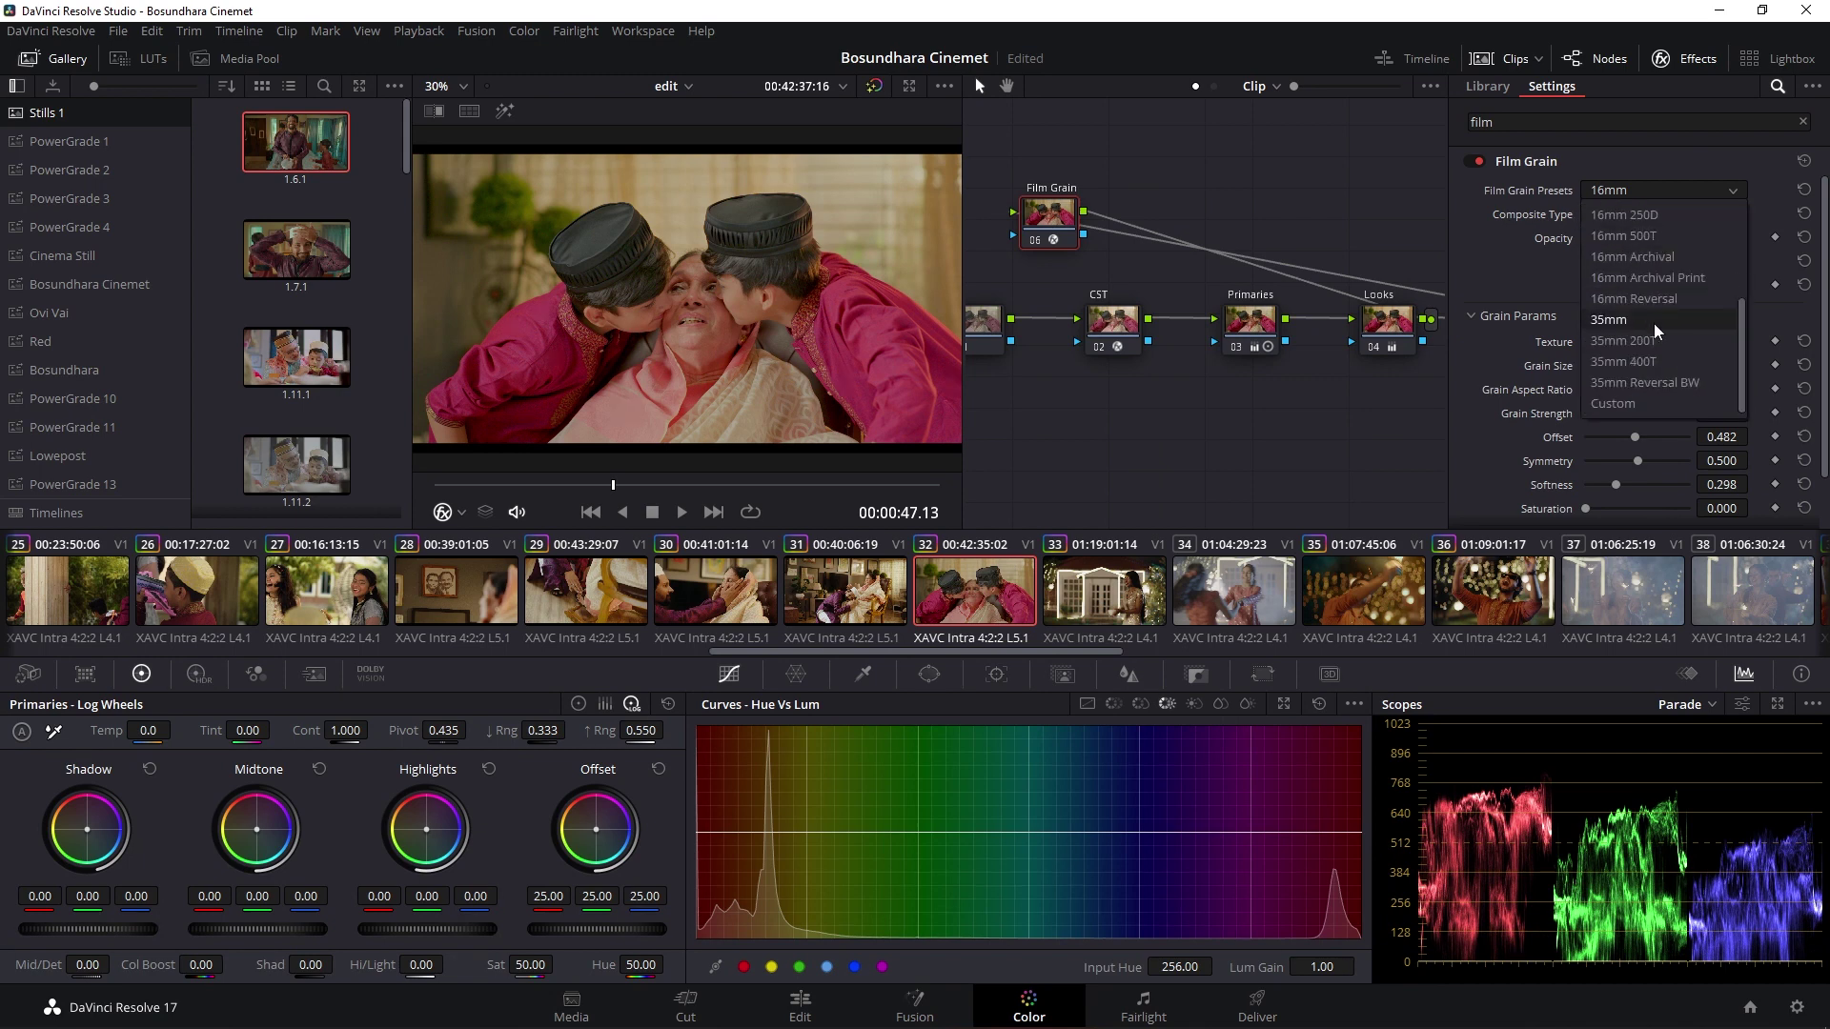
pyautogui.click(1666, 362)
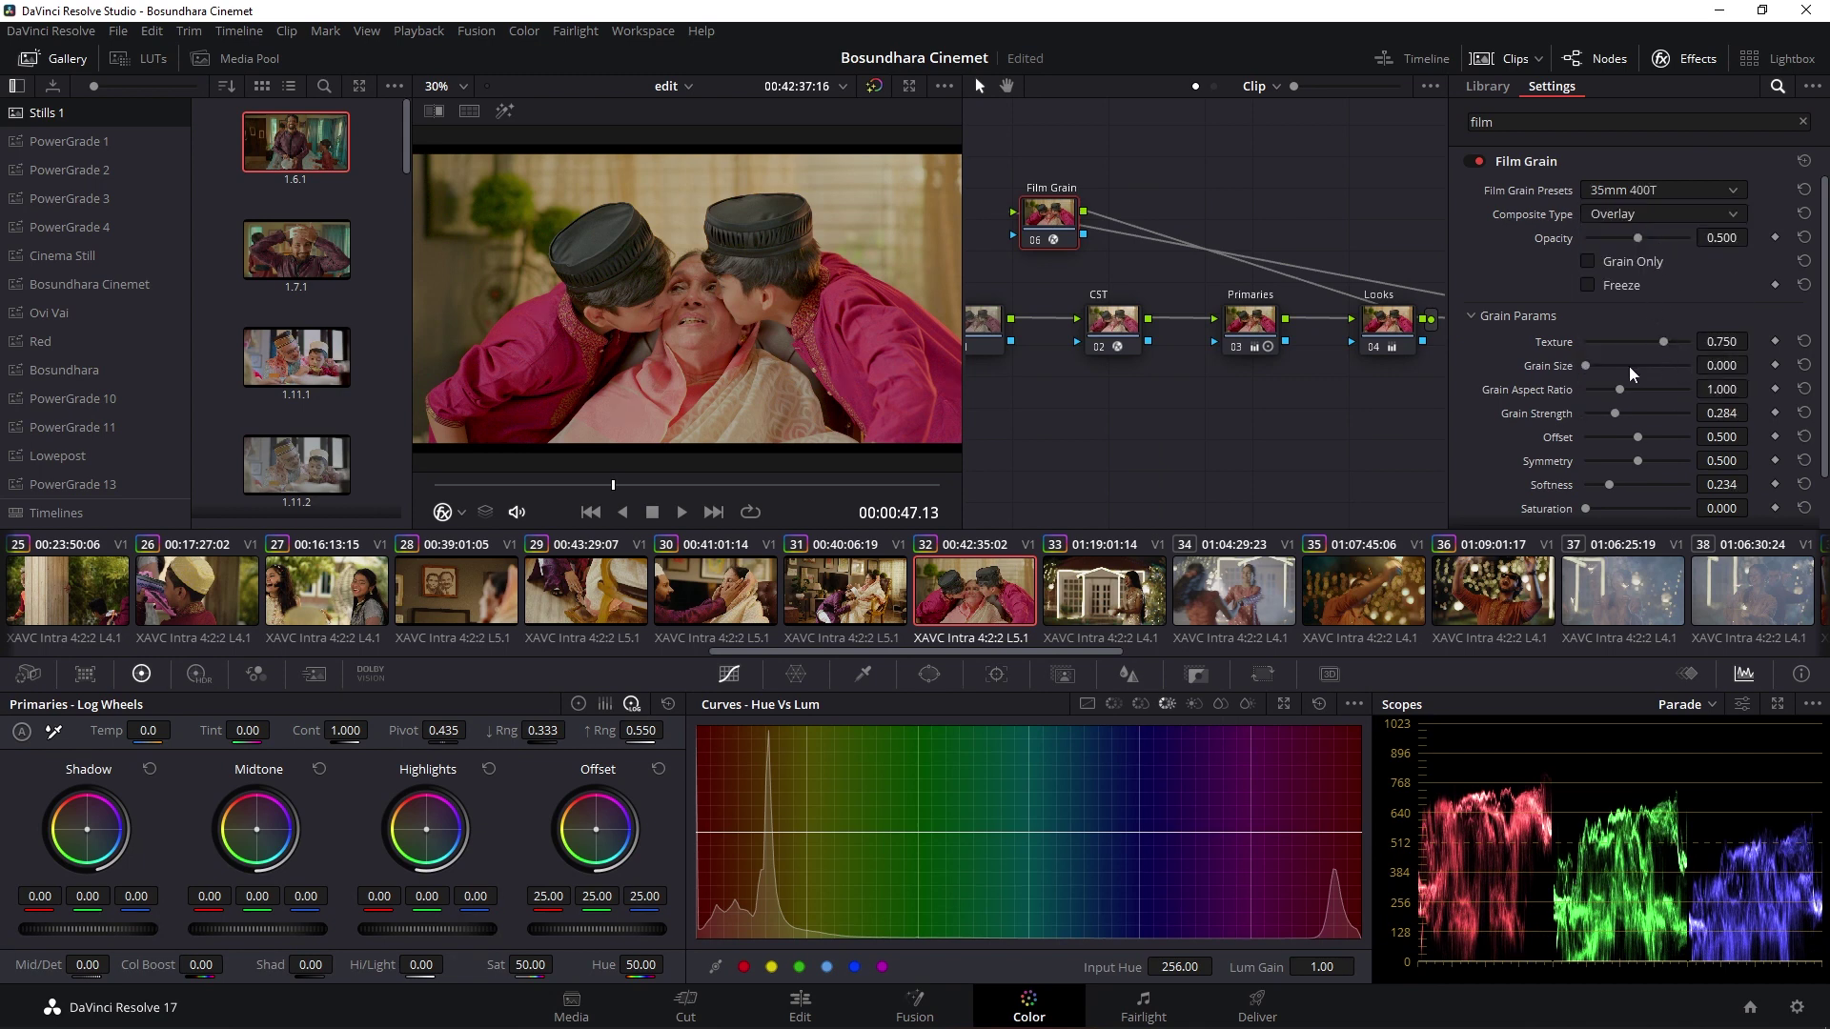
pyautogui.moveTo(1683, 366)
pyautogui.mouseDown()
pyautogui.moveTo(1609, 381)
pyautogui.moveTo(1633, 413)
pyautogui.mouseUp()
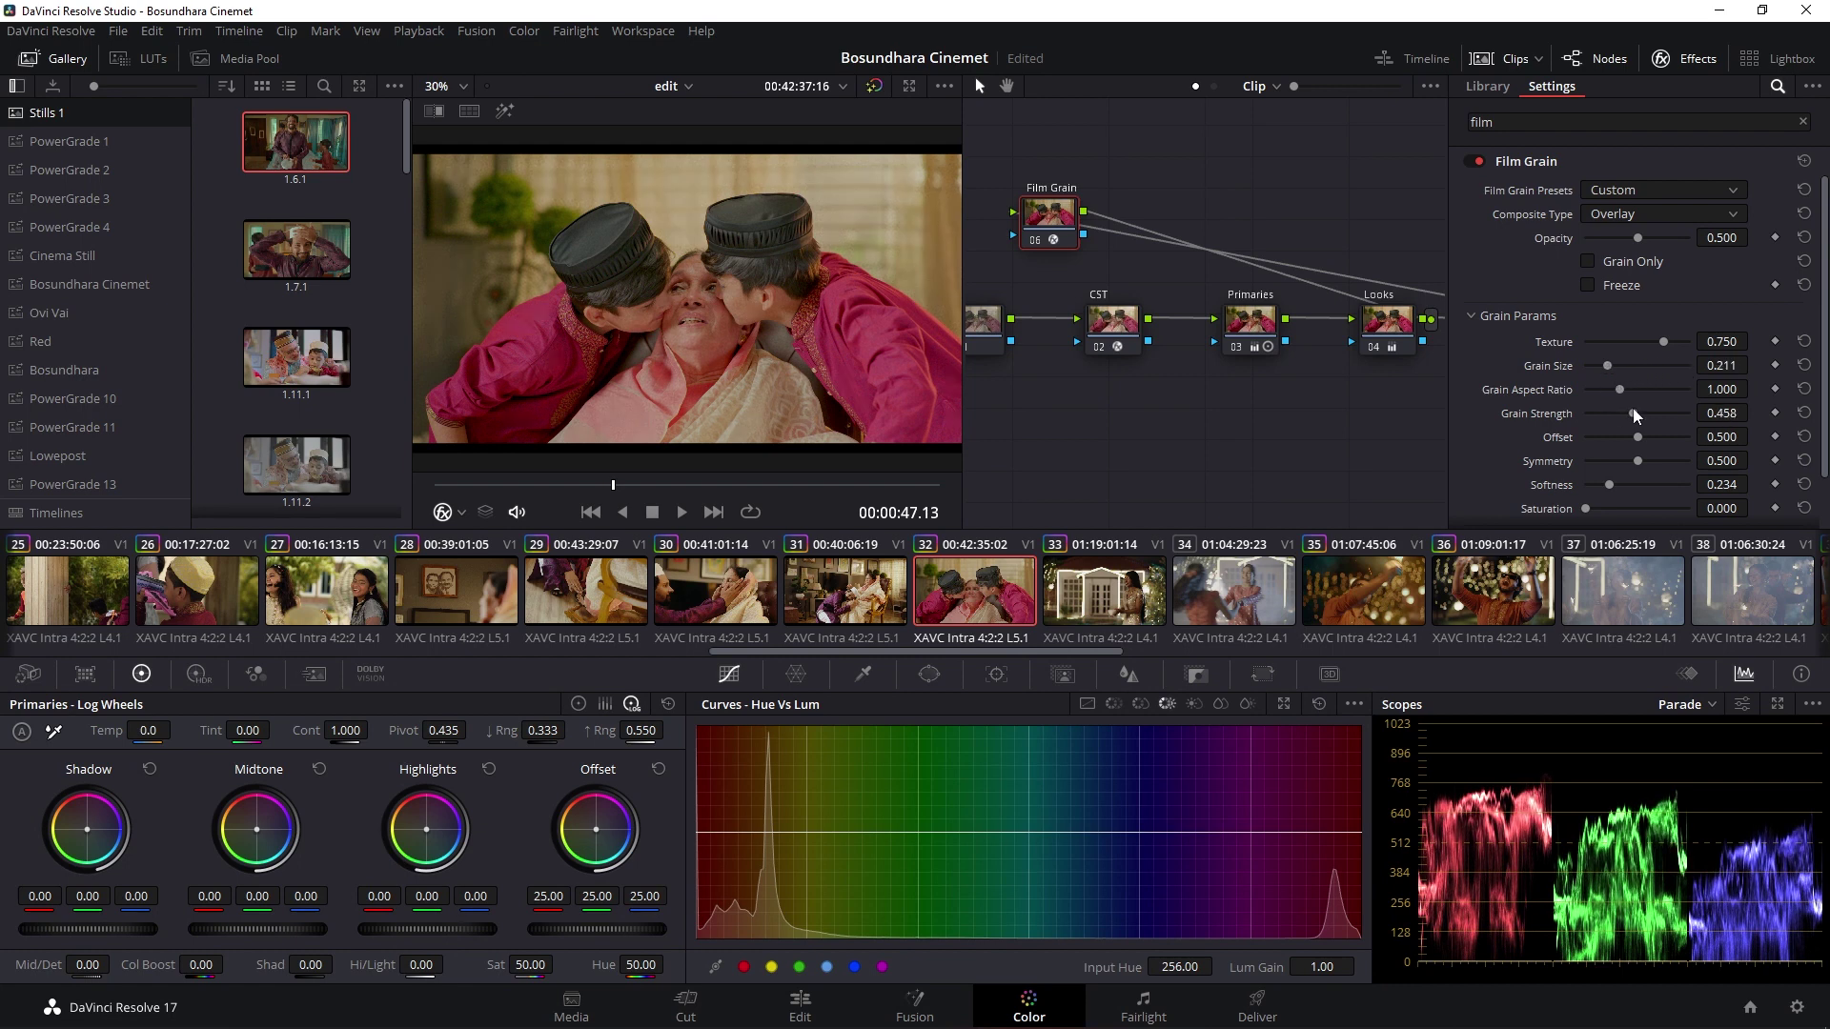
pyautogui.hotkey('ctrl', 'f')
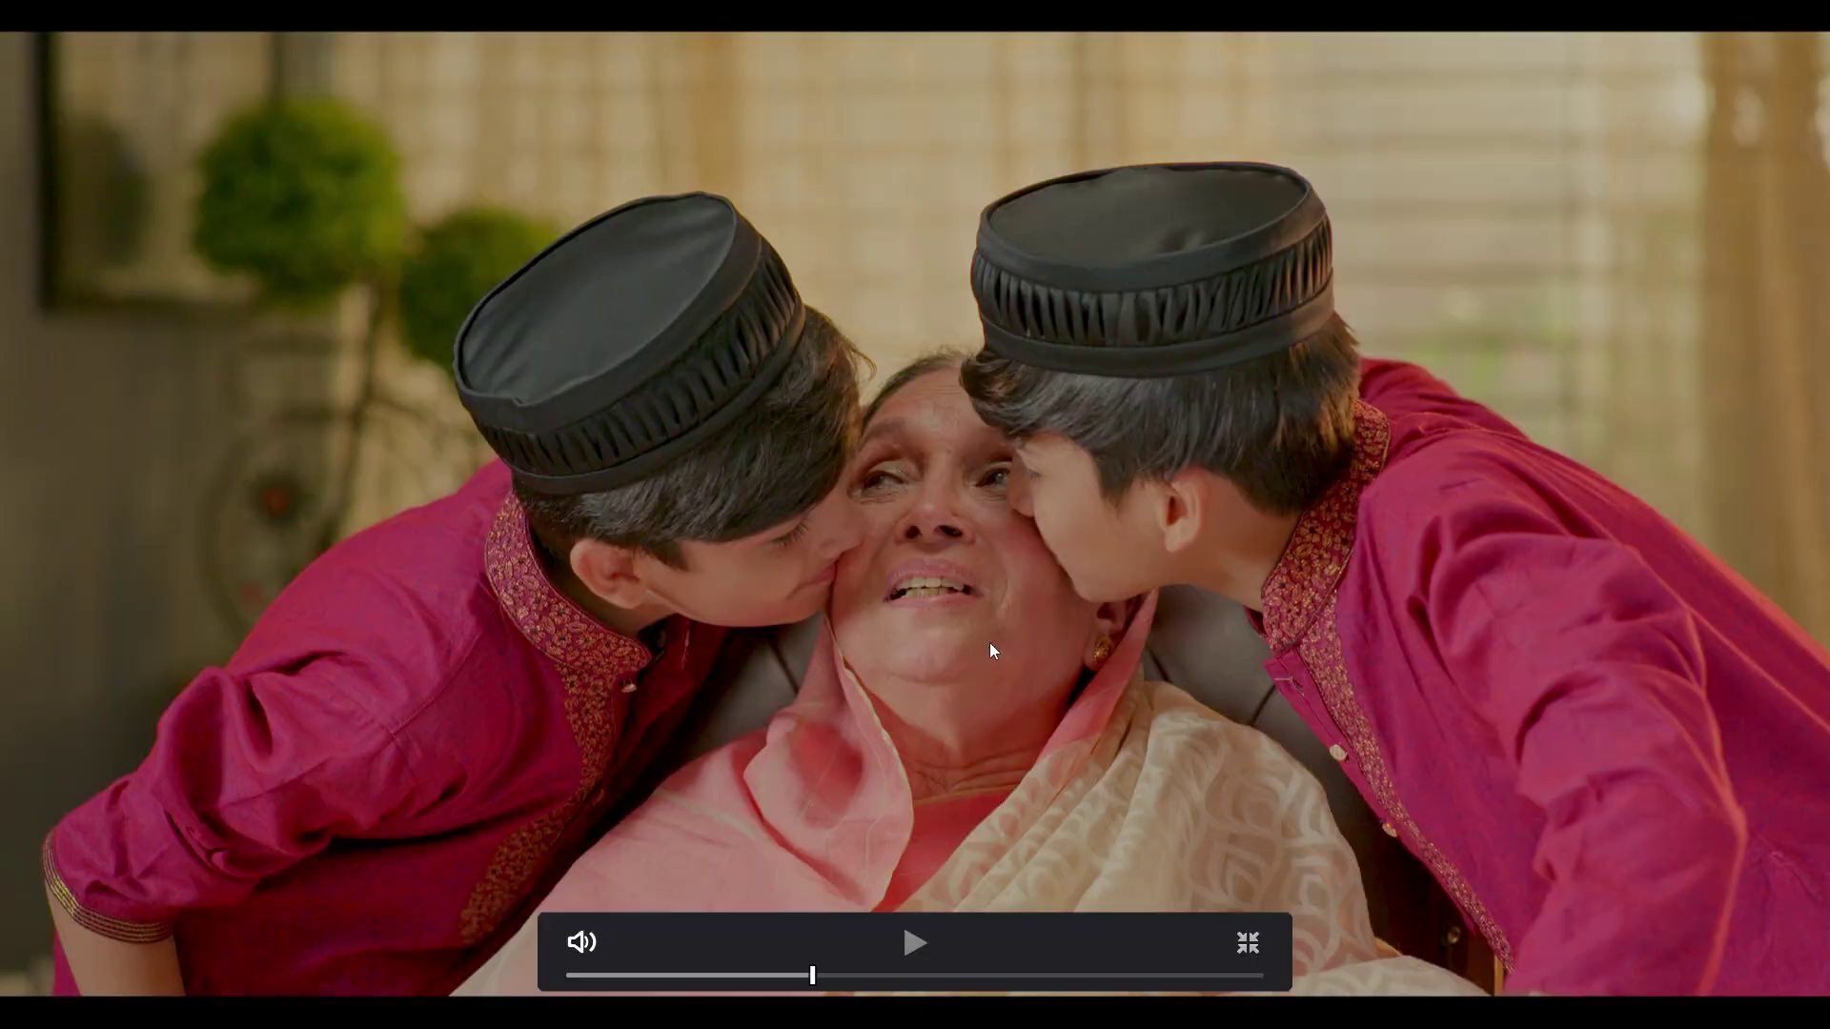
# Exit full screen and clean up the node graph layout
pyautogui.press('Escape')
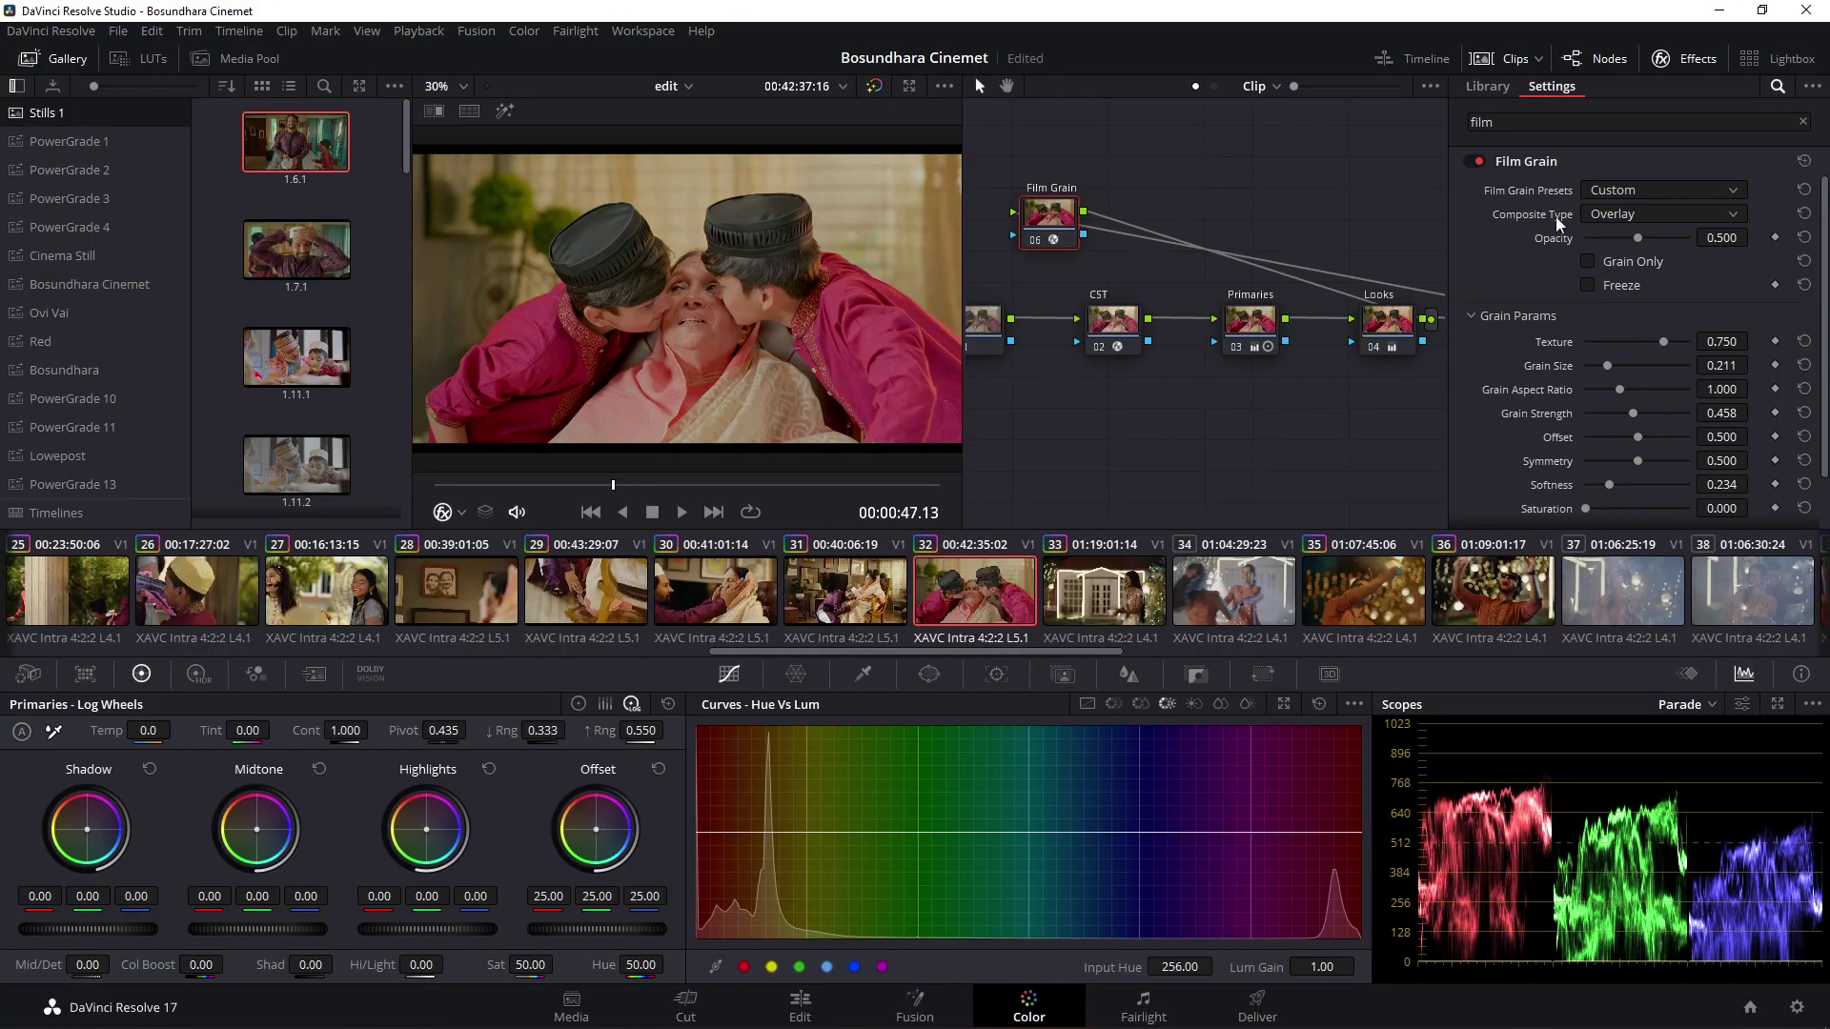
pyautogui.rightClick(1227, 152)
pyautogui.click(1334, 368)
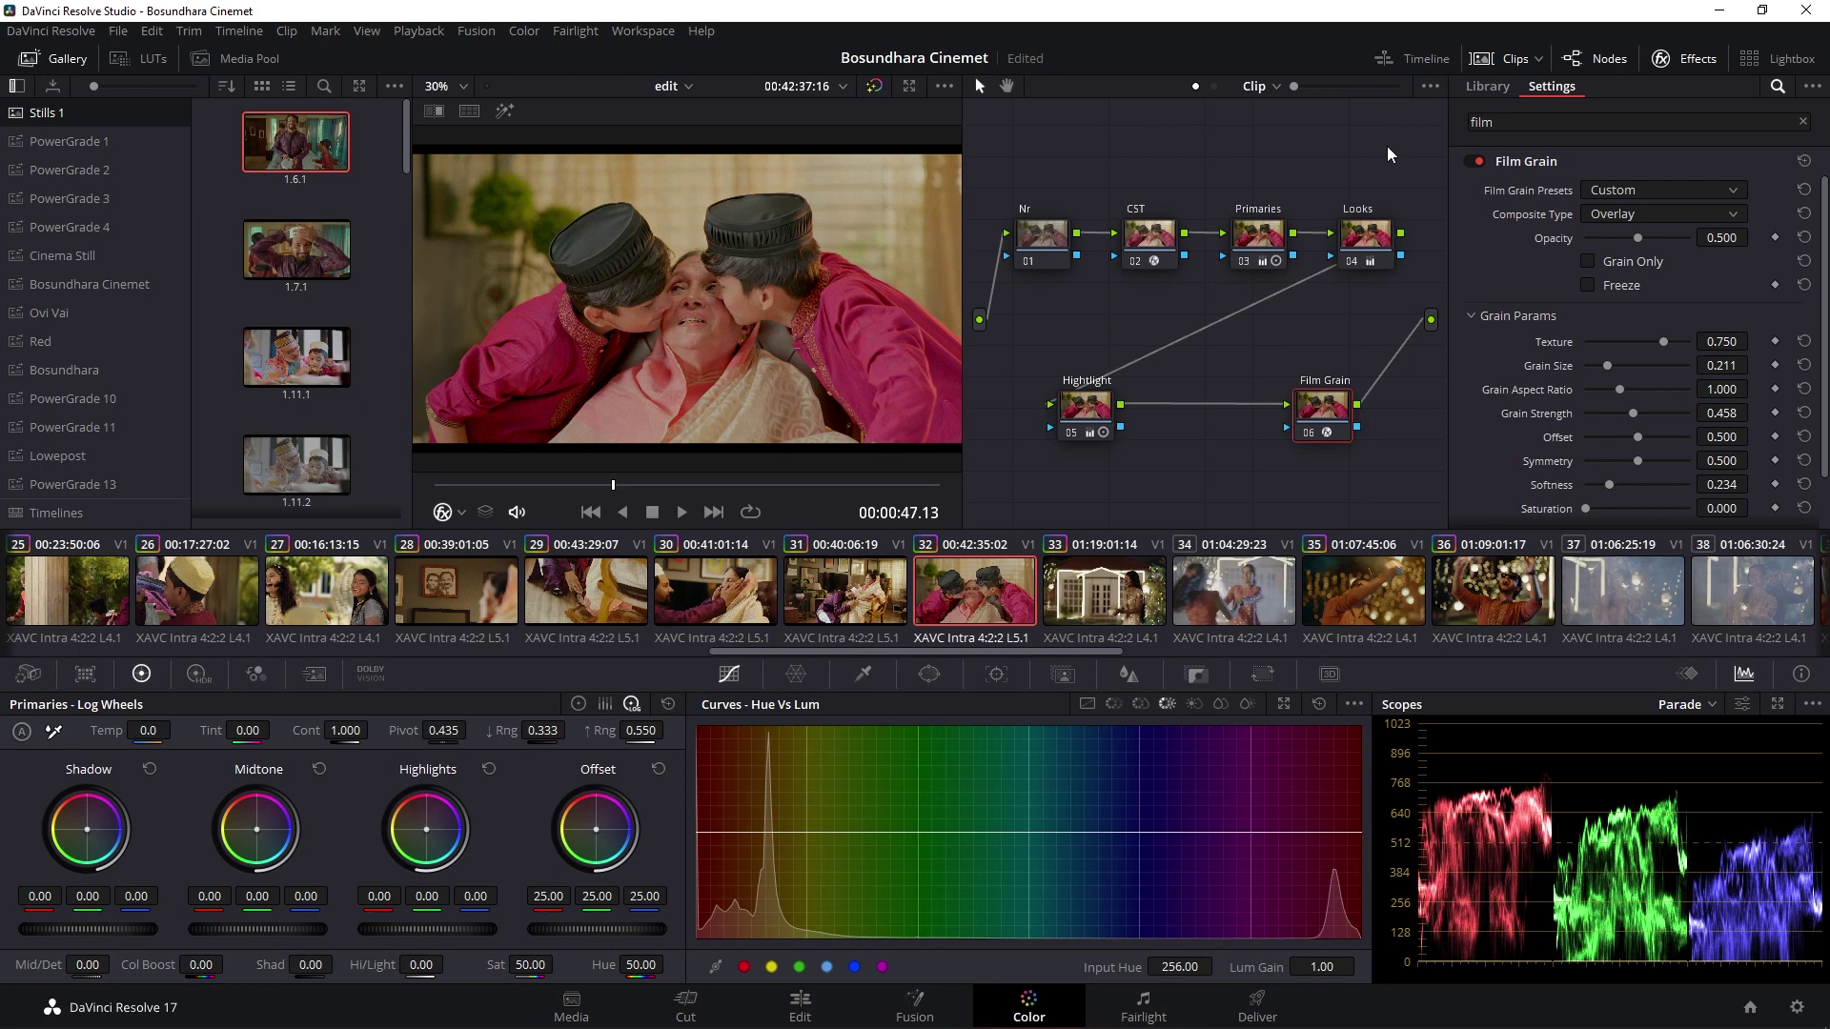
pyautogui.rightClick(1350, 135)
pyautogui.click(1428, 355)
# Hide the clips strip and effects library, then add serial node 07 after Film Grain
pyautogui.click(1519, 55)
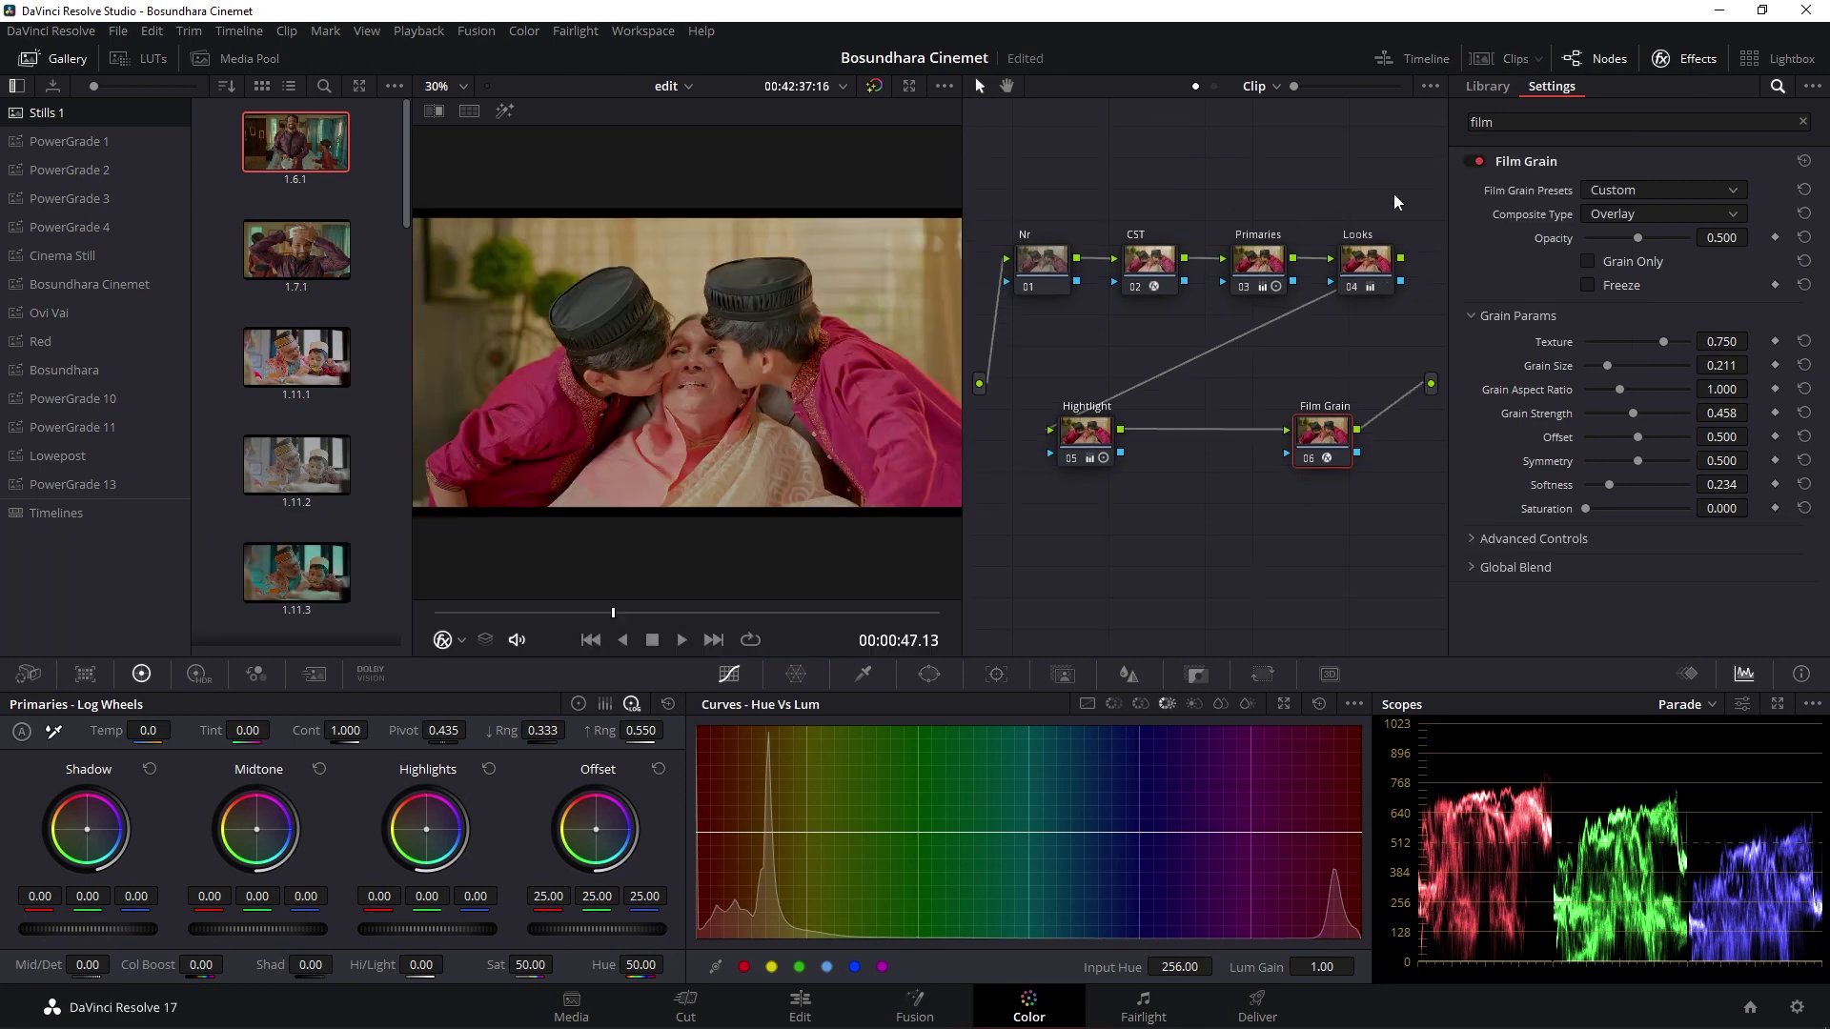
pyautogui.rightClick(1267, 147)
pyautogui.click(1362, 359)
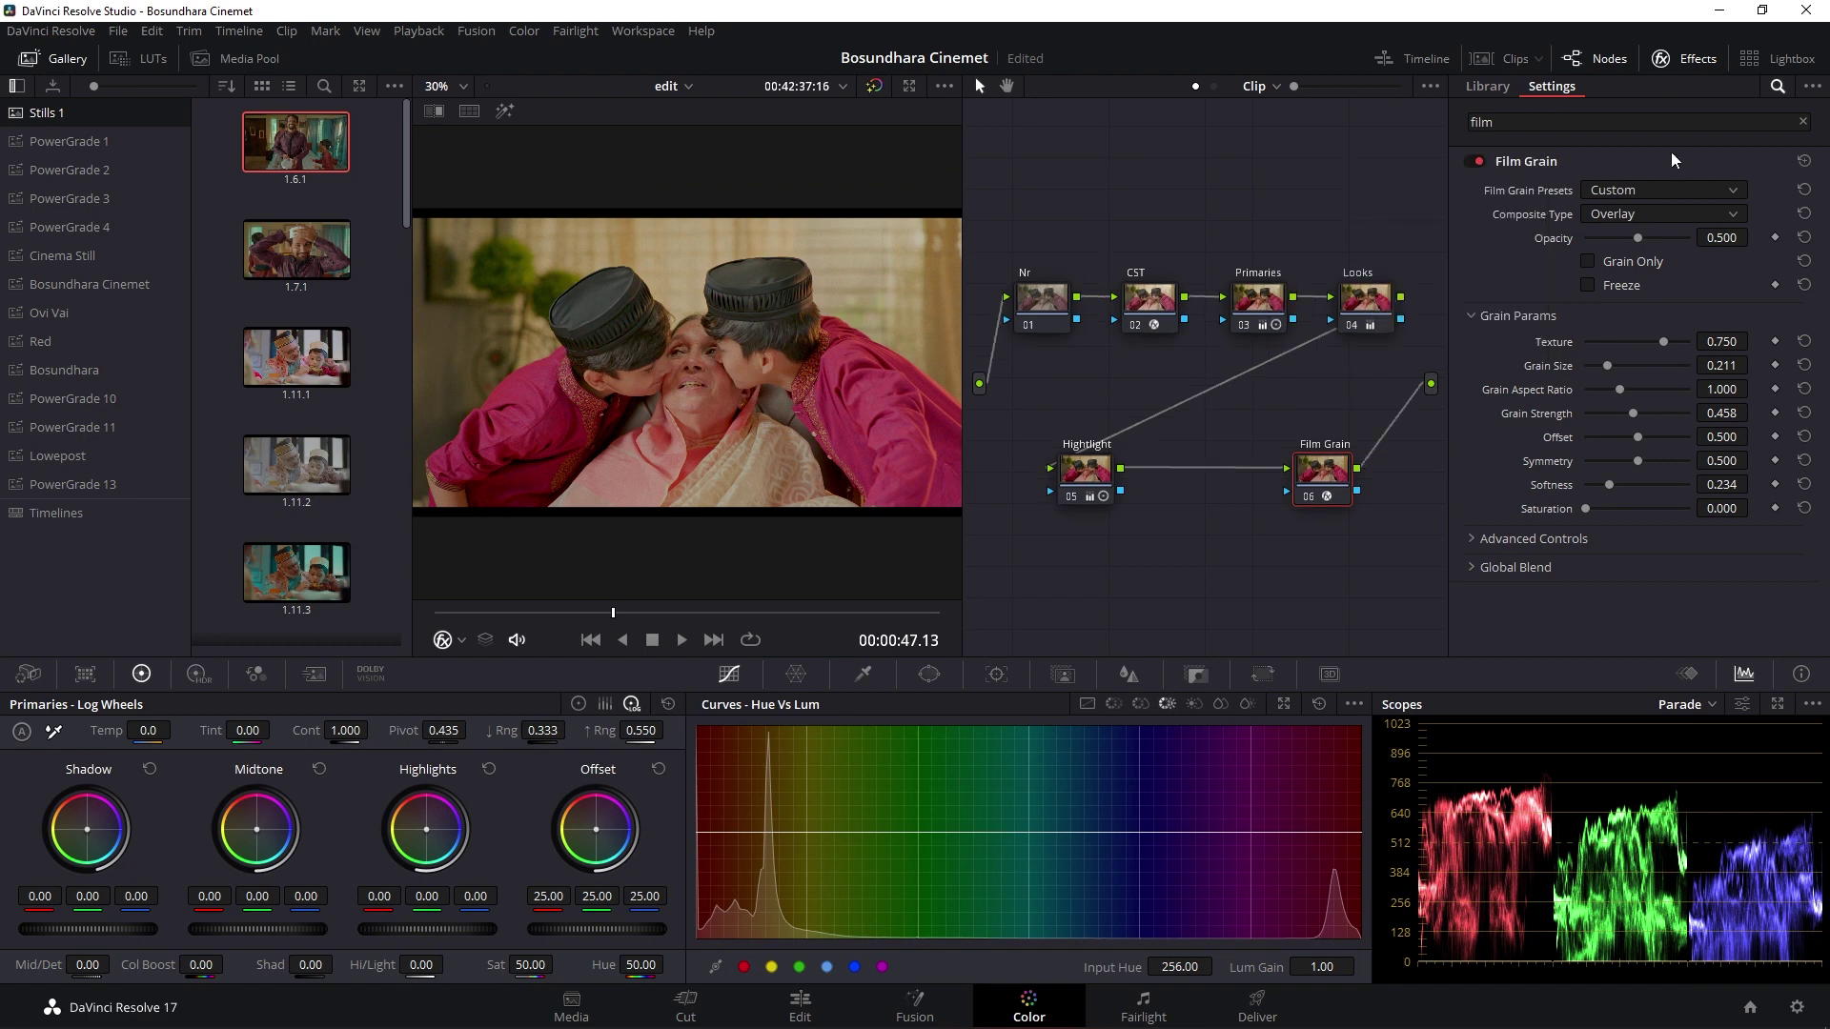
pyautogui.click(1687, 59)
pyautogui.moveTo(1393, 481); pyautogui.dragTo(1325, 467)
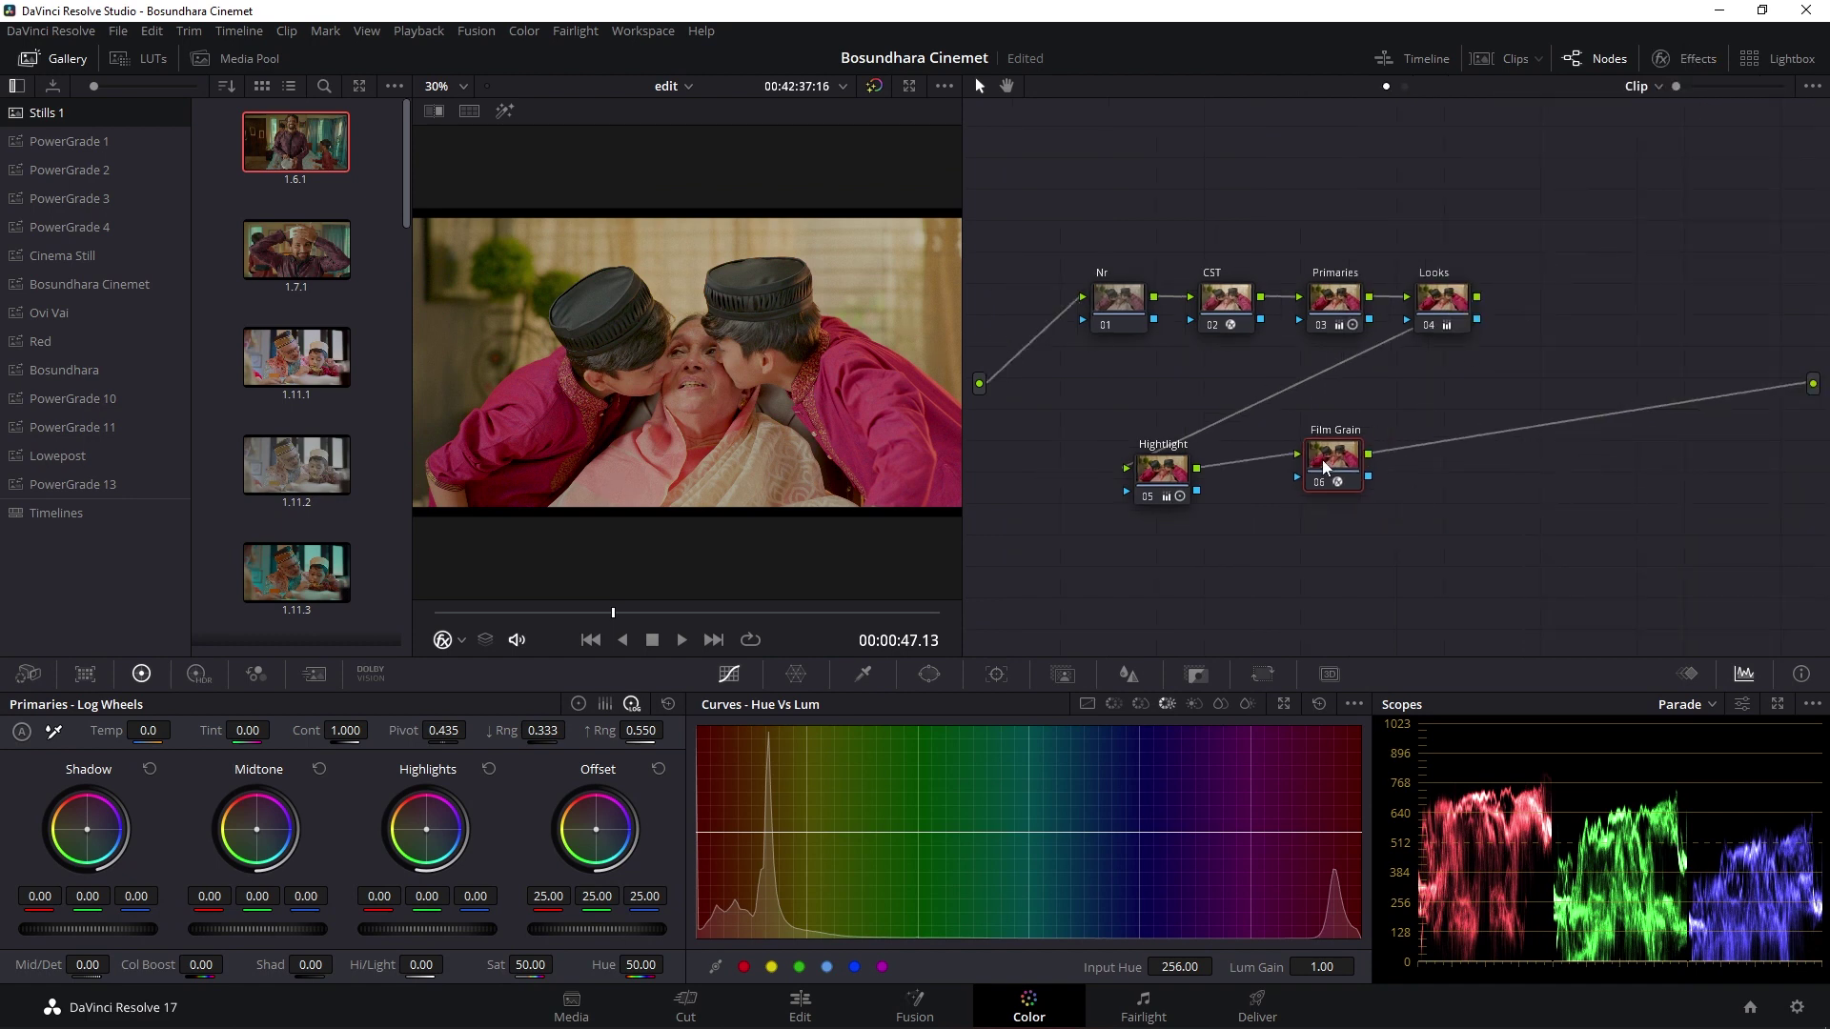
pyautogui.hotkey('alt', 's')
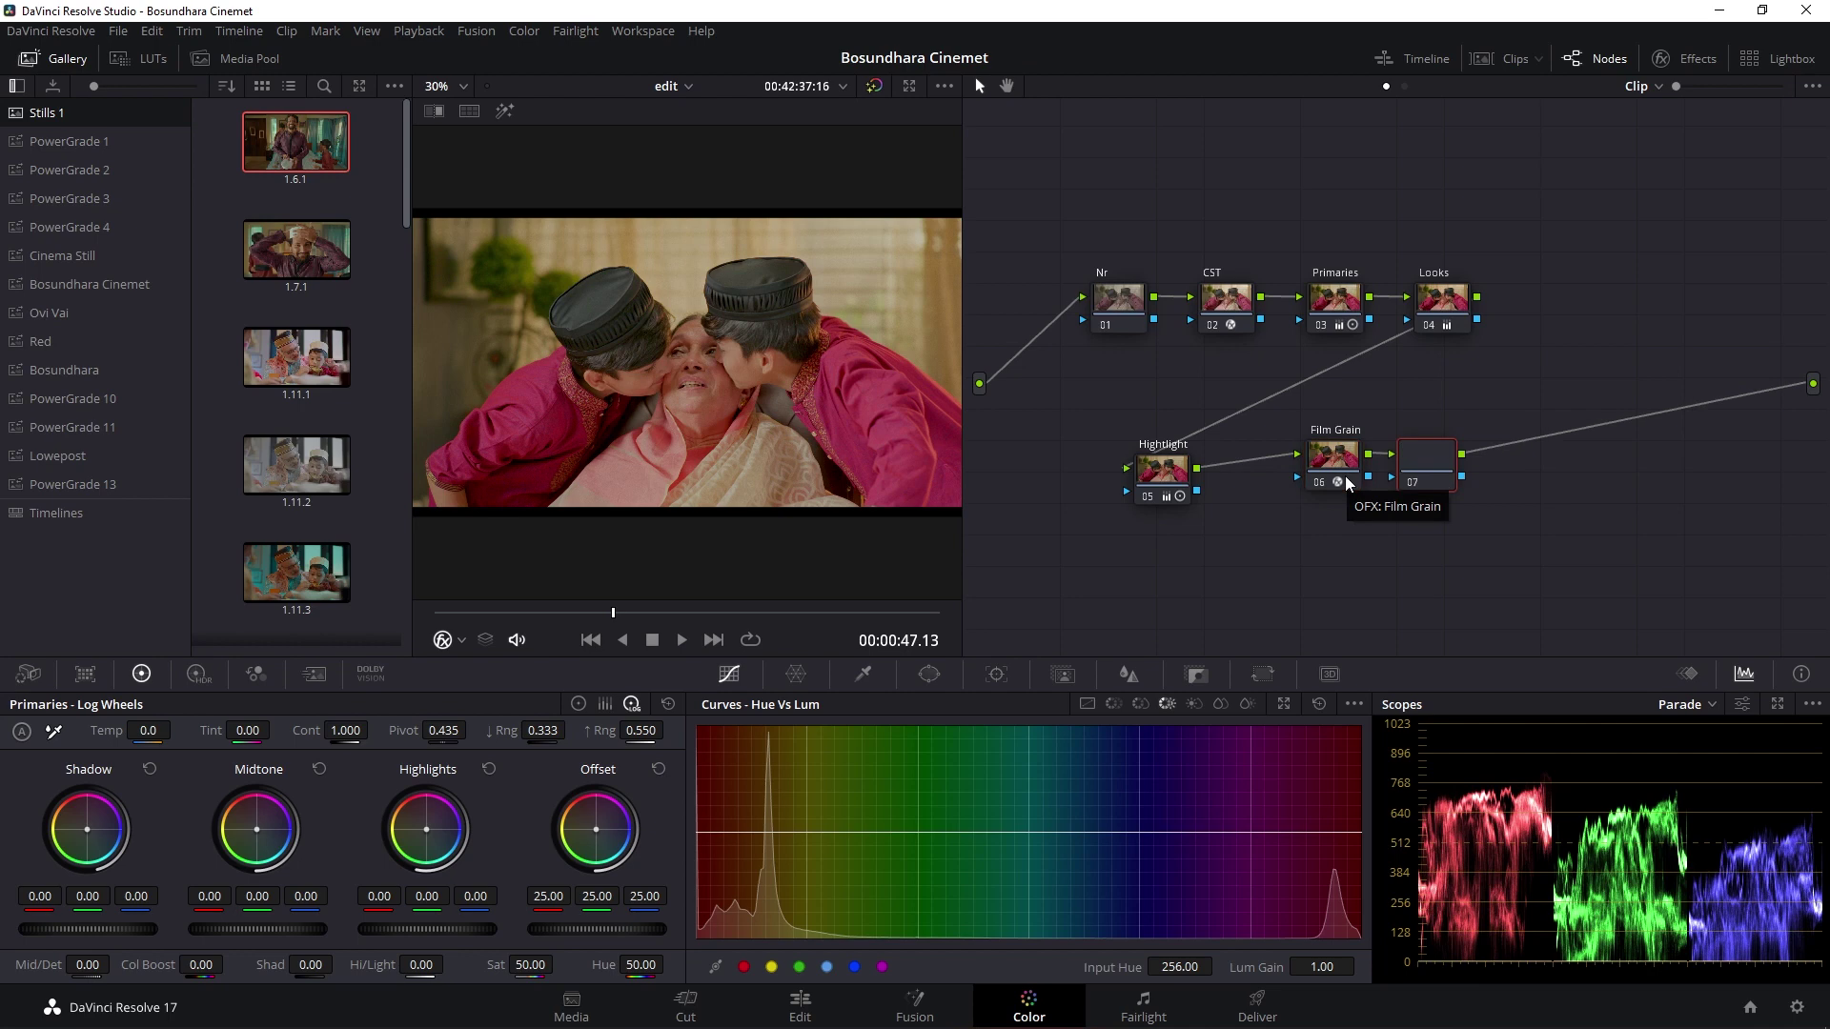
# Browse the stills of the Gallery's PowerGrade, Lowepost, Bosundhara and other albums
pyautogui.click(89, 231)
pyautogui.click(83, 282)
pyautogui.click(42, 324)
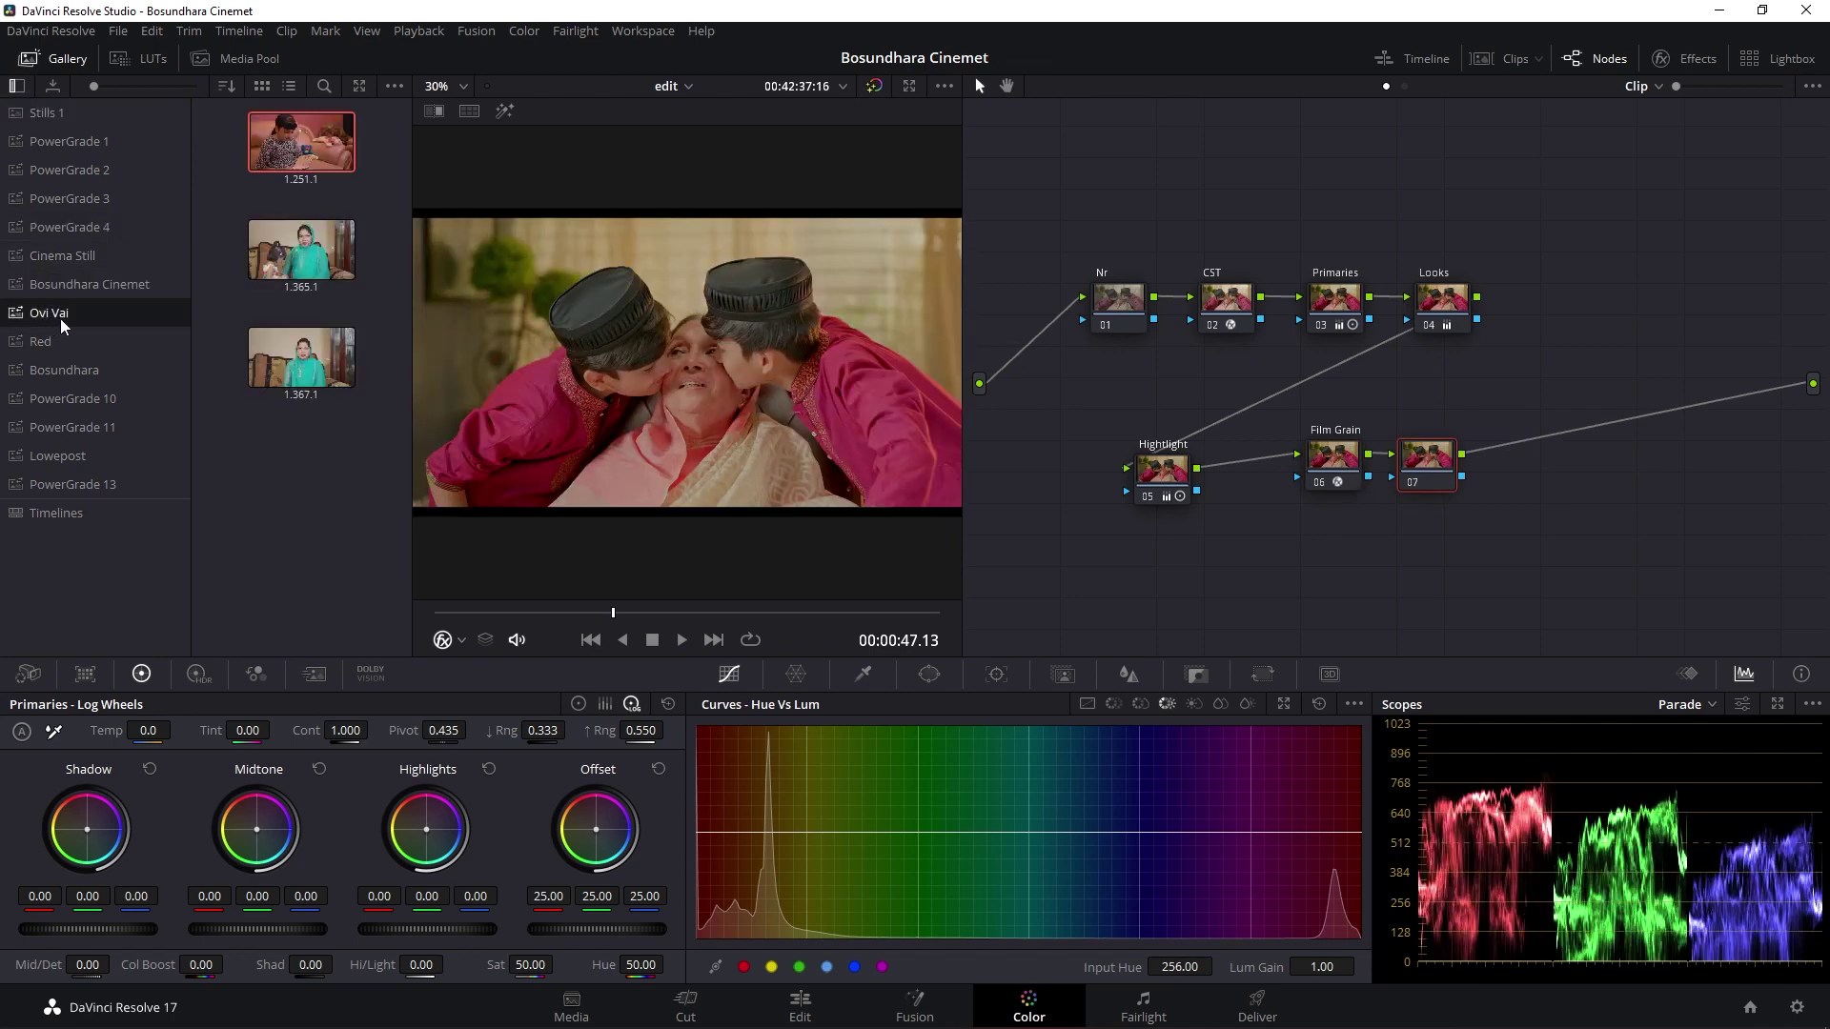
pyautogui.click(71, 250)
pyautogui.click(82, 231)
pyautogui.click(79, 198)
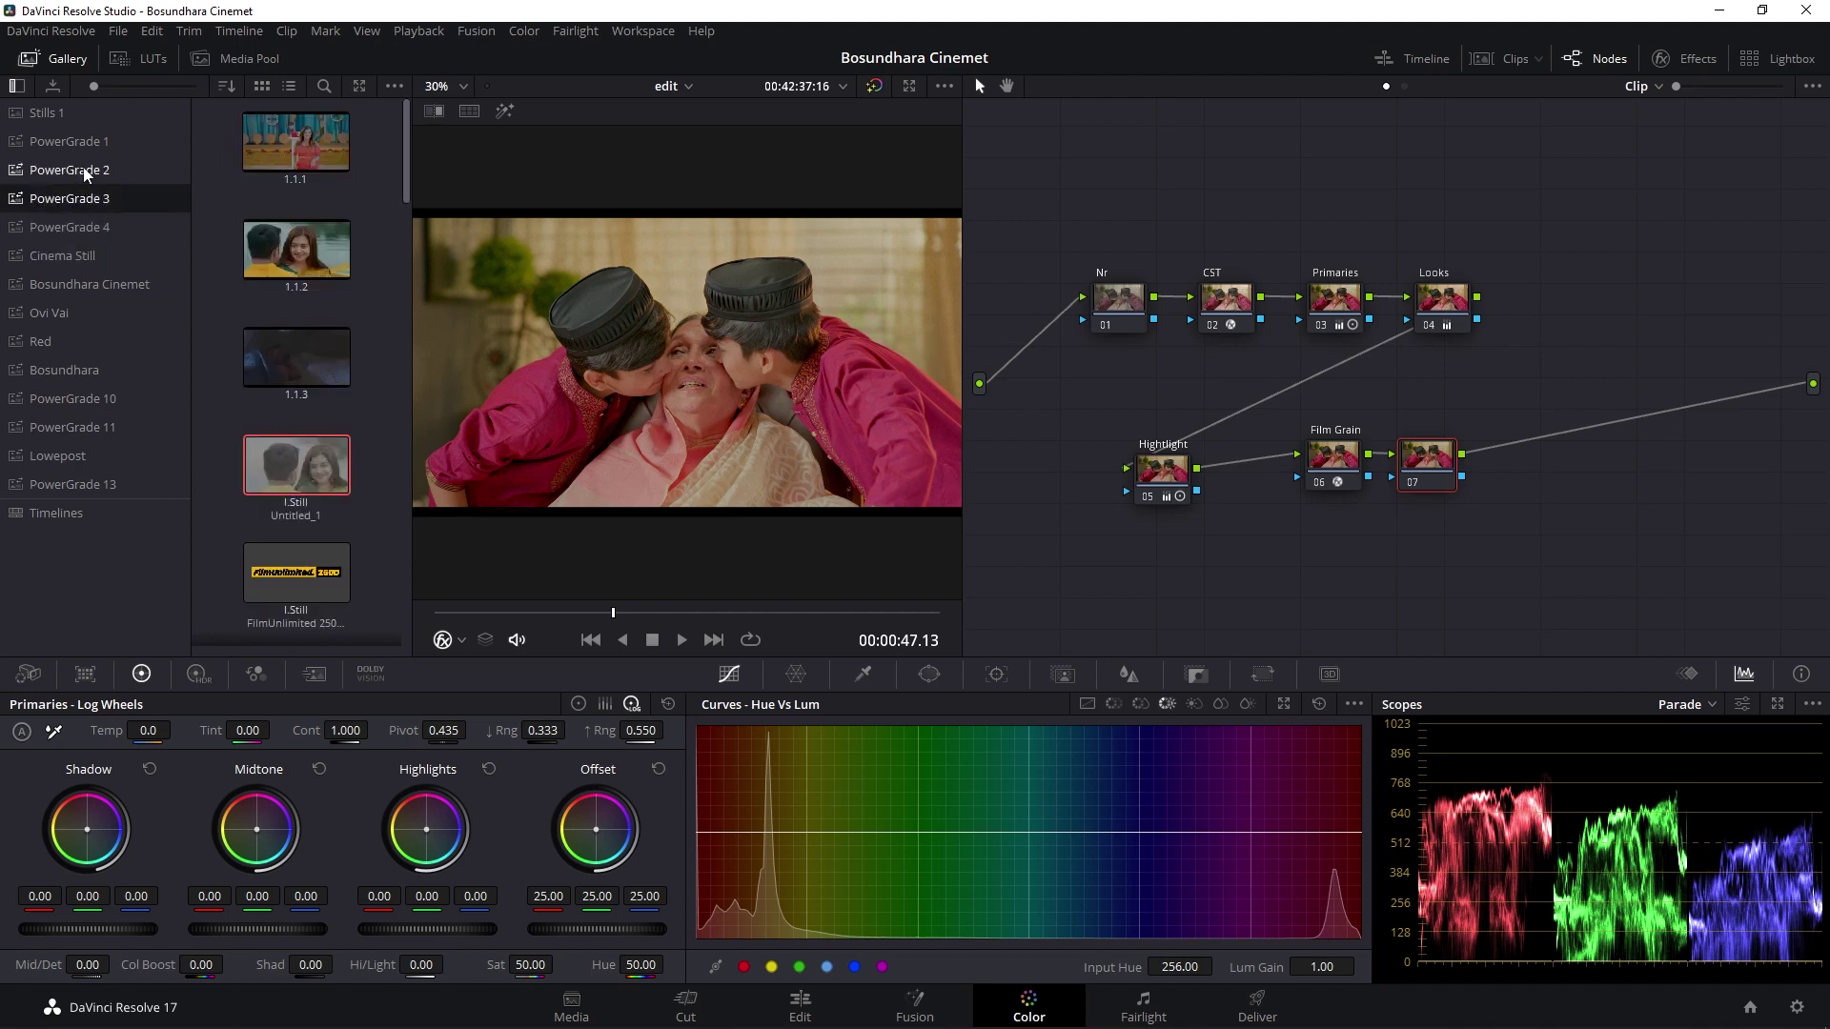
pyautogui.click(86, 172)
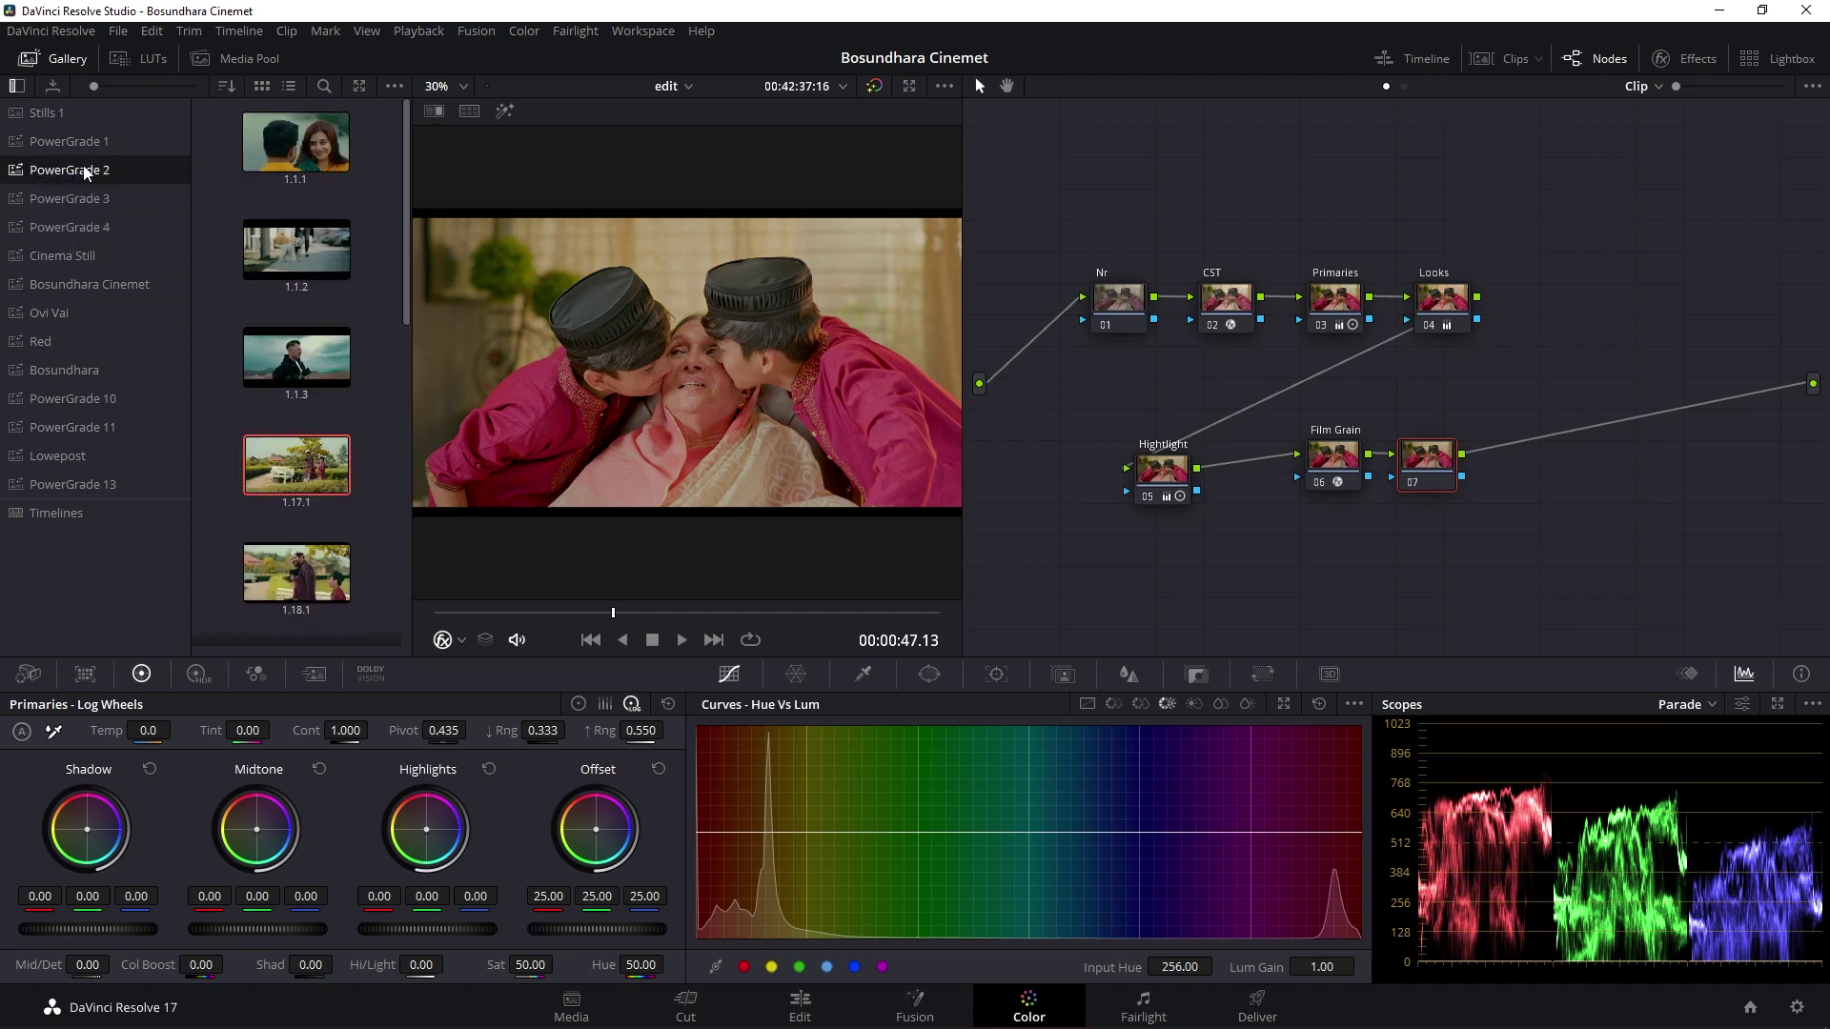
pyautogui.click(69, 143)
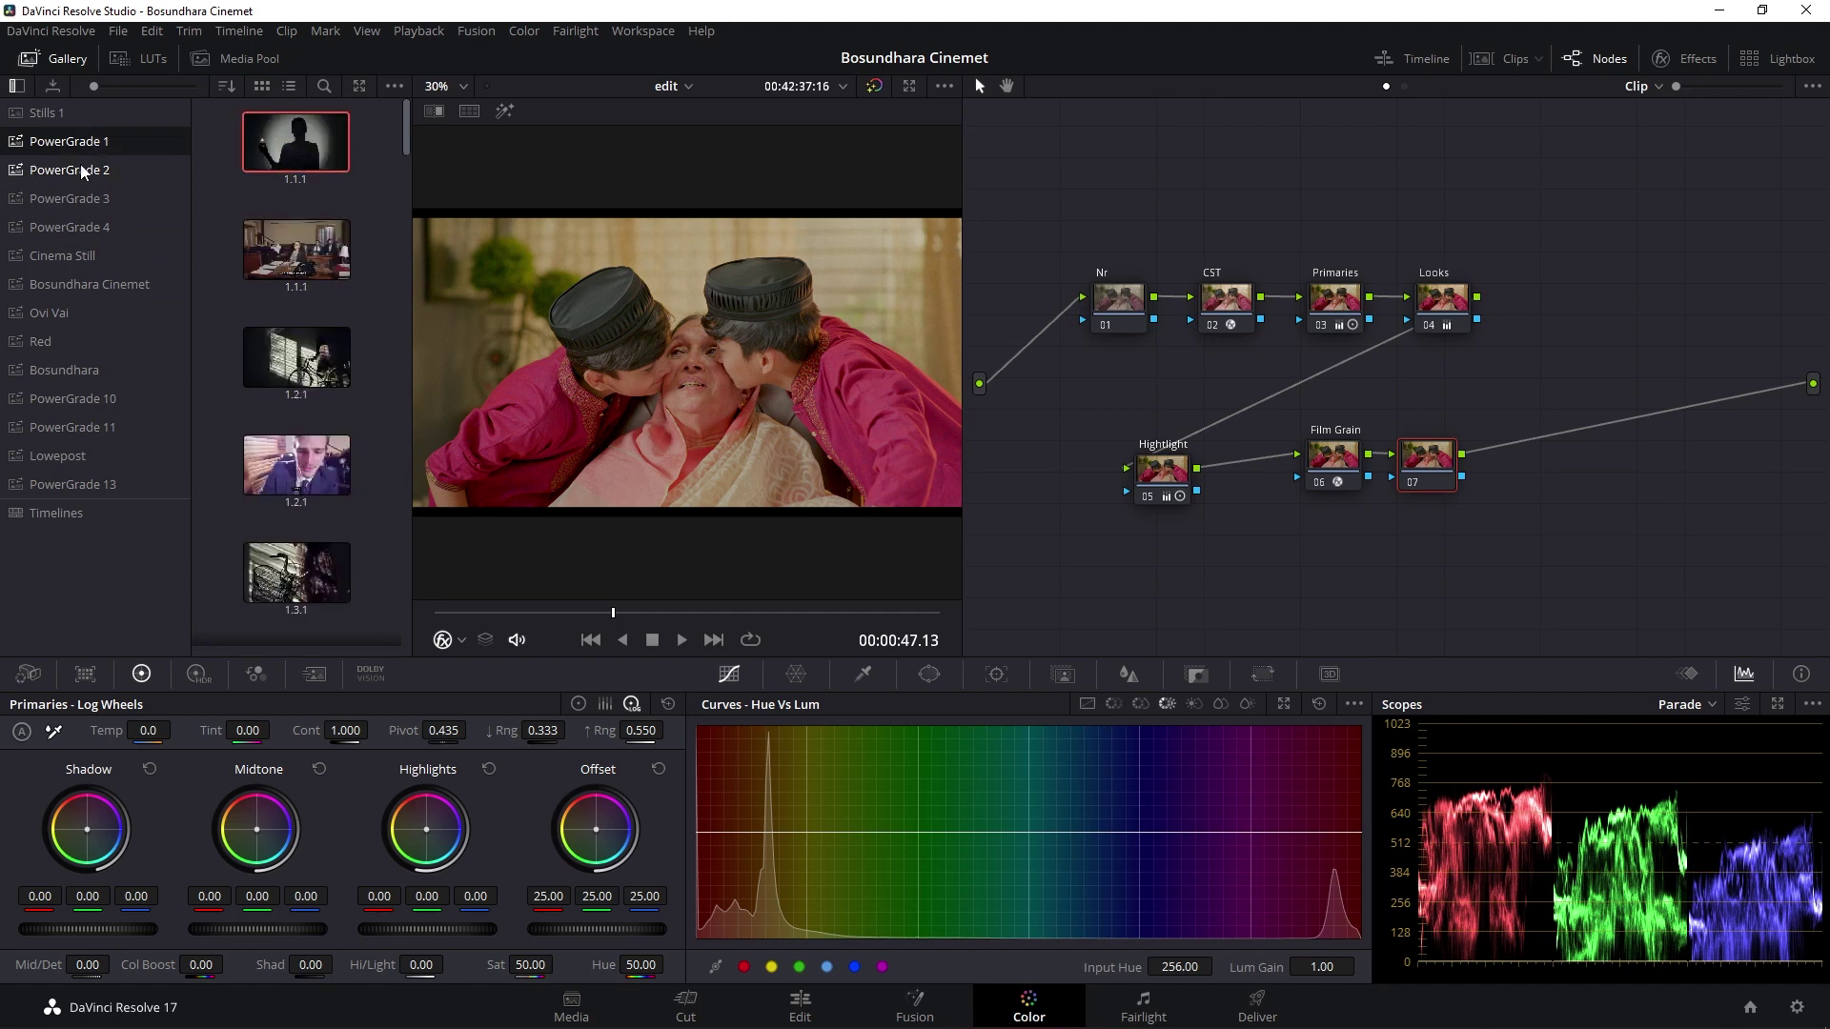
pyautogui.click(76, 402)
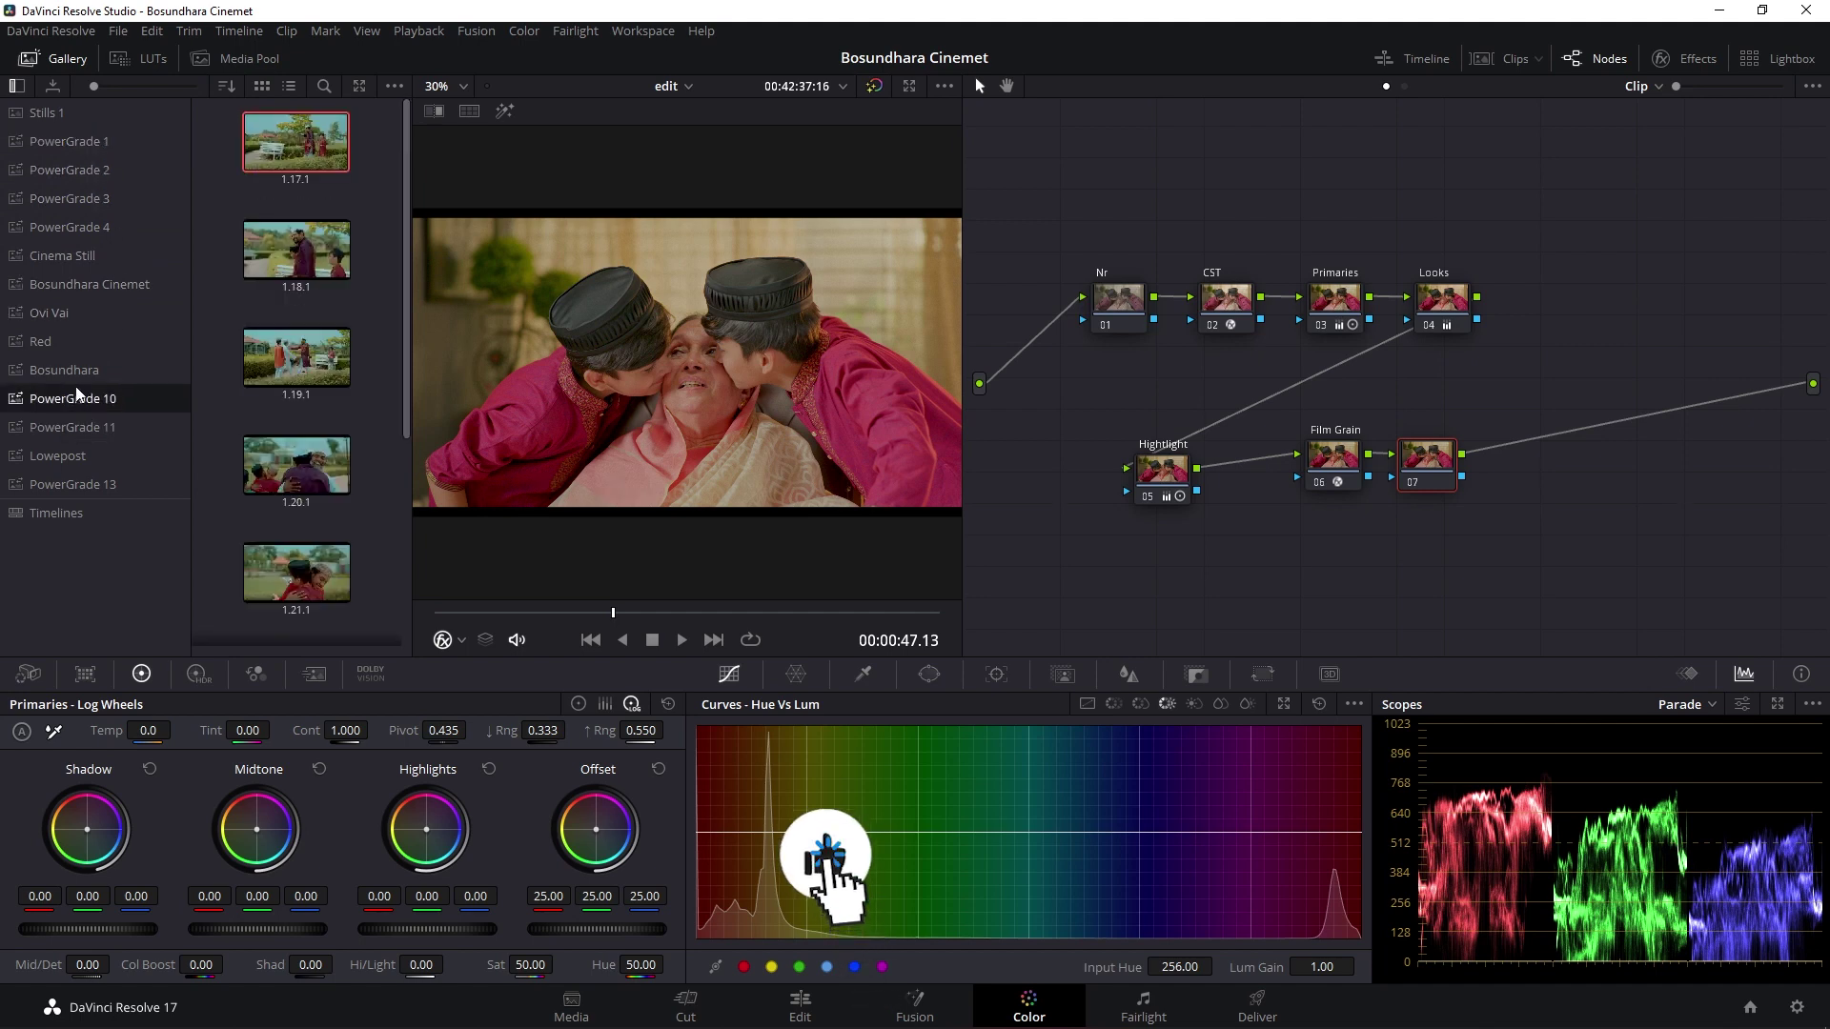
pyautogui.click(72, 459)
pyautogui.click(80, 486)
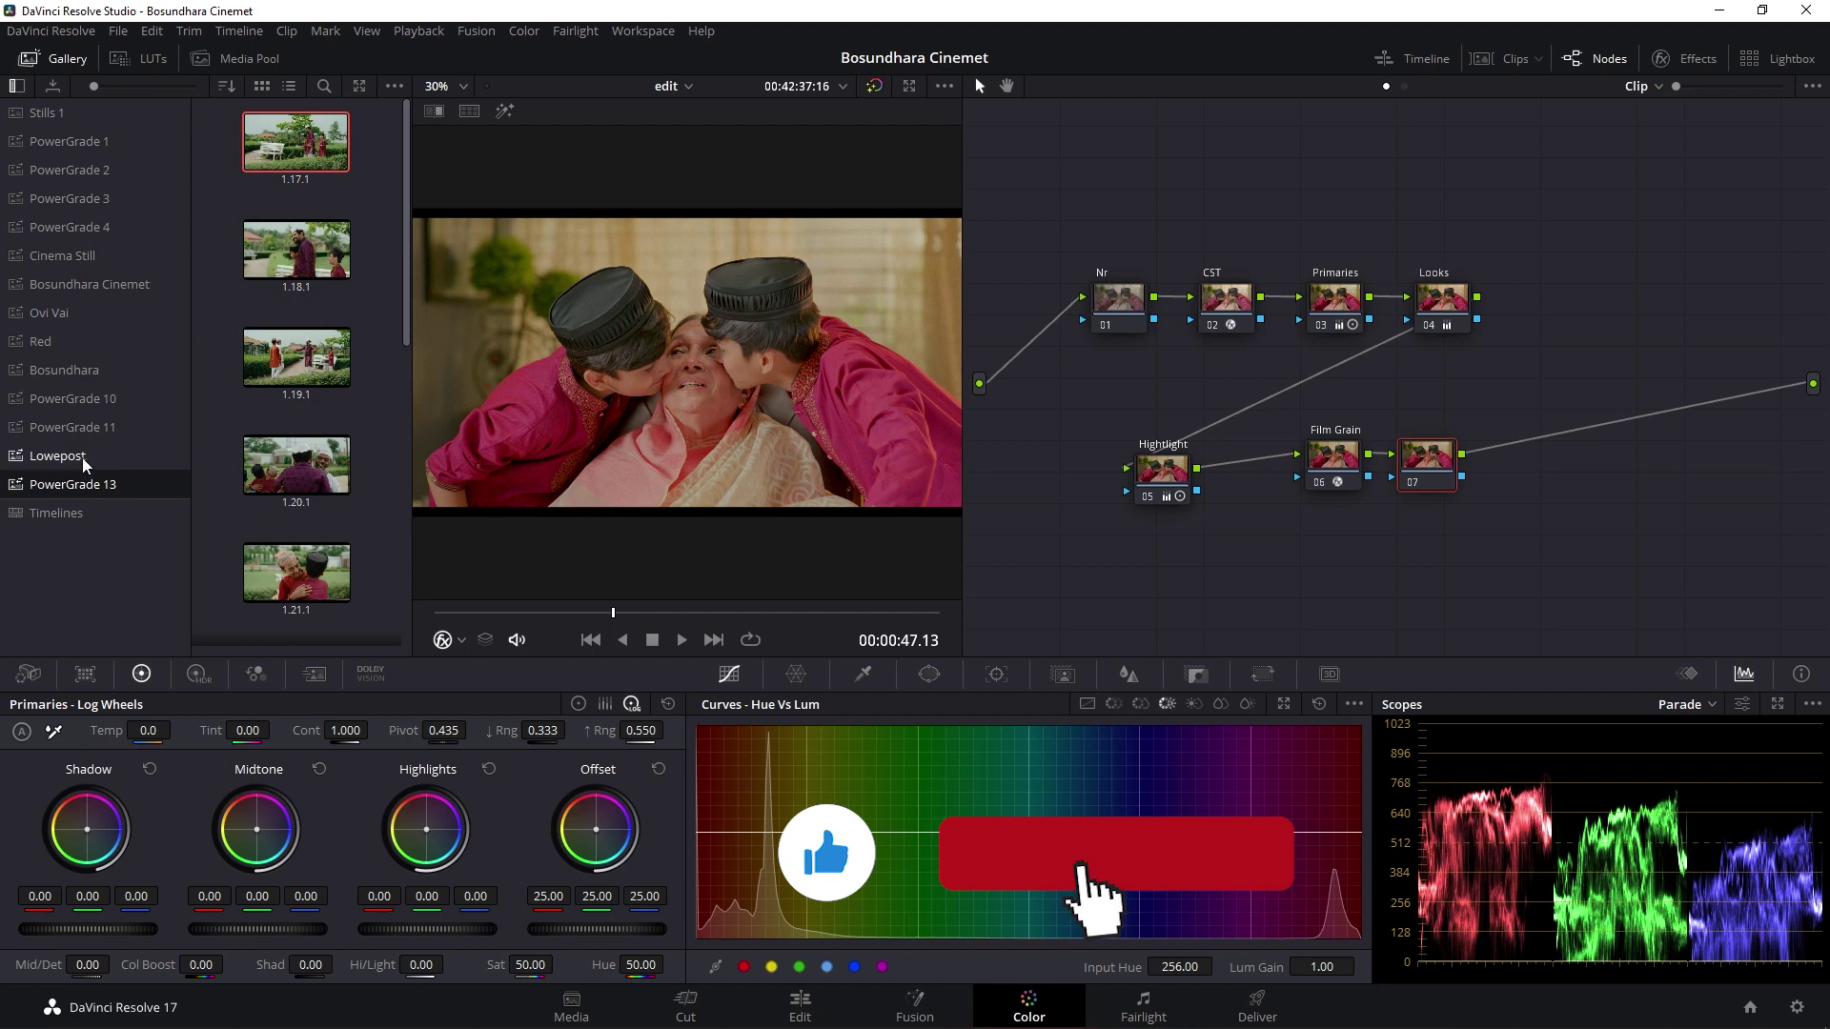
pyautogui.click(82, 457)
pyautogui.click(73, 427)
pyautogui.click(70, 373)
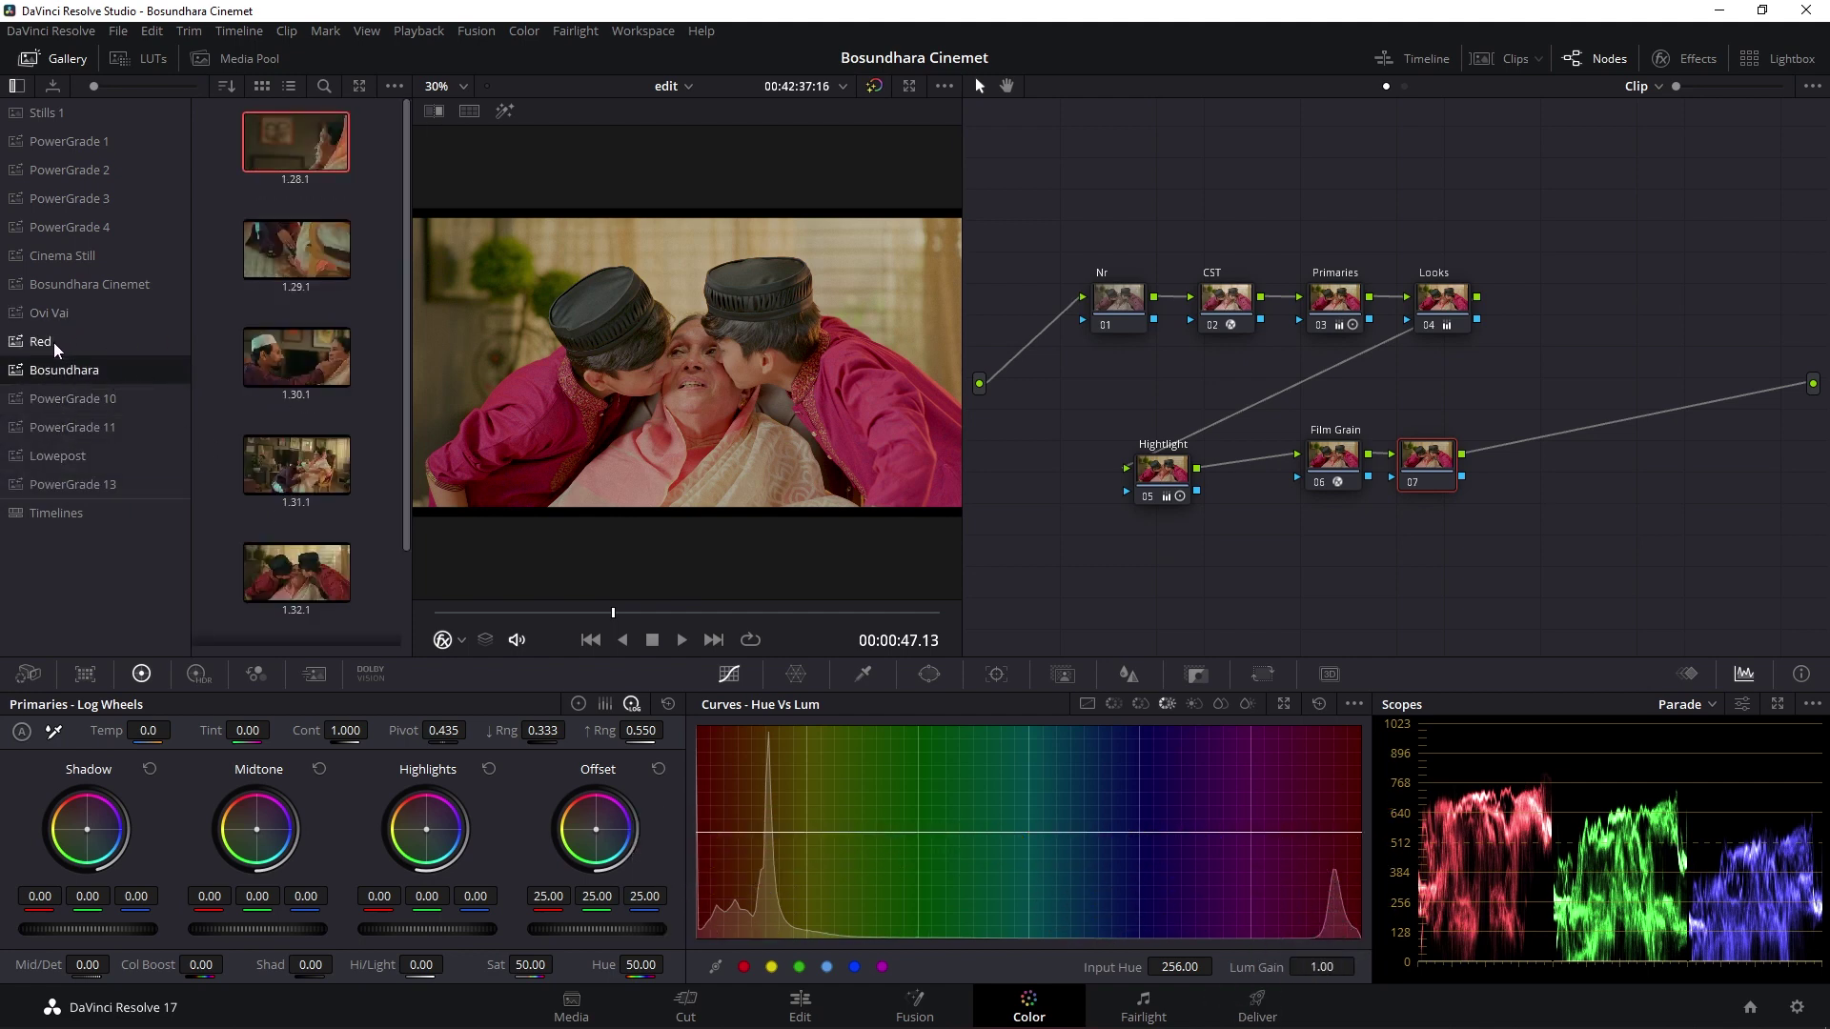
pyautogui.click(54, 343)
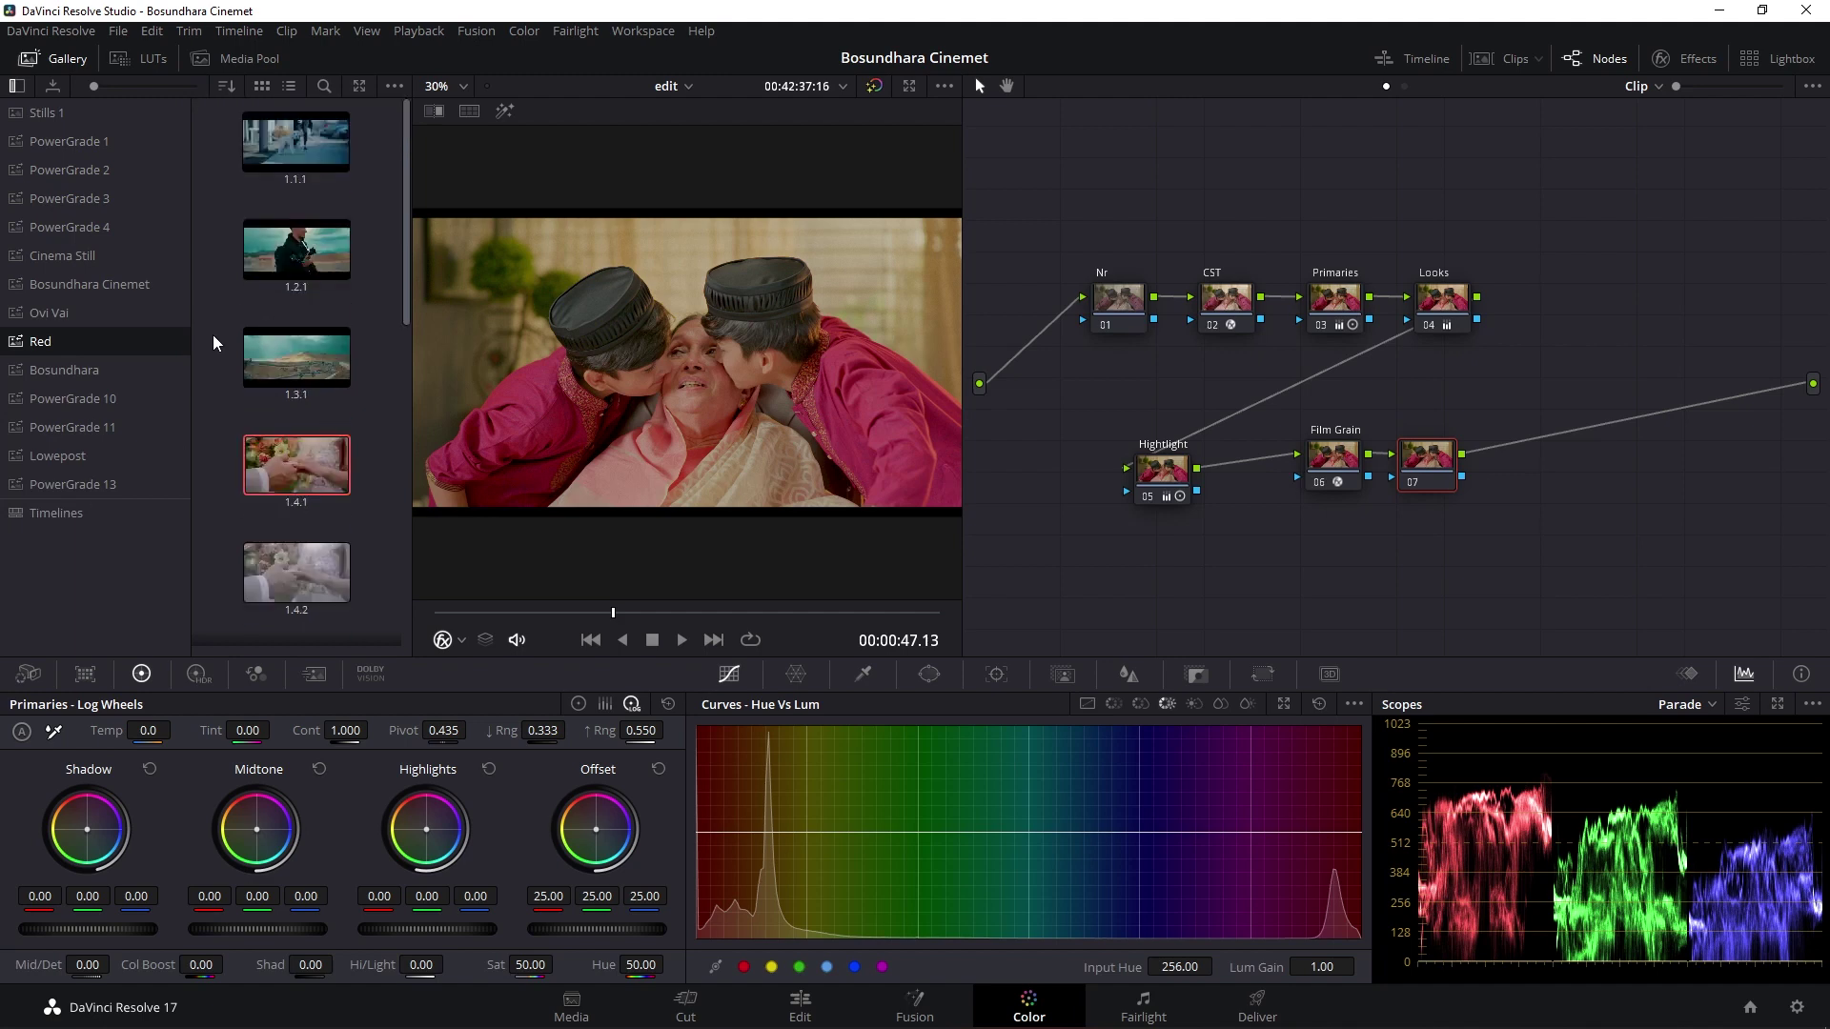
pyautogui.click(67, 314)
pyautogui.click(59, 286)
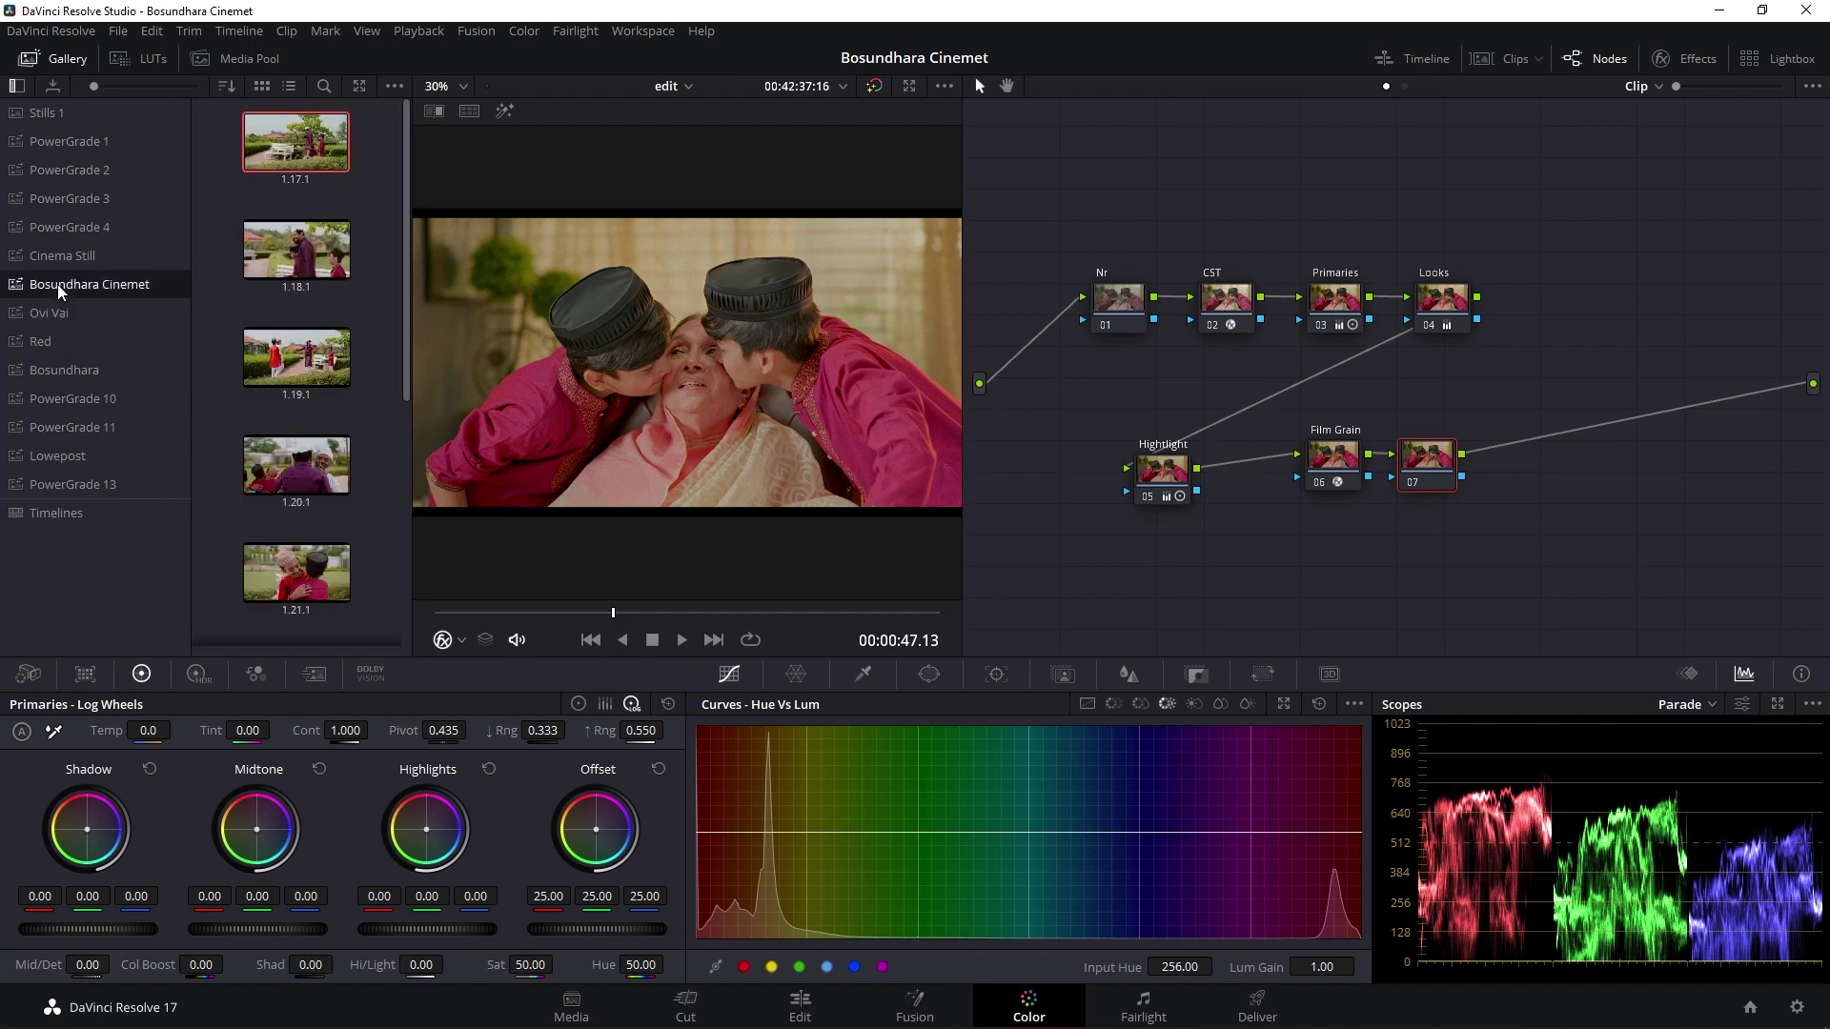
# Open the PowerGrade 3 album and scroll down to its KODAK 2383 stills
pyautogui.scroll(-1, 229, 267)
pyautogui.click(148, 261)
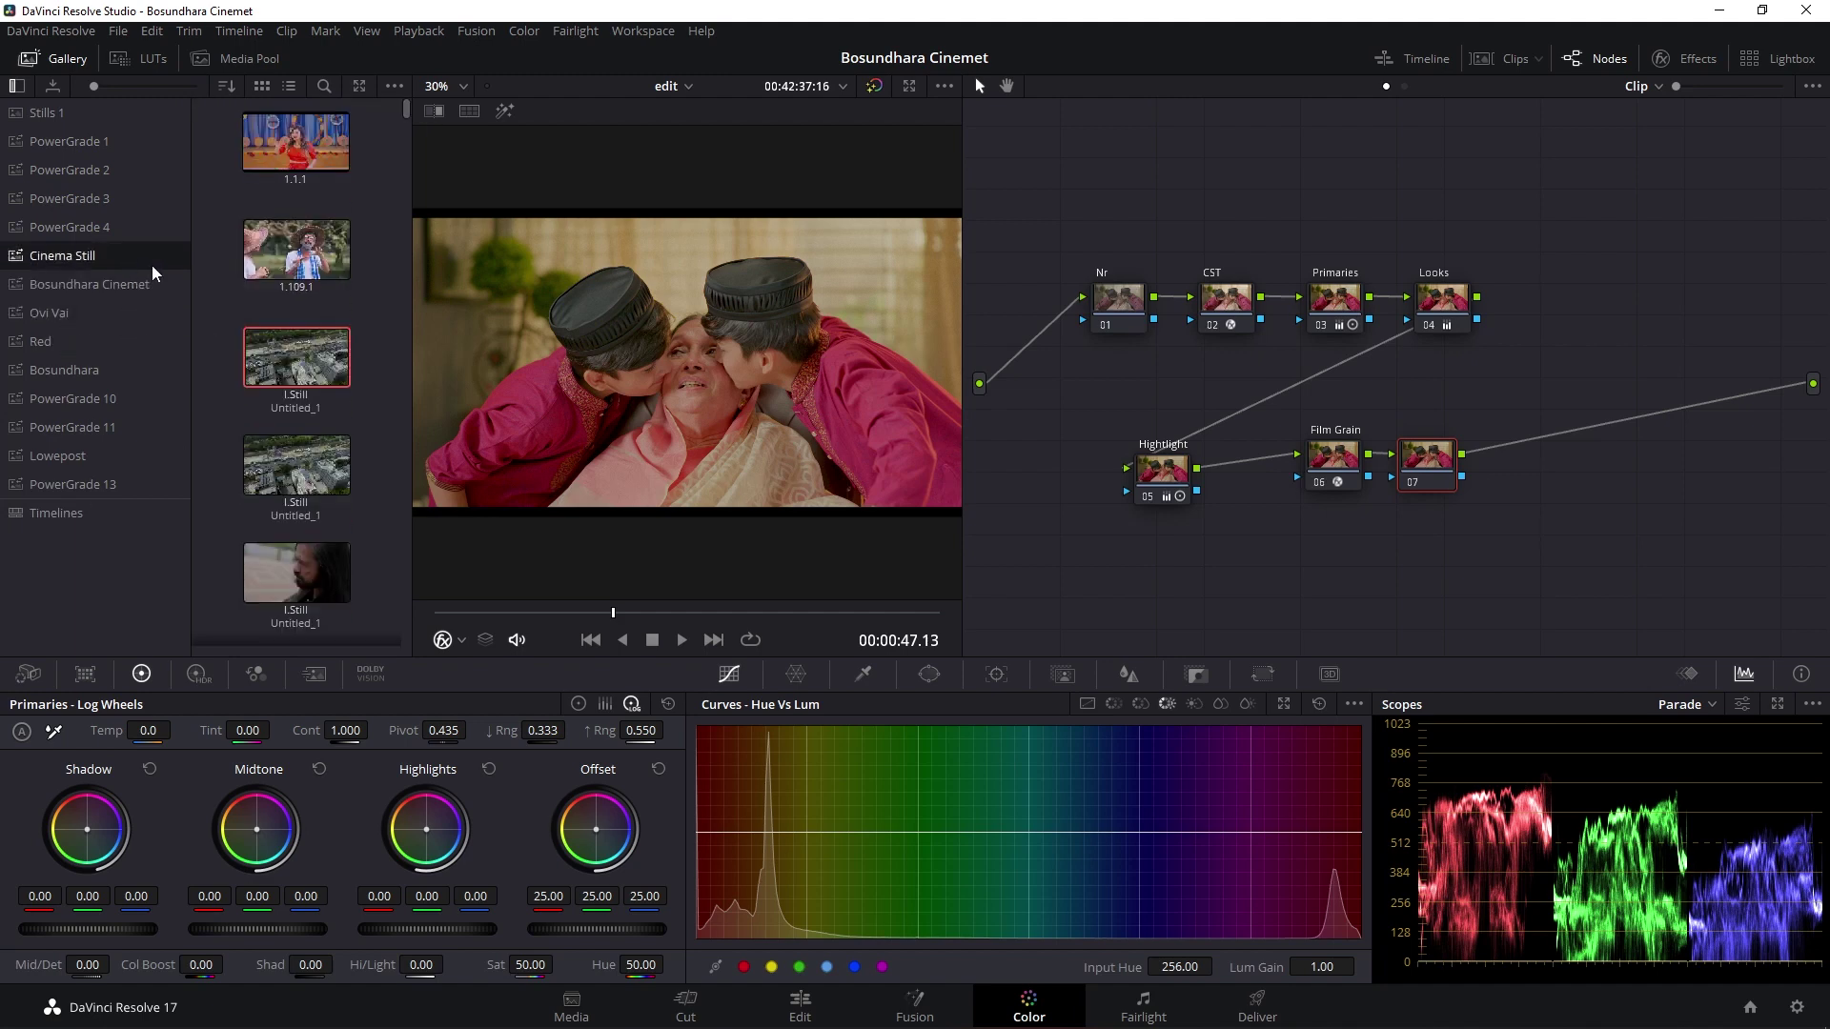
pyautogui.scroll(-2, 221, 330)
pyautogui.scroll(-1, 221, 330)
pyautogui.scroll(-1, 221, 330)
pyautogui.click(124, 228)
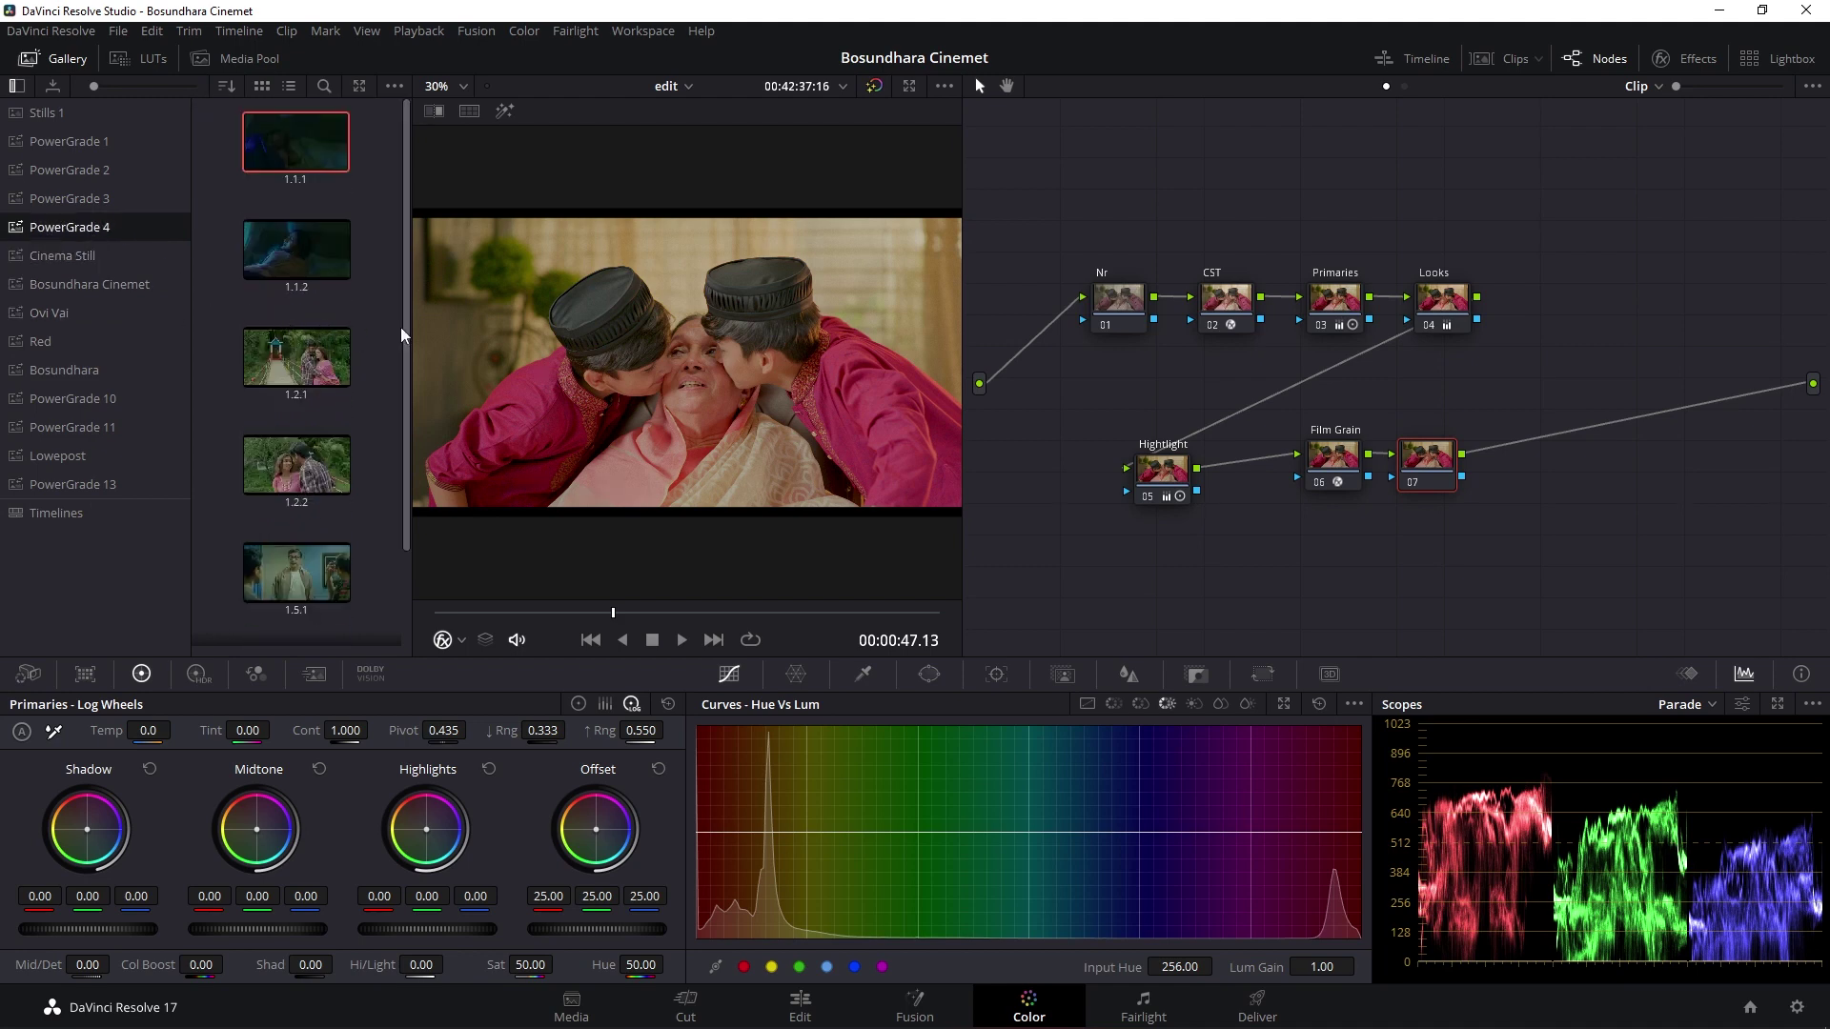
pyautogui.click(71, 202)
pyautogui.scroll(-2, 377, 241)
pyautogui.scroll(-2, 377, 241)
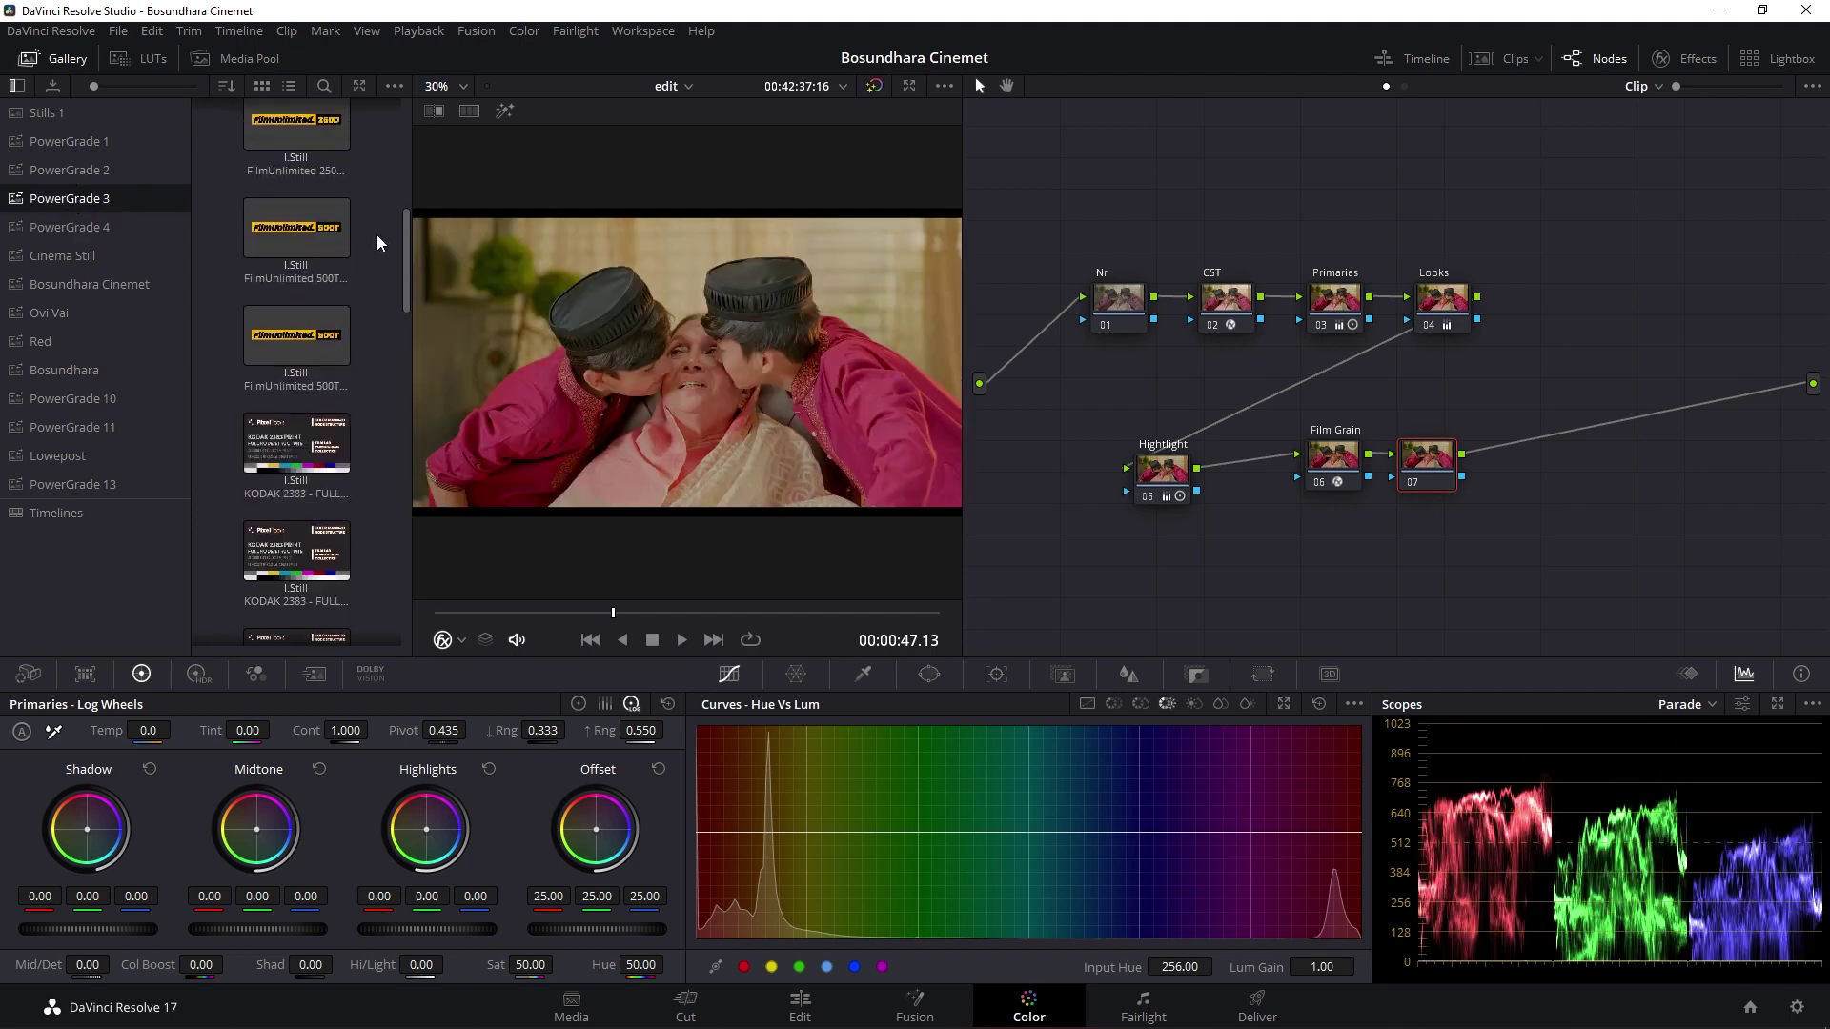
pyautogui.scroll(-2, 376, 242)
pyautogui.scroll(-2, 376, 241)
pyautogui.scroll(-2, 377, 242)
pyautogui.scroll(-2, 377, 242)
pyautogui.scroll(-2, 377, 242)
pyautogui.scroll(-2, 377, 248)
pyautogui.rightClick(297, 259)
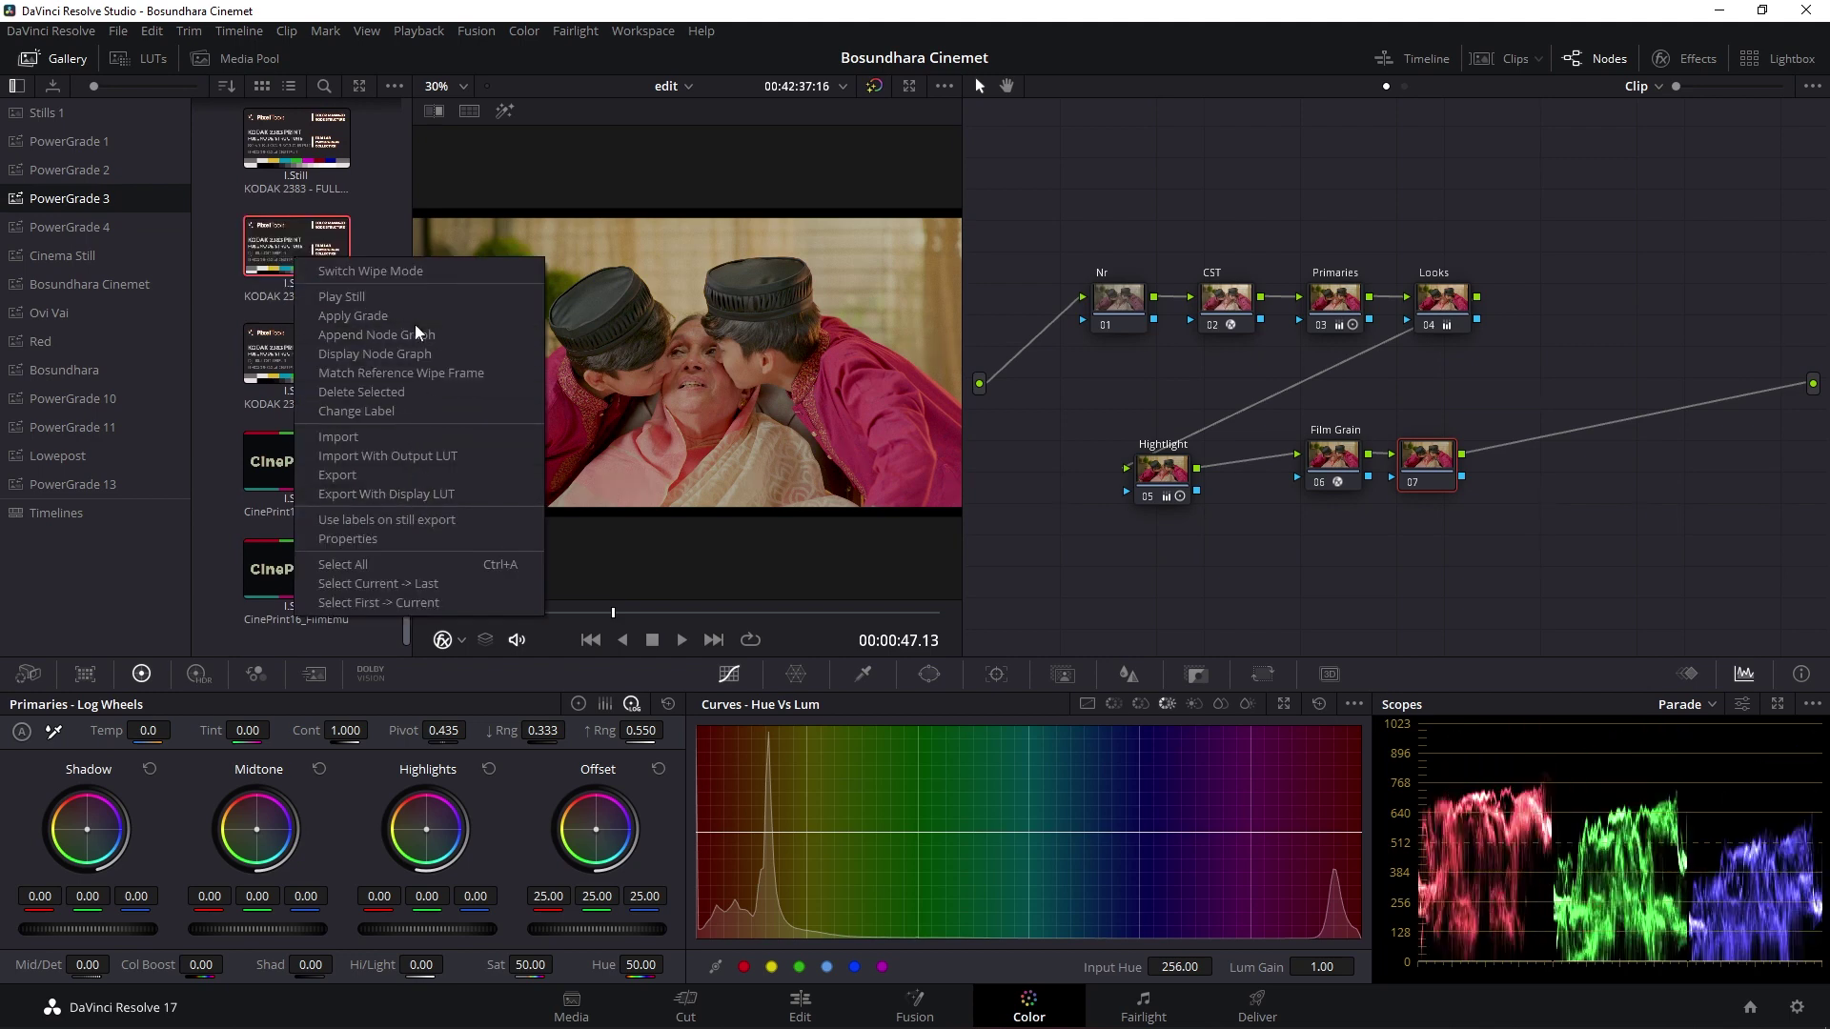
# Undo an appended node graph and display the KODAK 2383 still's node graph instead
pyautogui.click(417, 336)
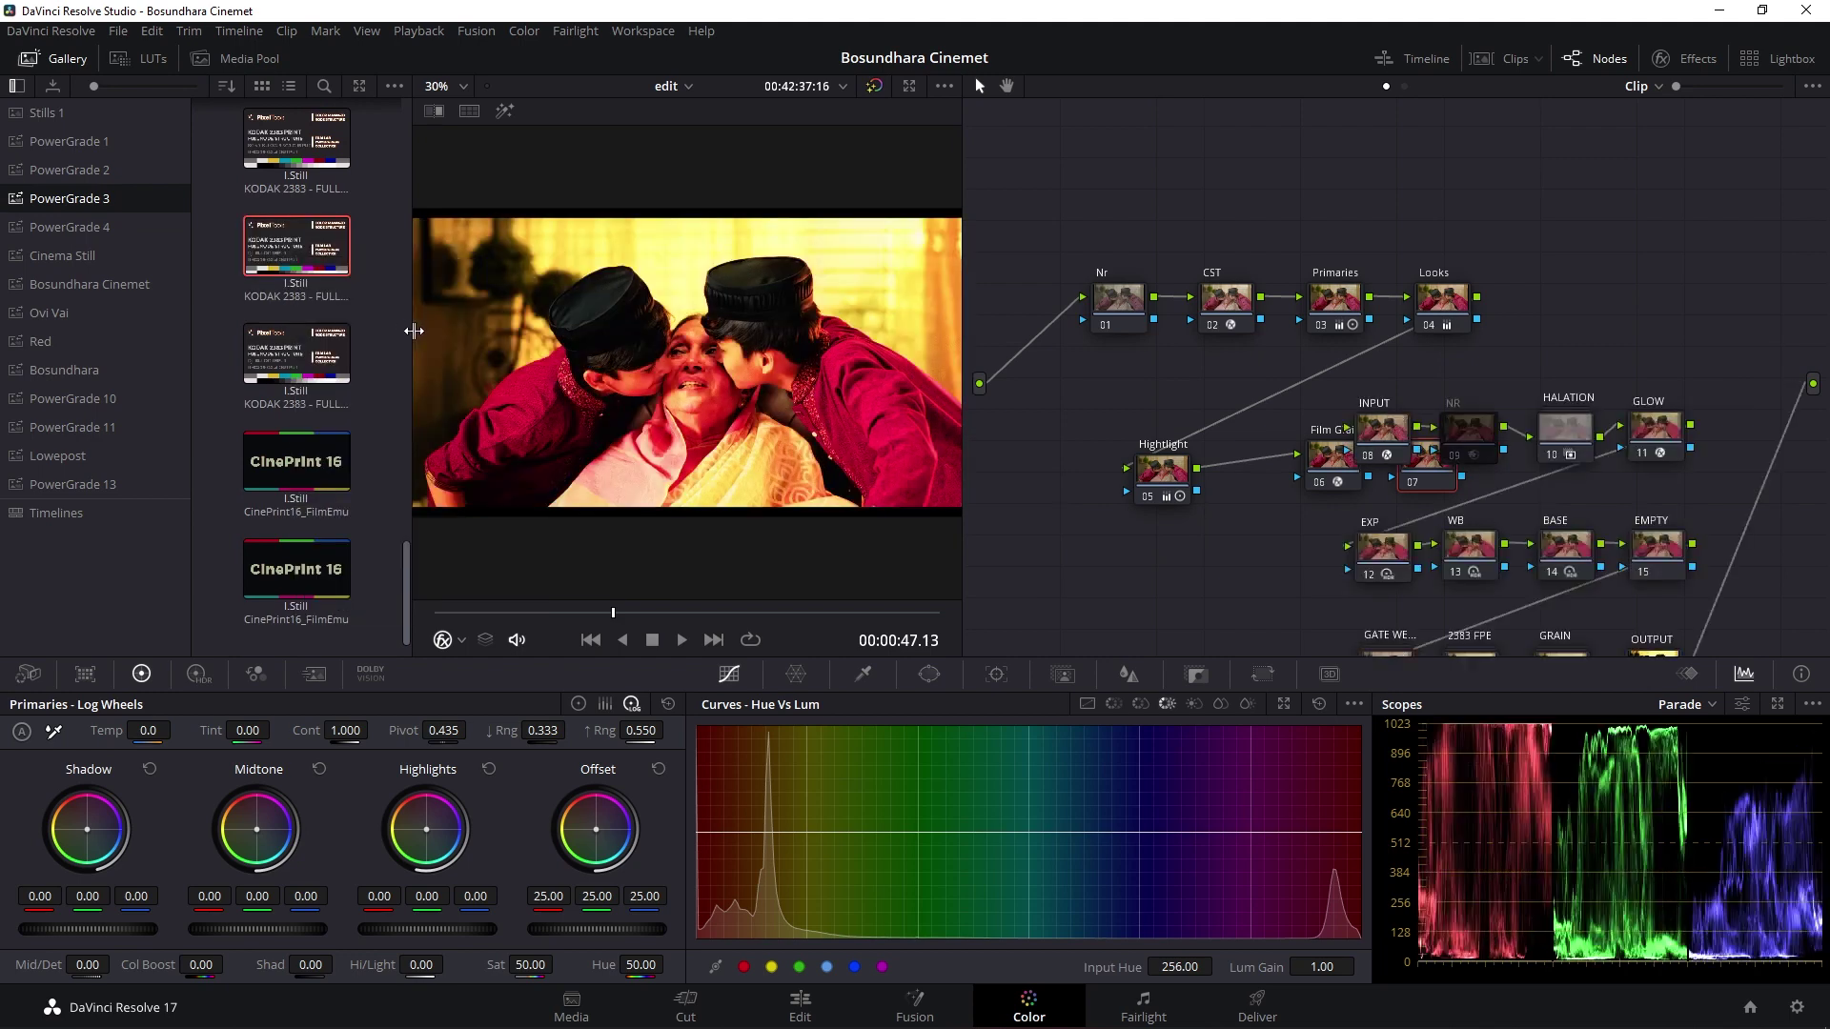
pyautogui.hotkey('ctrl', 'z')
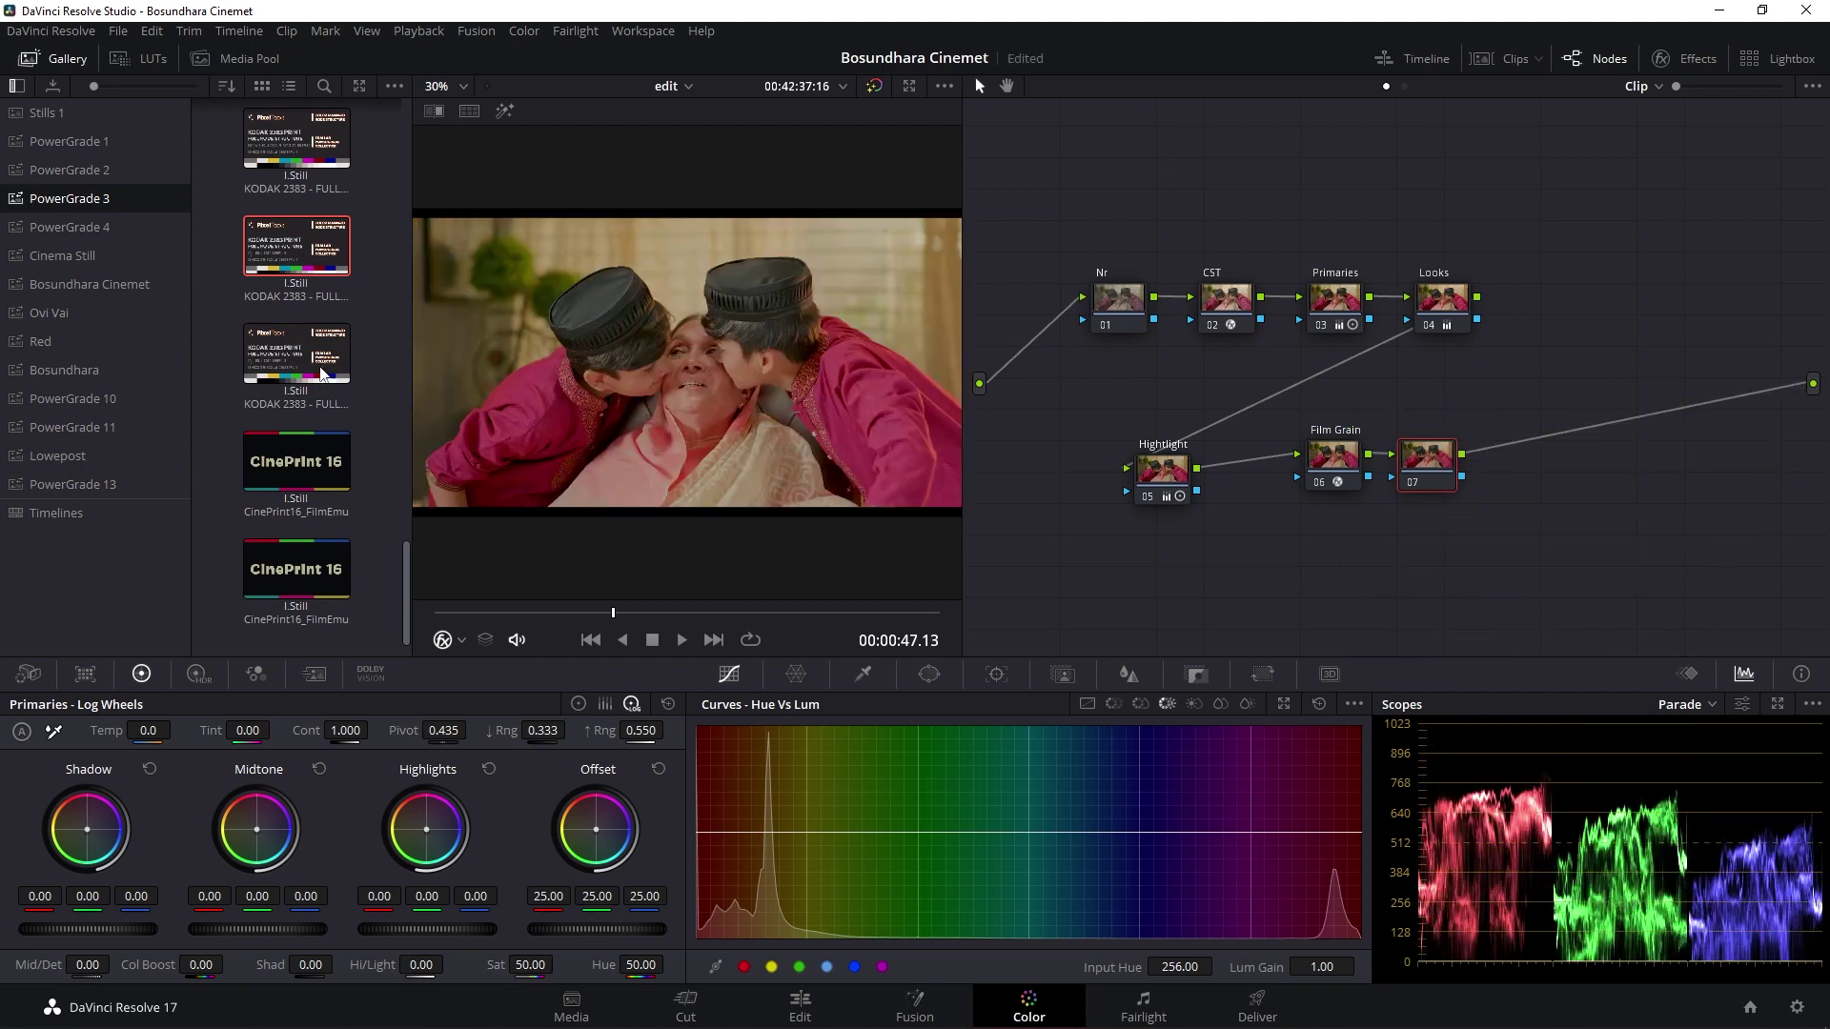
pyautogui.rightClick(304, 266)
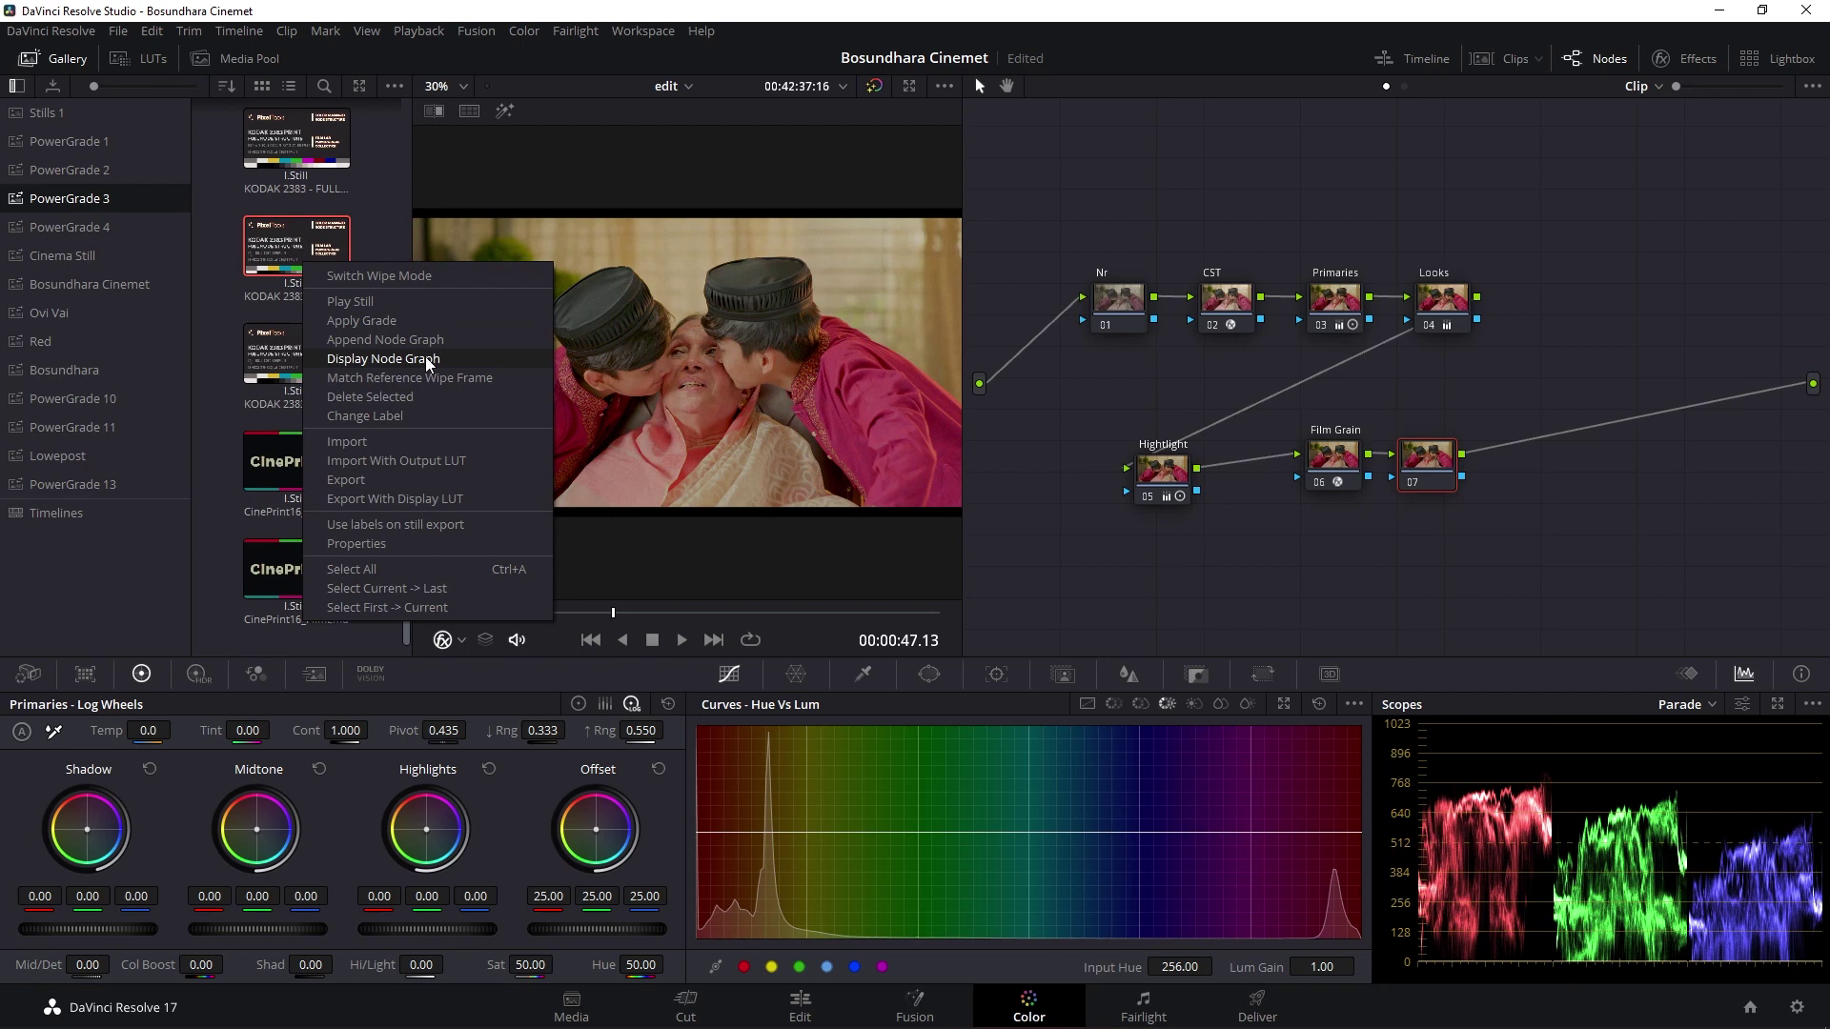
pyautogui.click(401, 358)
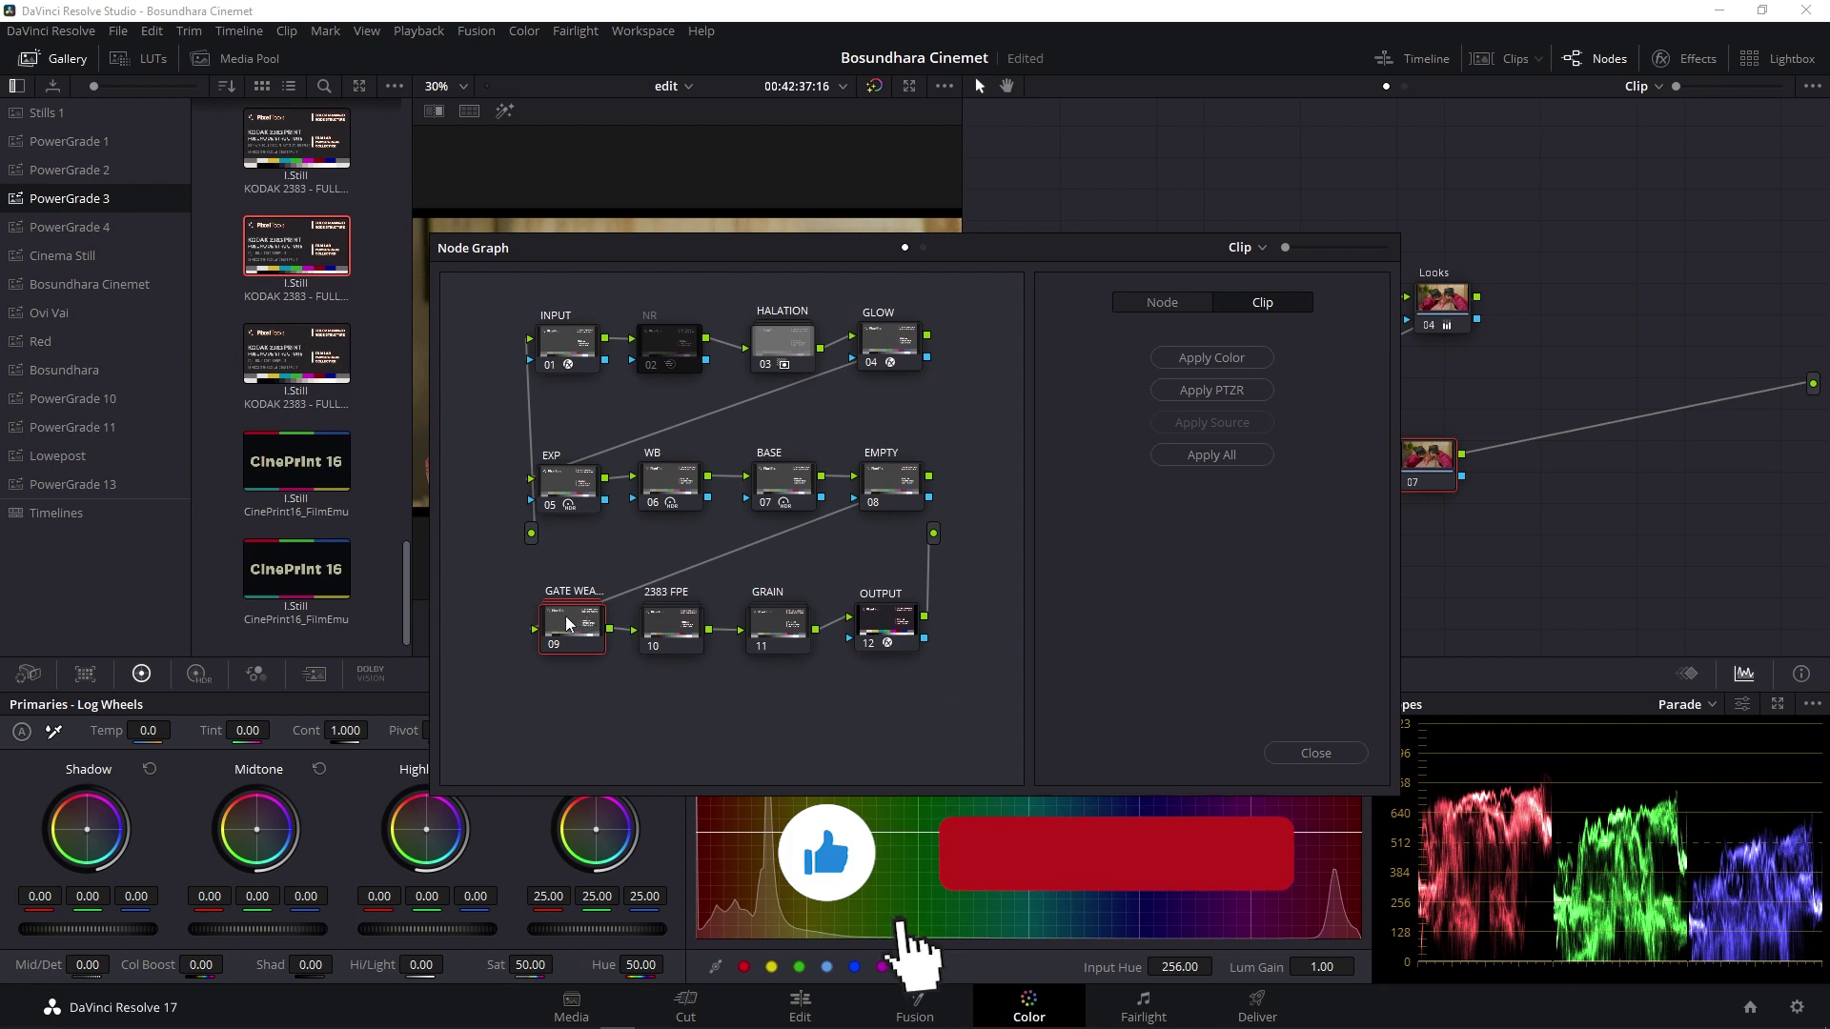
# Copy GATE WEAVE onto node 07 and HALATION onto a new serial node 08
pyautogui.moveTo(581, 624)
pyautogui.mouseDown()
pyautogui.moveTo(1763, 531)
pyautogui.moveTo(1436, 476)
pyautogui.mouseUp()
pyautogui.hotkey('alt', 's')
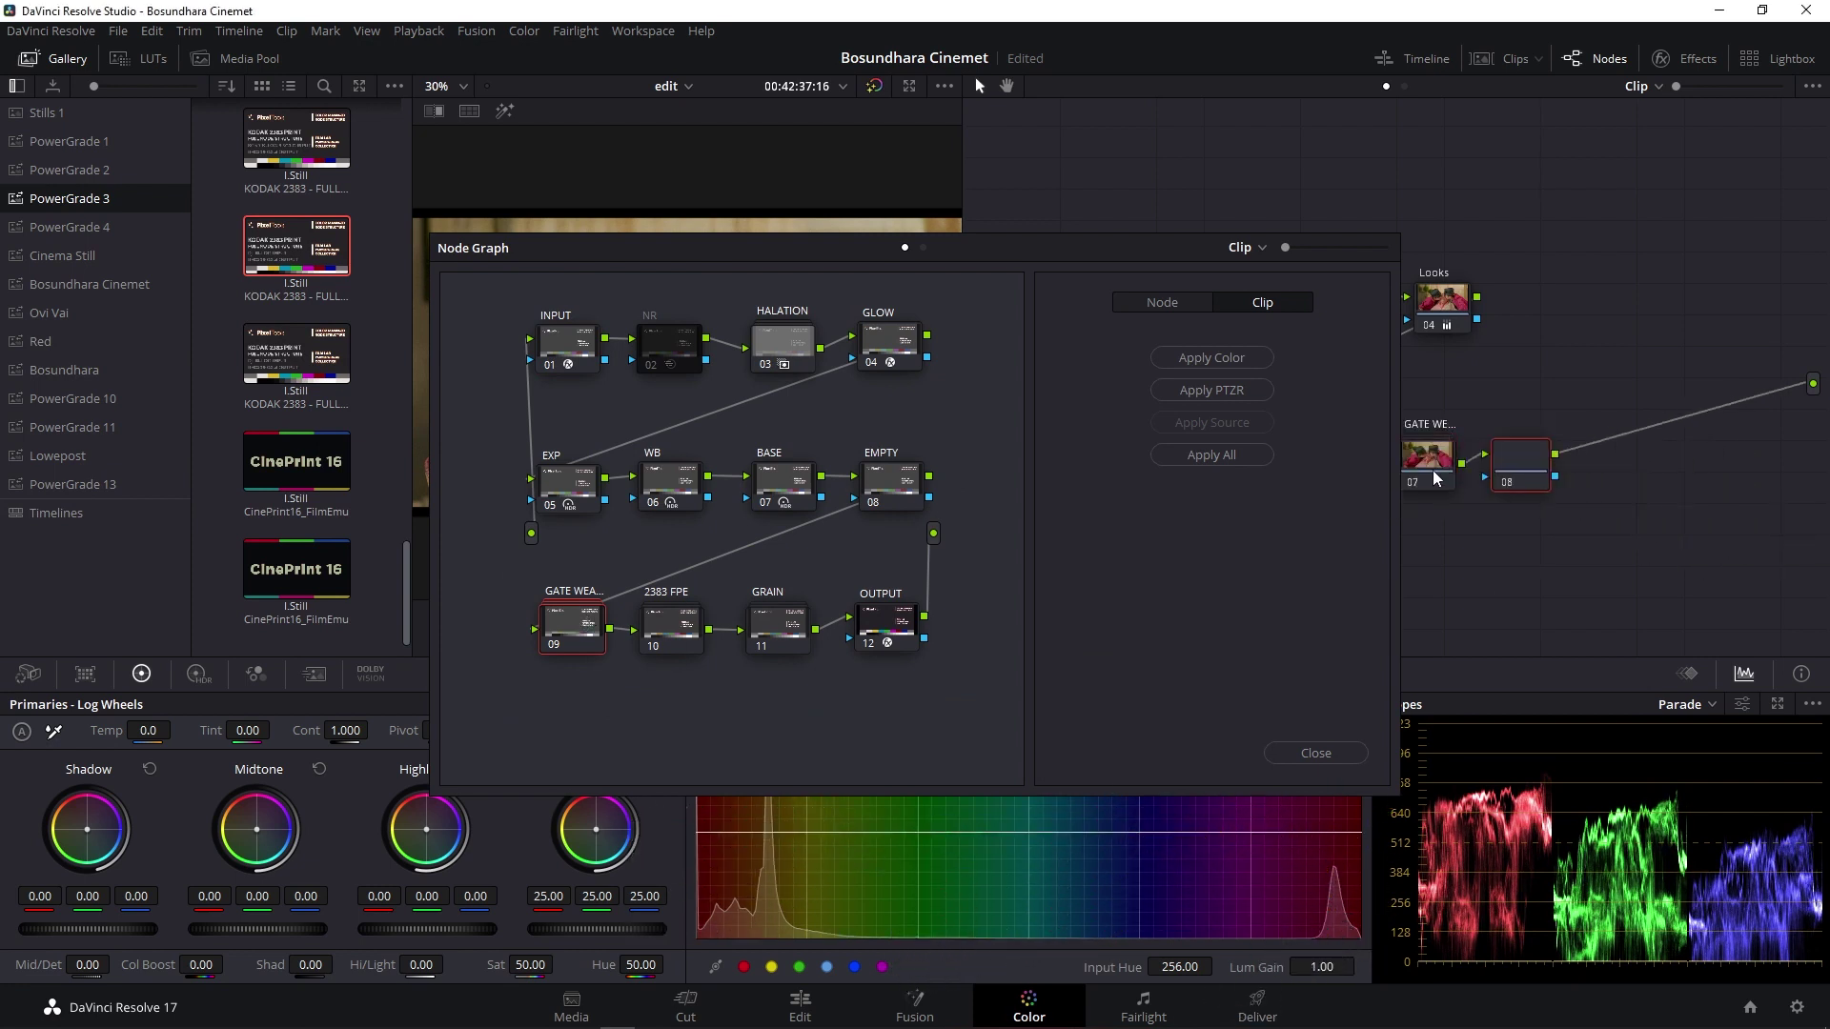
pyautogui.moveTo(787, 351); pyautogui.dragTo(1504, 461)
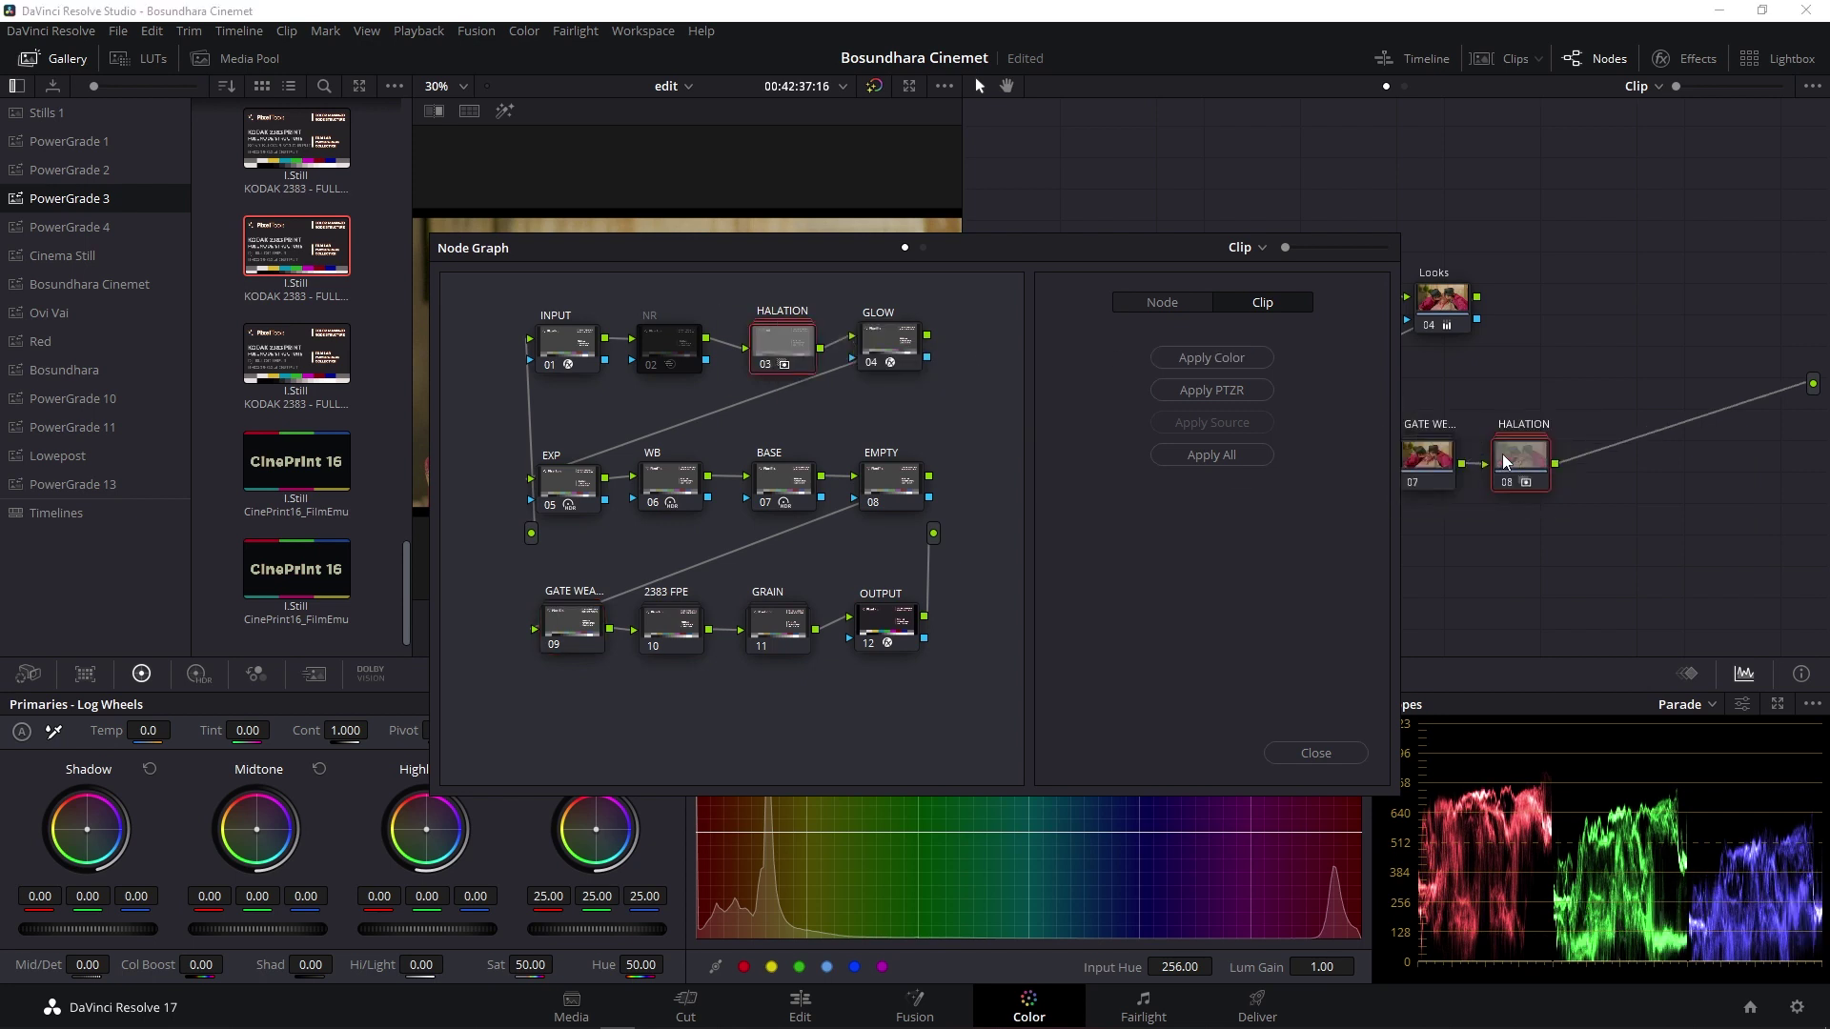
pyautogui.click(1312, 752)
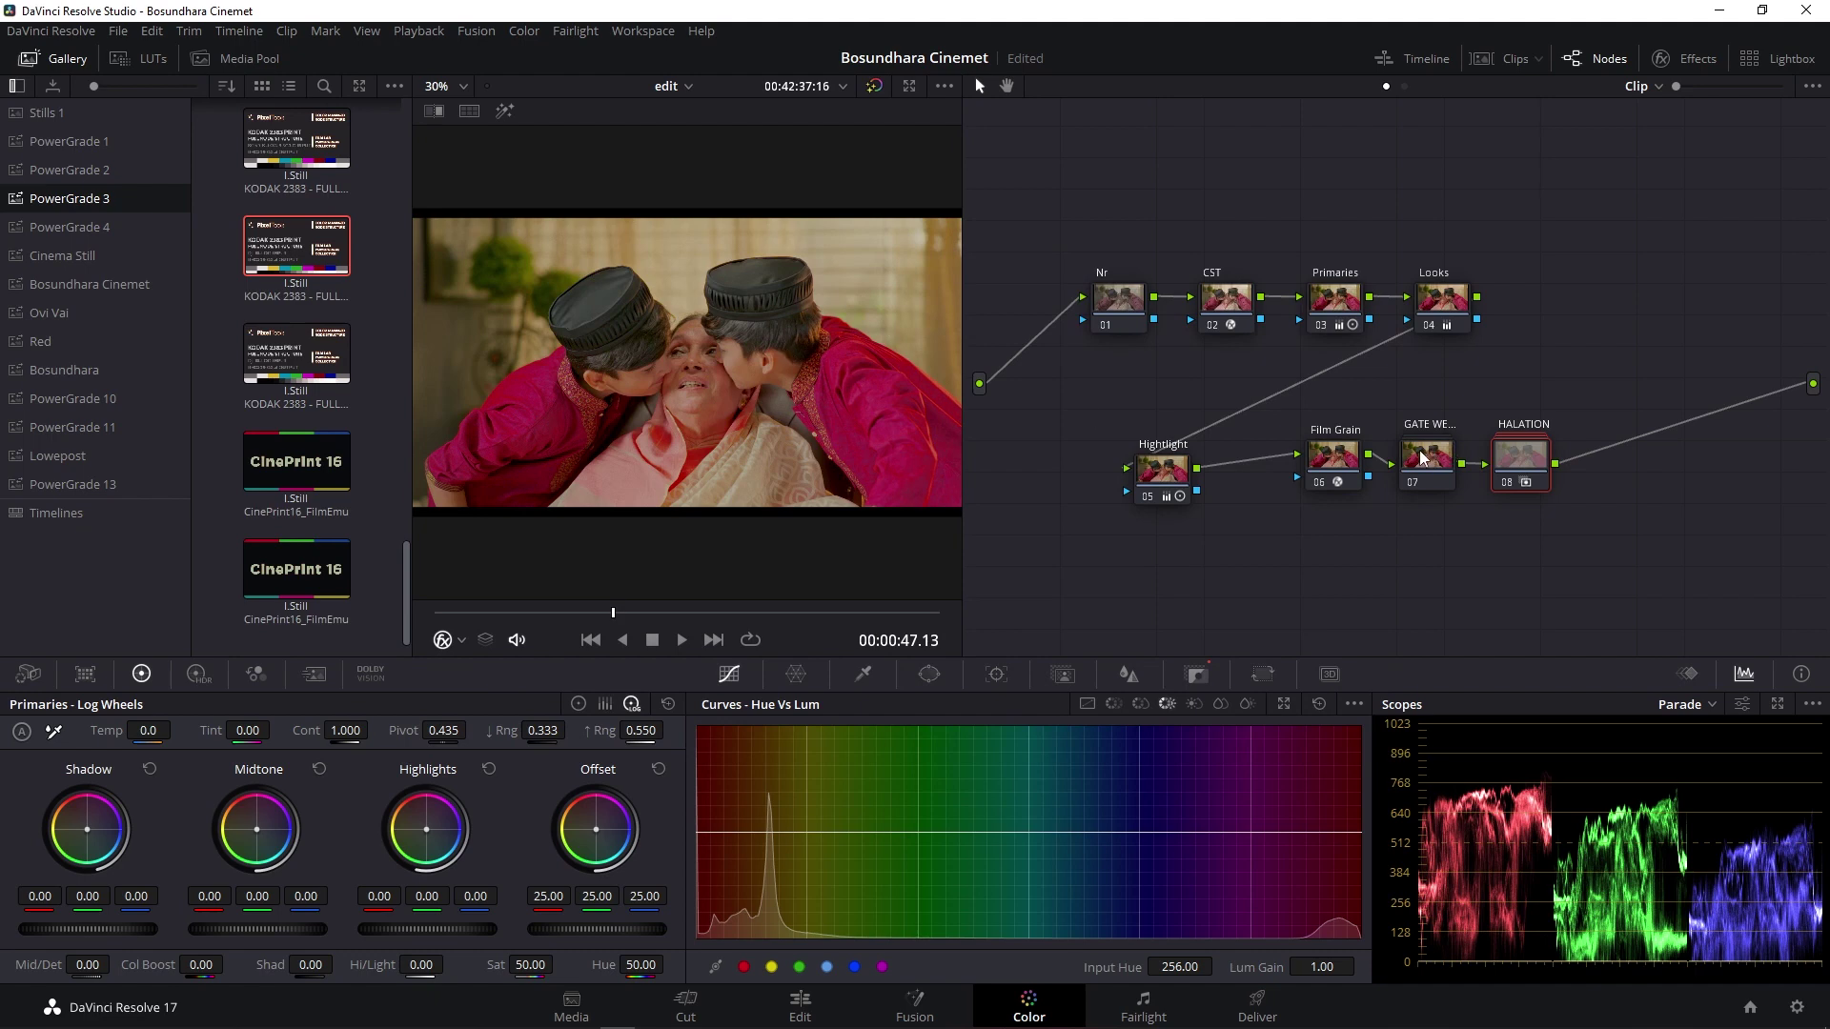
# Delete the HALATION node and open the GATE WEAVE compound node
pyautogui.hotkey('ctrl', 'd')
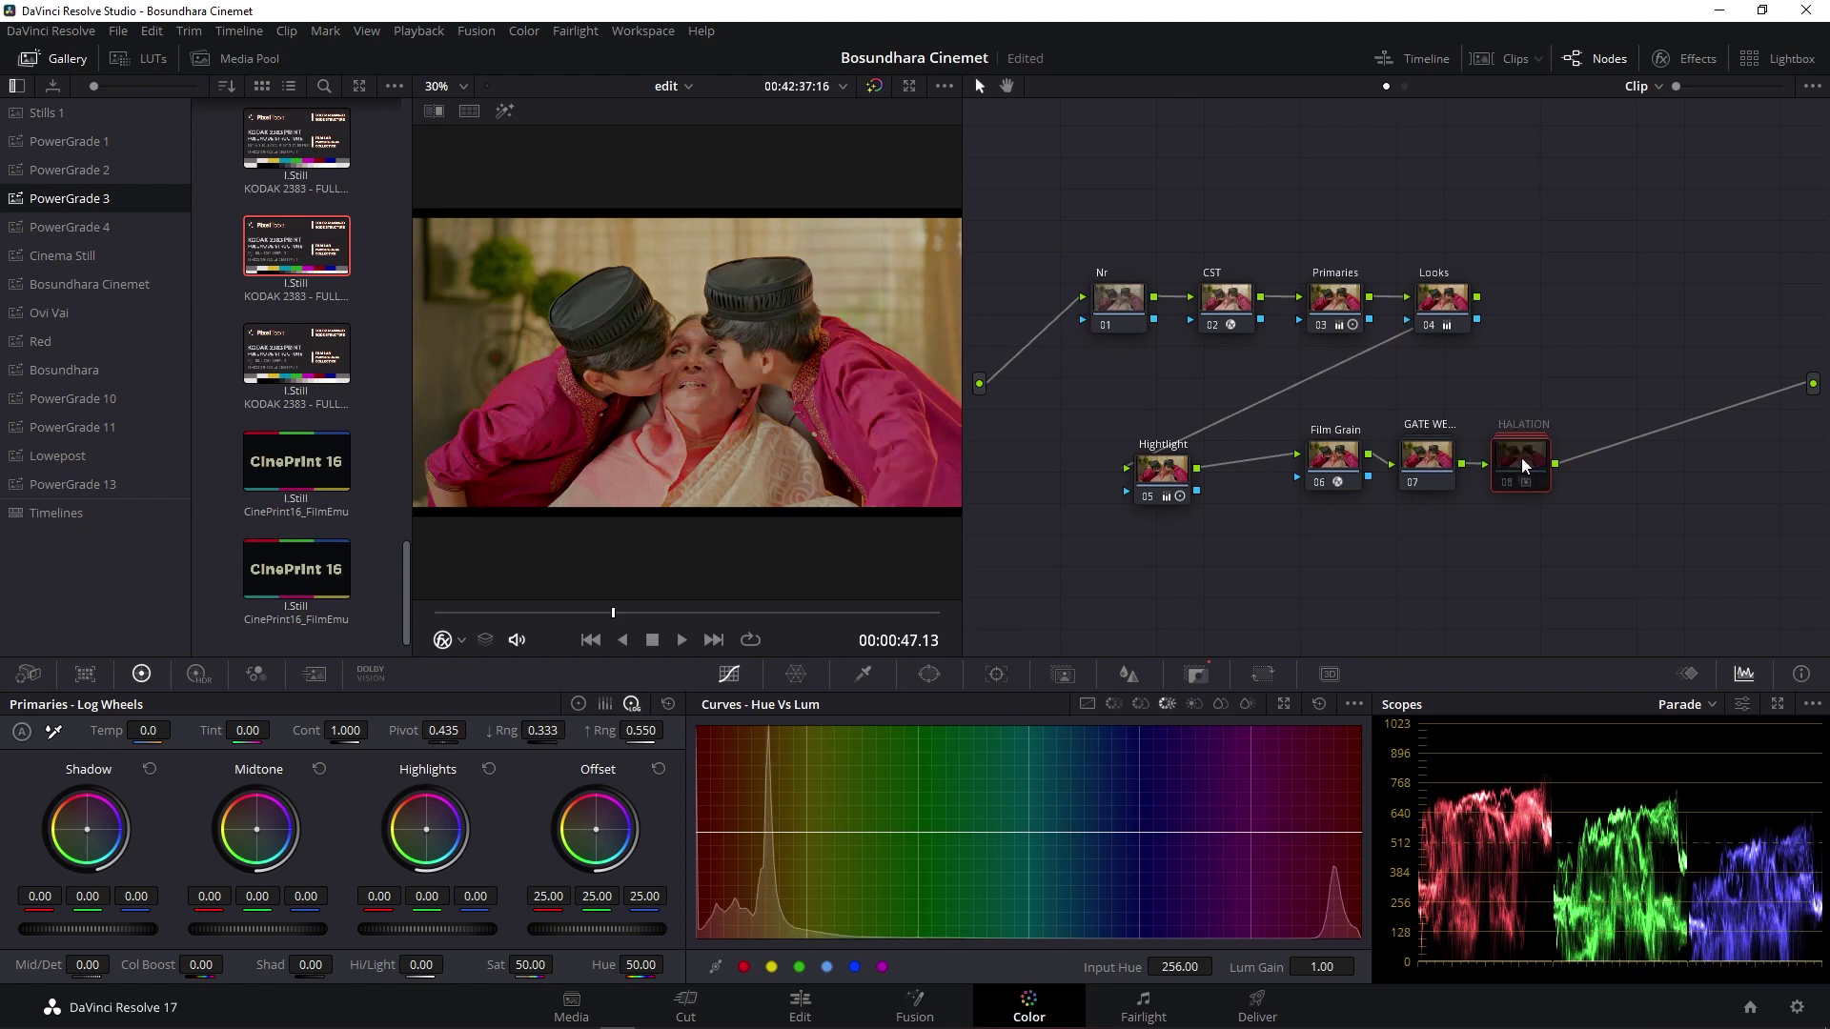
pyautogui.press('Delete')
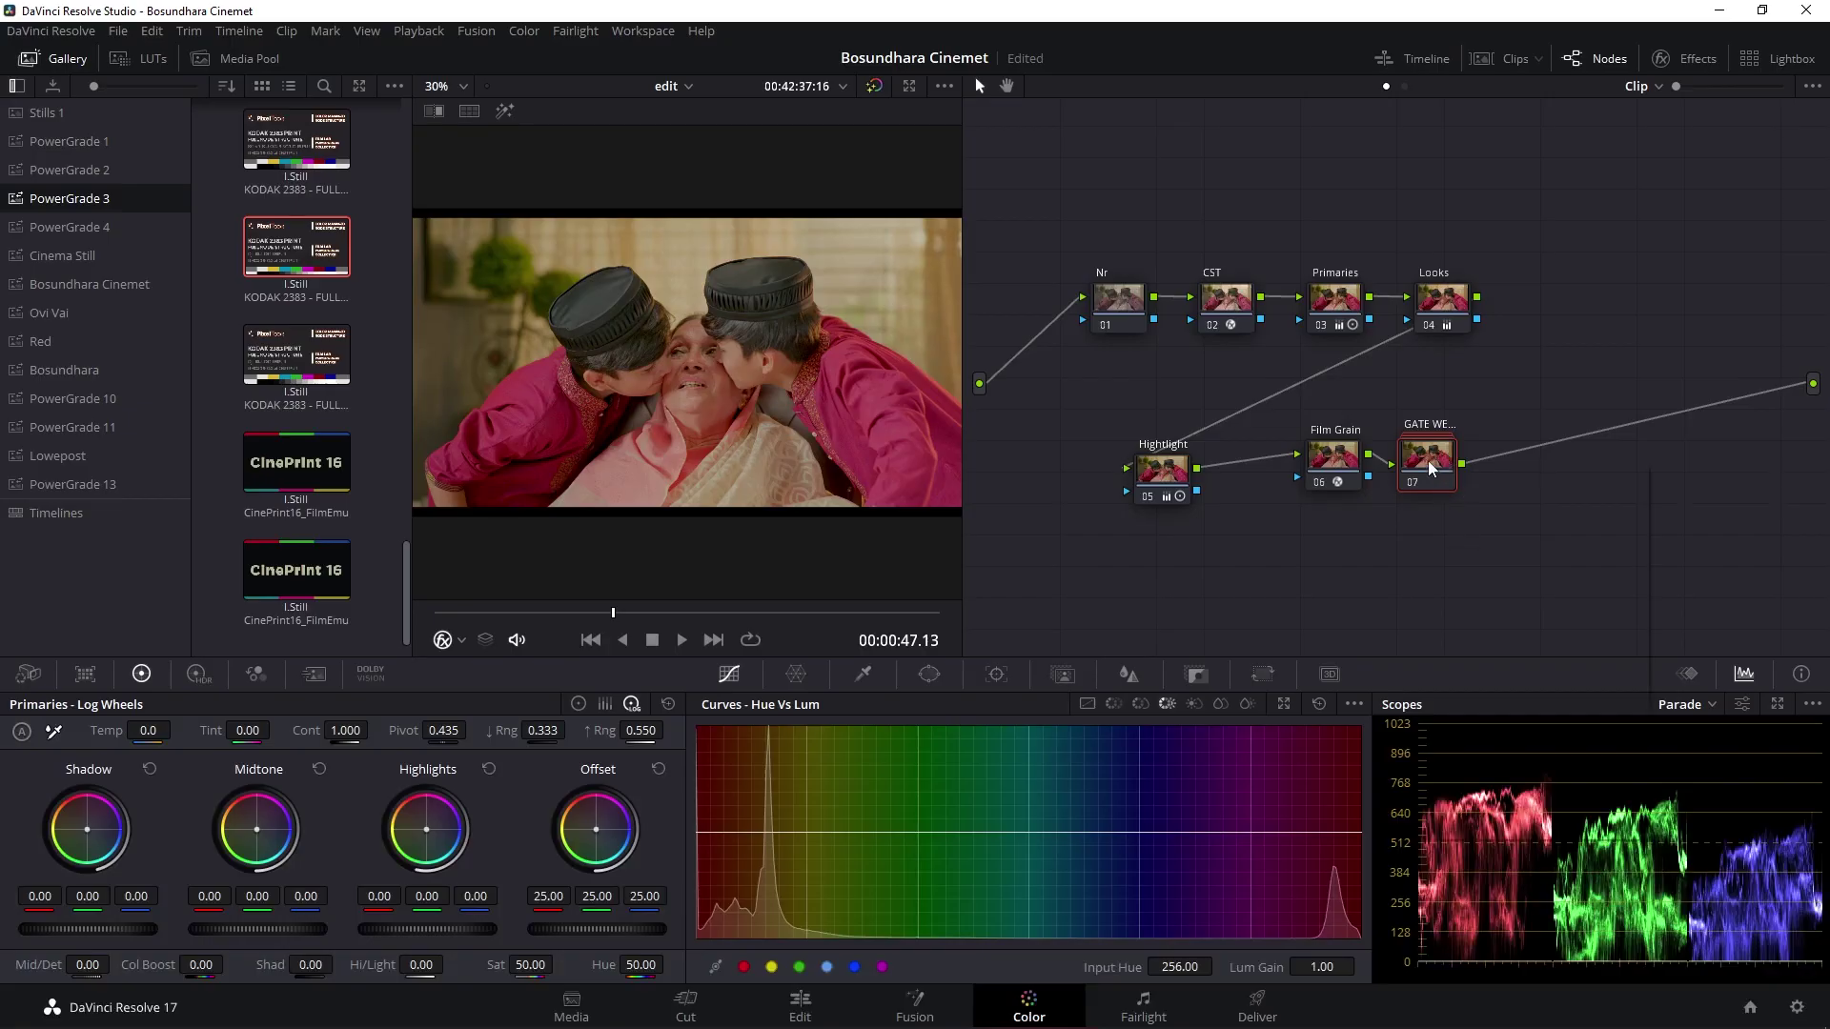
pyautogui.rightClick(1428, 463)
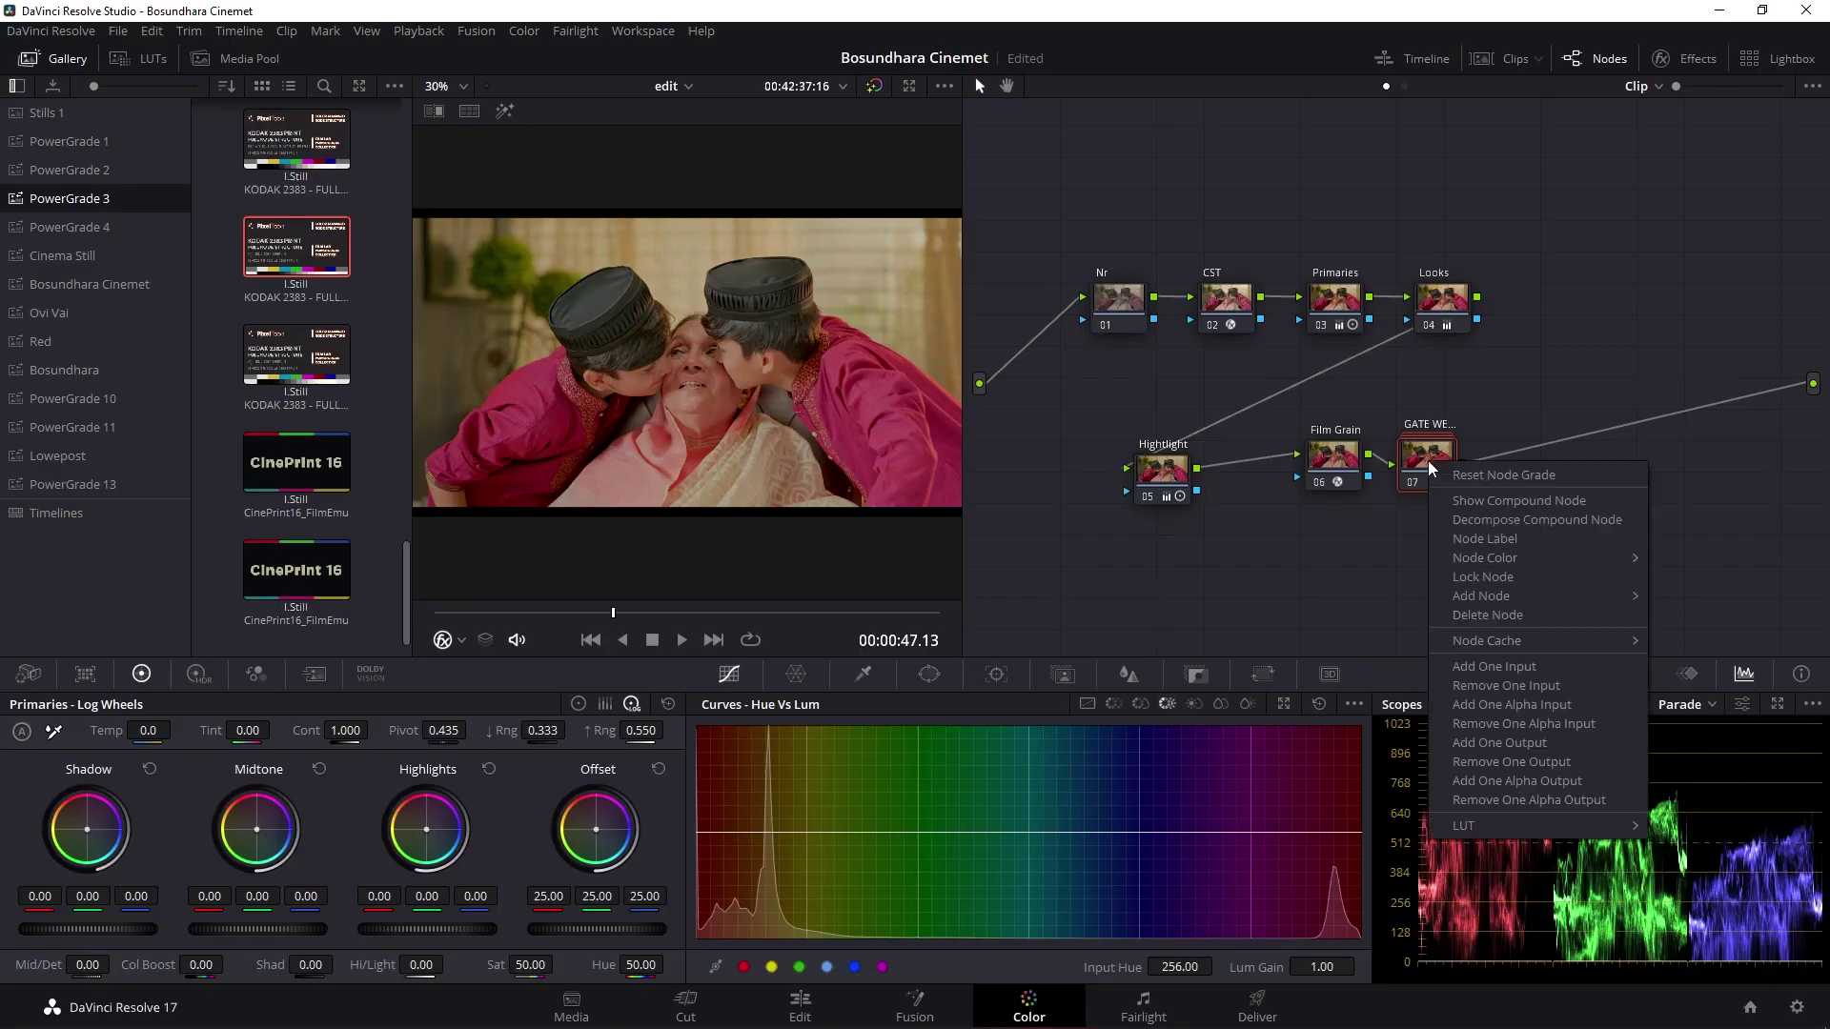
pyautogui.click(1482, 501)
# Leave GATE WEAVE's zoom type on Outward Only and show FLICKER's Flicker Addition settings
pyautogui.click(1188, 326)
pyautogui.click(1696, 59)
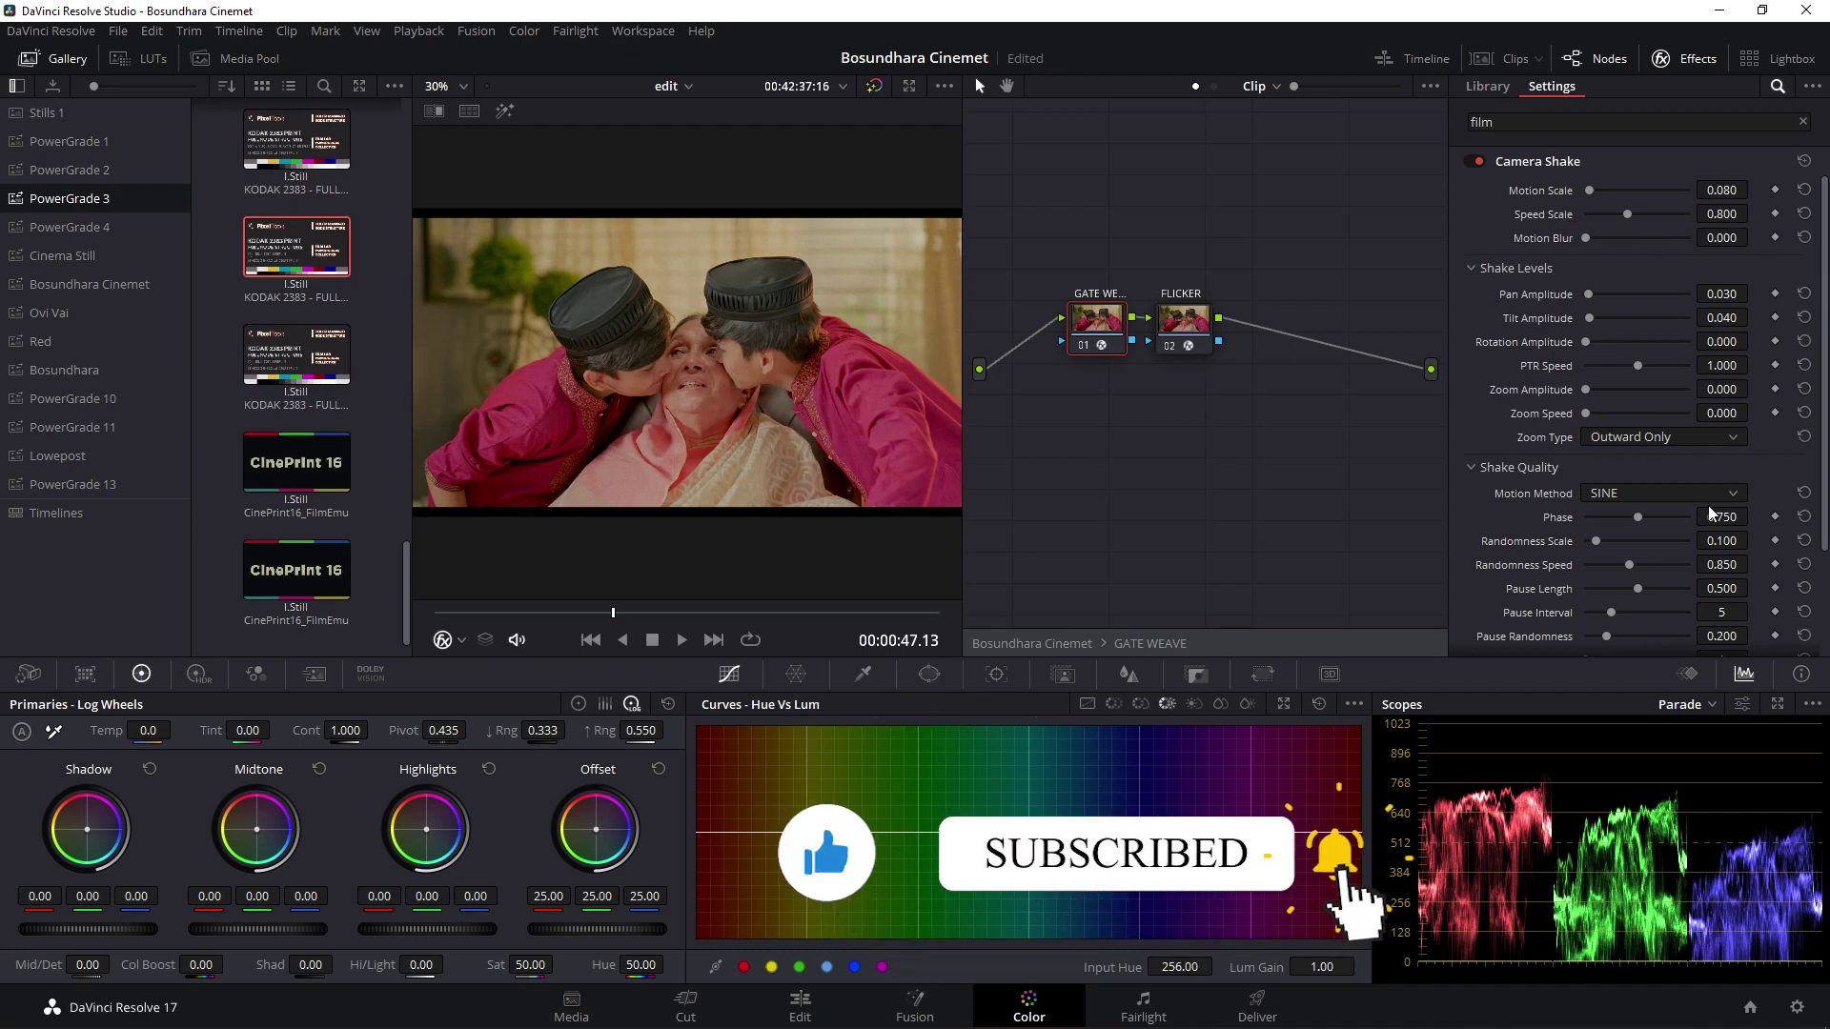
pyautogui.click(1610, 437)
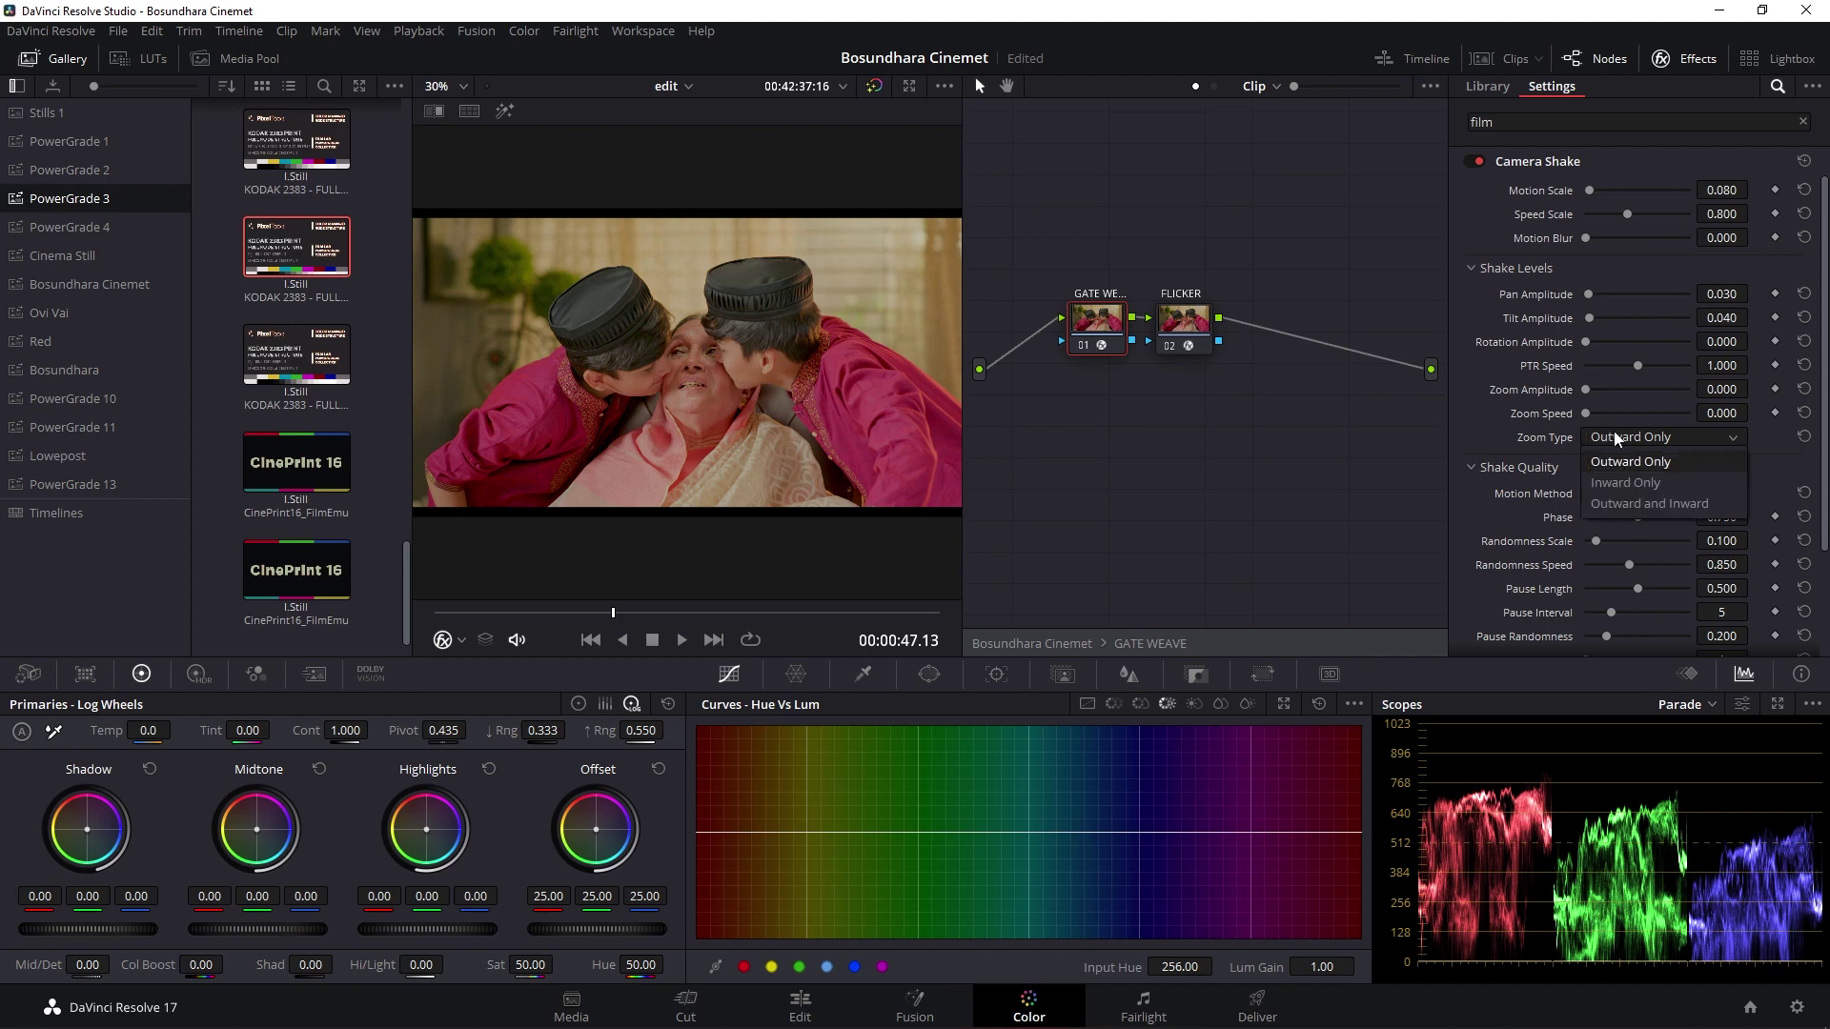
pyautogui.click(1637, 480)
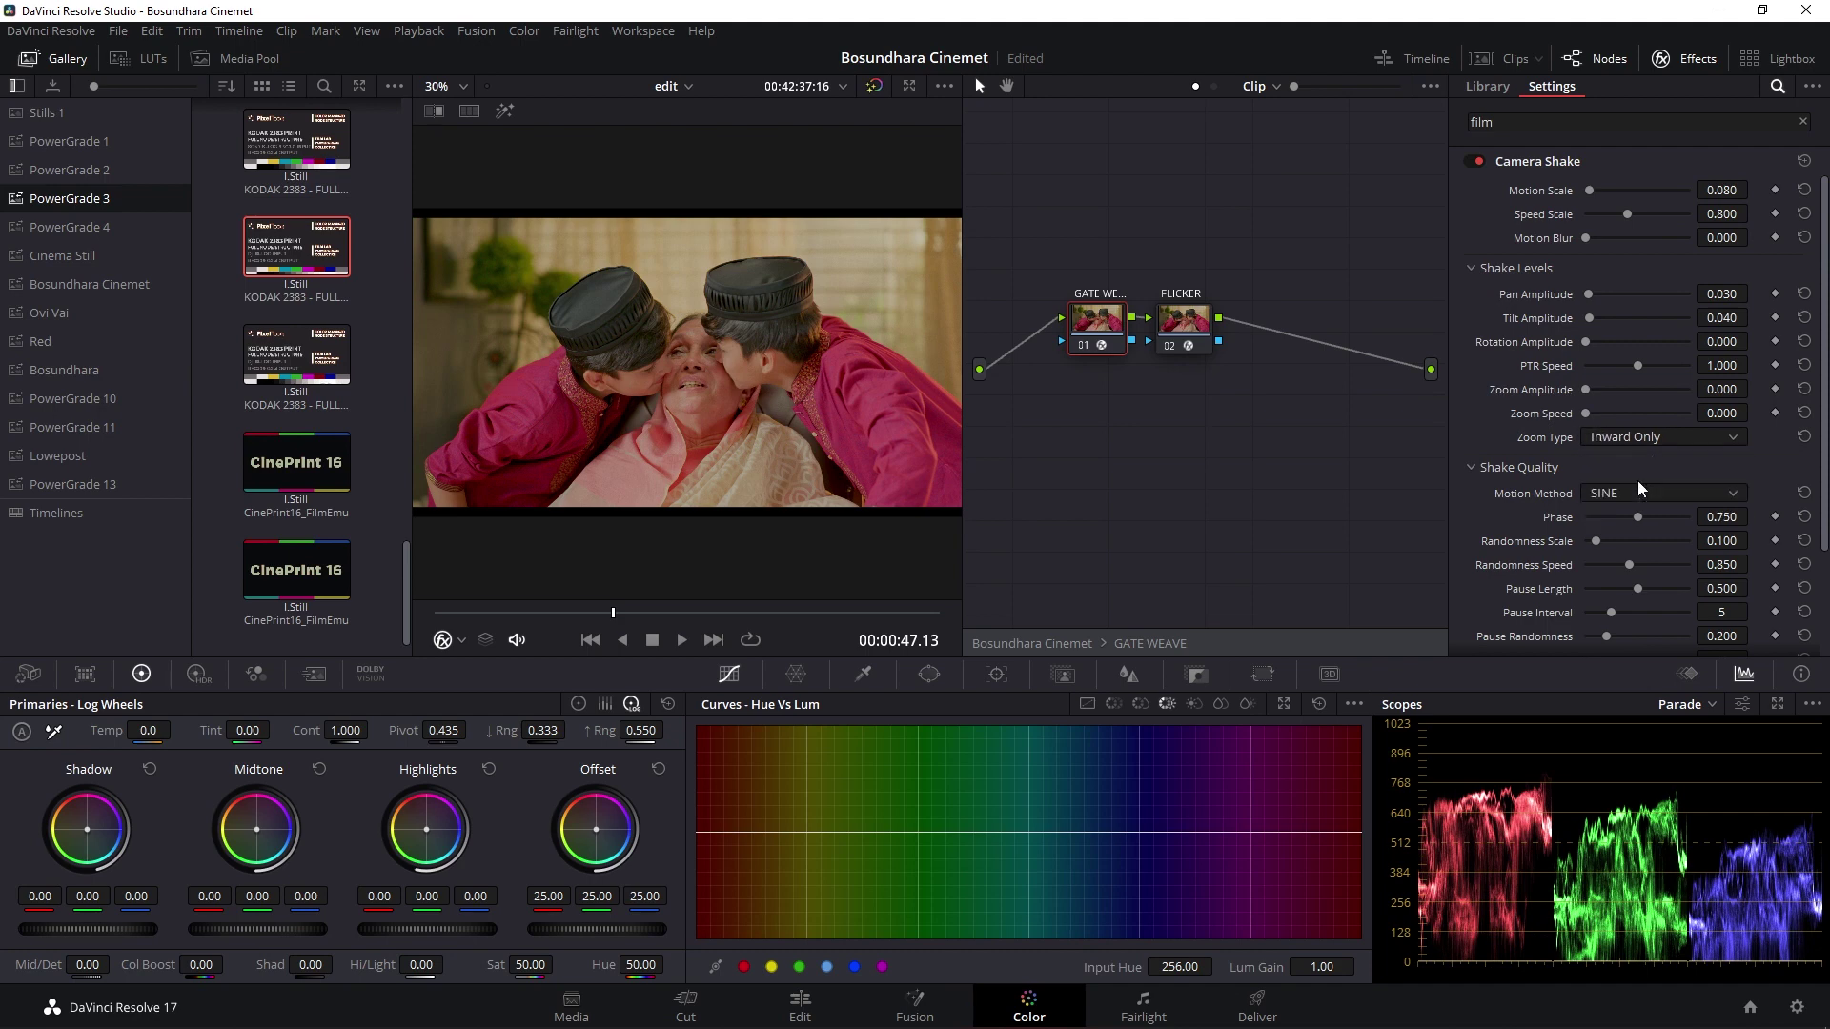
pyautogui.click(1641, 434)
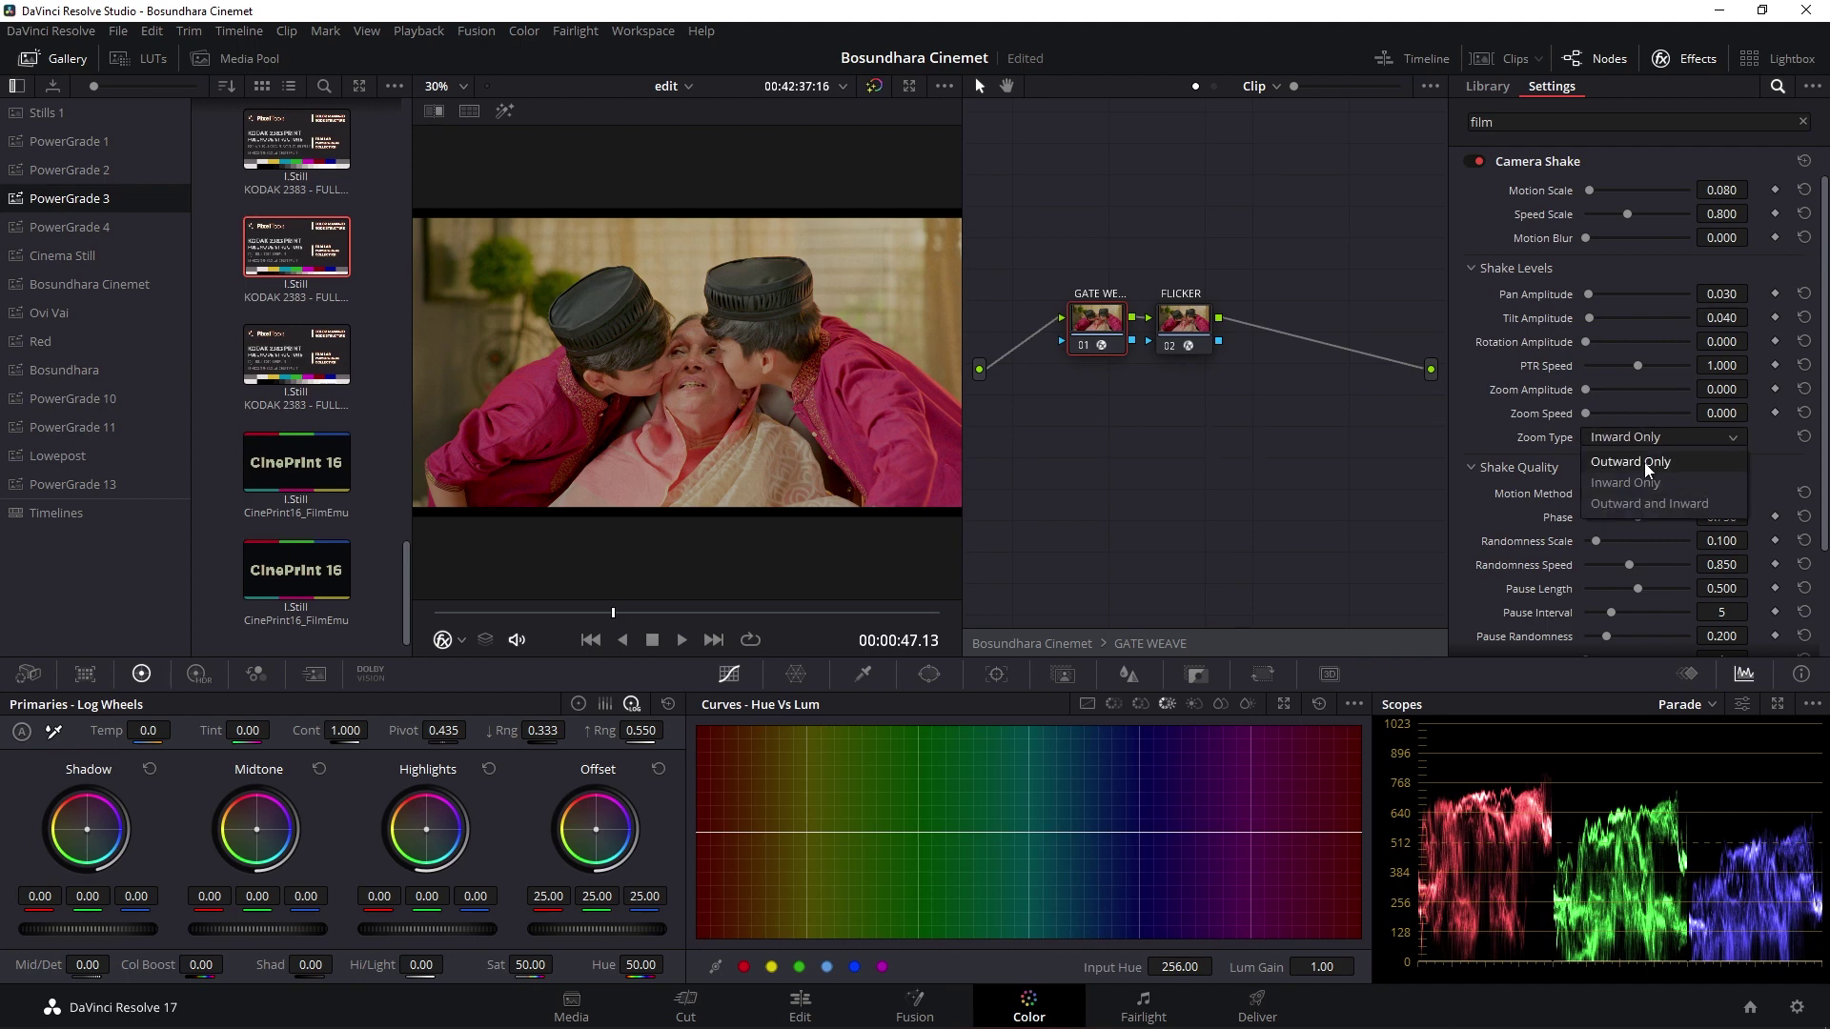
pyautogui.click(1646, 464)
pyautogui.click(1187, 329)
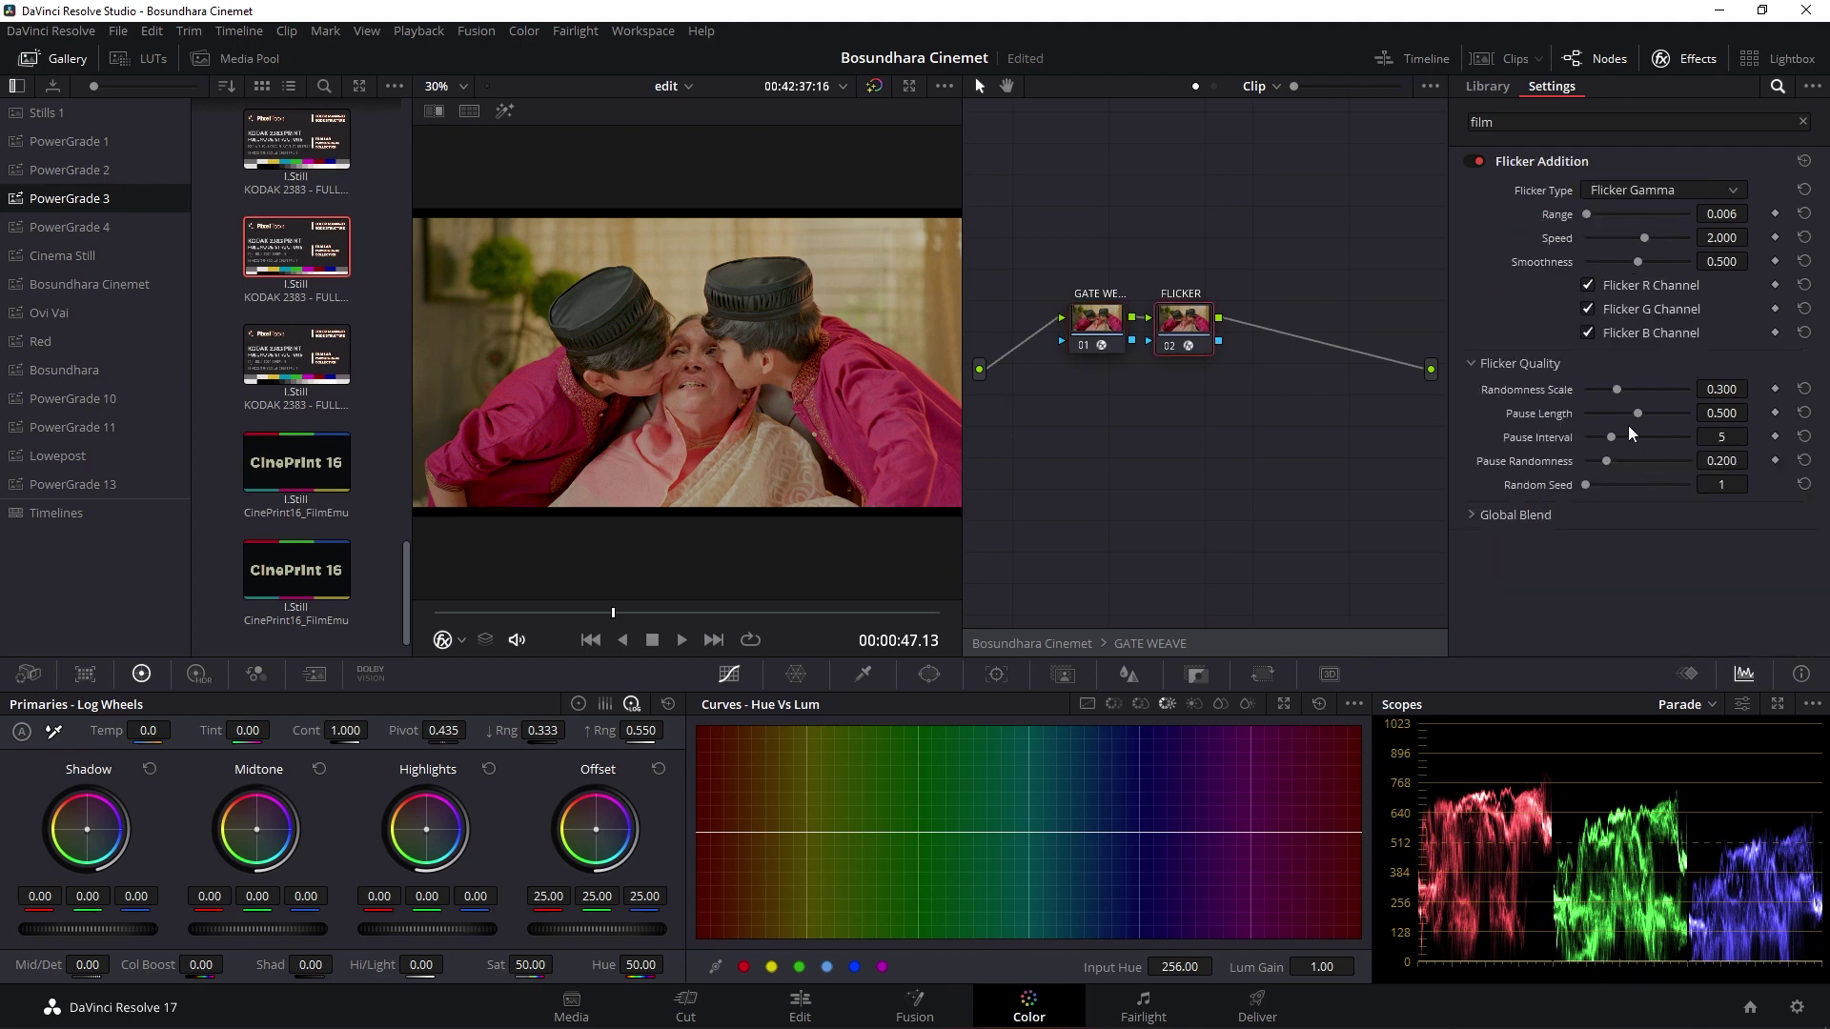
# Return to the main node tree, clean up the graph into one row, and move GATE WEAVE below the chain
pyautogui.click(1035, 638)
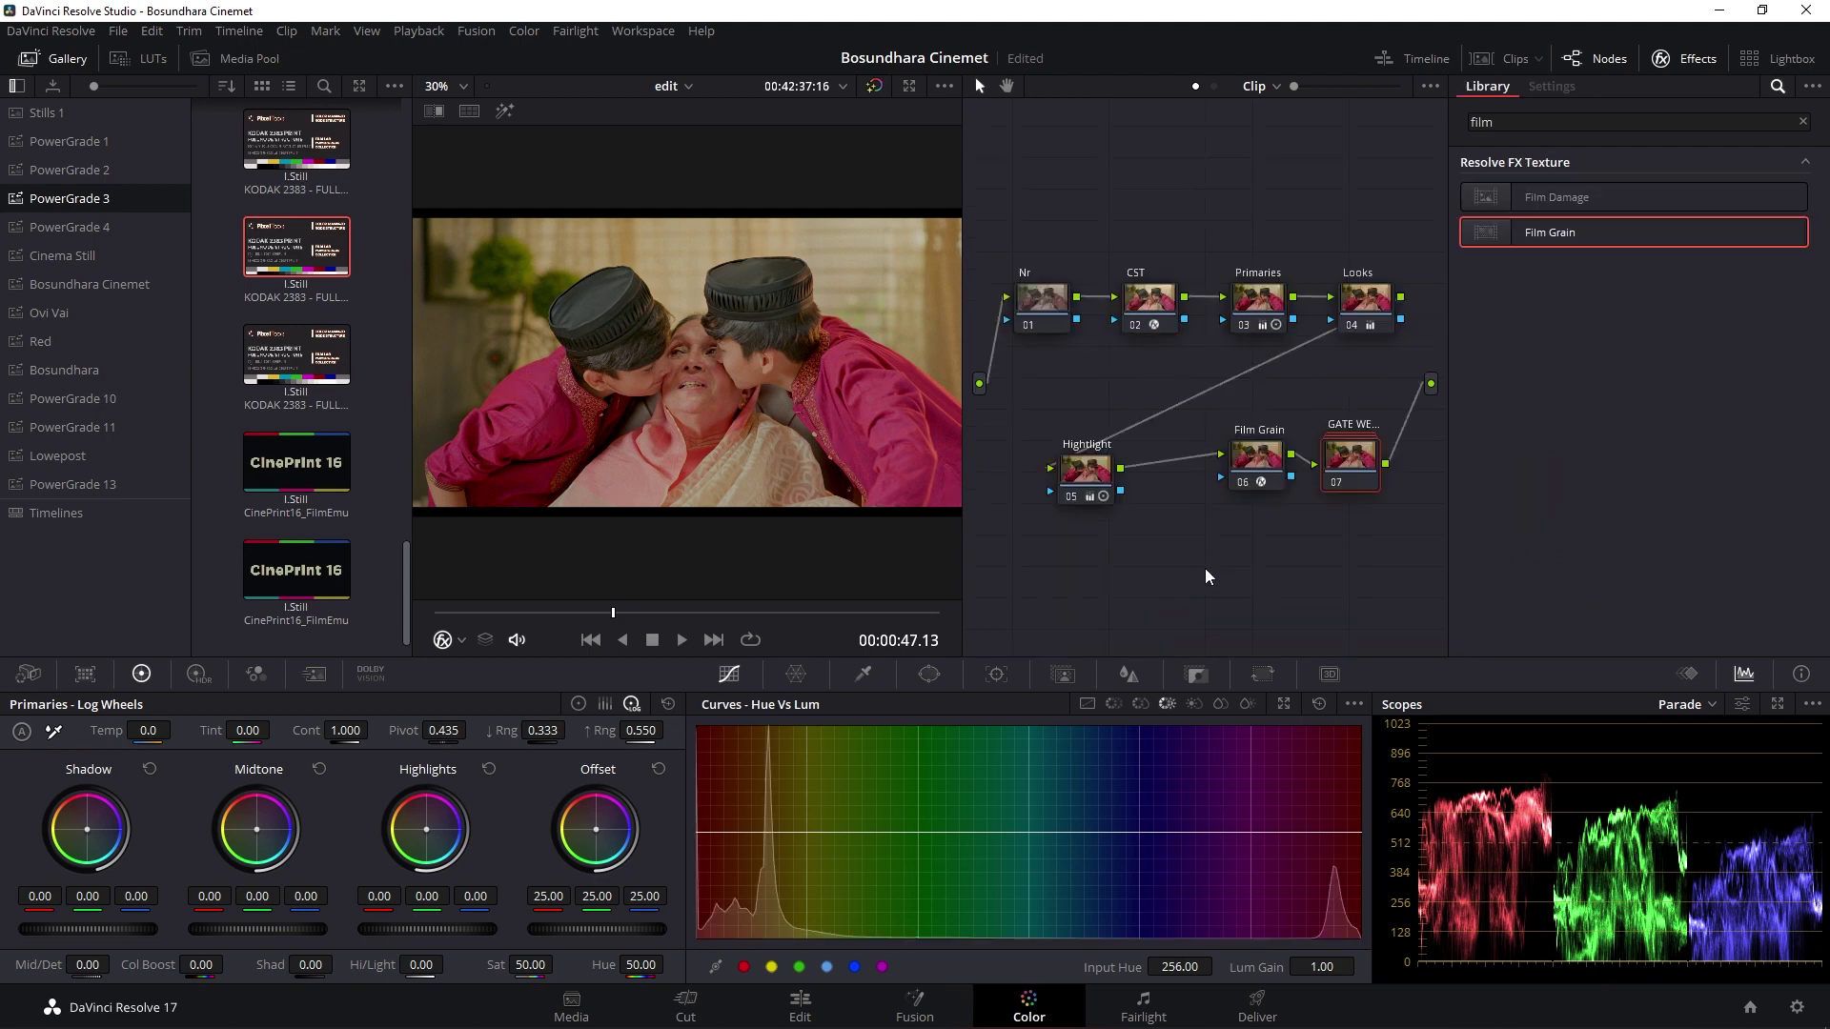
pyautogui.click(1661, 58)
pyautogui.rightClick(1434, 139)
pyautogui.click(1515, 350)
pyautogui.moveTo(1742, 402); pyautogui.dragTo(1342, 512)
# Add a new empty serial node 08 after GATE WEAVE and move the playhead to an earlier frame
pyautogui.hotkey('alt', 's')
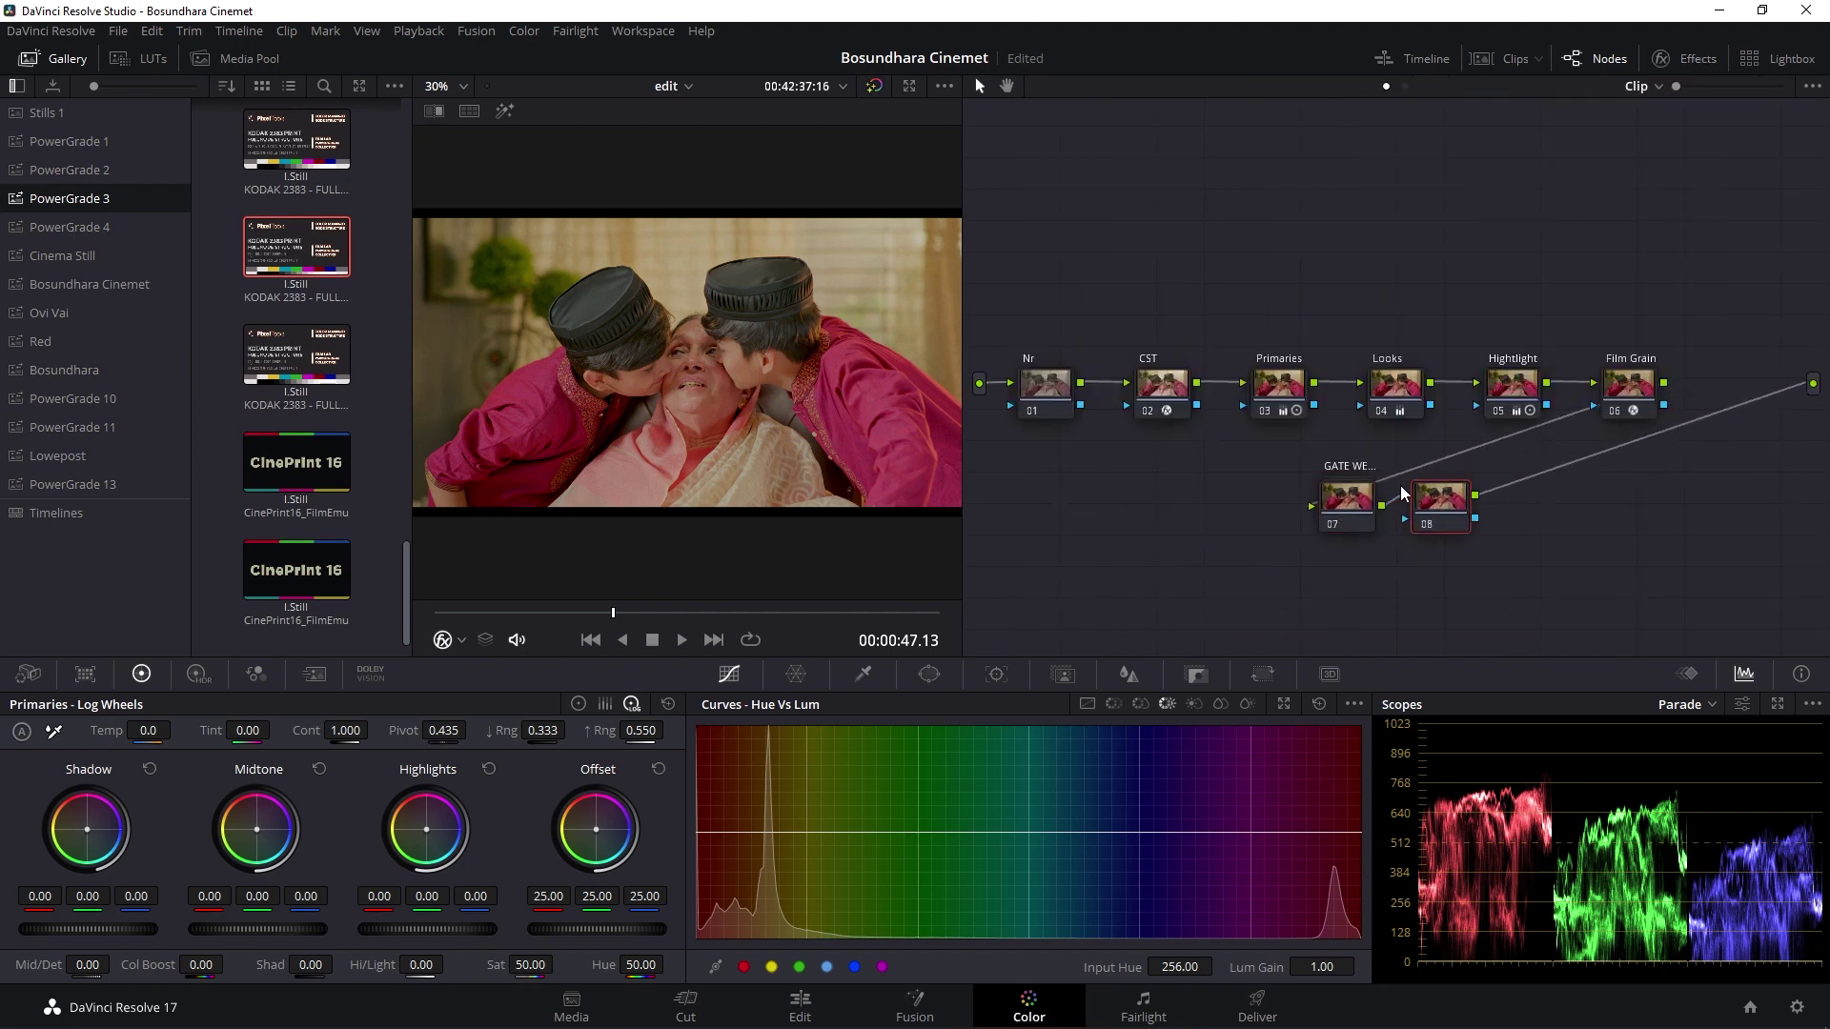
pyautogui.rightClick(1450, 514)
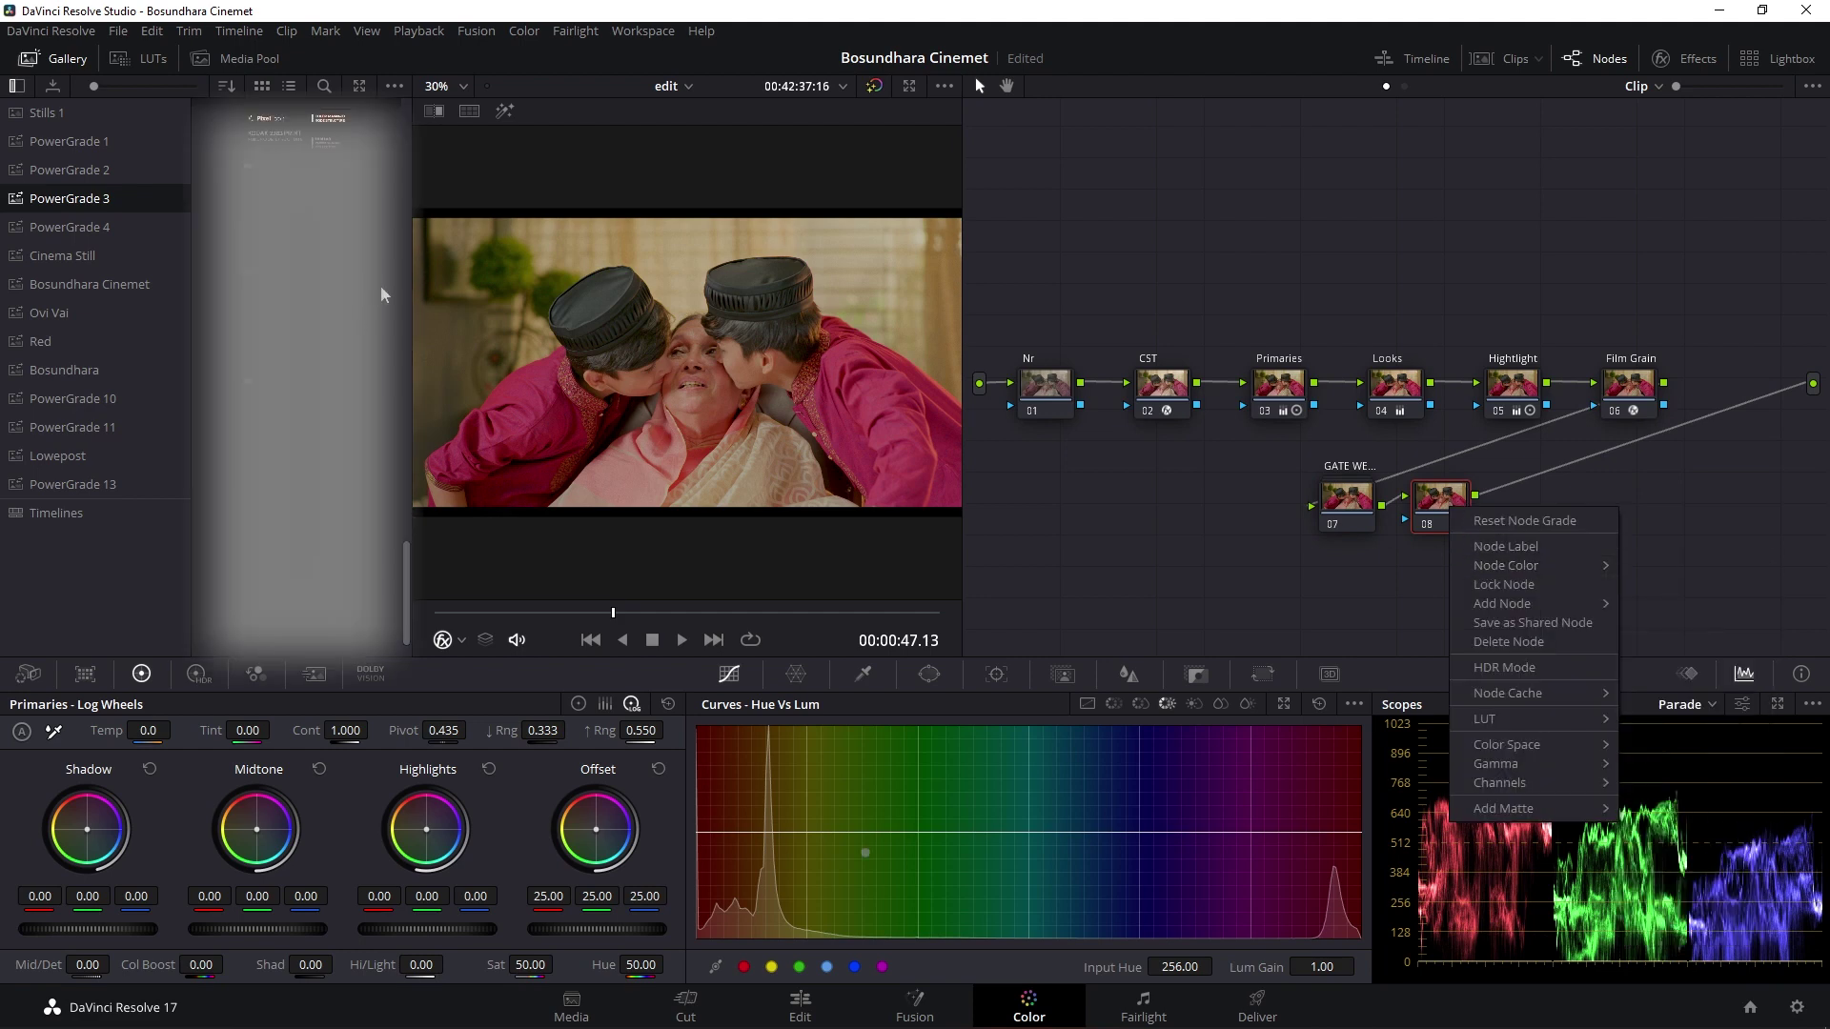
pyautogui.click(378, 293)
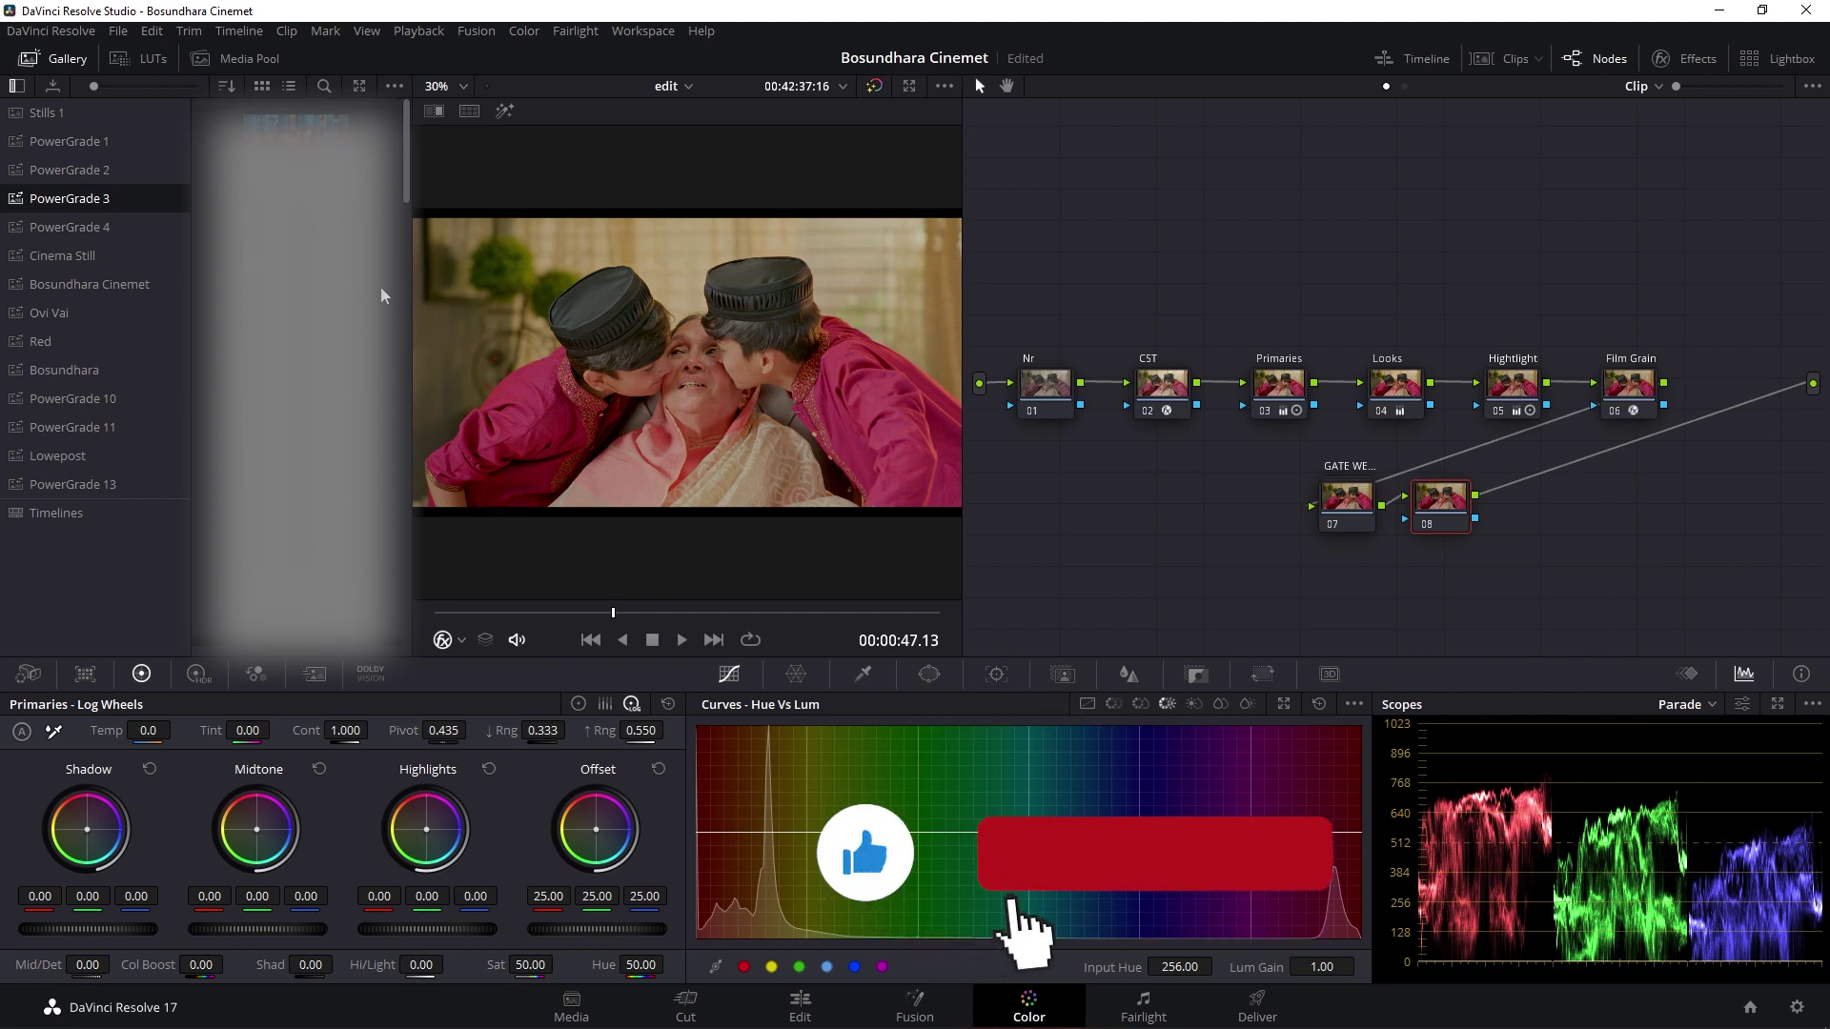
pyautogui.rightClick(1426, 500)
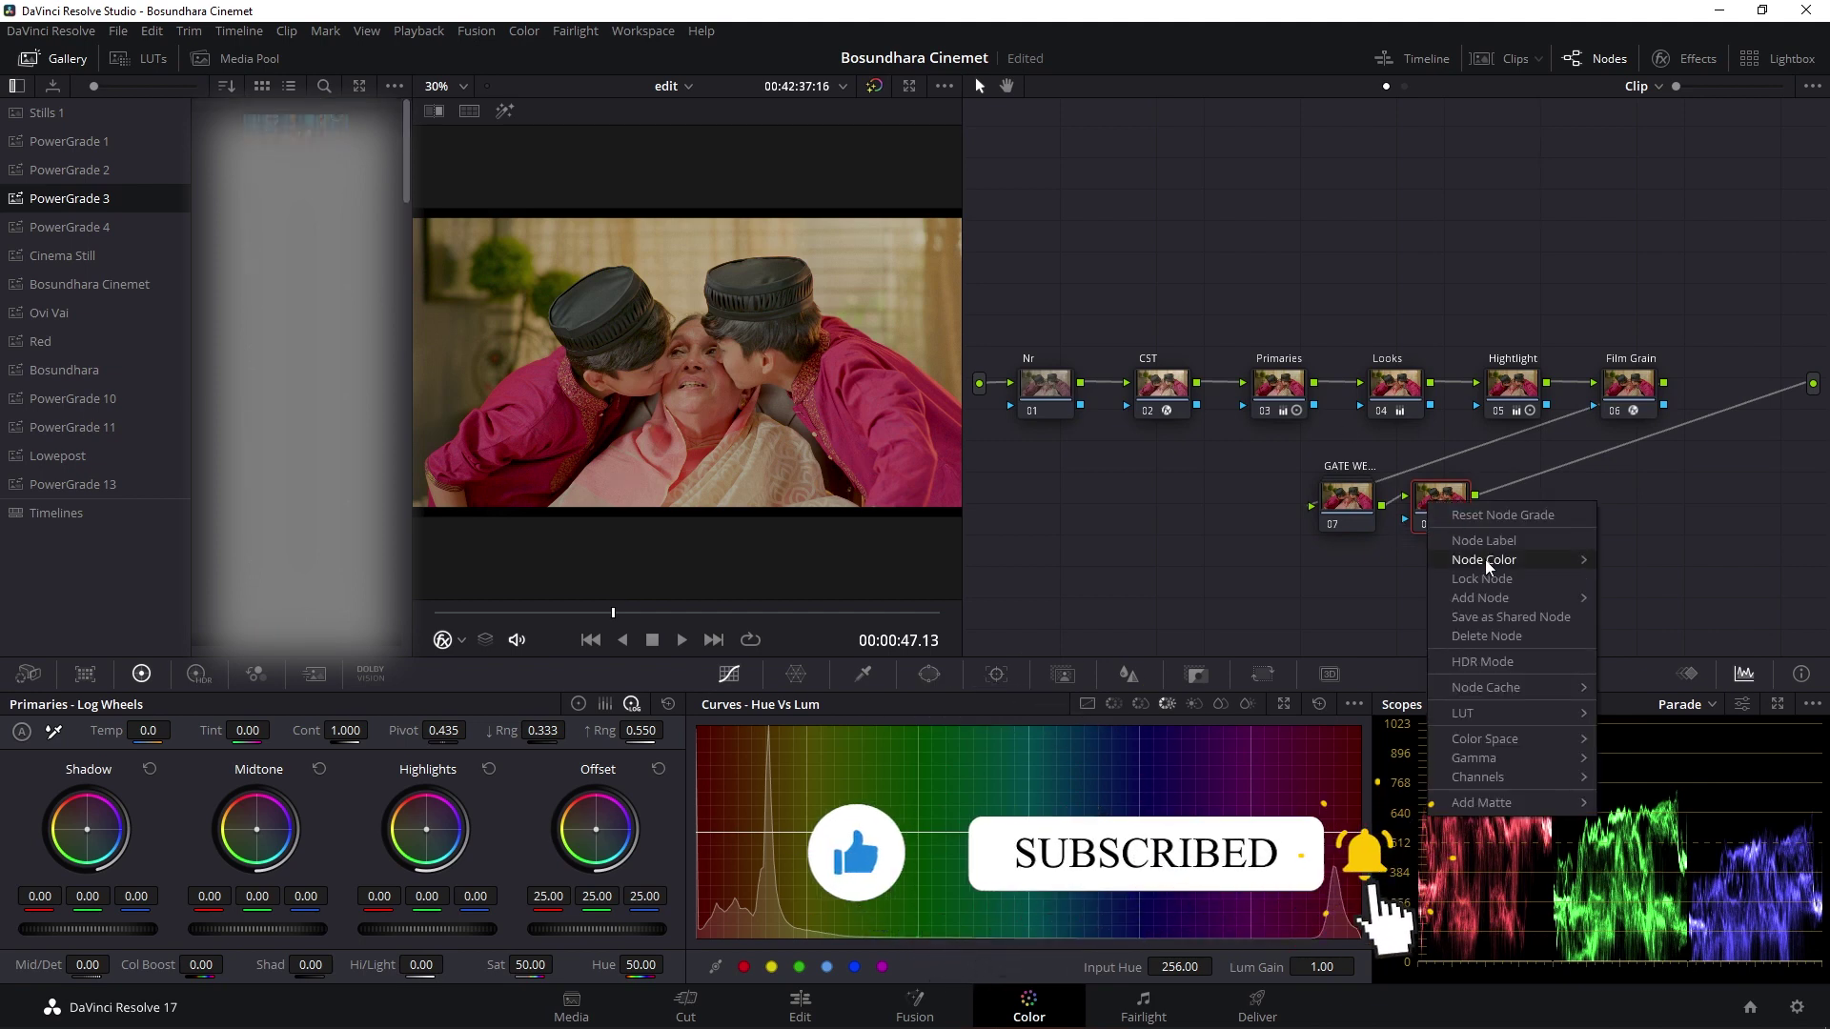
pyautogui.click(1255, 541)
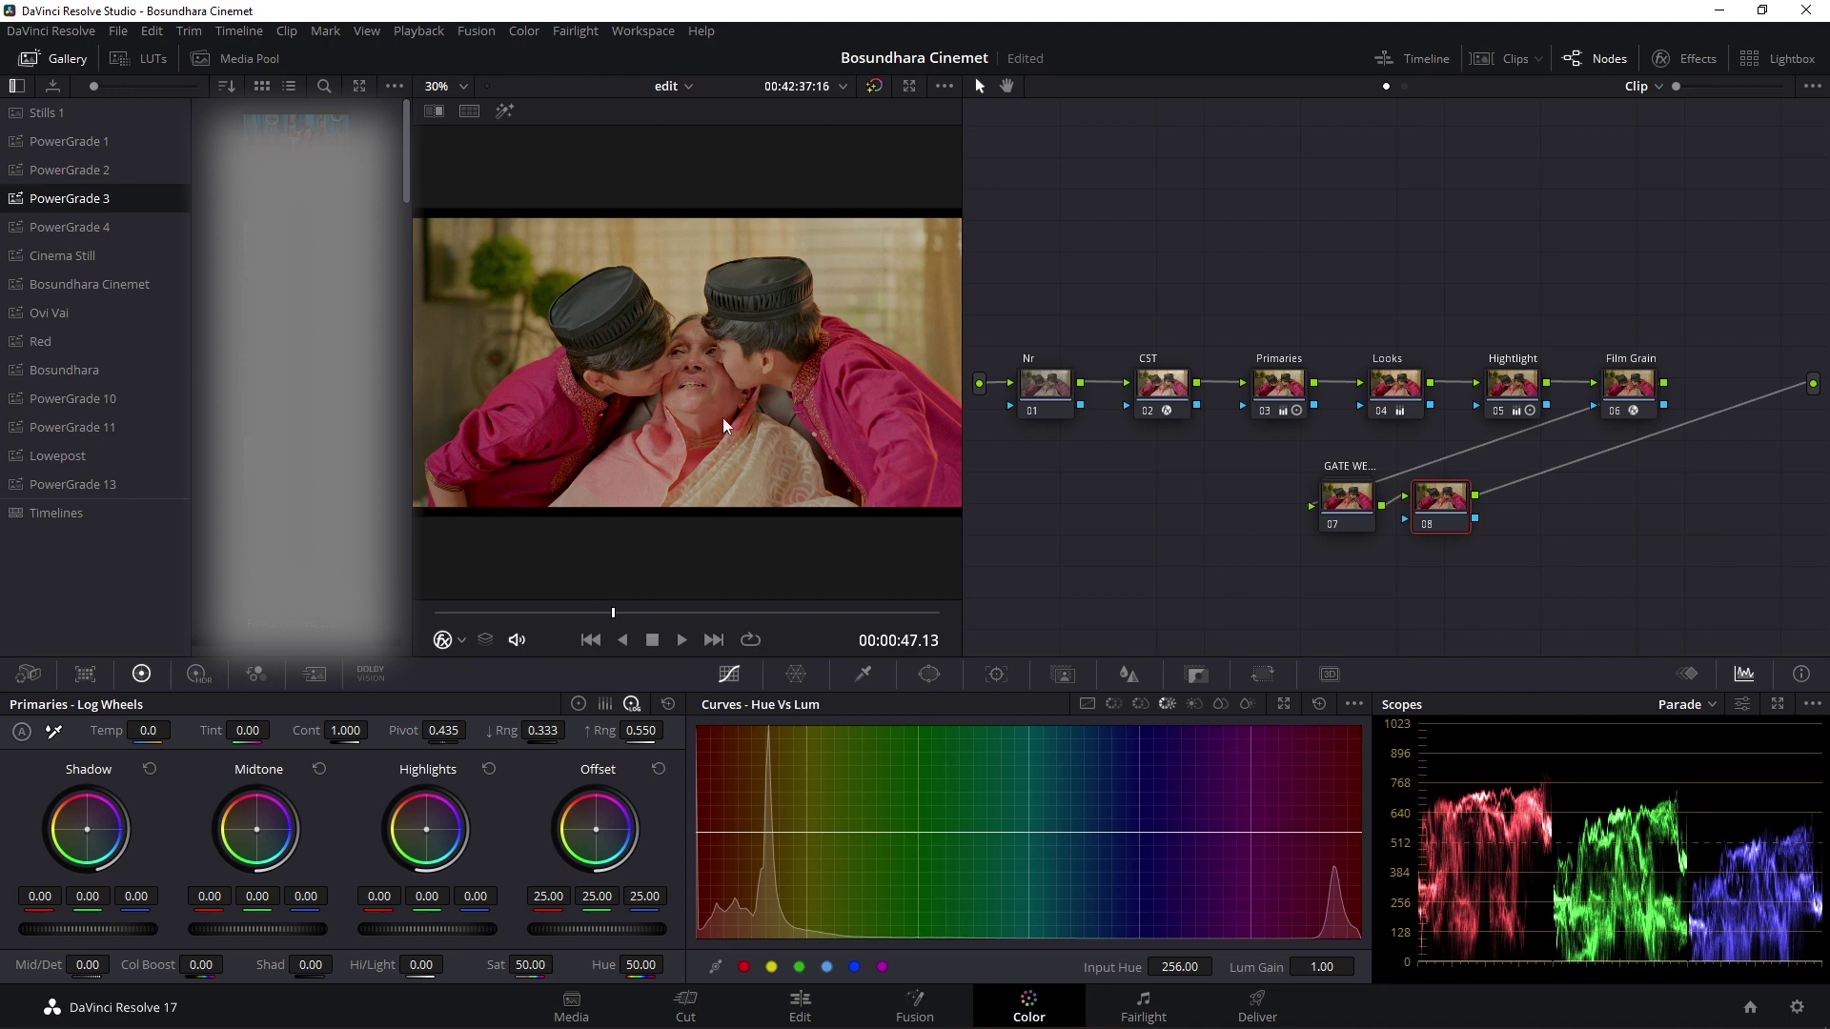
pyautogui.click(786, 613)
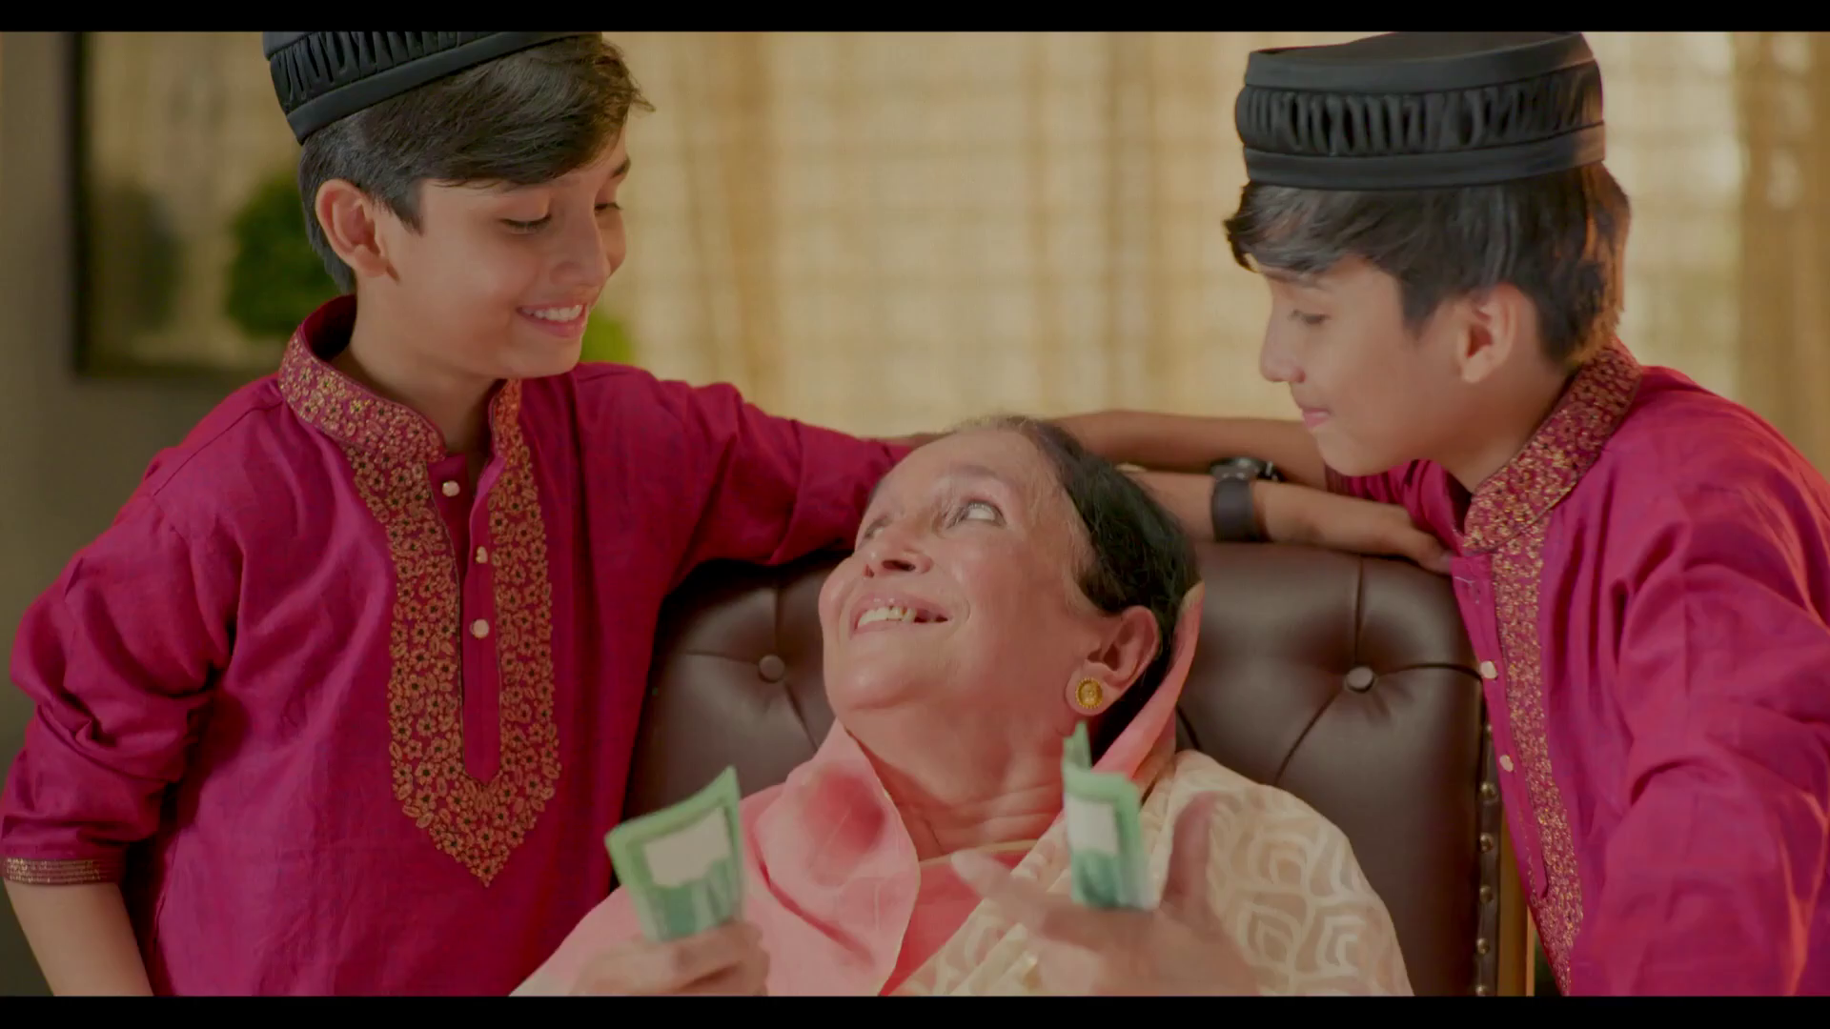
pyautogui.moveTo(846, 798)
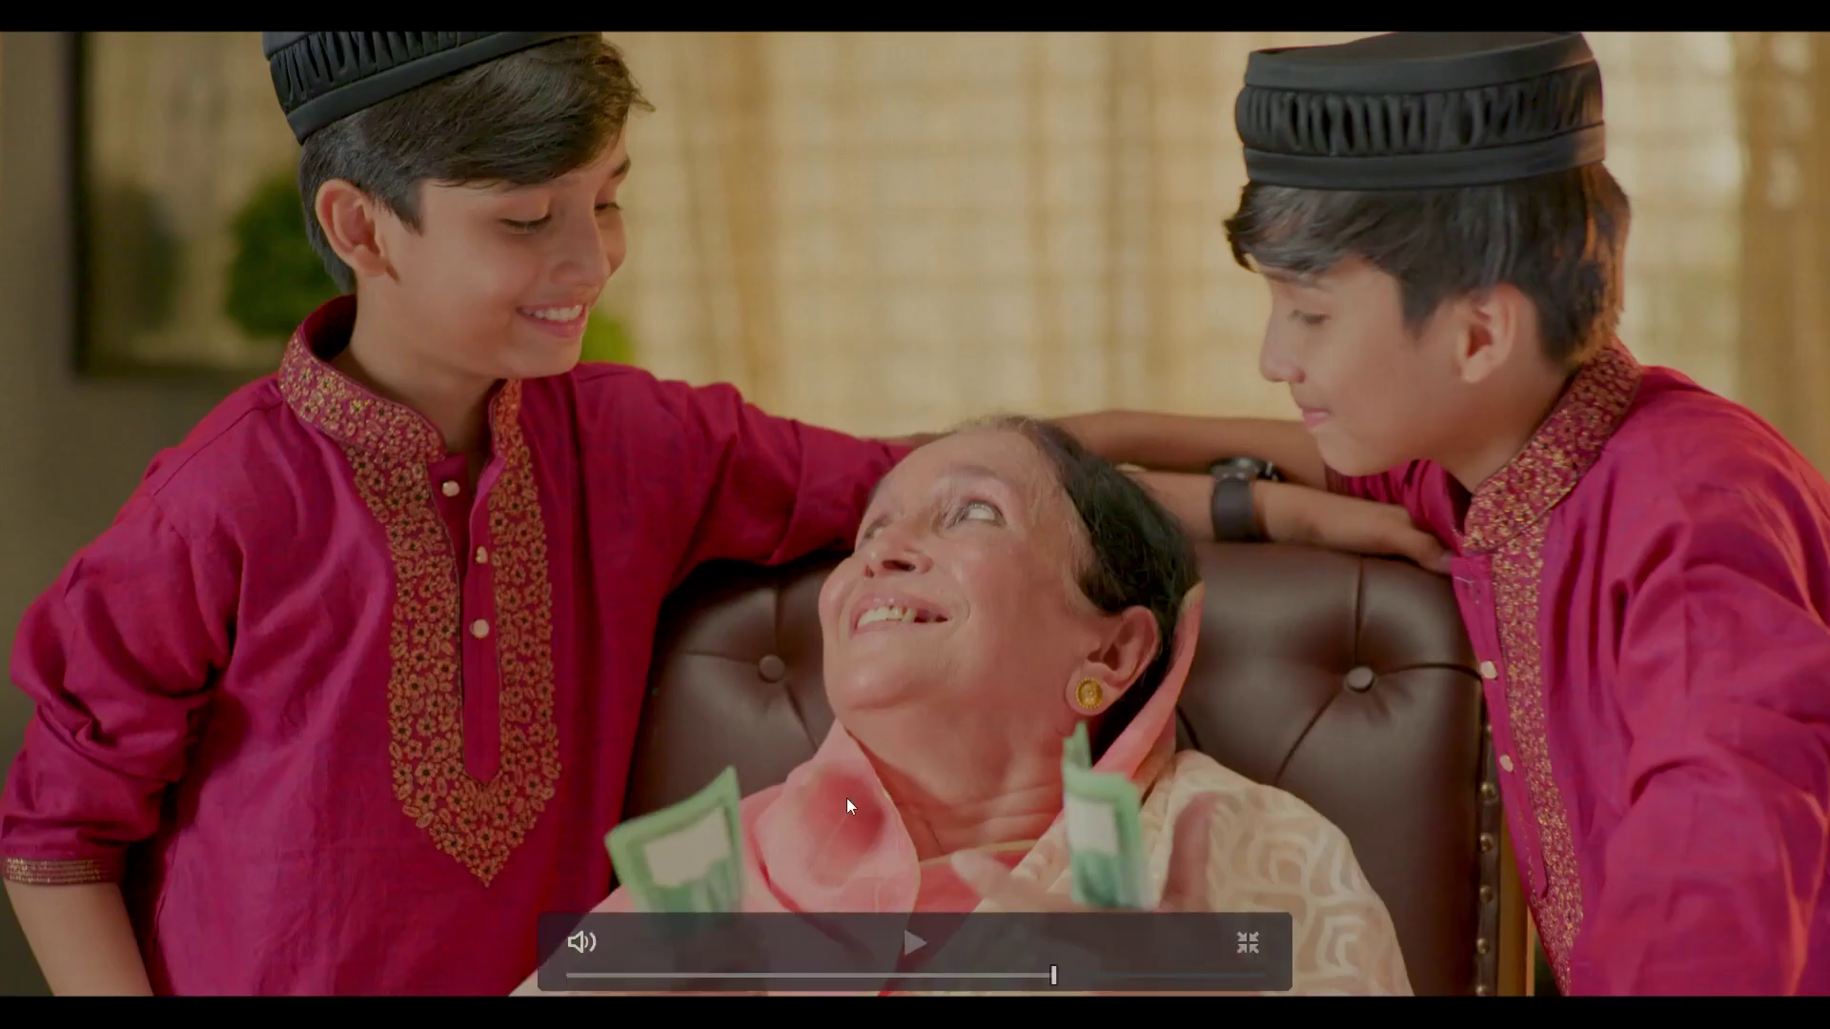
pyautogui.moveTo(1032, 976); pyautogui.dragTo(937, 973)
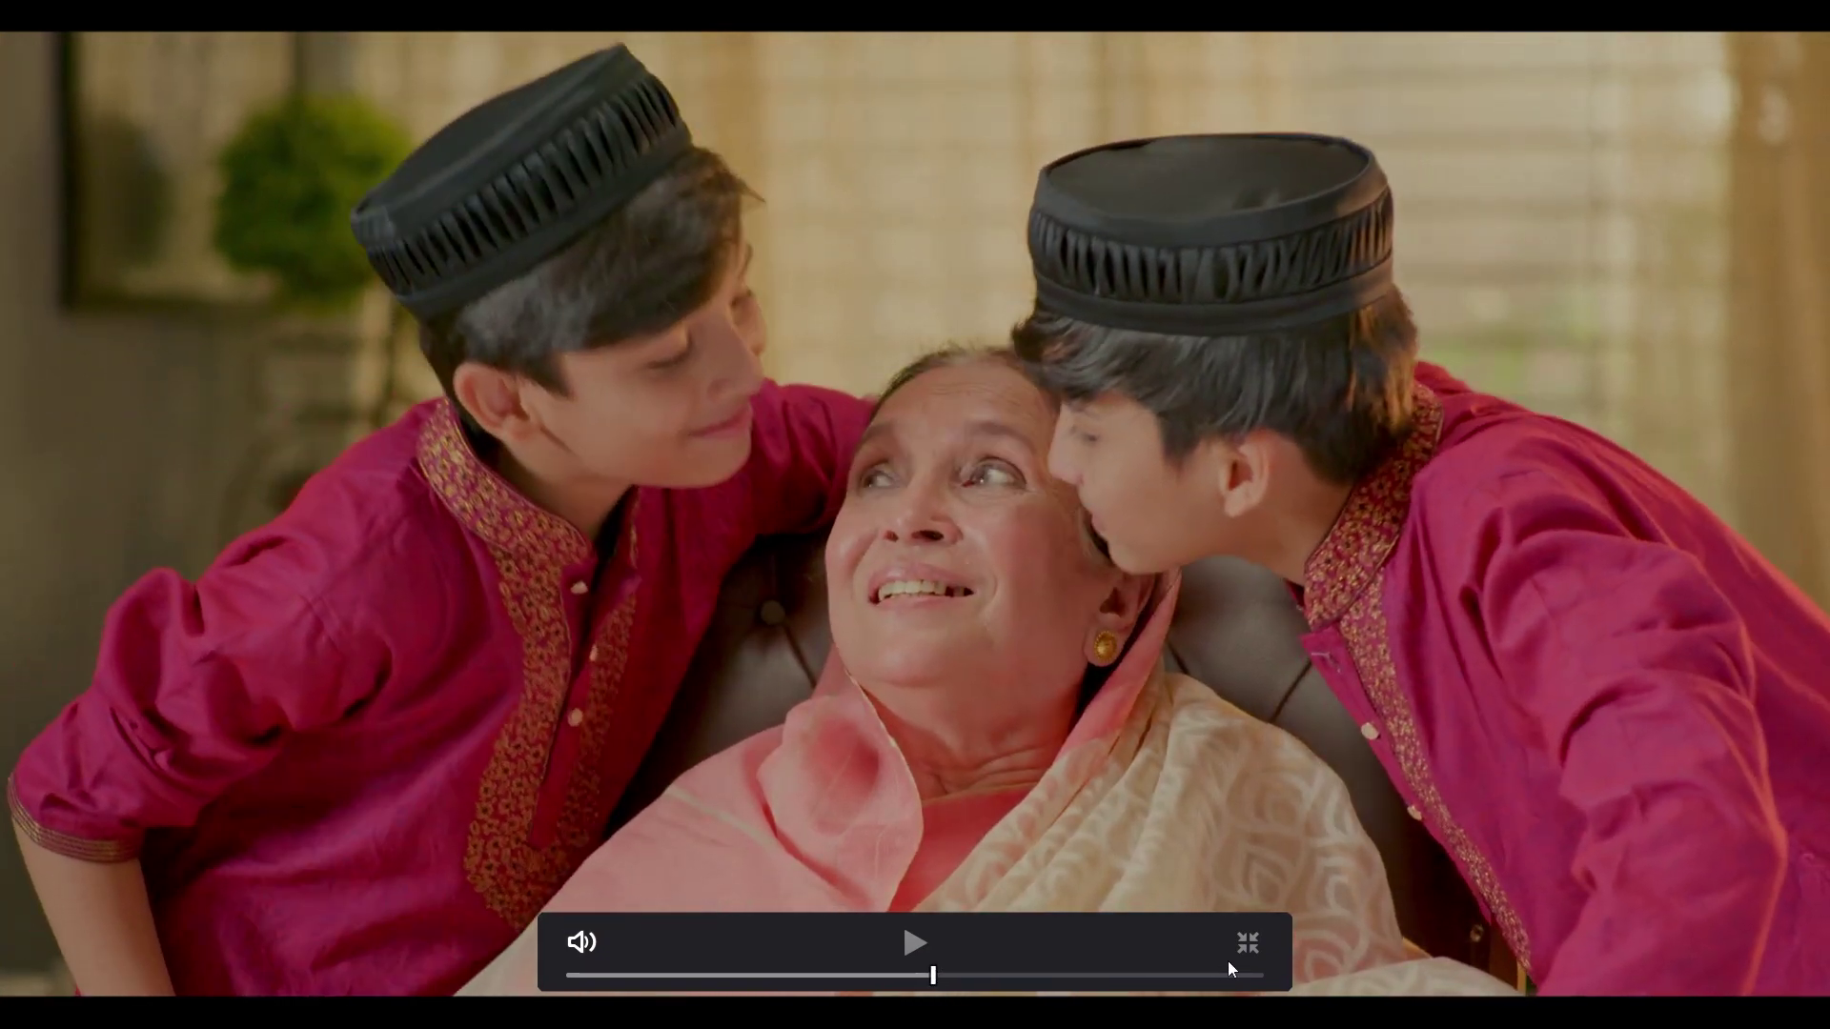
pyautogui.click(1249, 940)
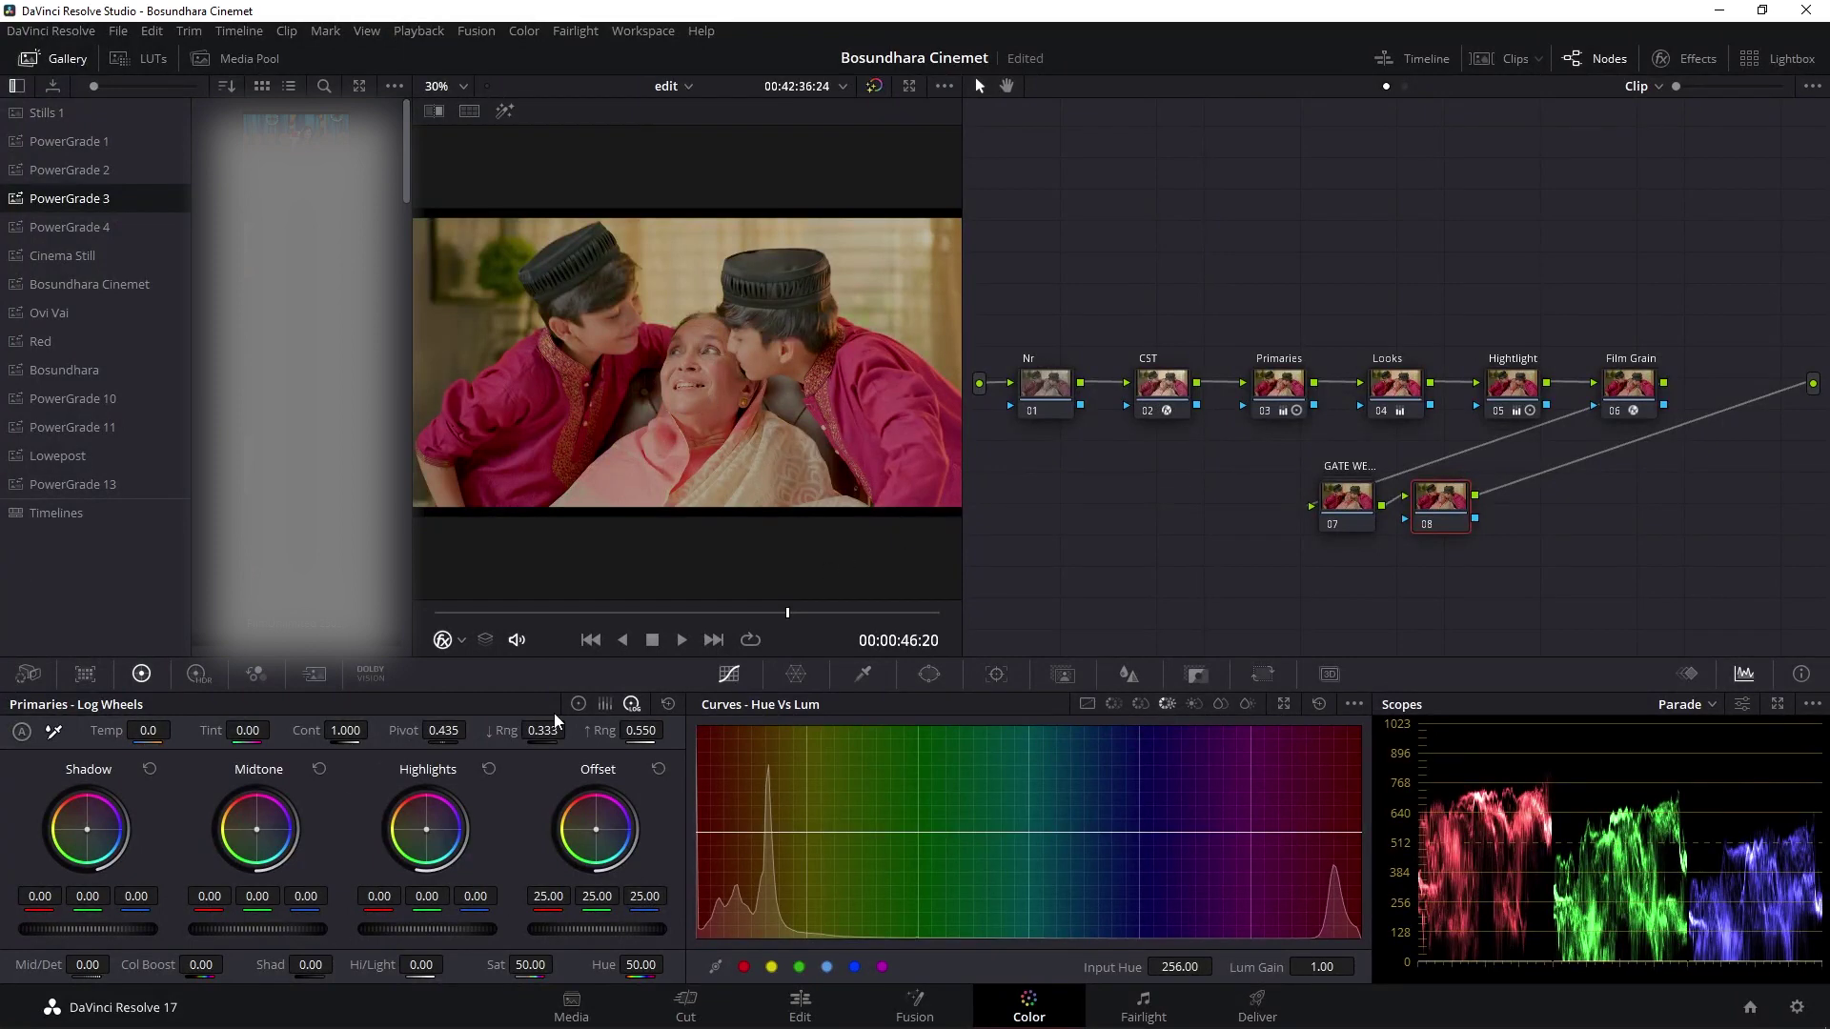
# On node 08, raise master gain to 1.17 with green at 1.14, set gamma to -0.07, and preview full screen
pyautogui.click(578, 704)
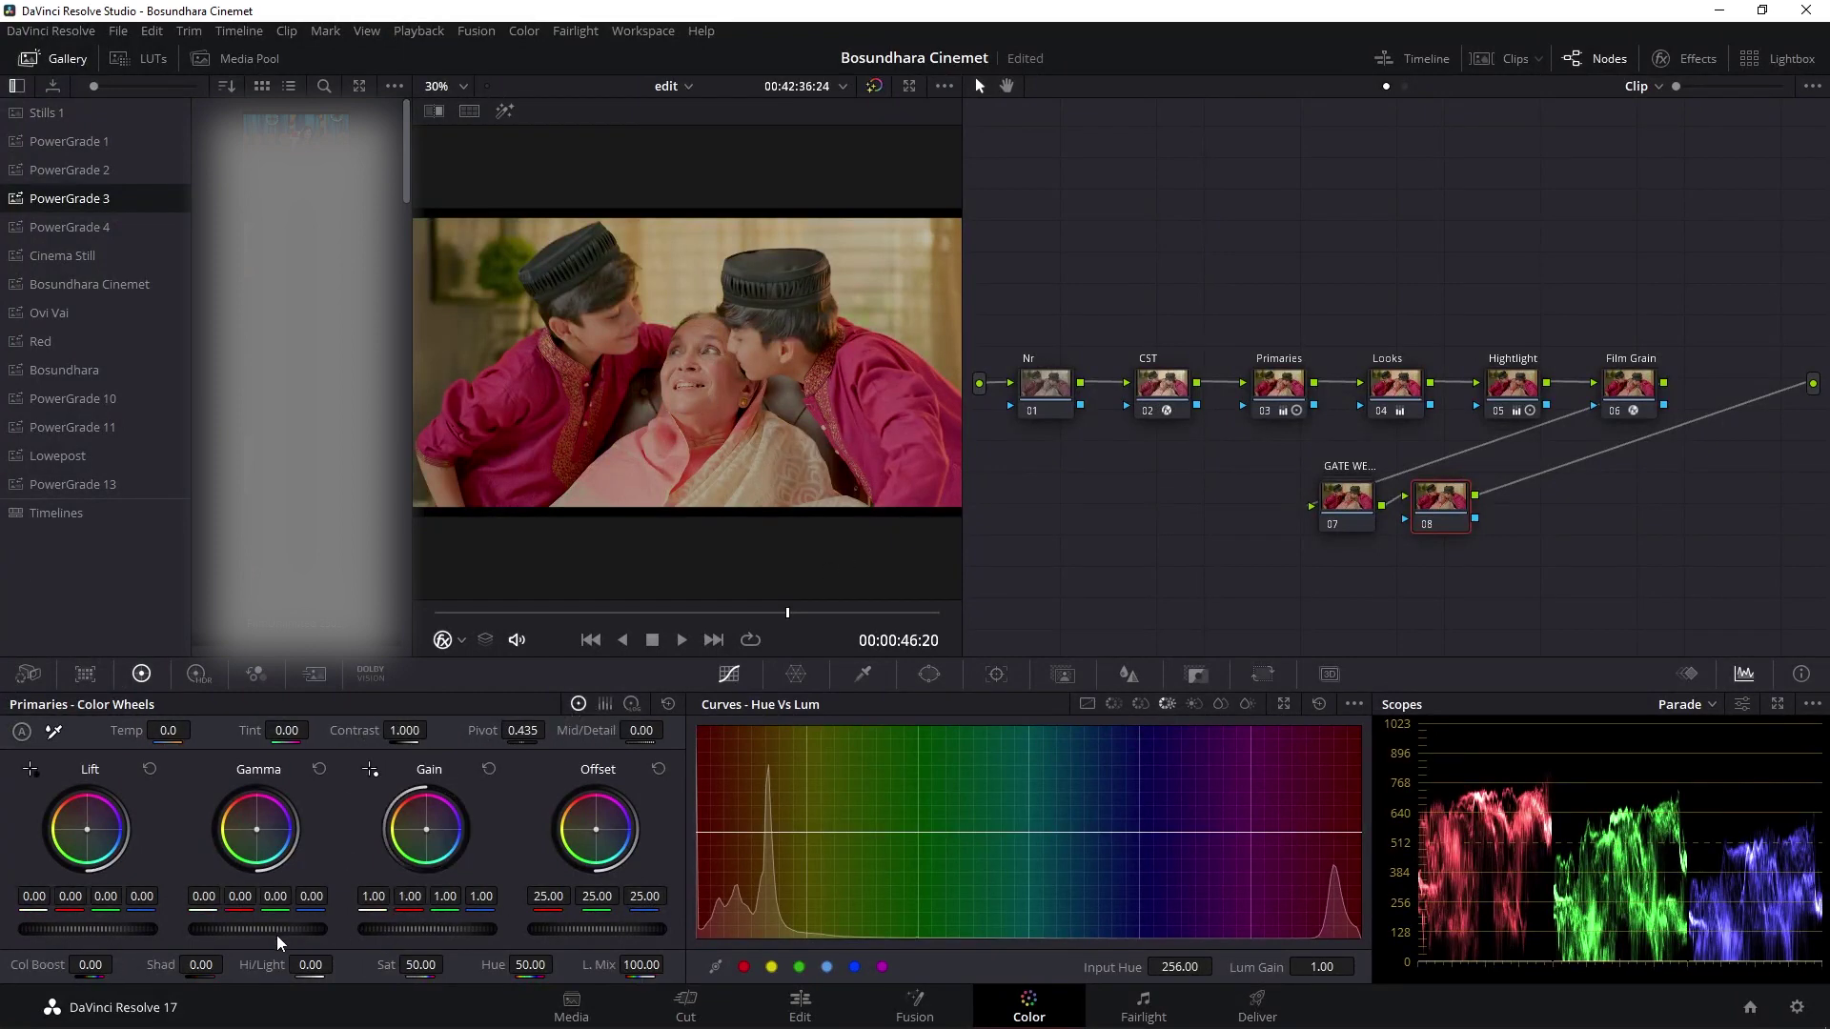
pyautogui.scroll(-4, 307, 929)
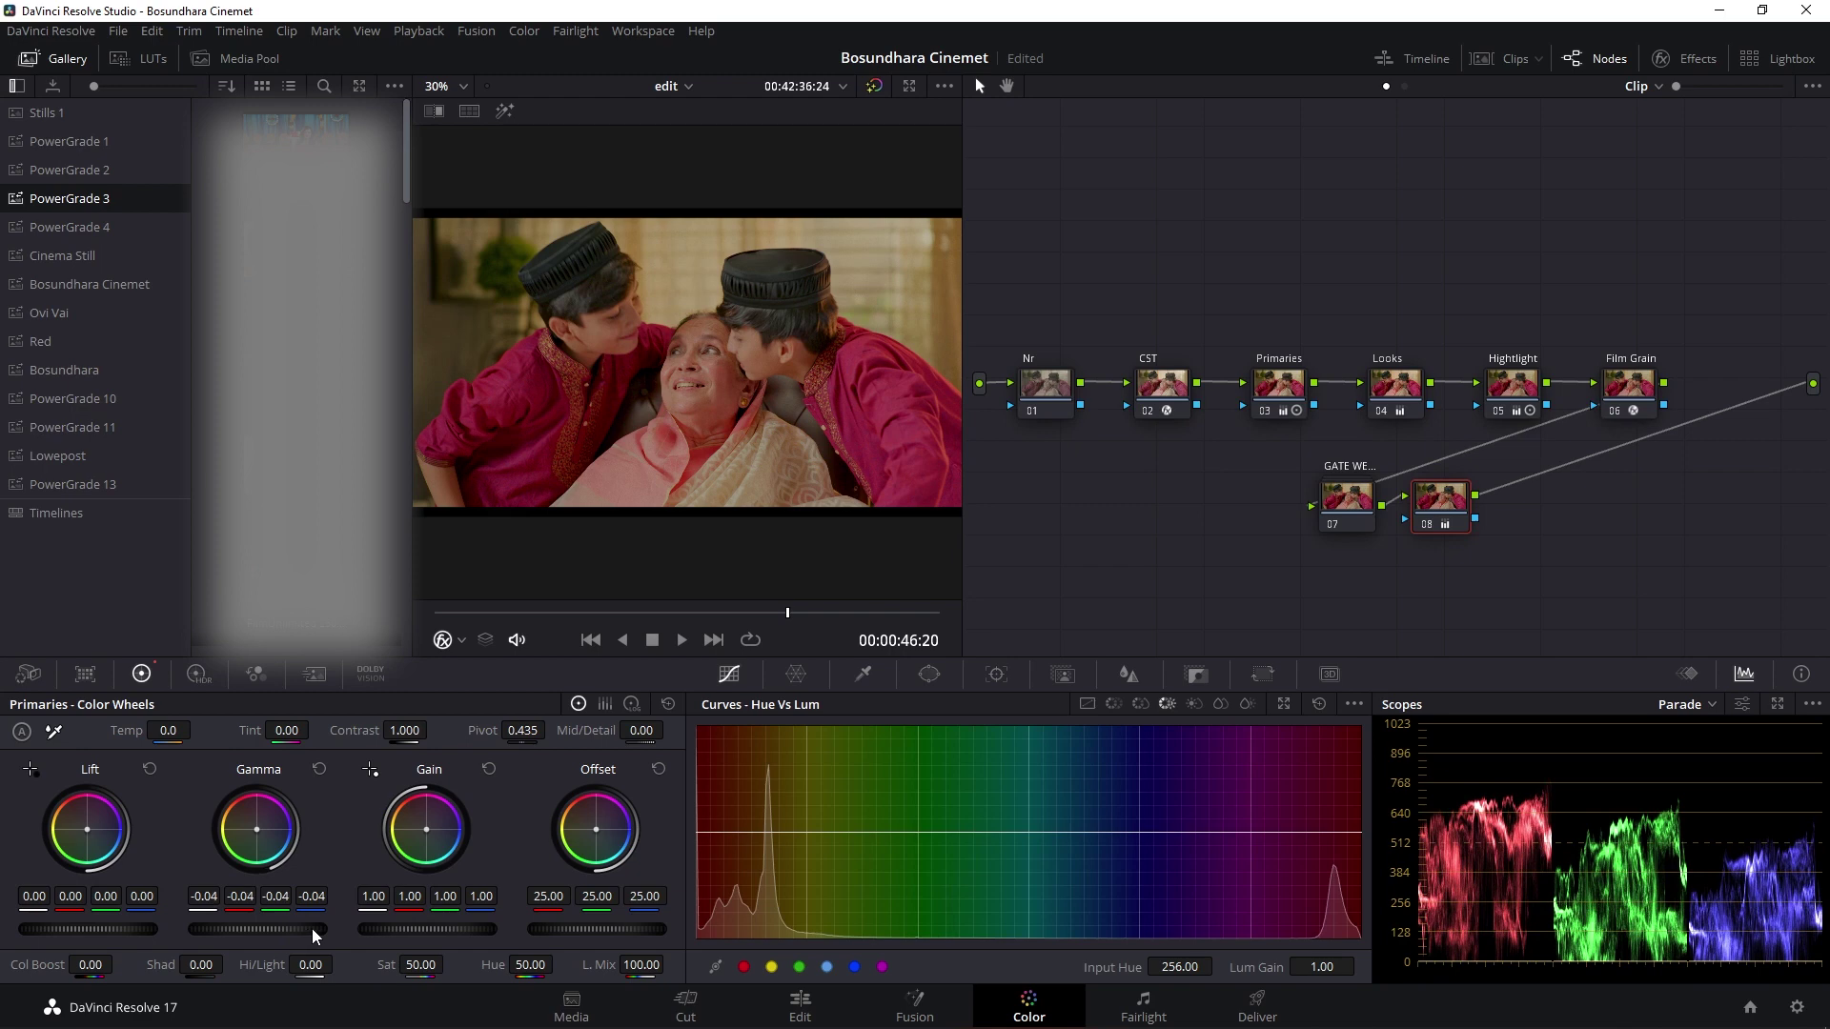
pyautogui.scroll(9, 419, 928)
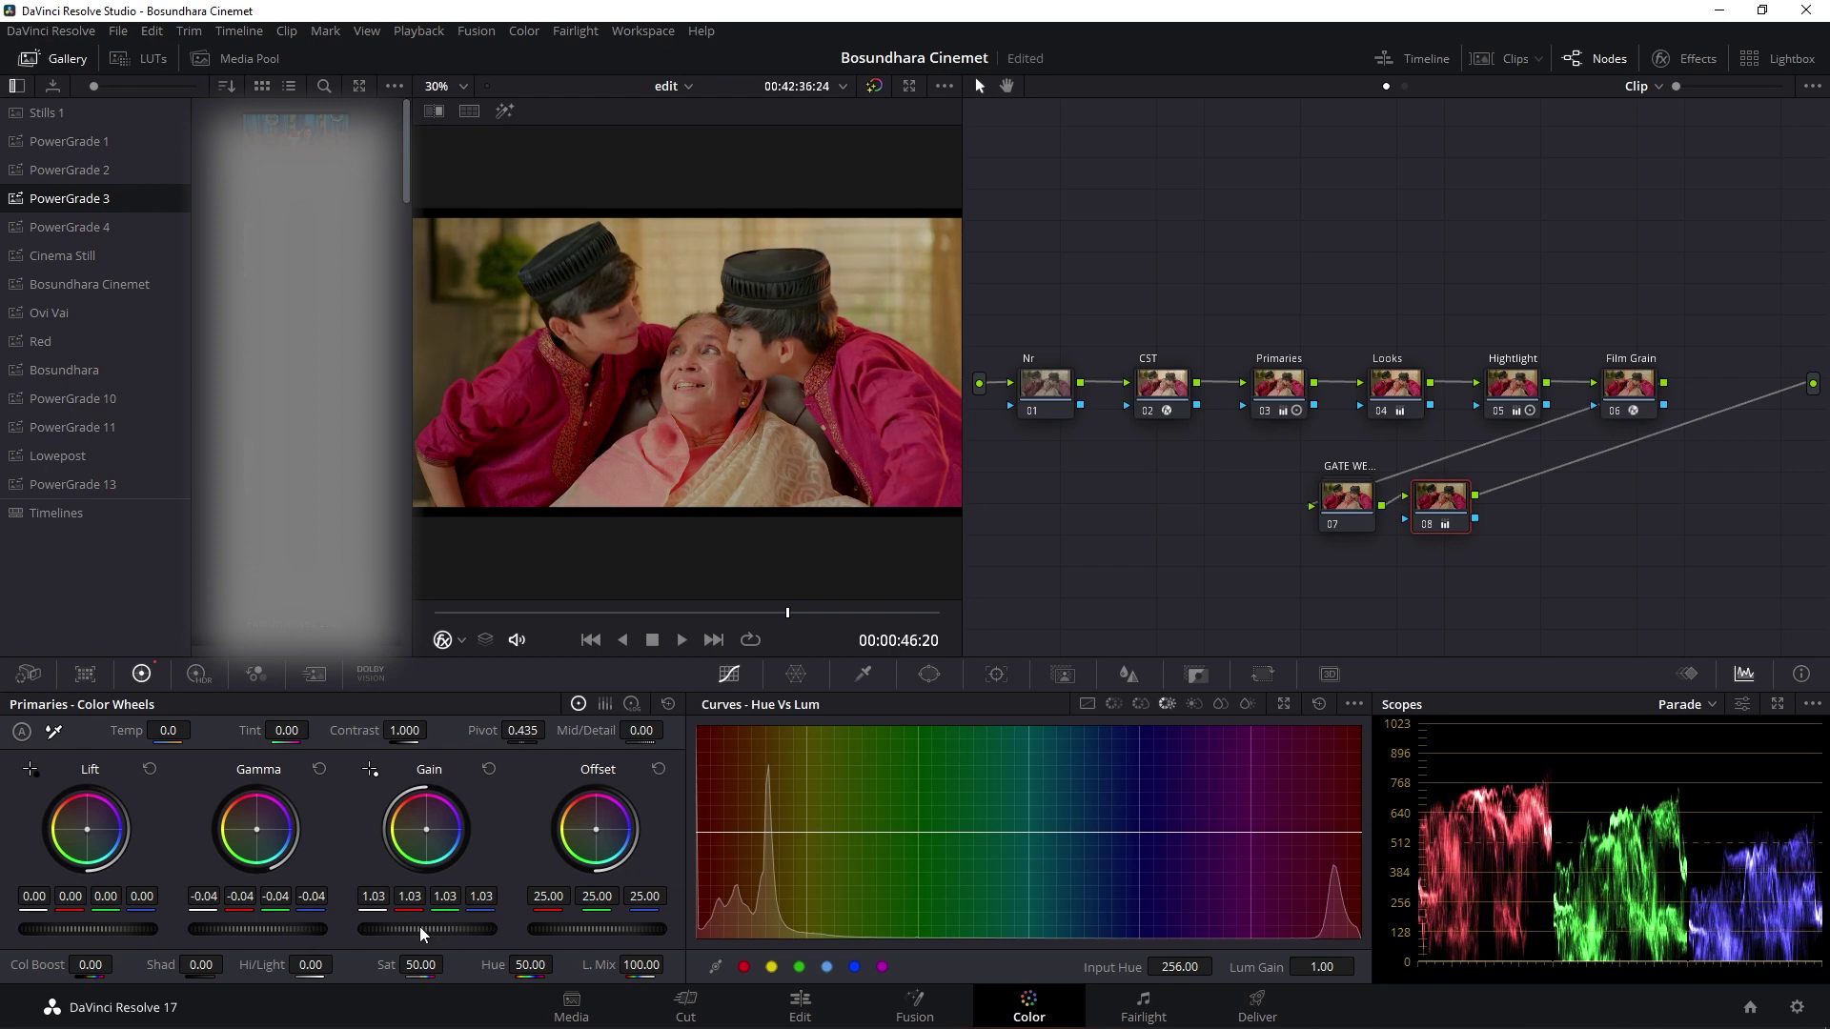
pyautogui.scroll(5, 420, 924)
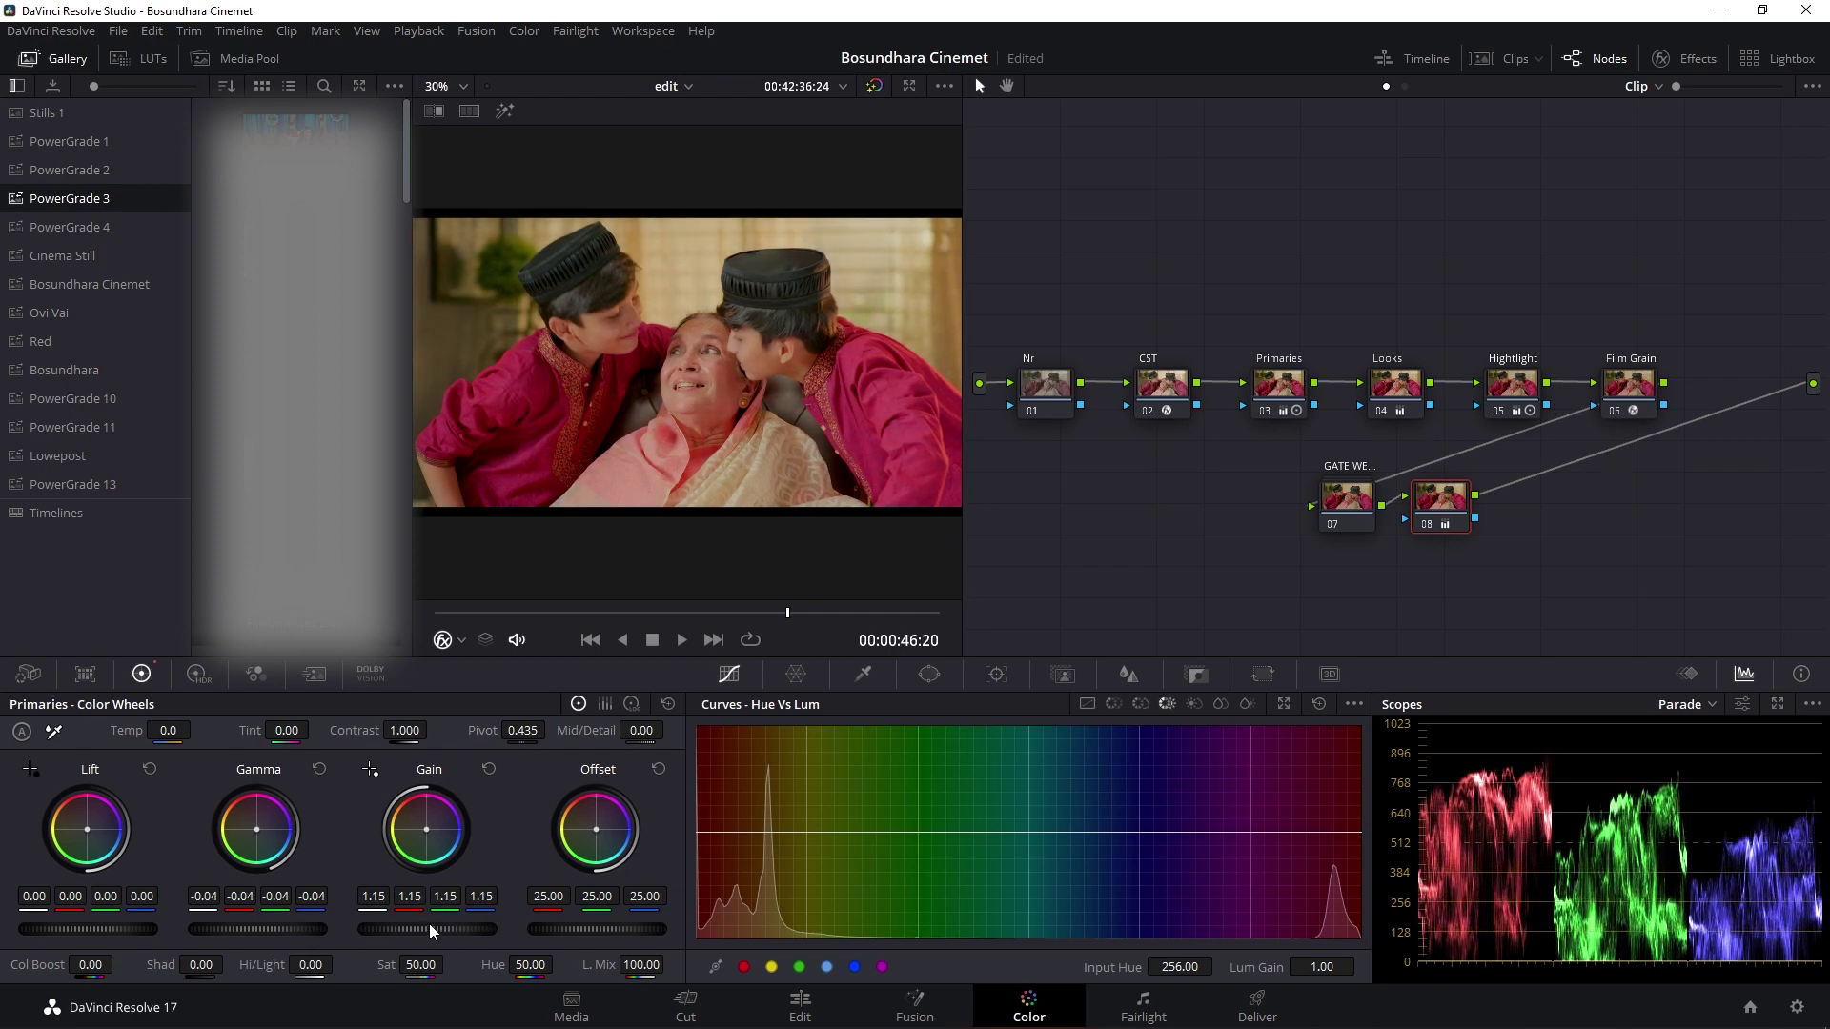
pyautogui.scroll(2, 429, 924)
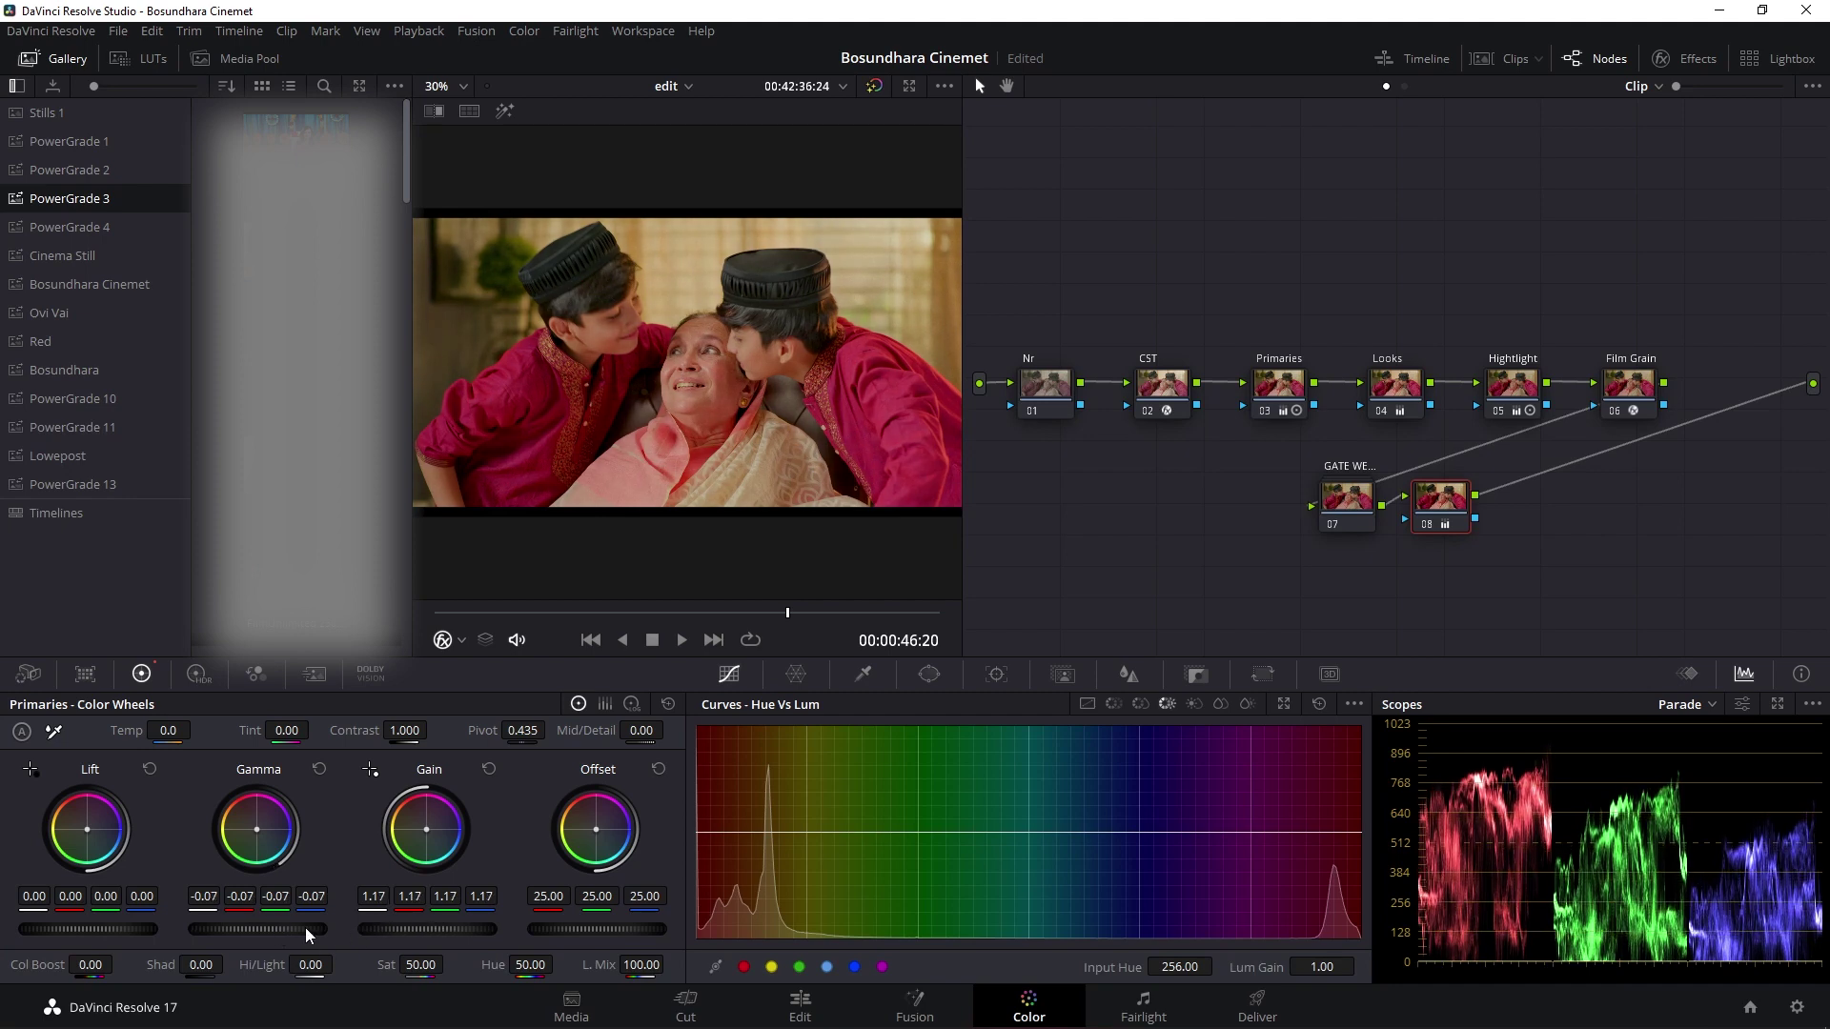
pyautogui.scroll(-1, 315, 924)
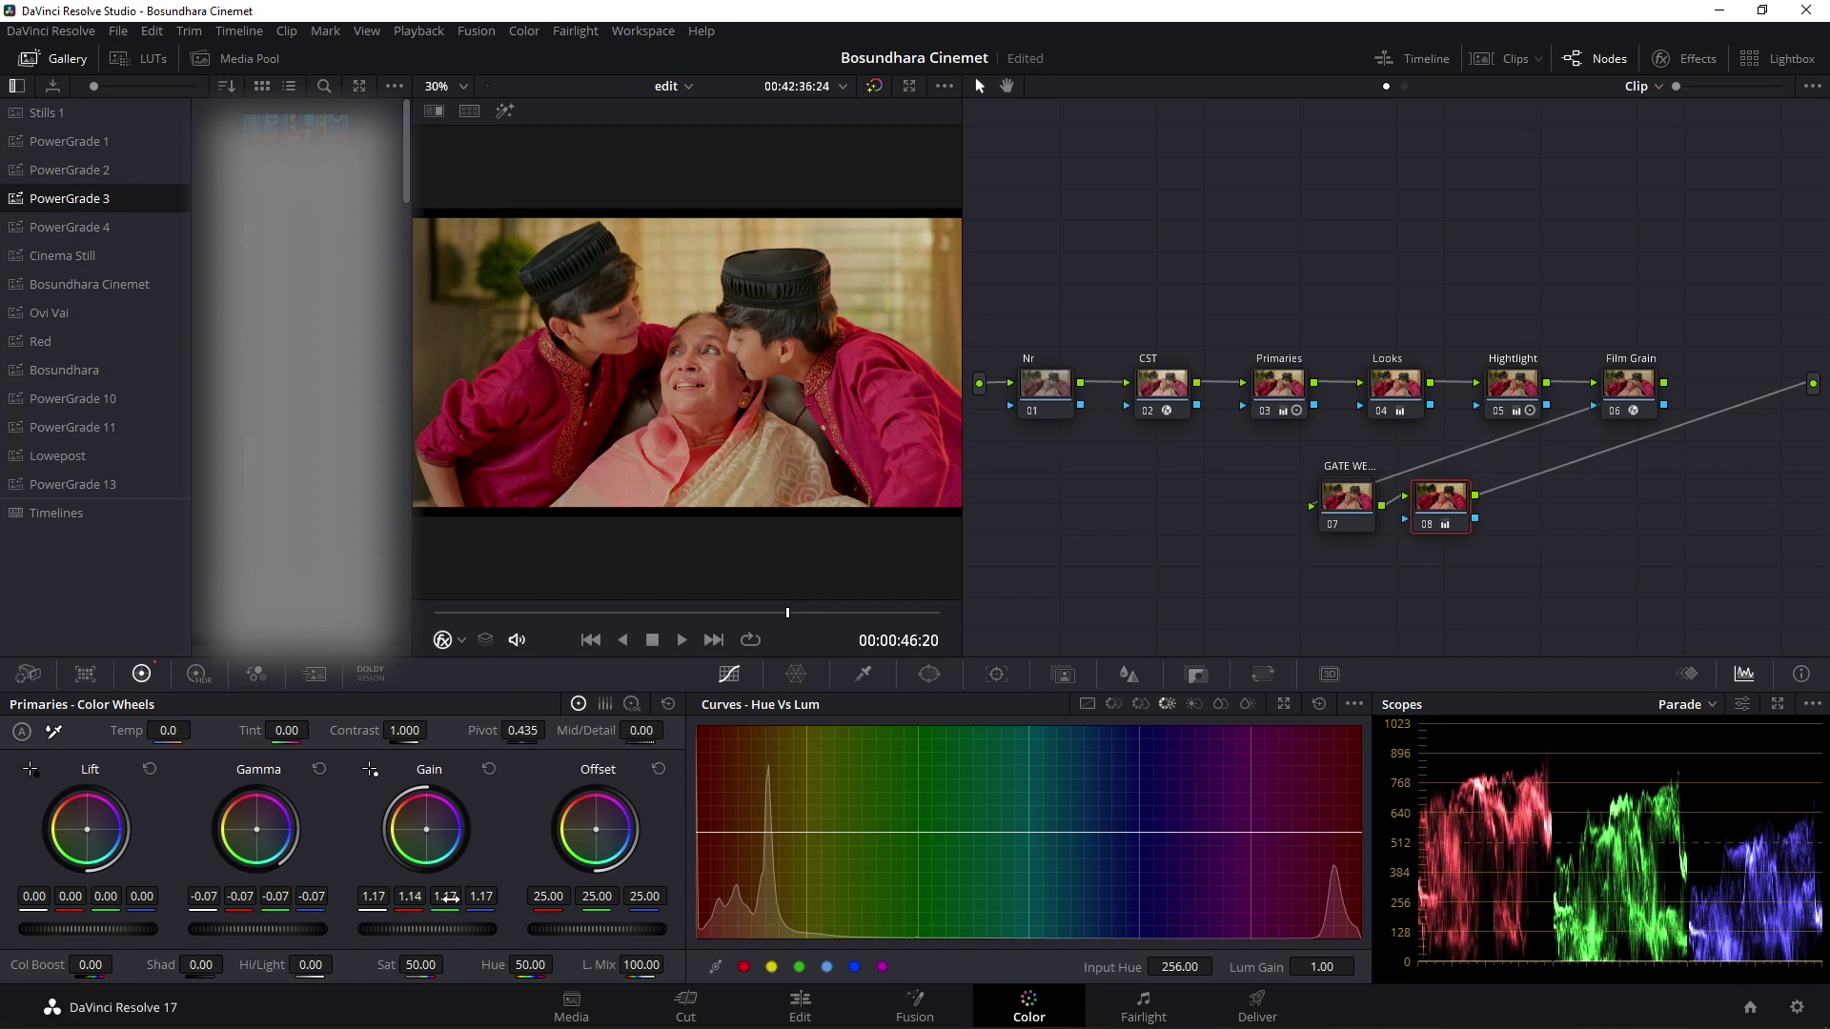
pyautogui.moveTo(452, 897); pyautogui.dragTo(448, 897)
pyautogui.hotkey('ctrl', 'f')
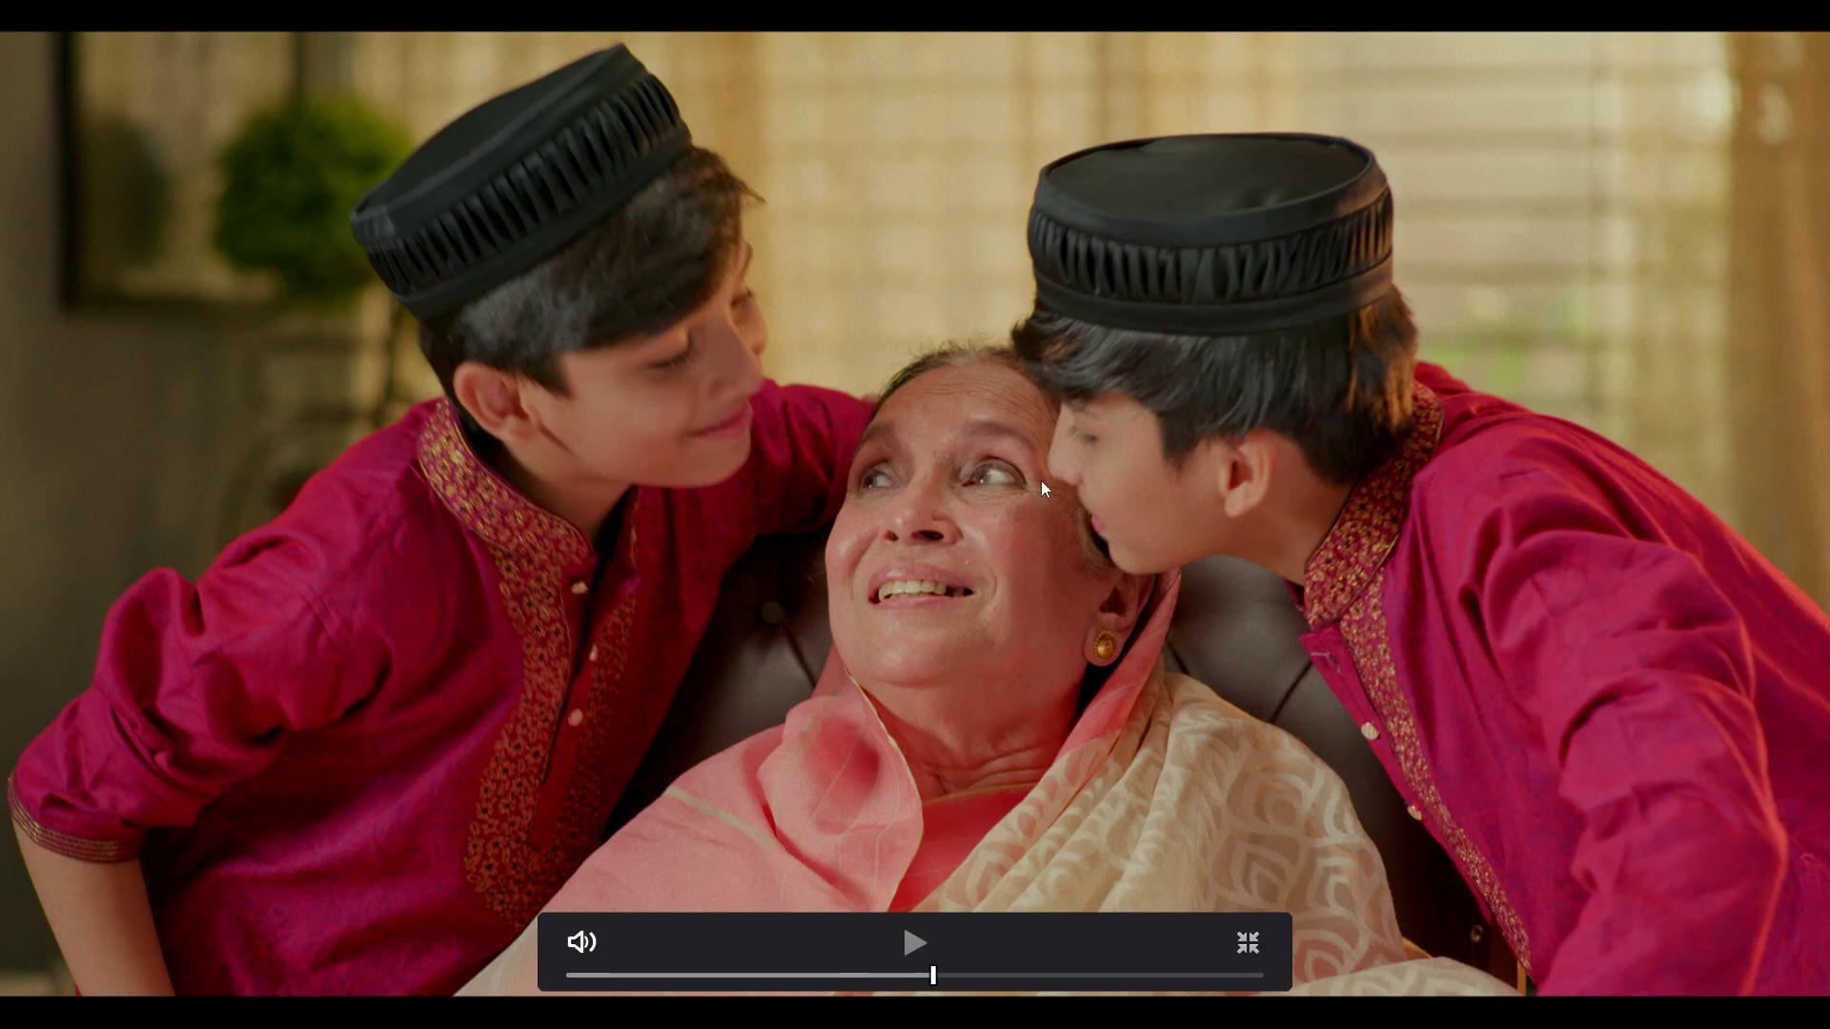
# Leave the full-screen preview, save the project, and clean up the node graph into one straight row
pyautogui.press('Escape')
pyautogui.hotkey('ctrl', 's')
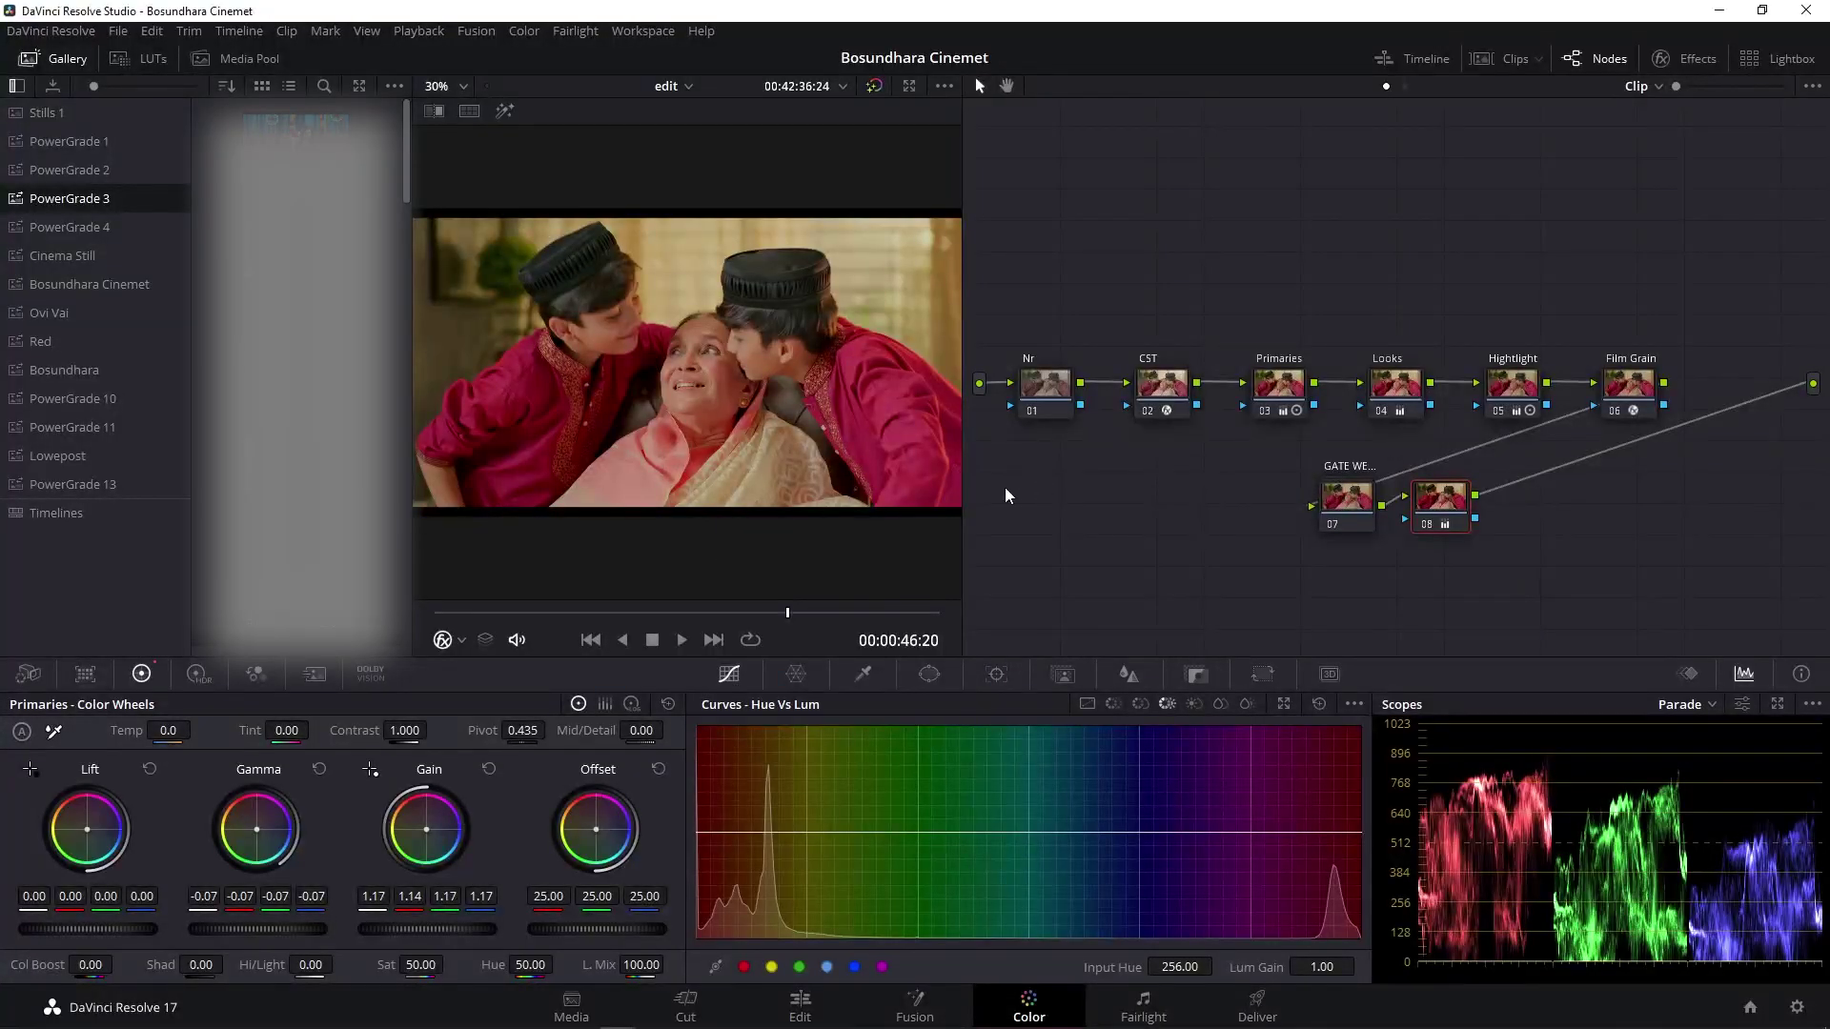
pyautogui.rightClick(1256, 225)
pyautogui.click(1298, 438)
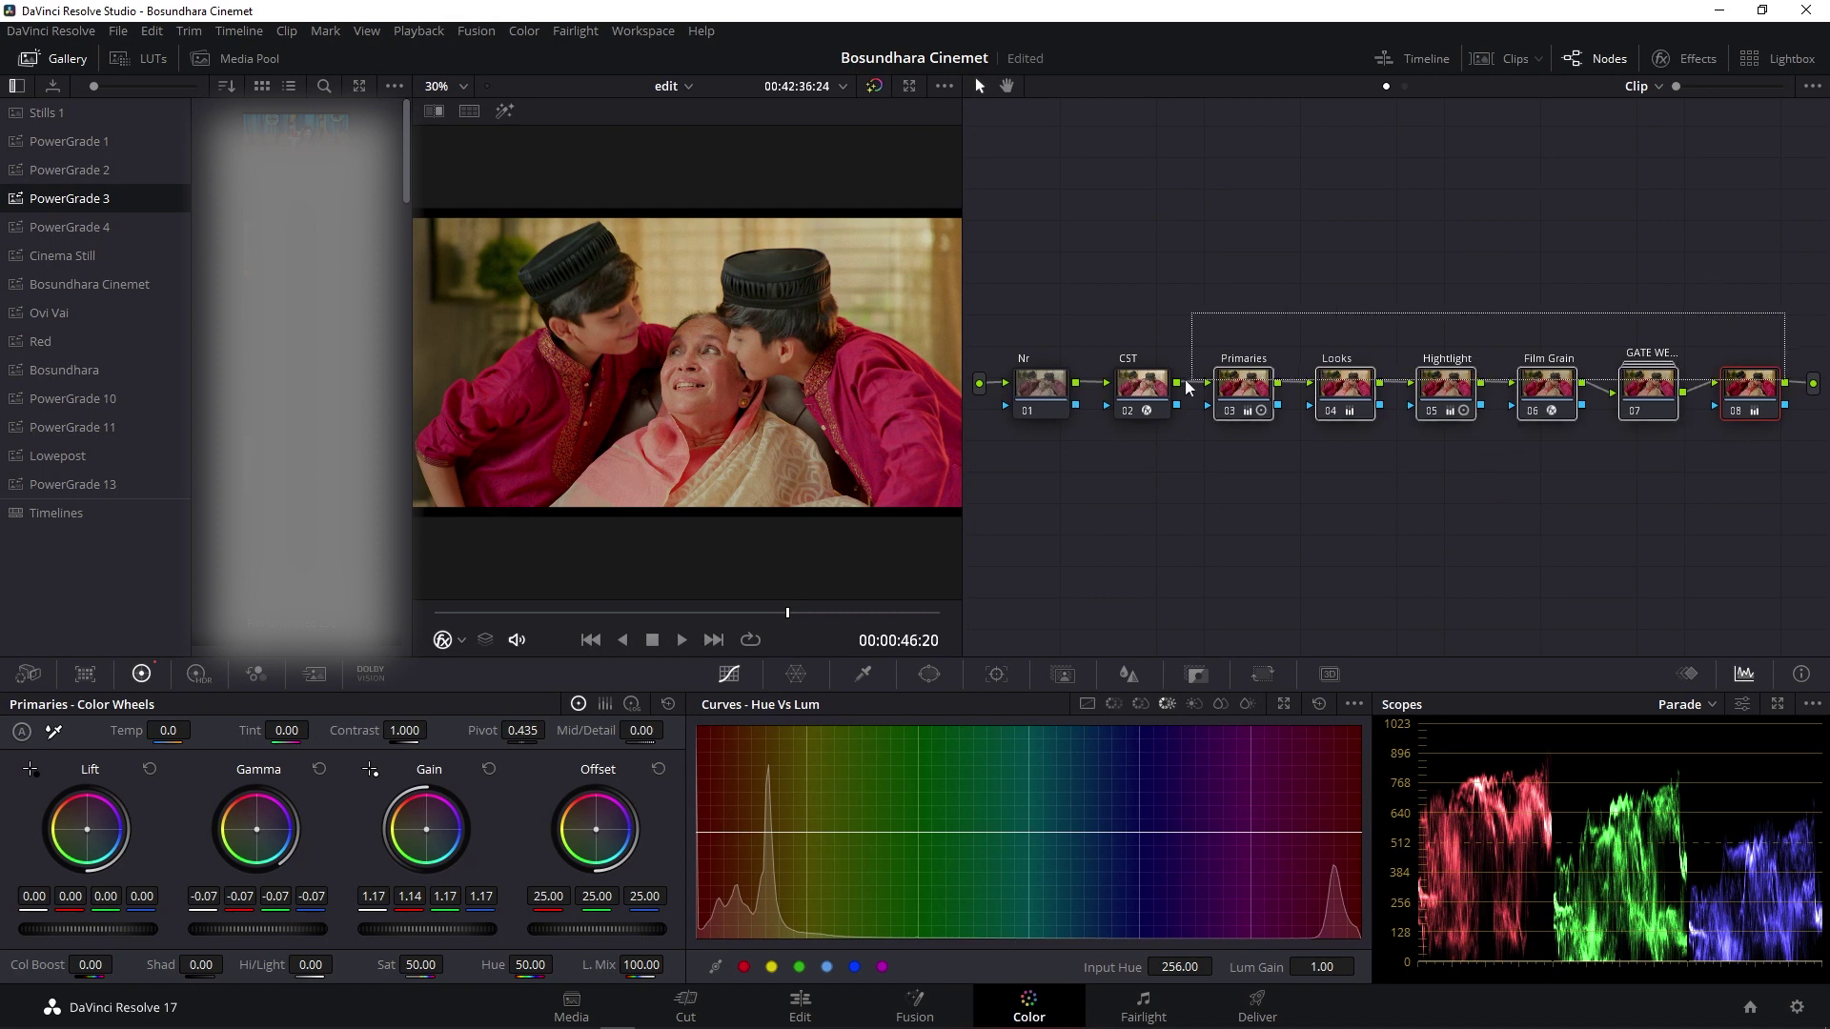
# Disable nodes 01–07 to show the ungraded clip and switch the gallery to the Stills 1 album
pyautogui.rightClick(1038, 386)
pyautogui.click(1531, 253)
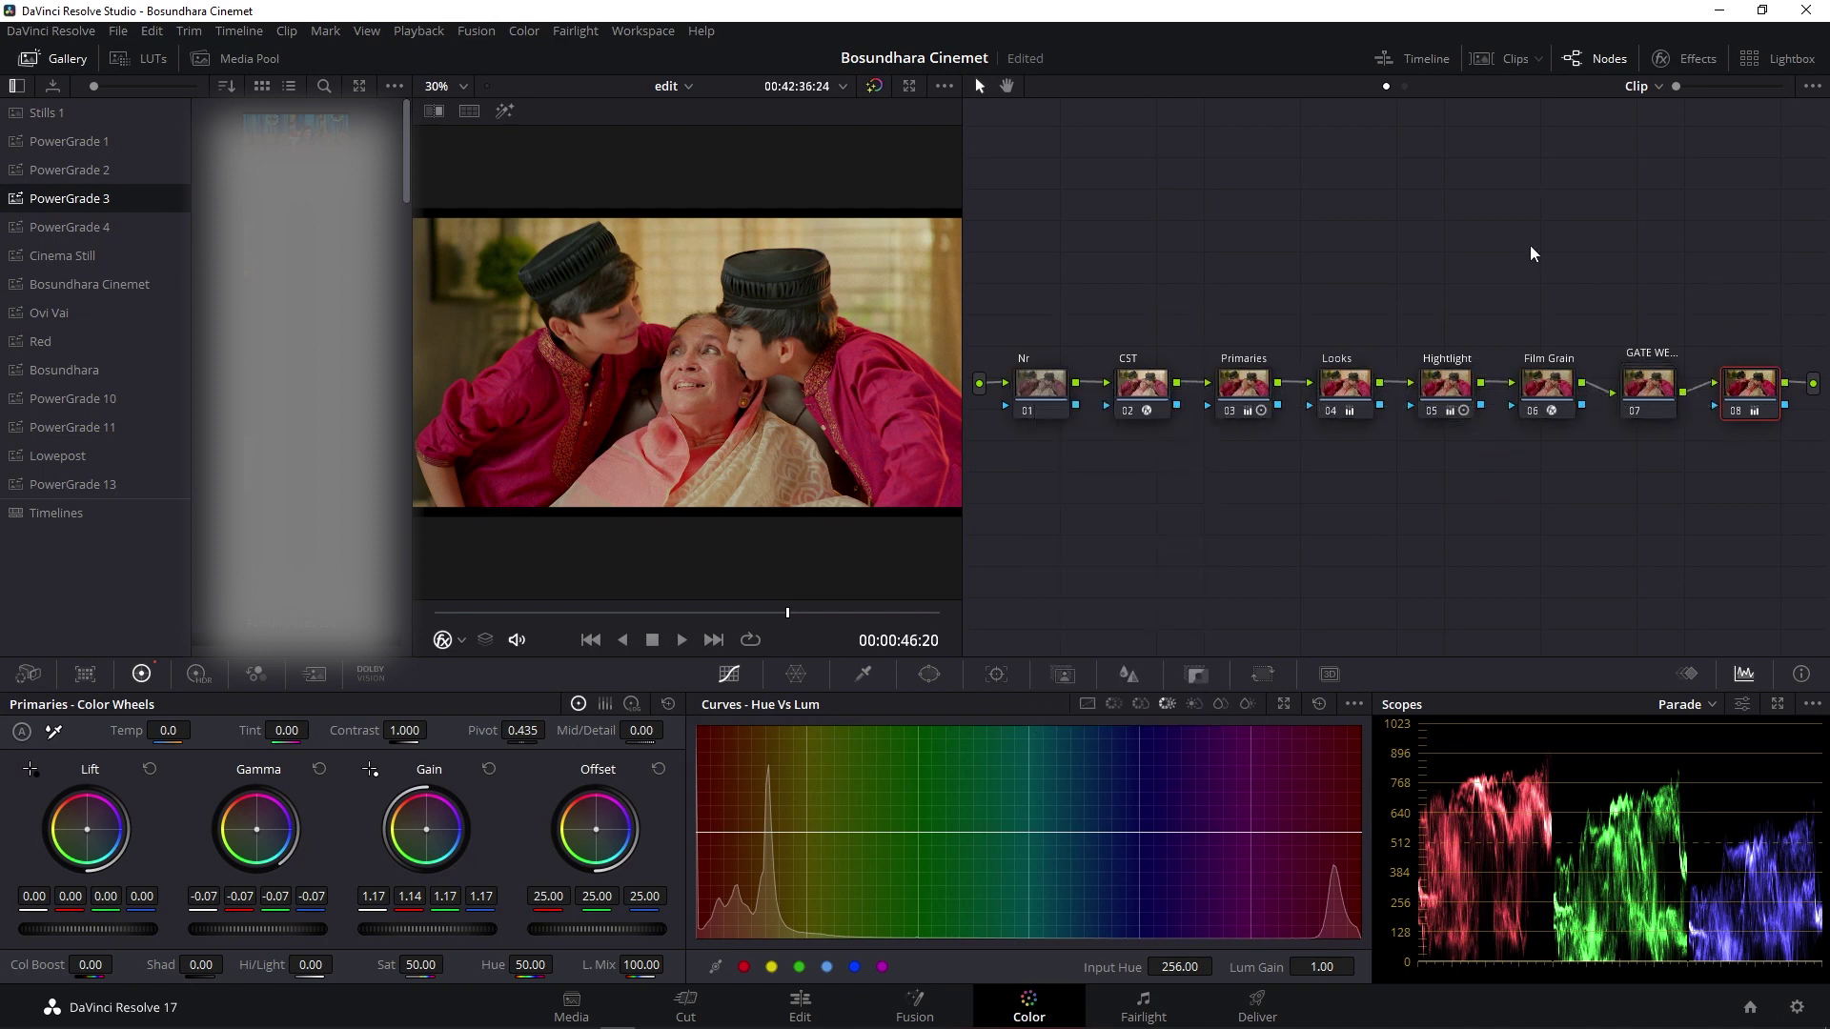
pyautogui.moveTo(1025, 336); pyautogui.dragTo(1745, 448)
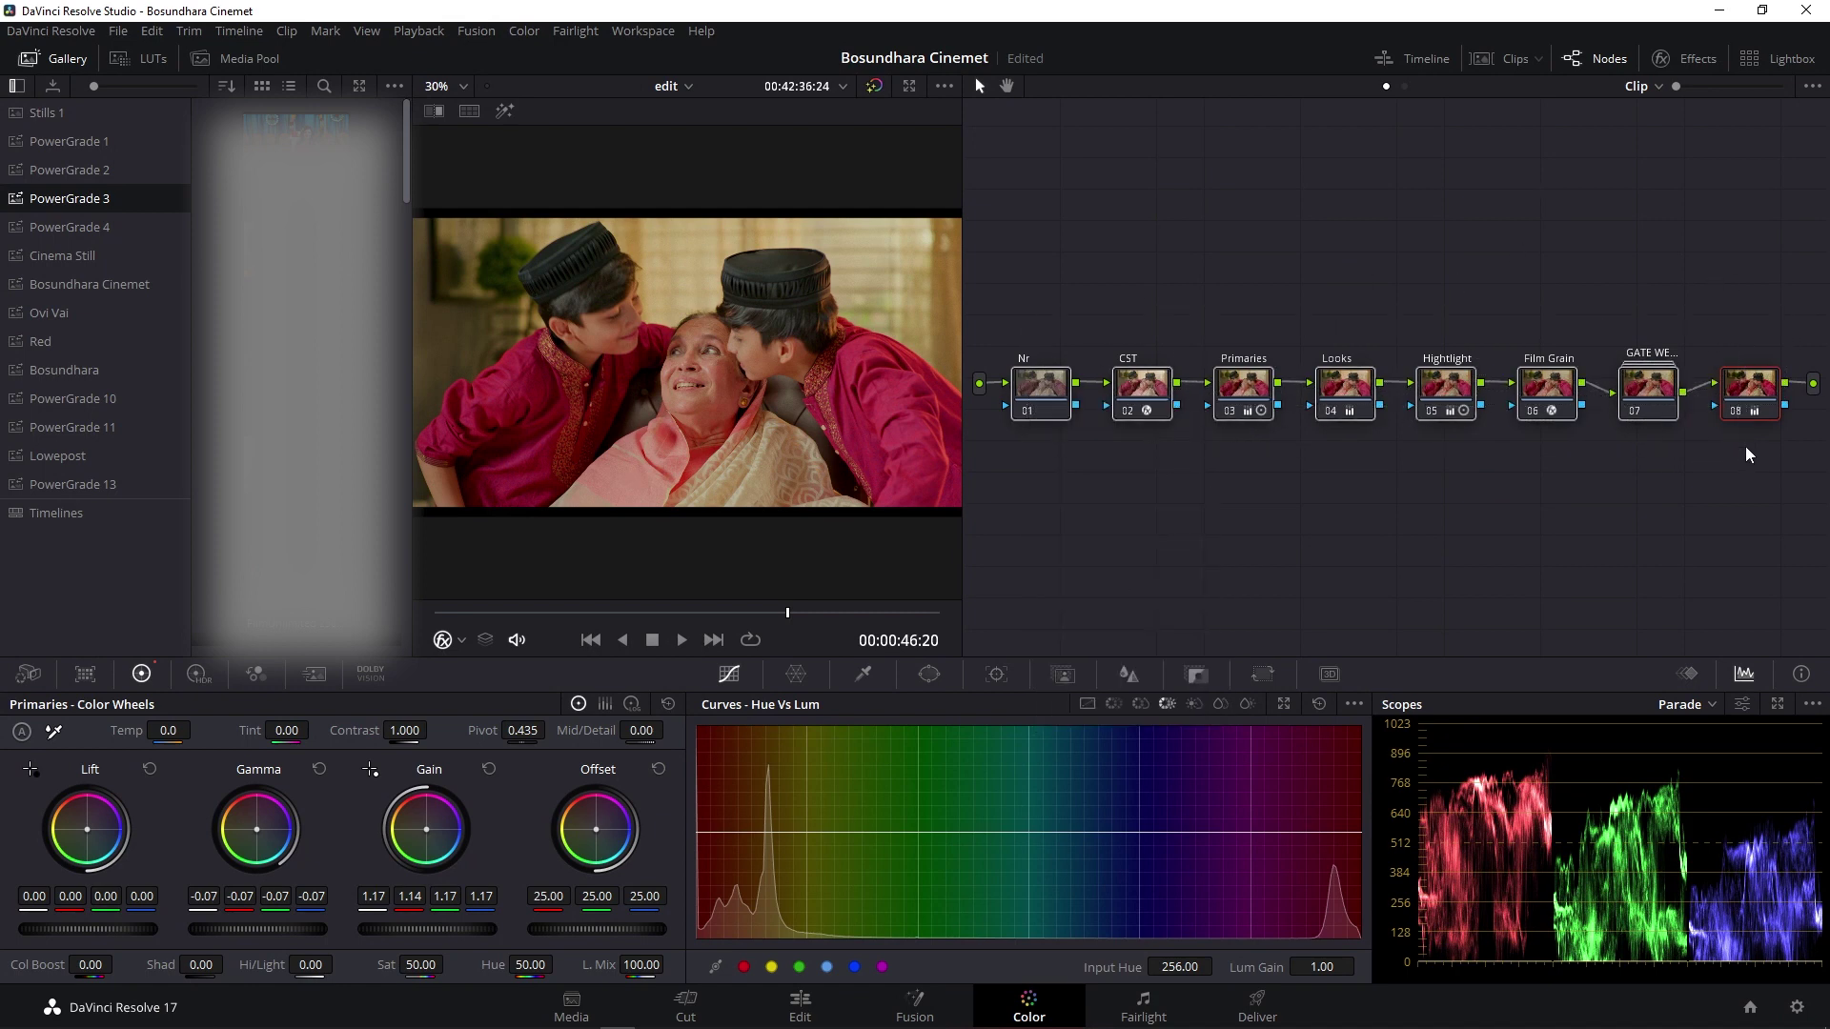
pyautogui.hotkey('ctrl', 'd')
pyautogui.press('Up')
pyautogui.press('Up')
pyautogui.press('Up')
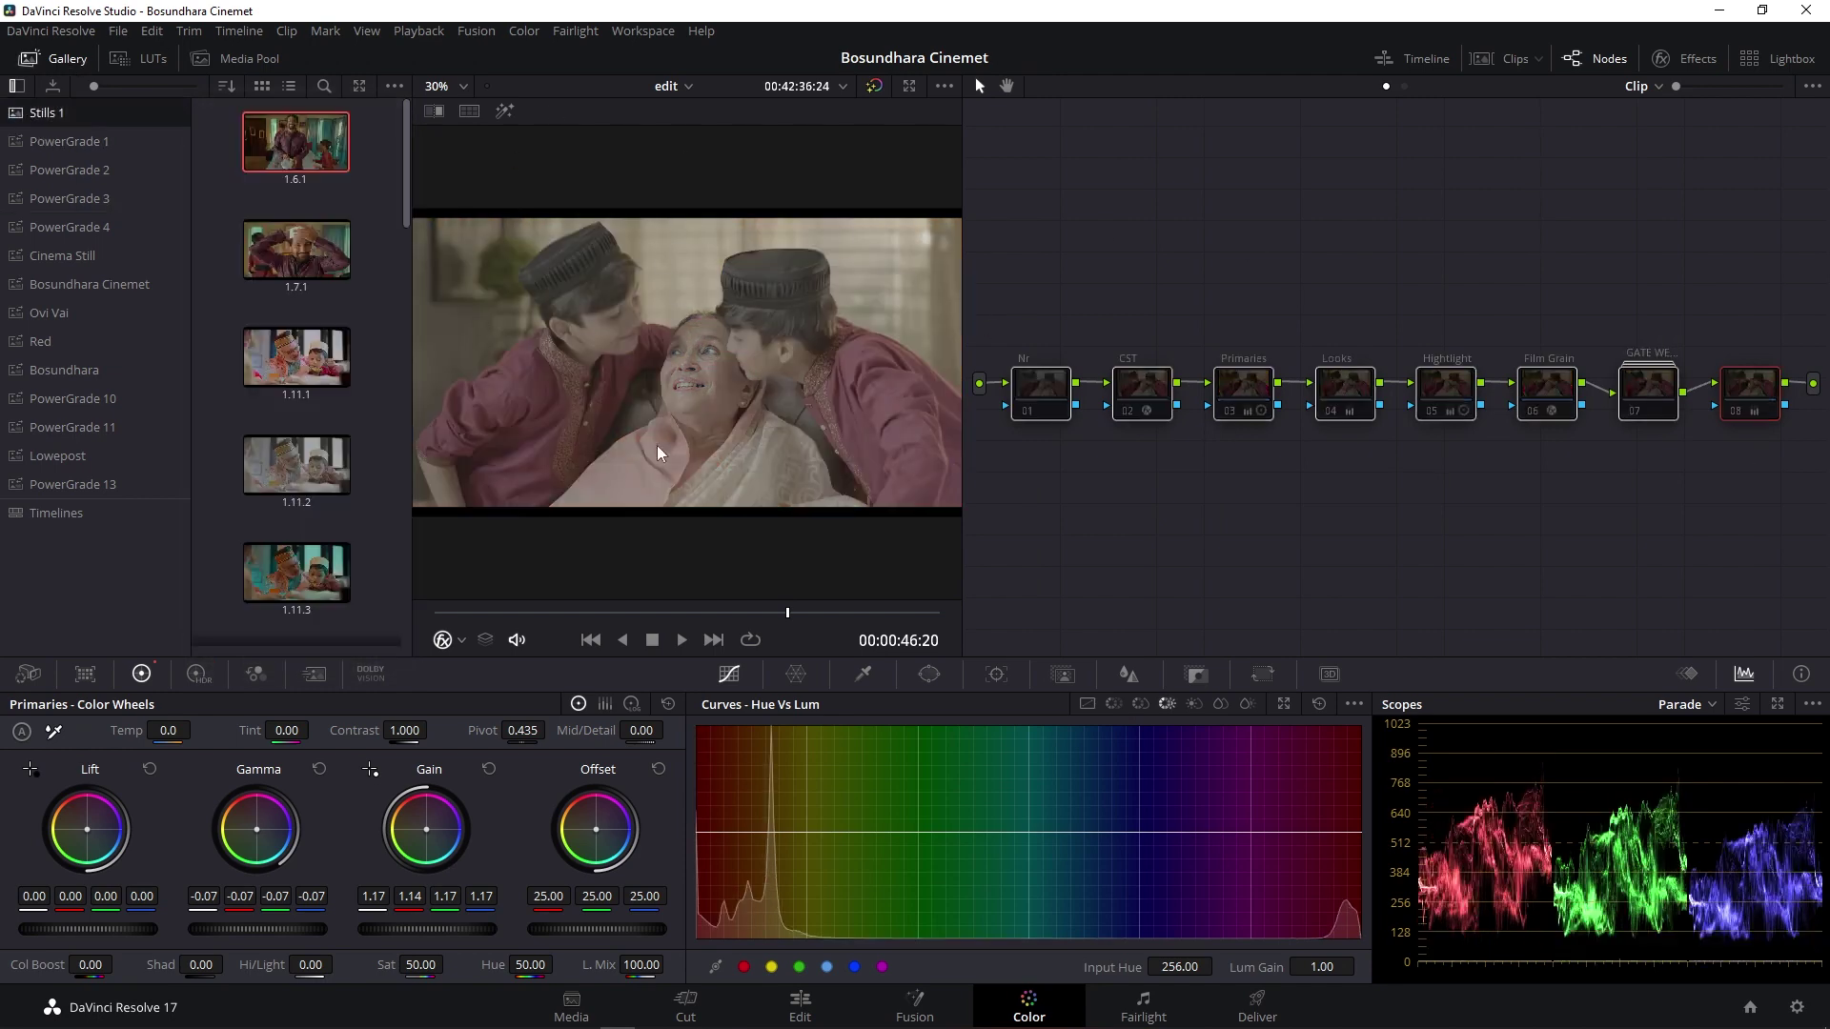
# Re-enable the Nr and CST nodes, keeping Luminance Mapping as the CST tone mapping method
pyautogui.click(1099, 217)
pyautogui.click(1016, 379)
pyautogui.hotkey('ctrl', 'd')
pyautogui.click(1143, 385)
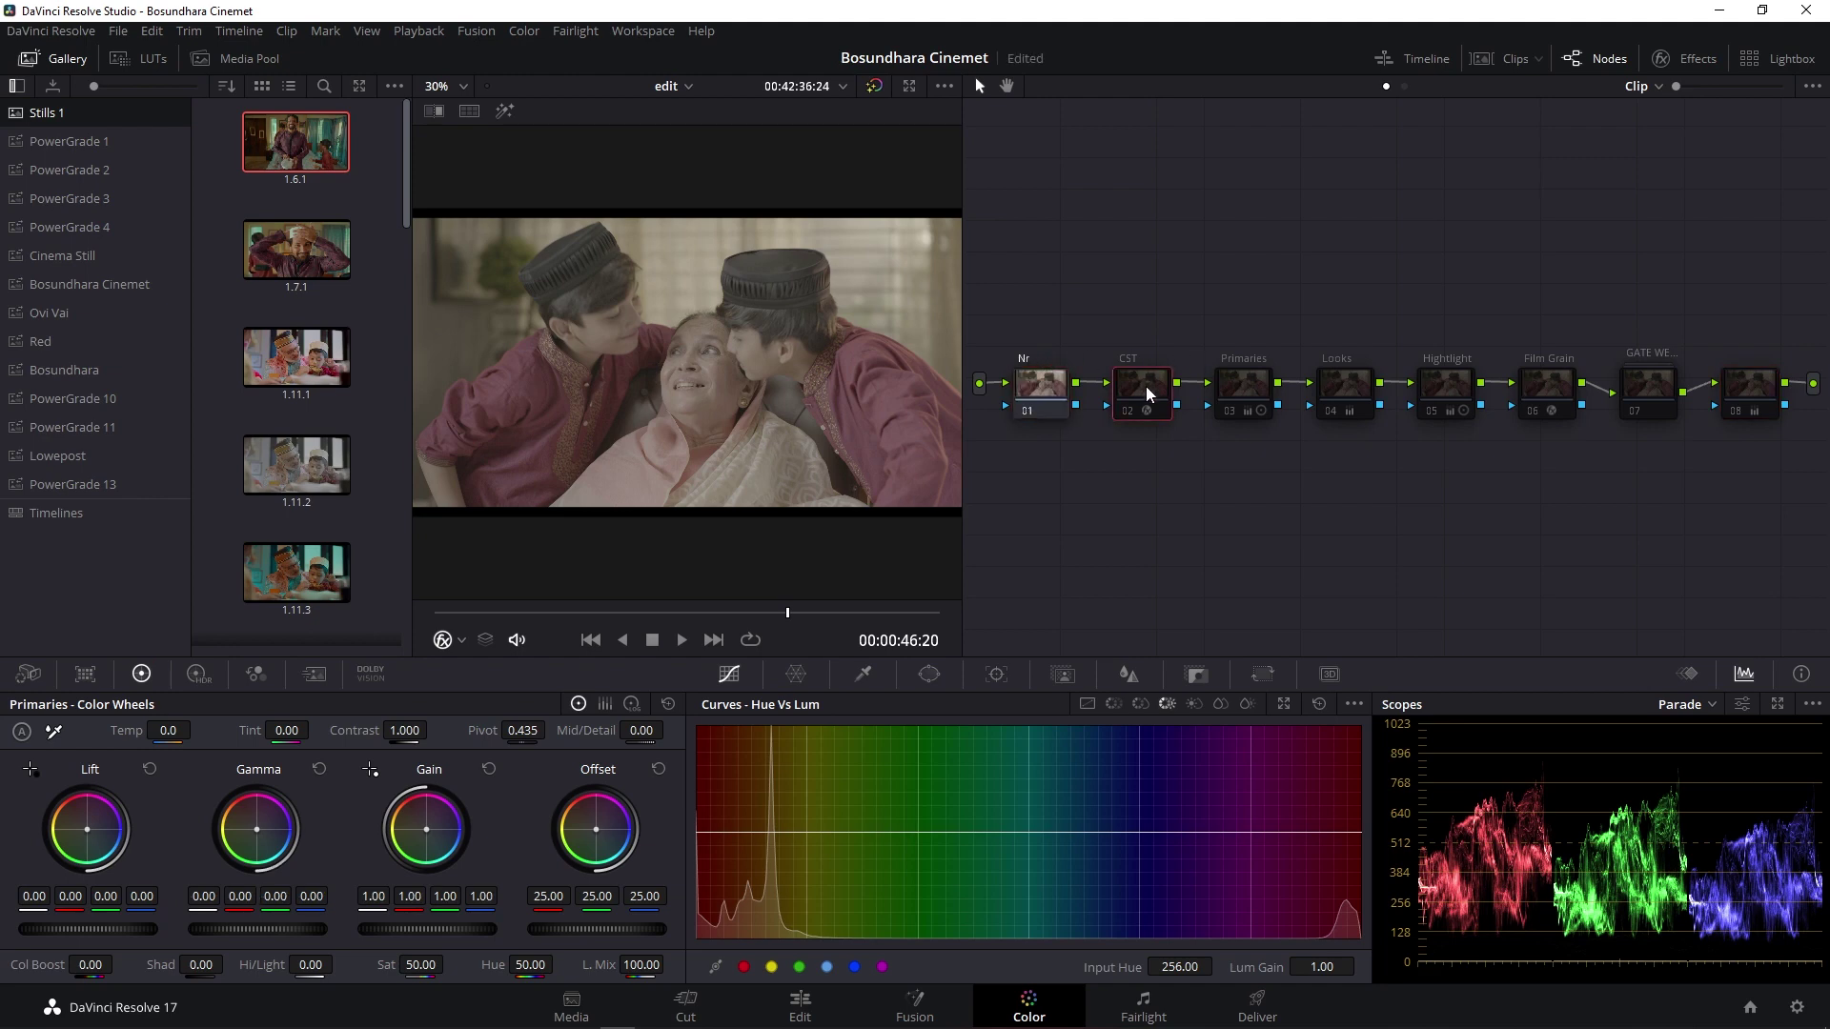
pyautogui.hotkey('ctrl', 'd')
pyautogui.click(1702, 64)
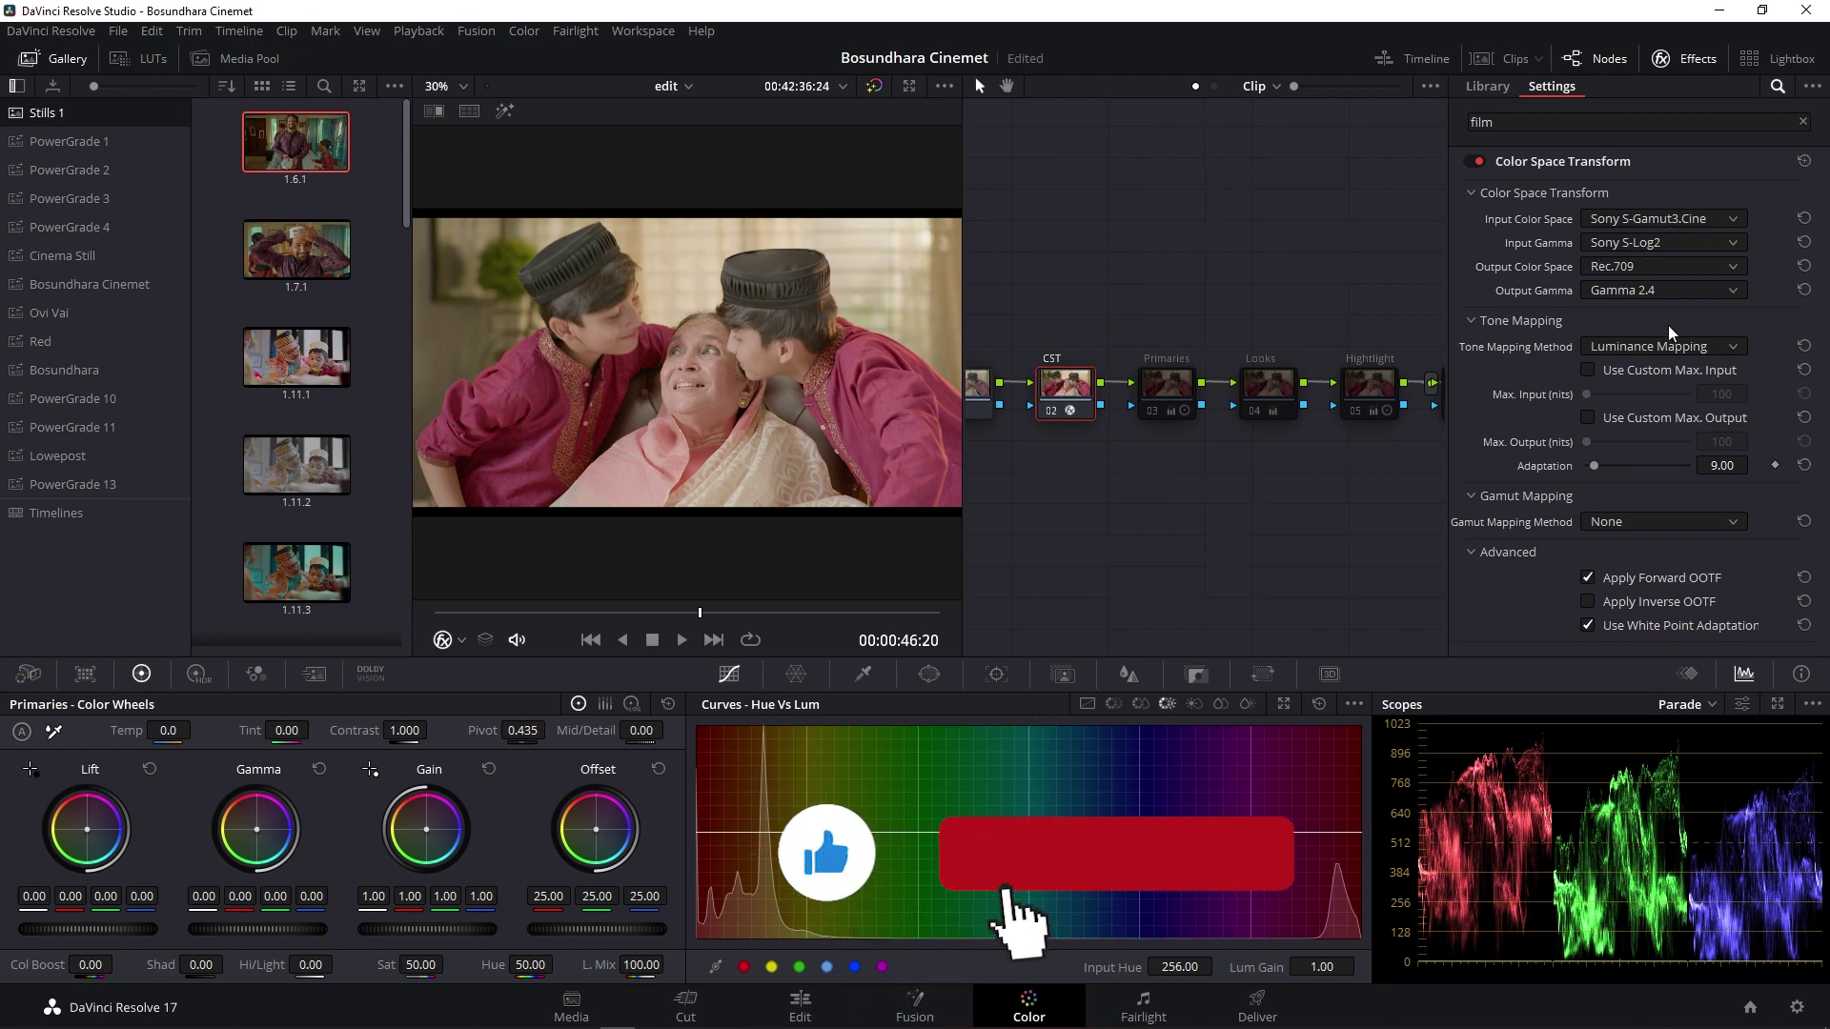
pyautogui.click(1681, 347)
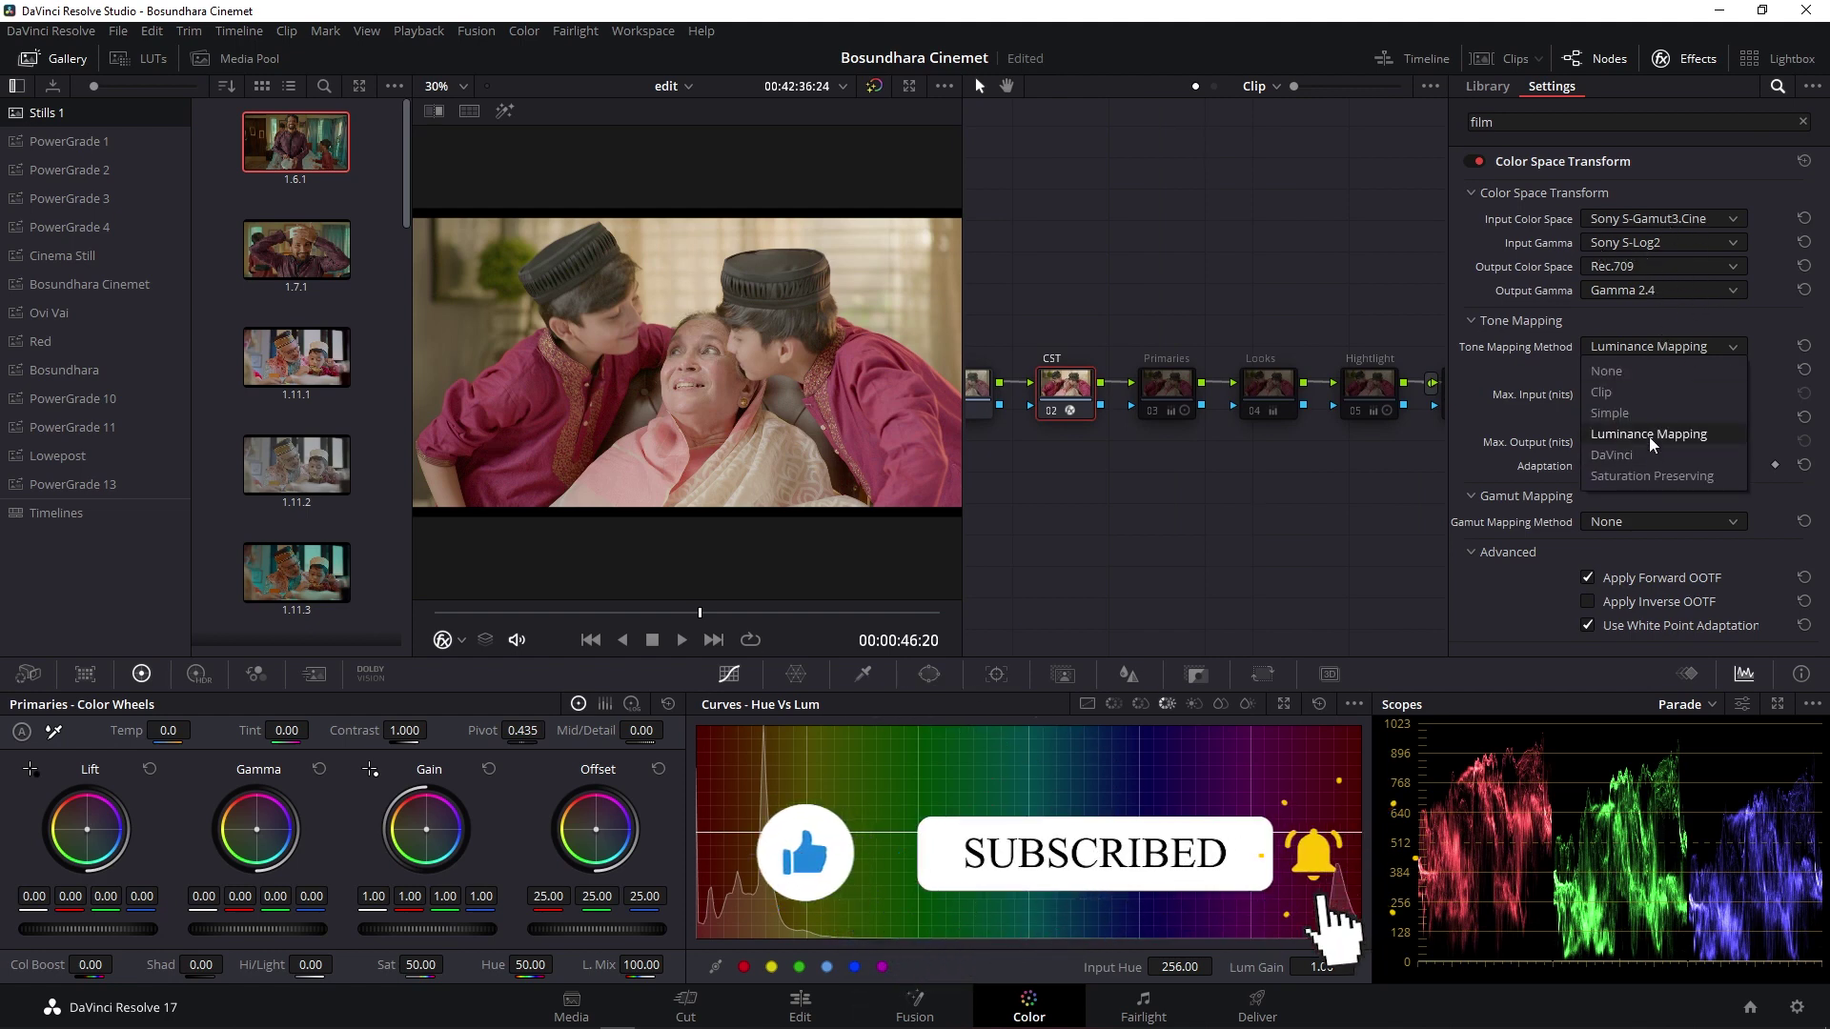
pyautogui.click(1320, 488)
# Re-enable the Primaries node 03 and the Looks node 04
pyautogui.click(1168, 384)
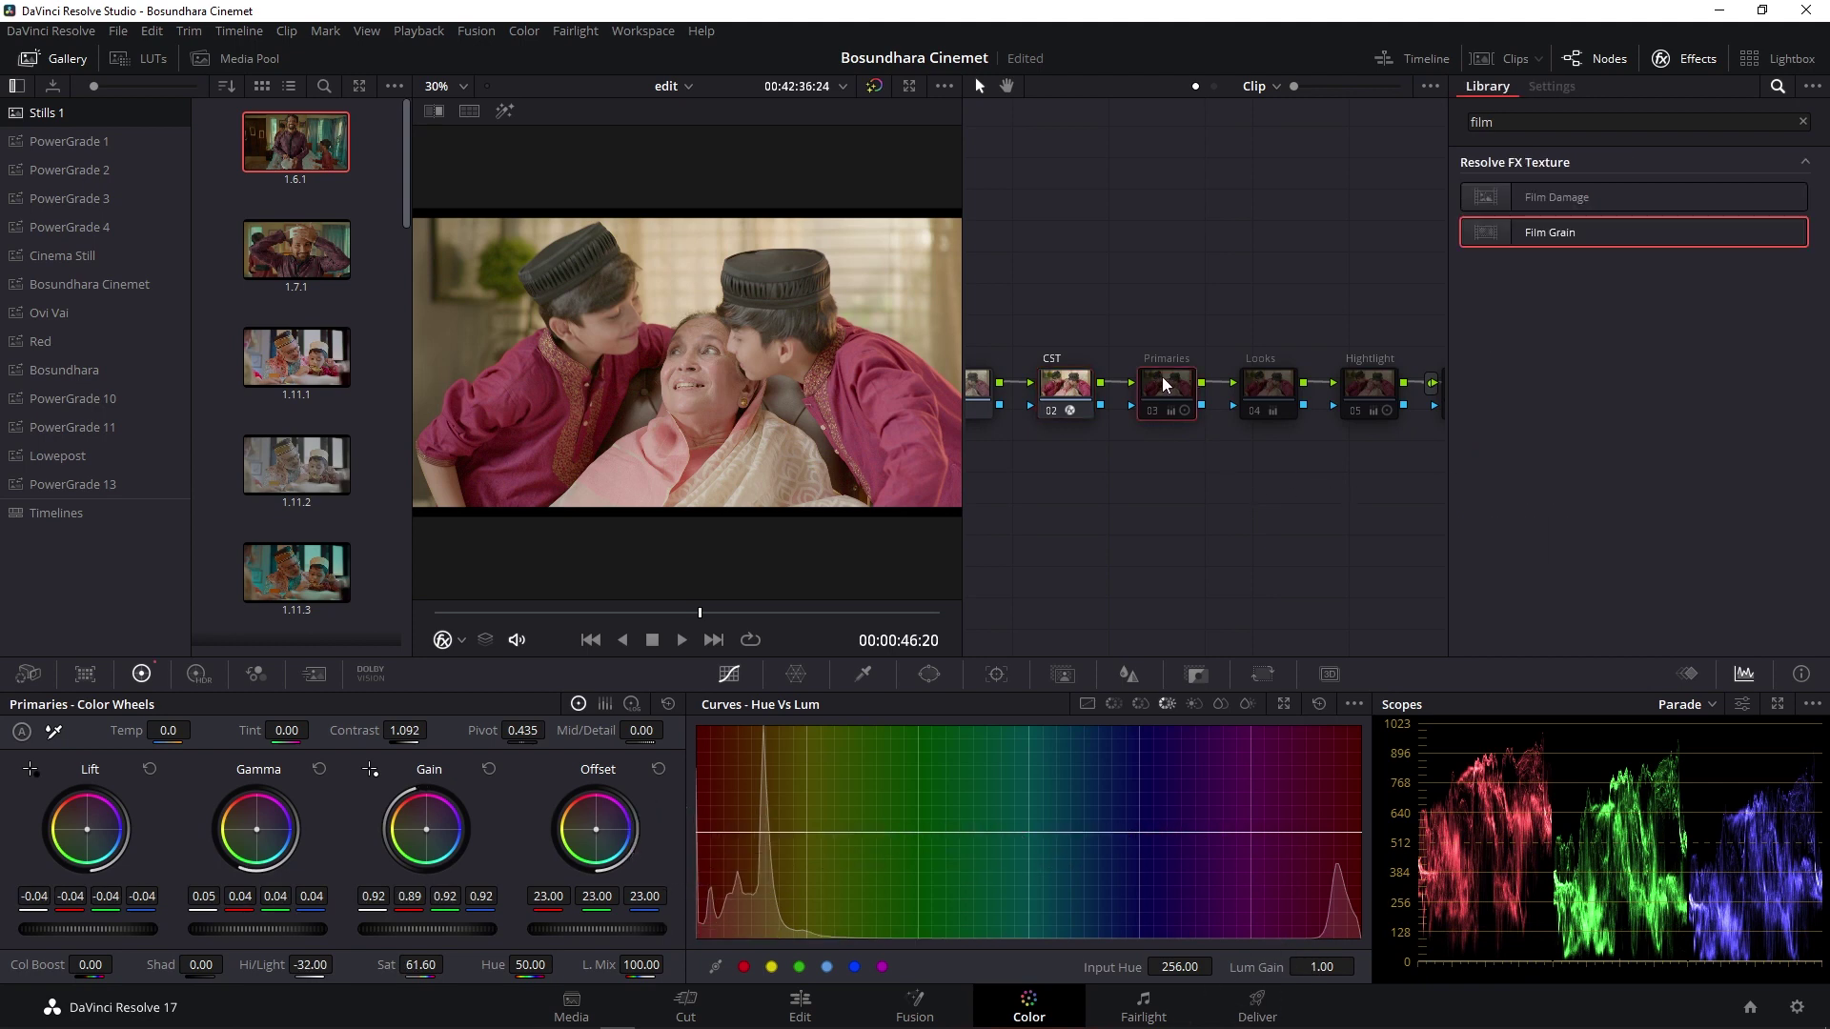
pyautogui.hotkey('ctrl', 'd')
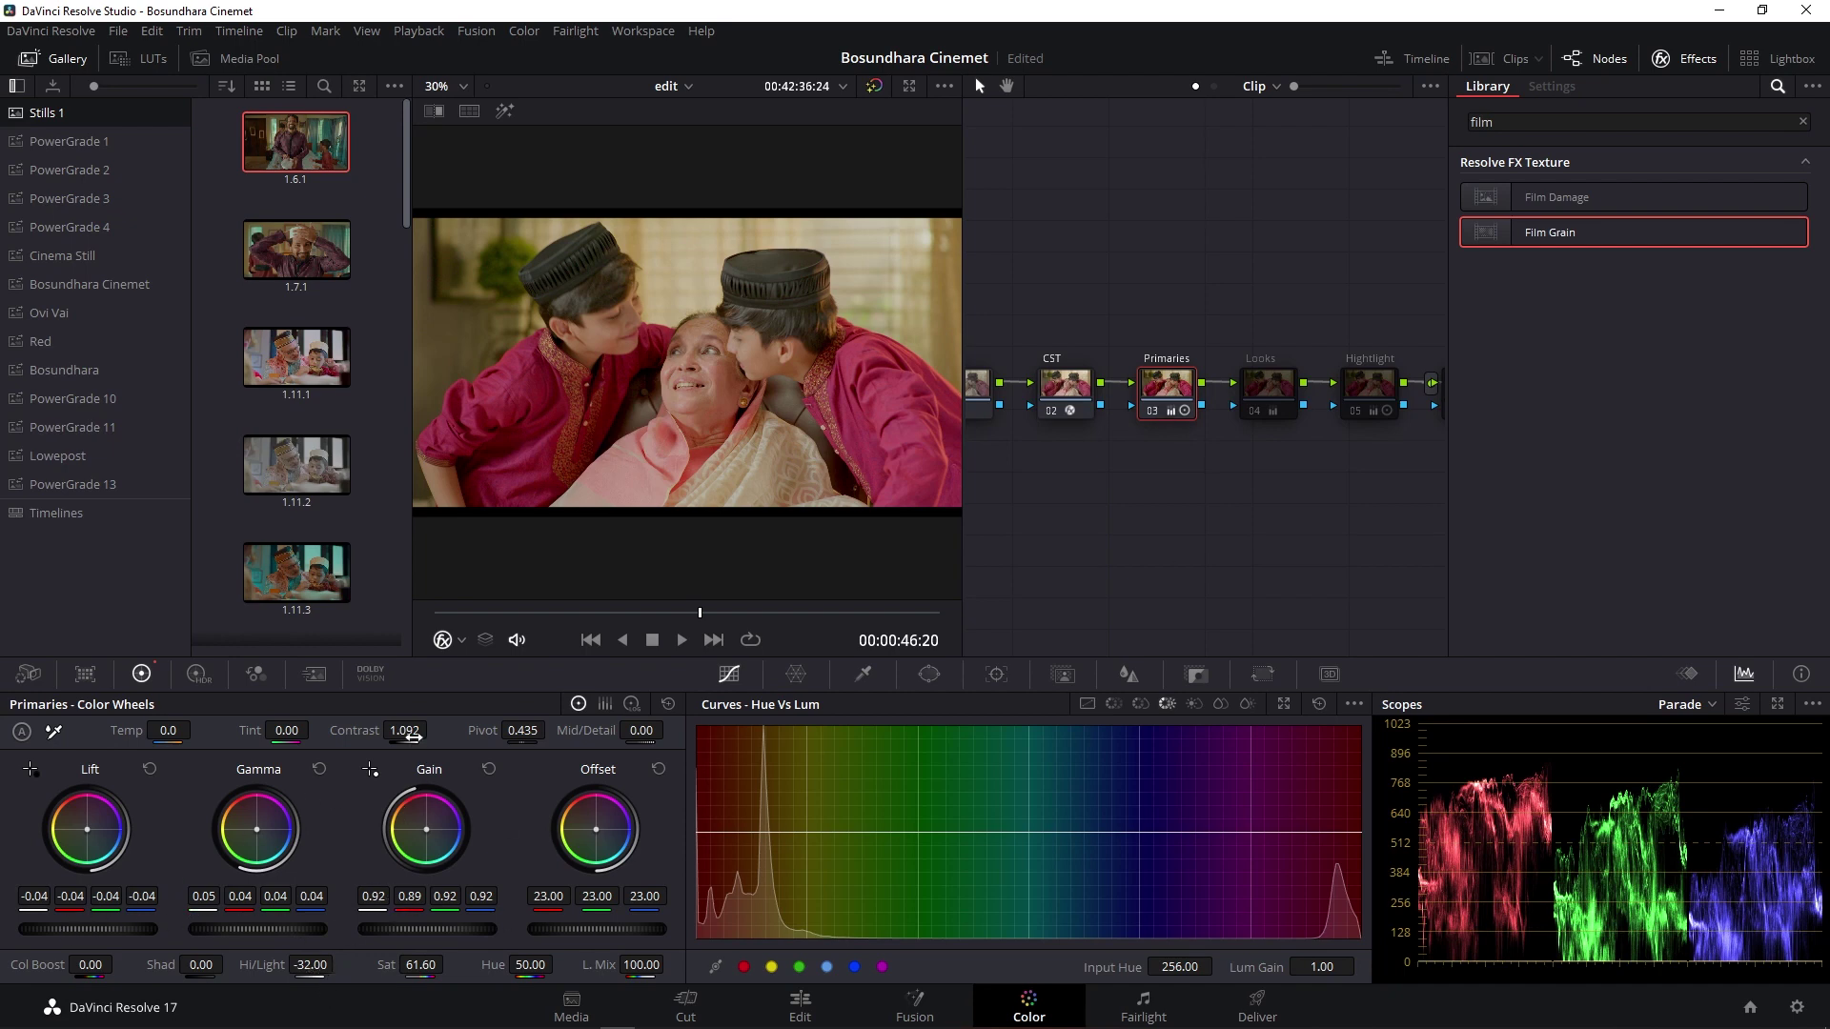
pyautogui.click(1265, 397)
pyautogui.hotkey('ctrl', 'd')
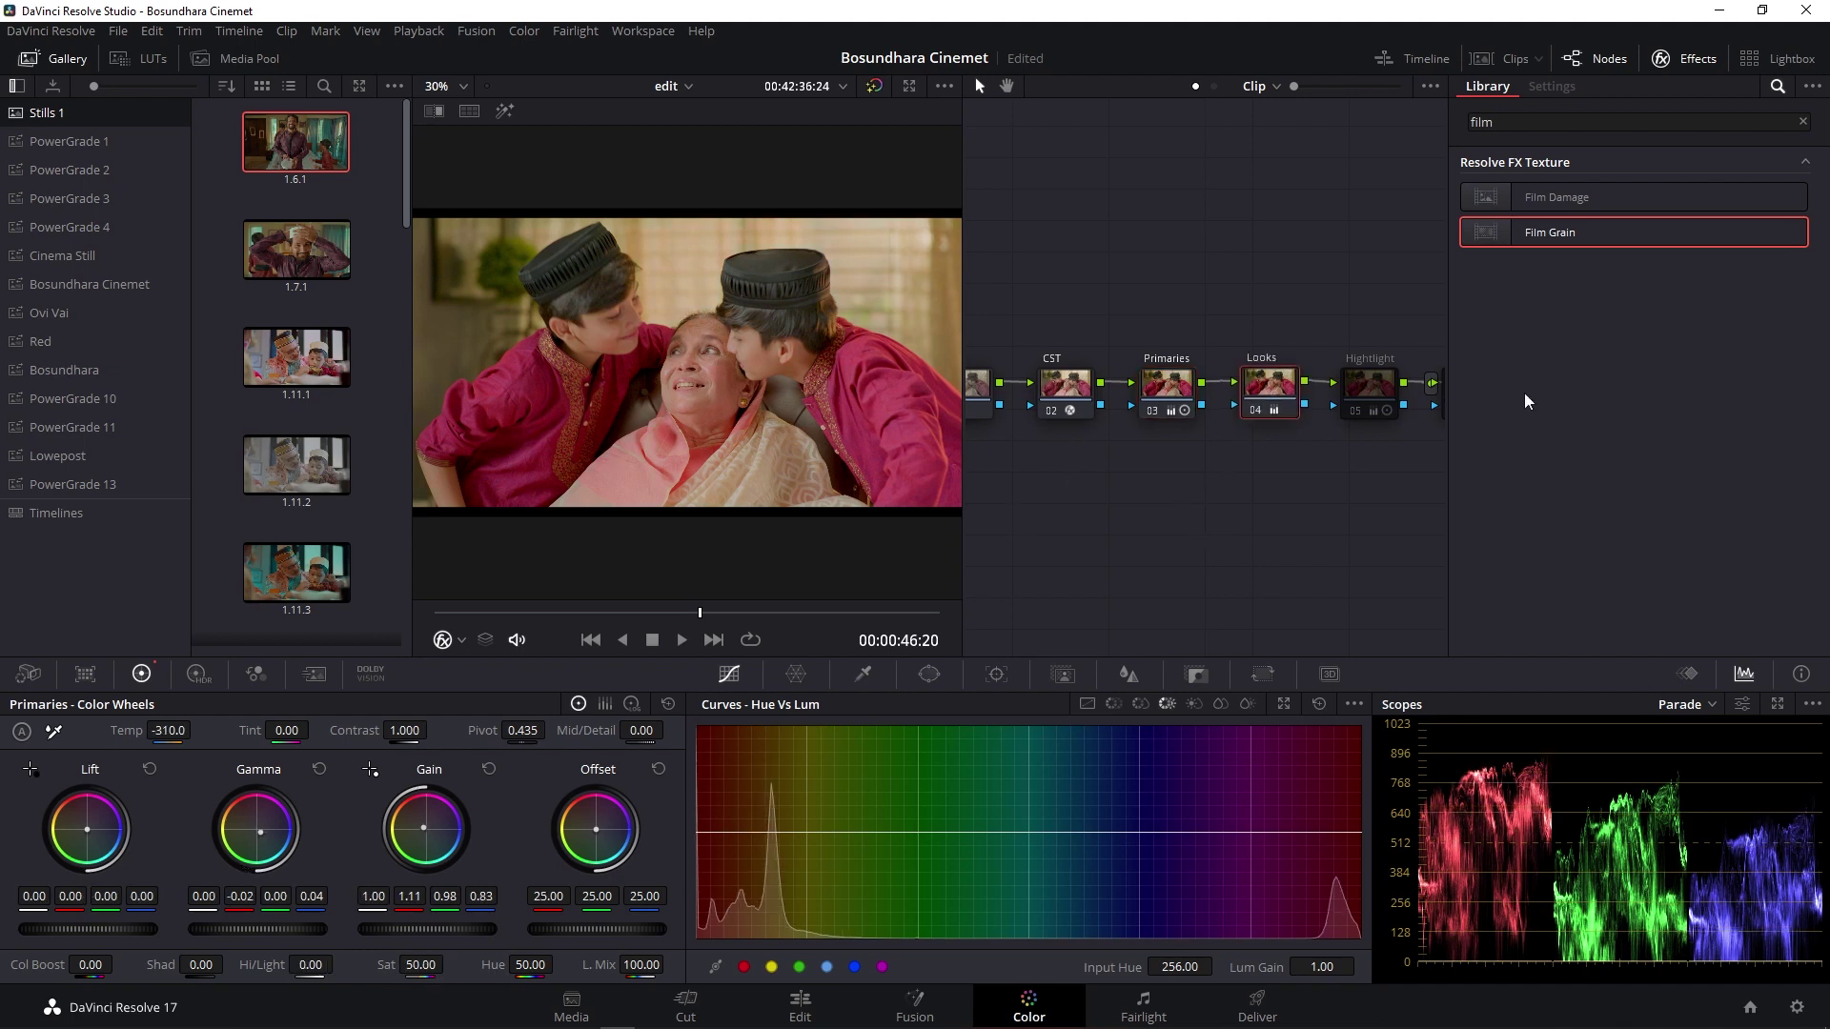
# Re-enable the Hightlight, Film Grain, gate weave and final contrast nodes 05–08
pyautogui.click(1683, 58)
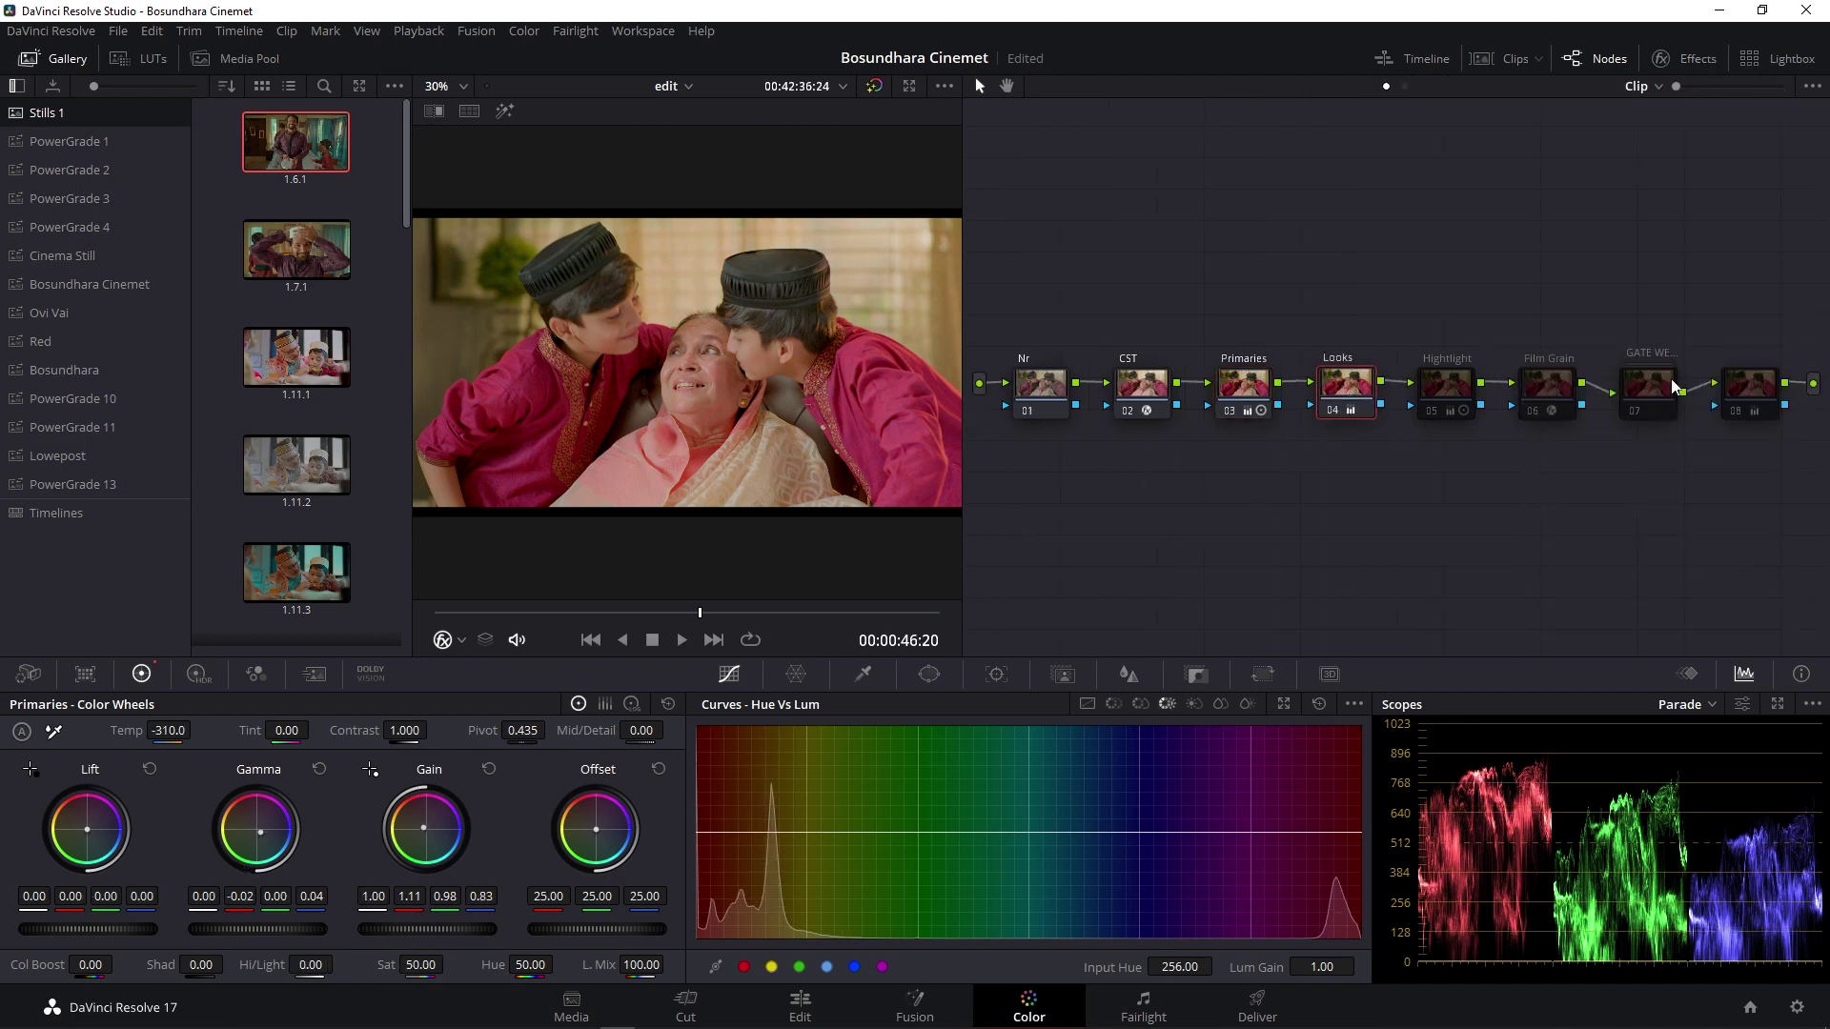
pyautogui.click(1462, 384)
pyautogui.hotkey('ctrl', 'd')
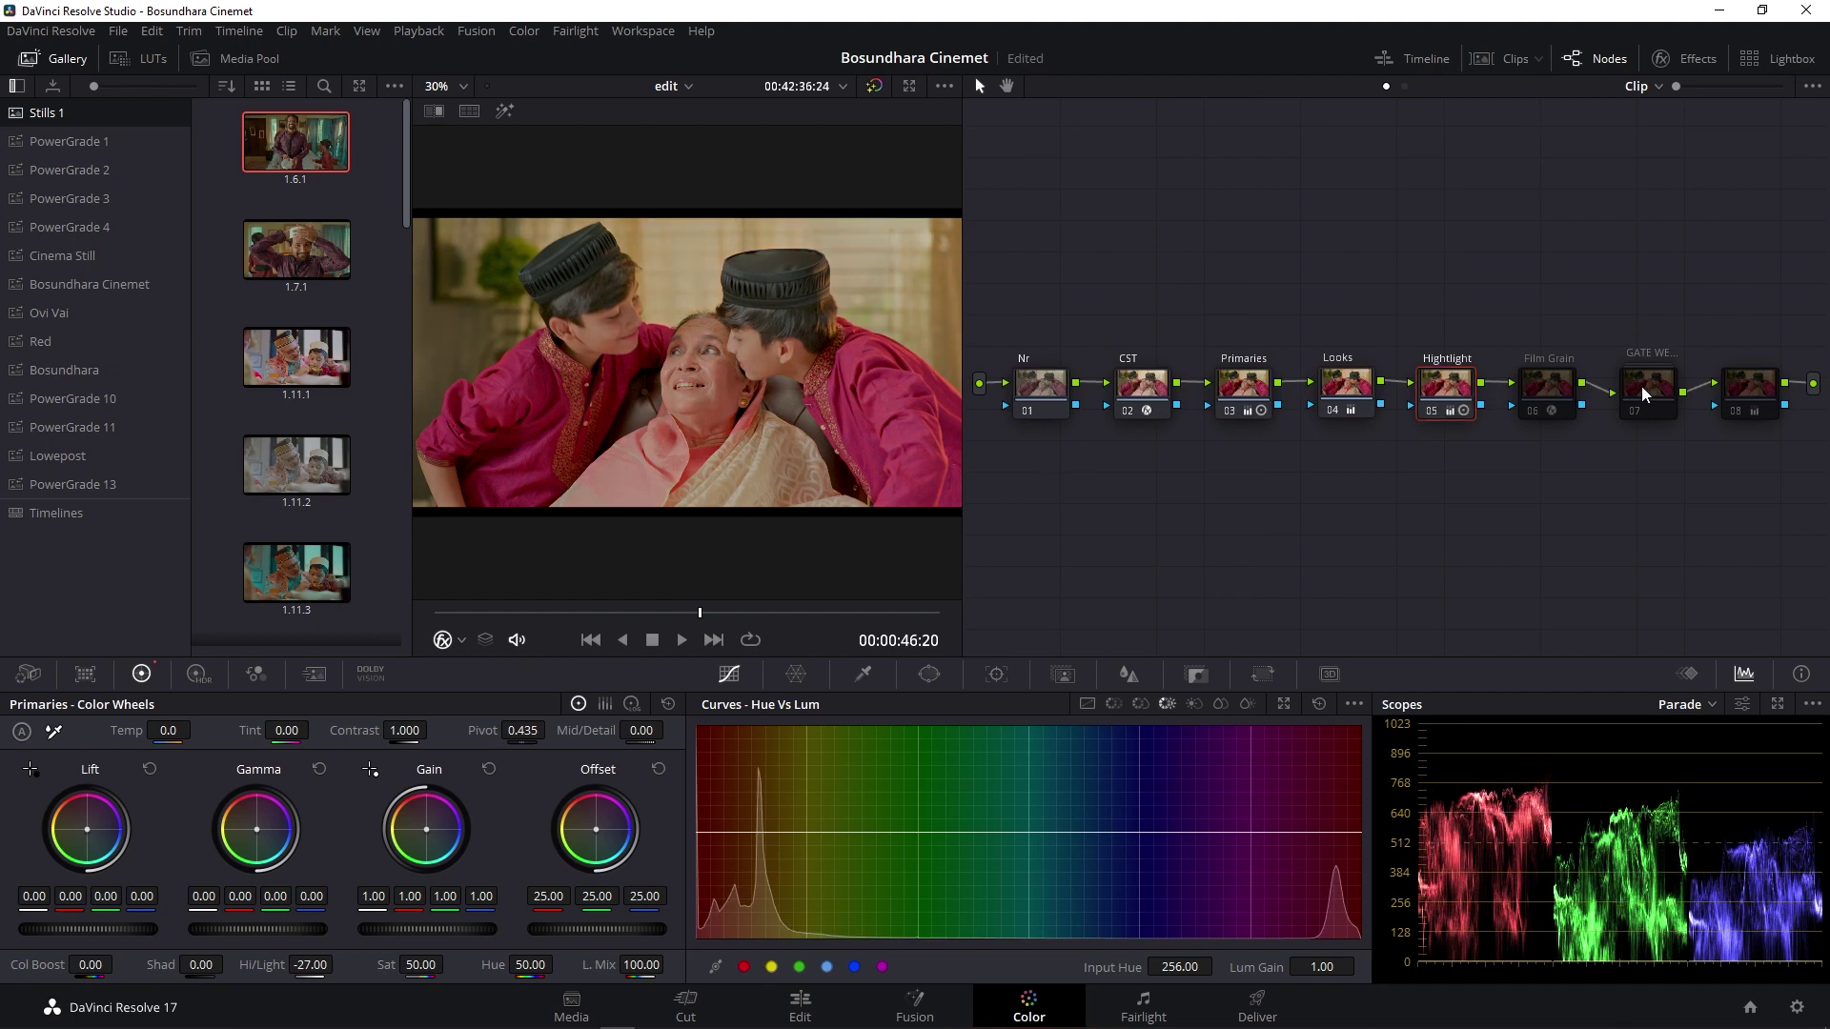
pyautogui.click(1559, 396)
pyautogui.hotkey('ctrl', 'd')
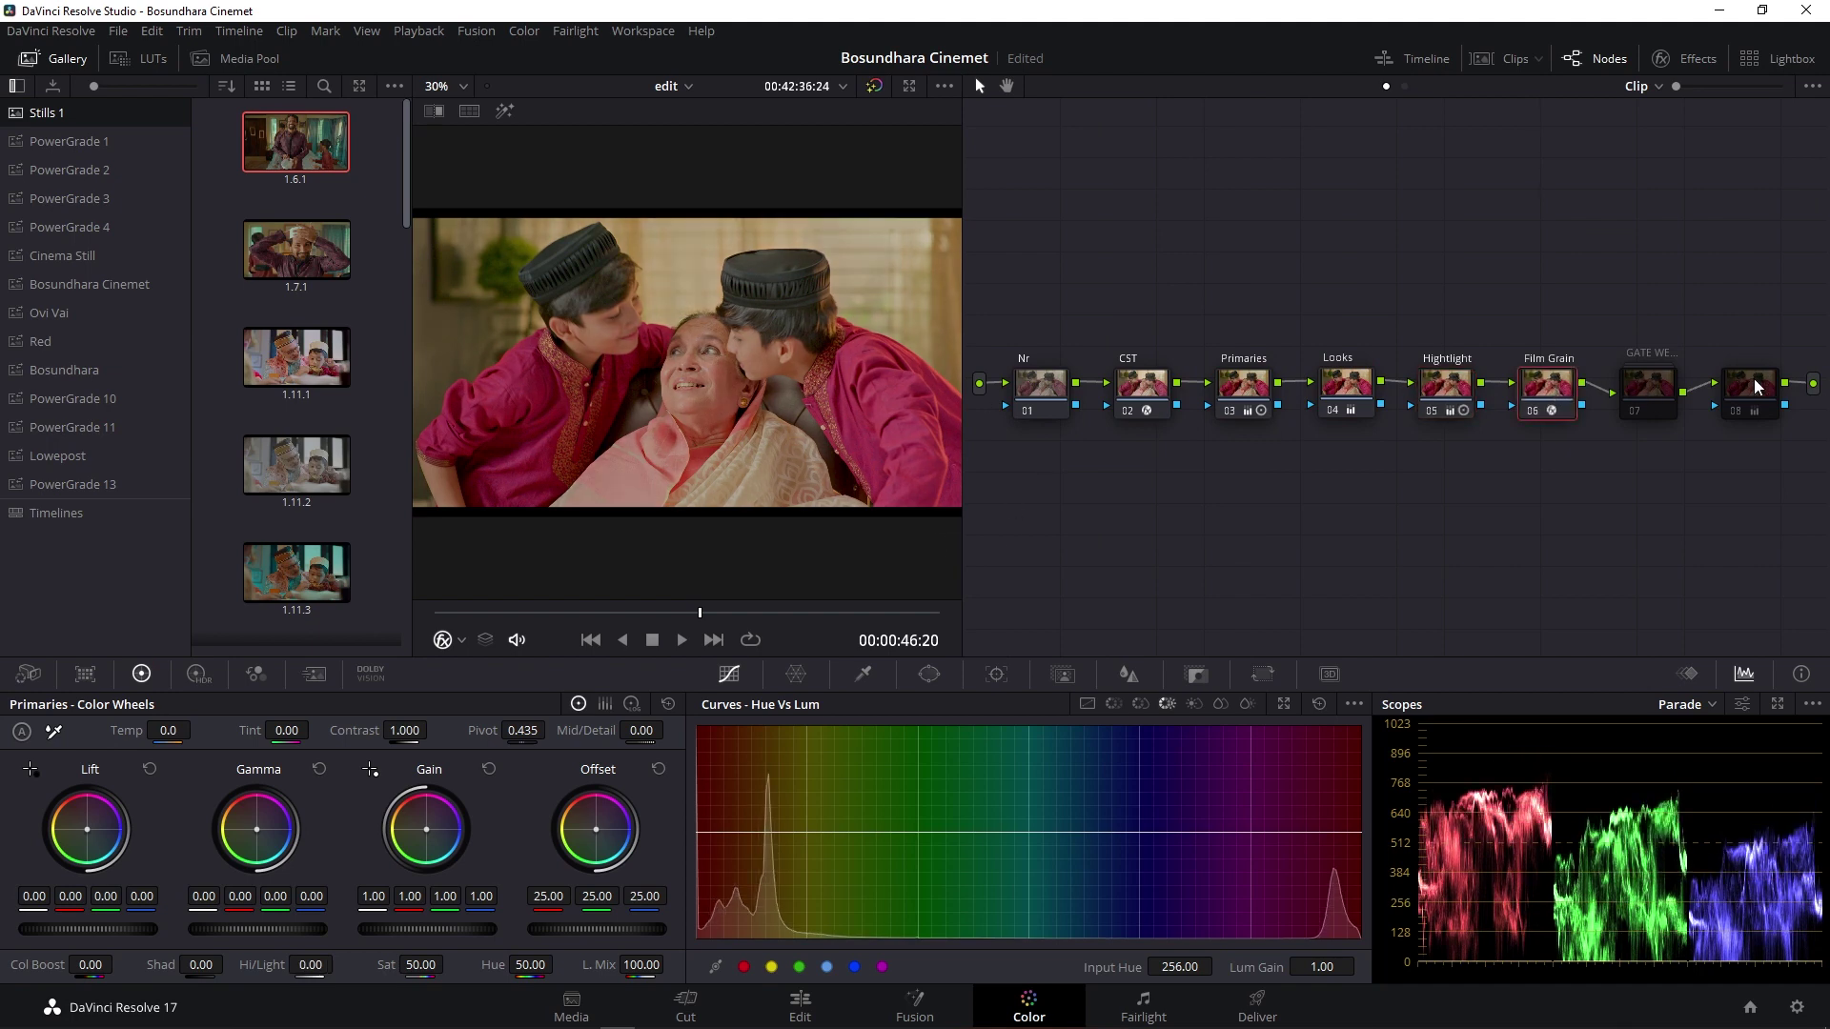
pyautogui.click(1669, 391)
pyautogui.hotkey('ctrl', 'd')
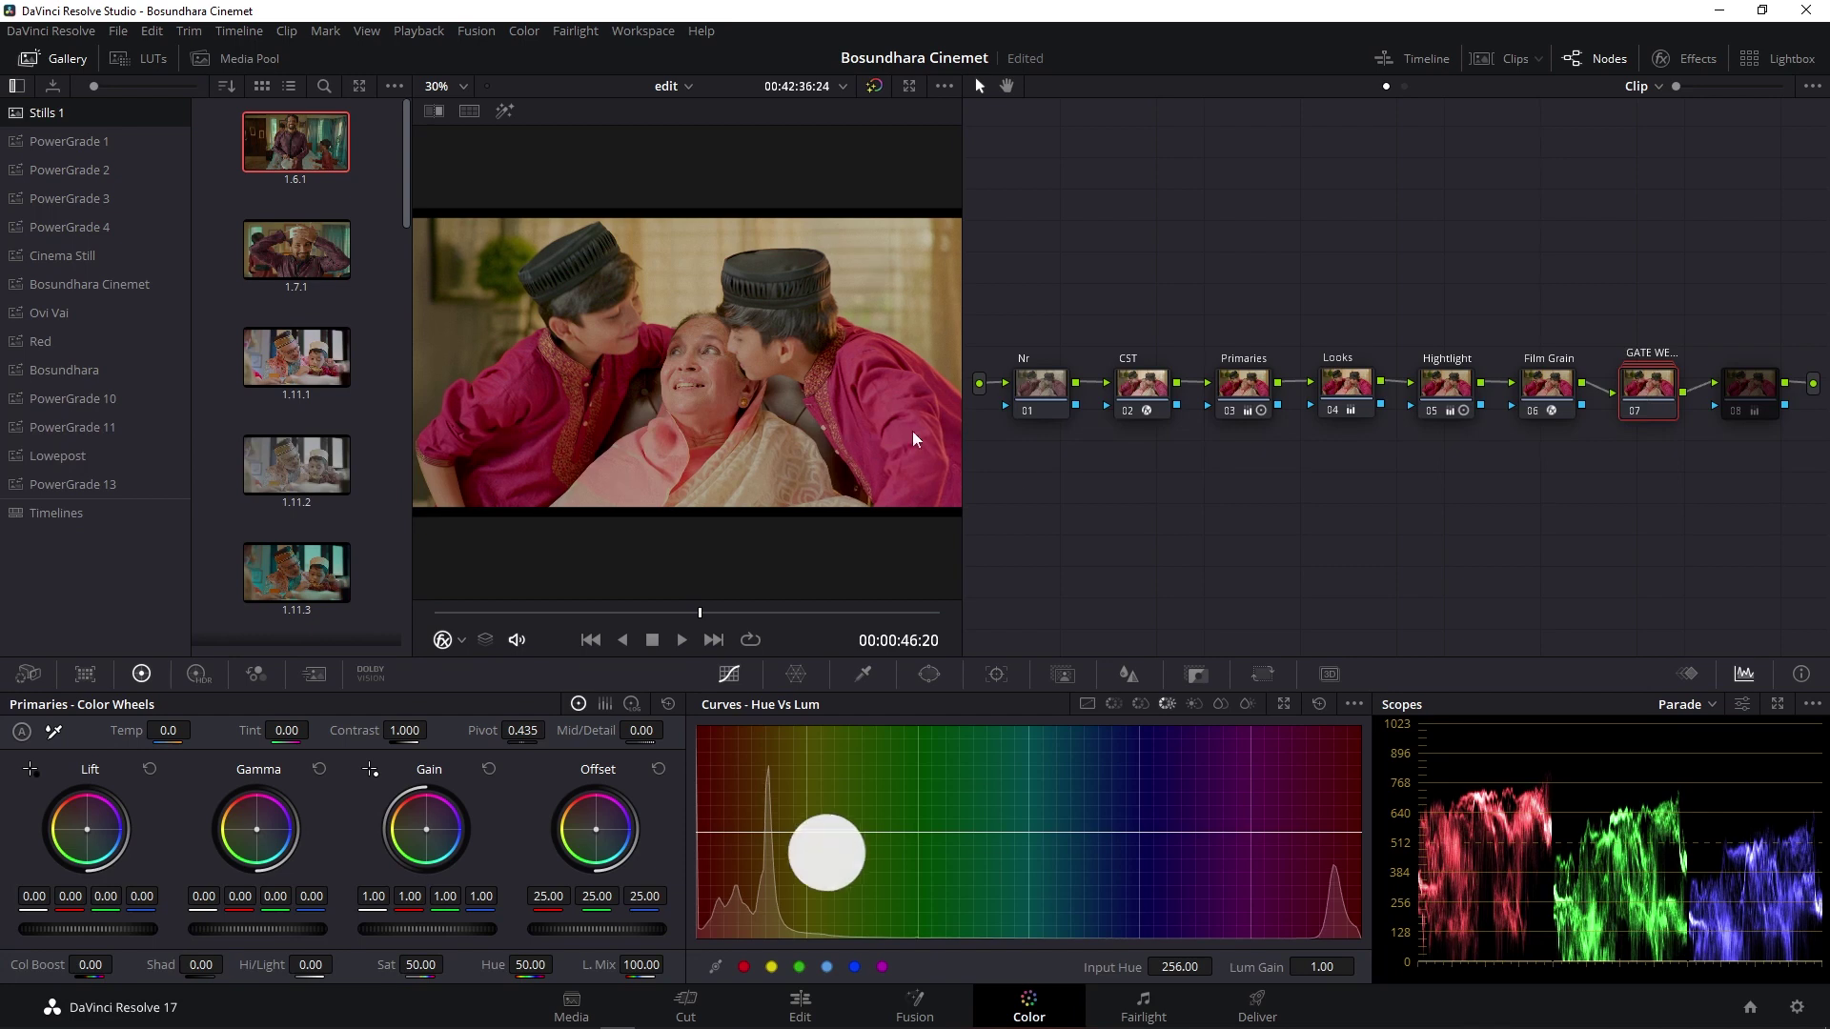
pyautogui.click(1732, 408)
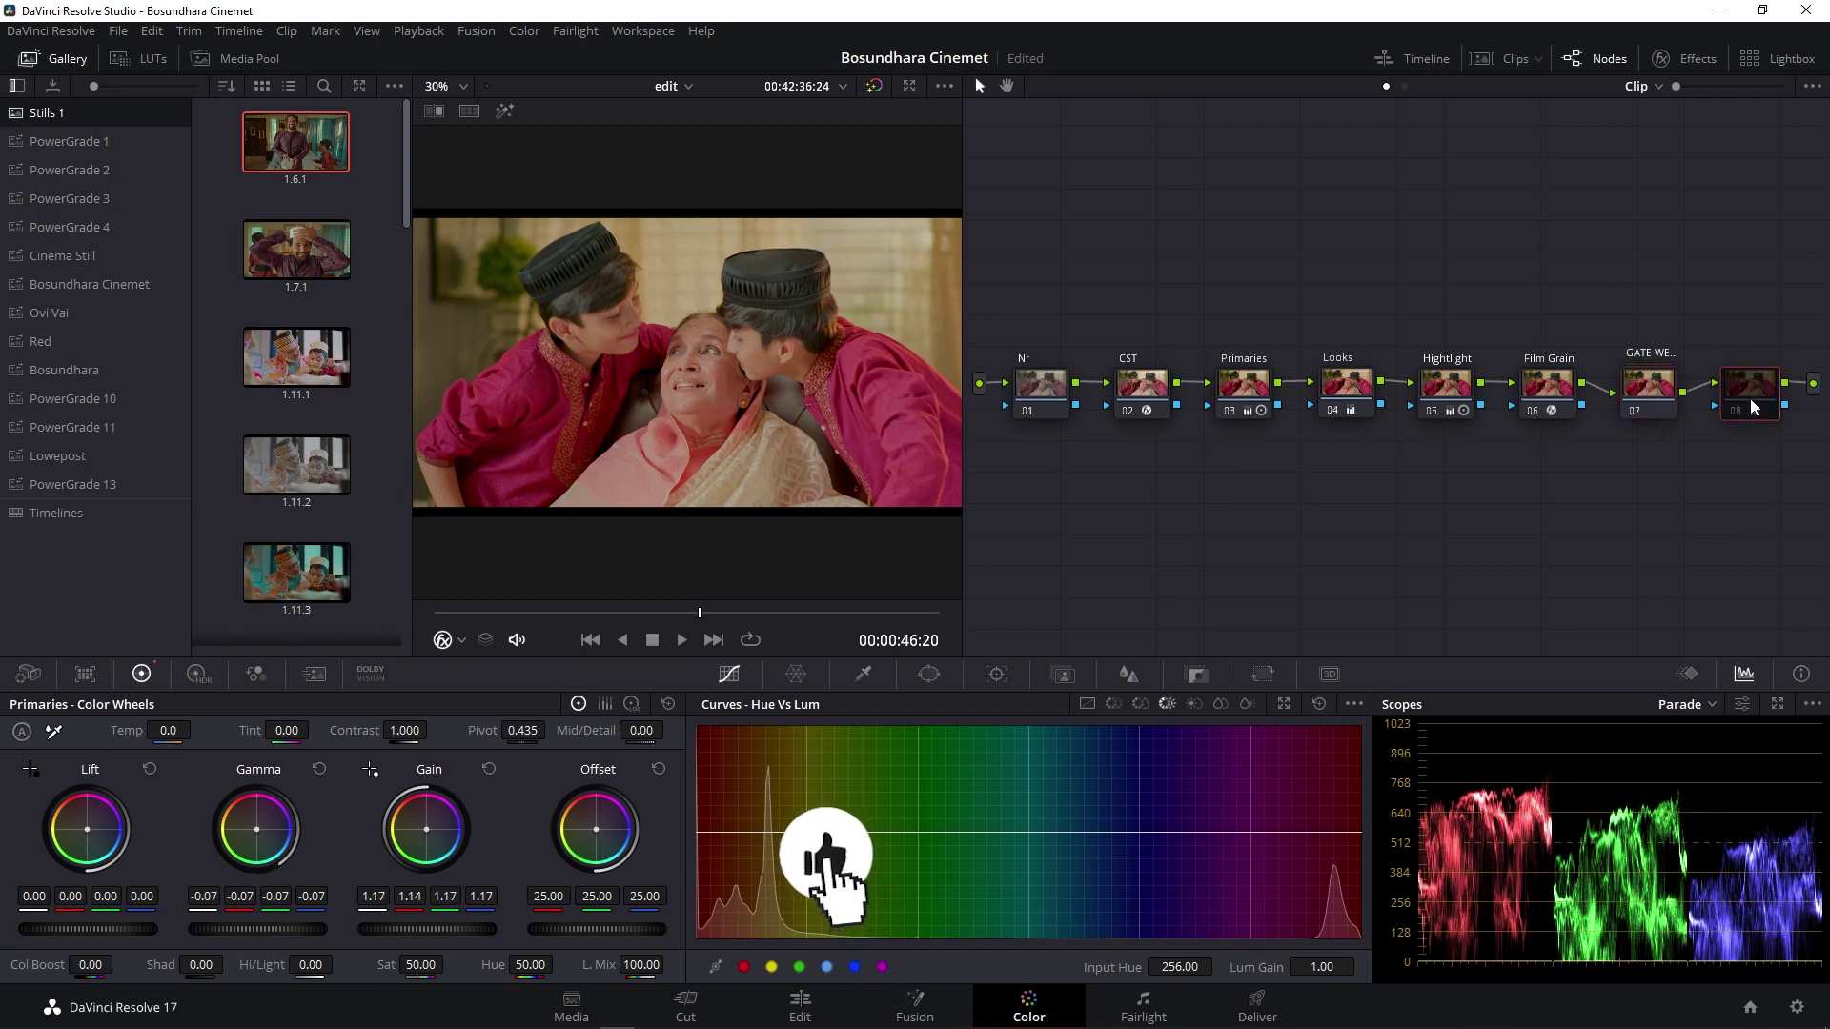
pyautogui.hotkey('ctrl', 'd')
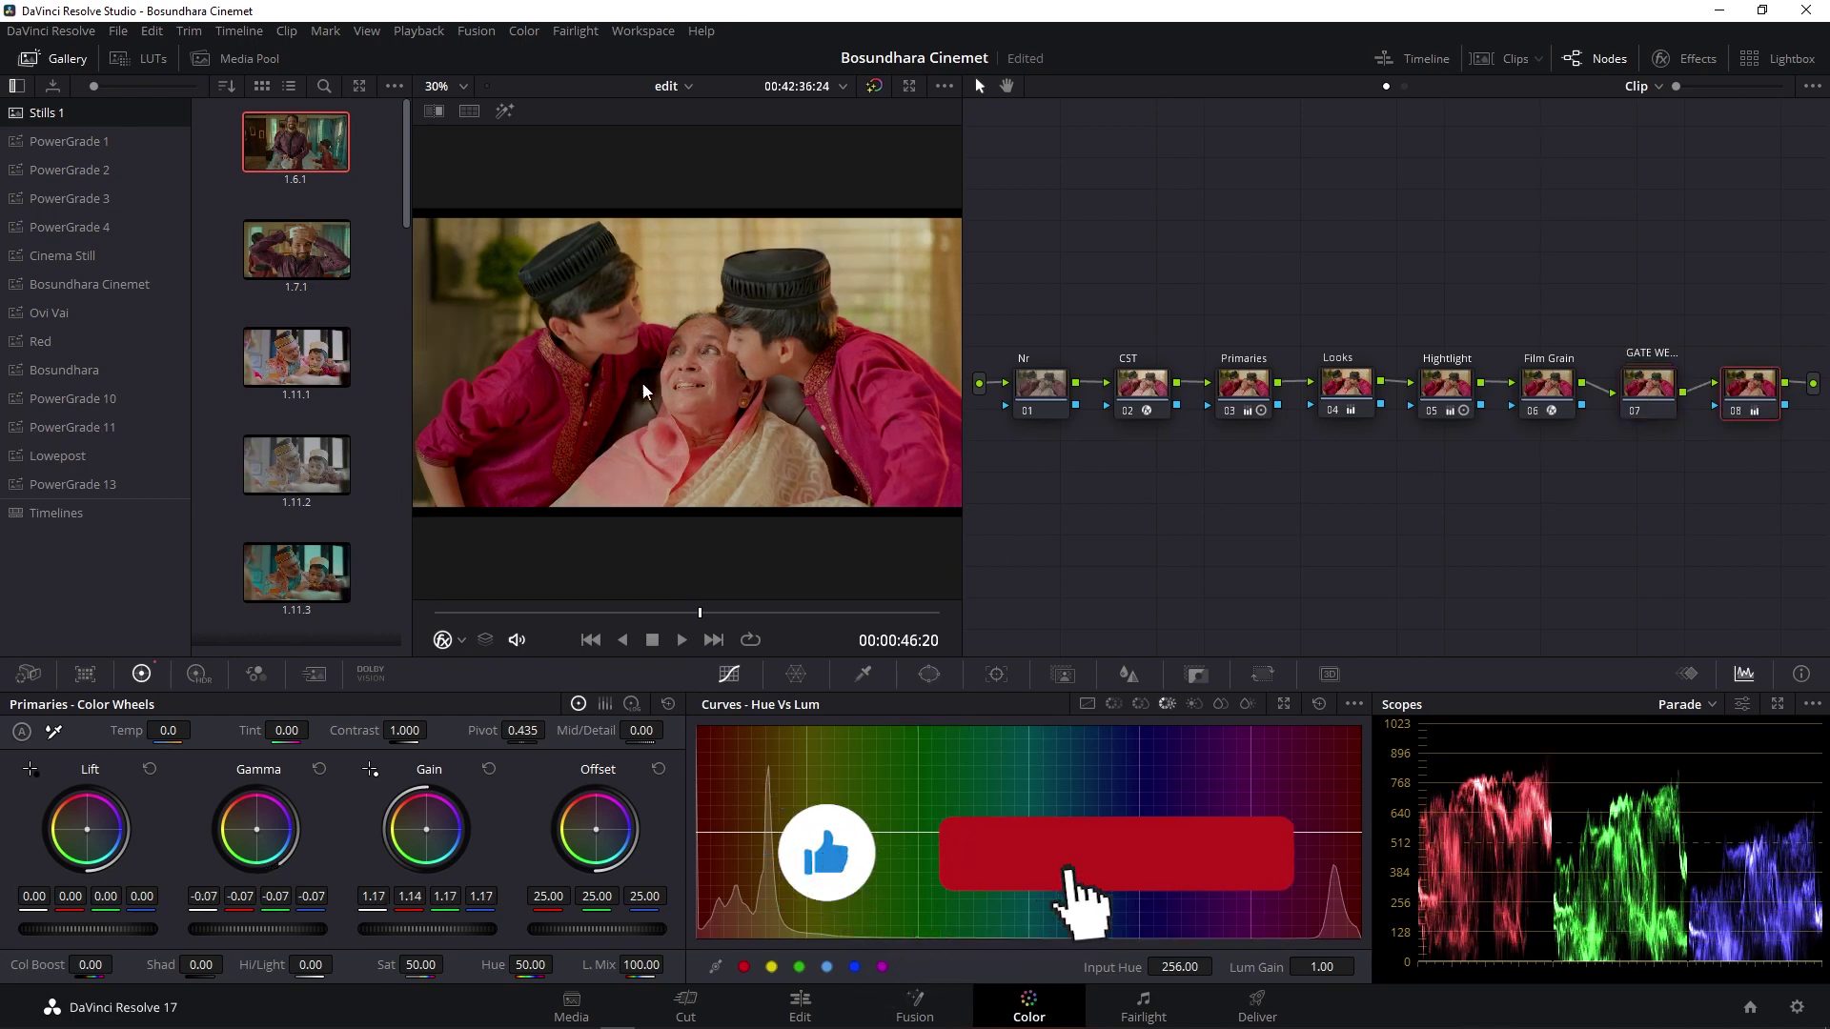
# Toggle node 08 off and on to compare before and after, then save the project
pyautogui.hotkey('ctrl', 'd')
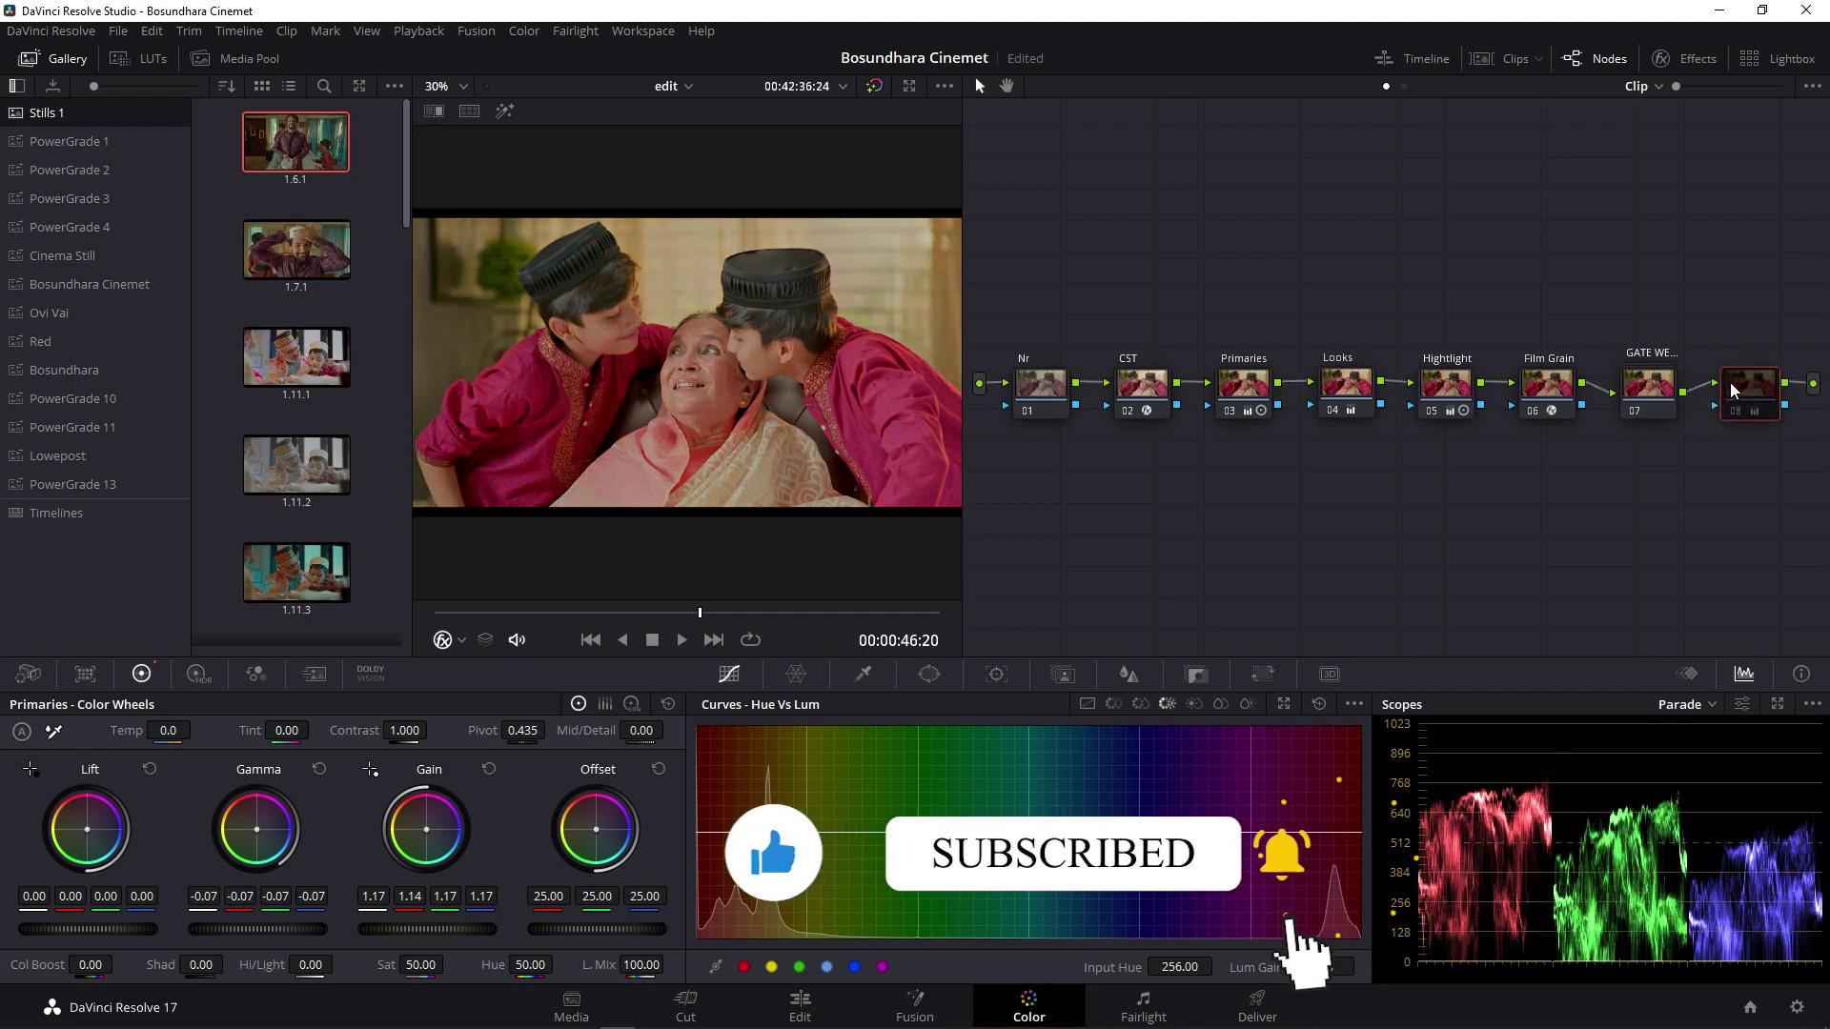
pyautogui.hotkey('ctrl', 'd')
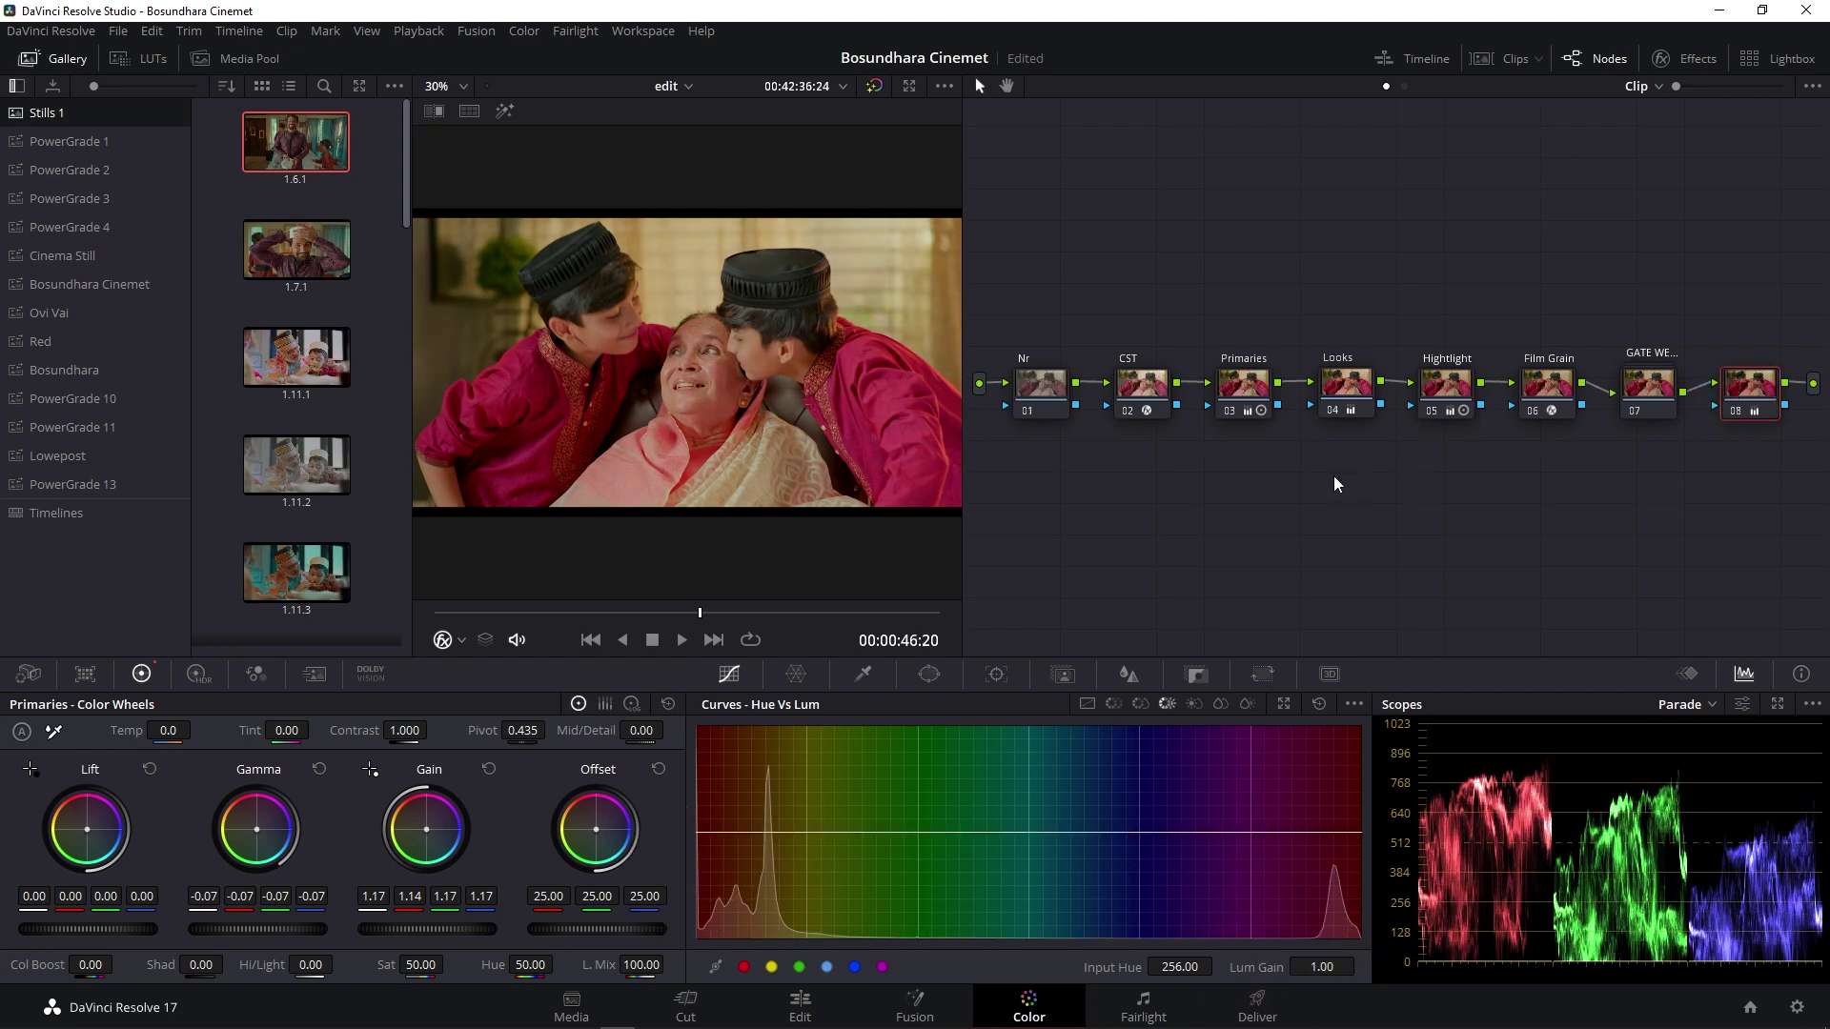
pyautogui.hotkey('ctrl', 's')
pyautogui.rightClick(670, 307)
# Grab still 1.32.2 of the graded frame into the gallery
pyautogui.click(698, 315)
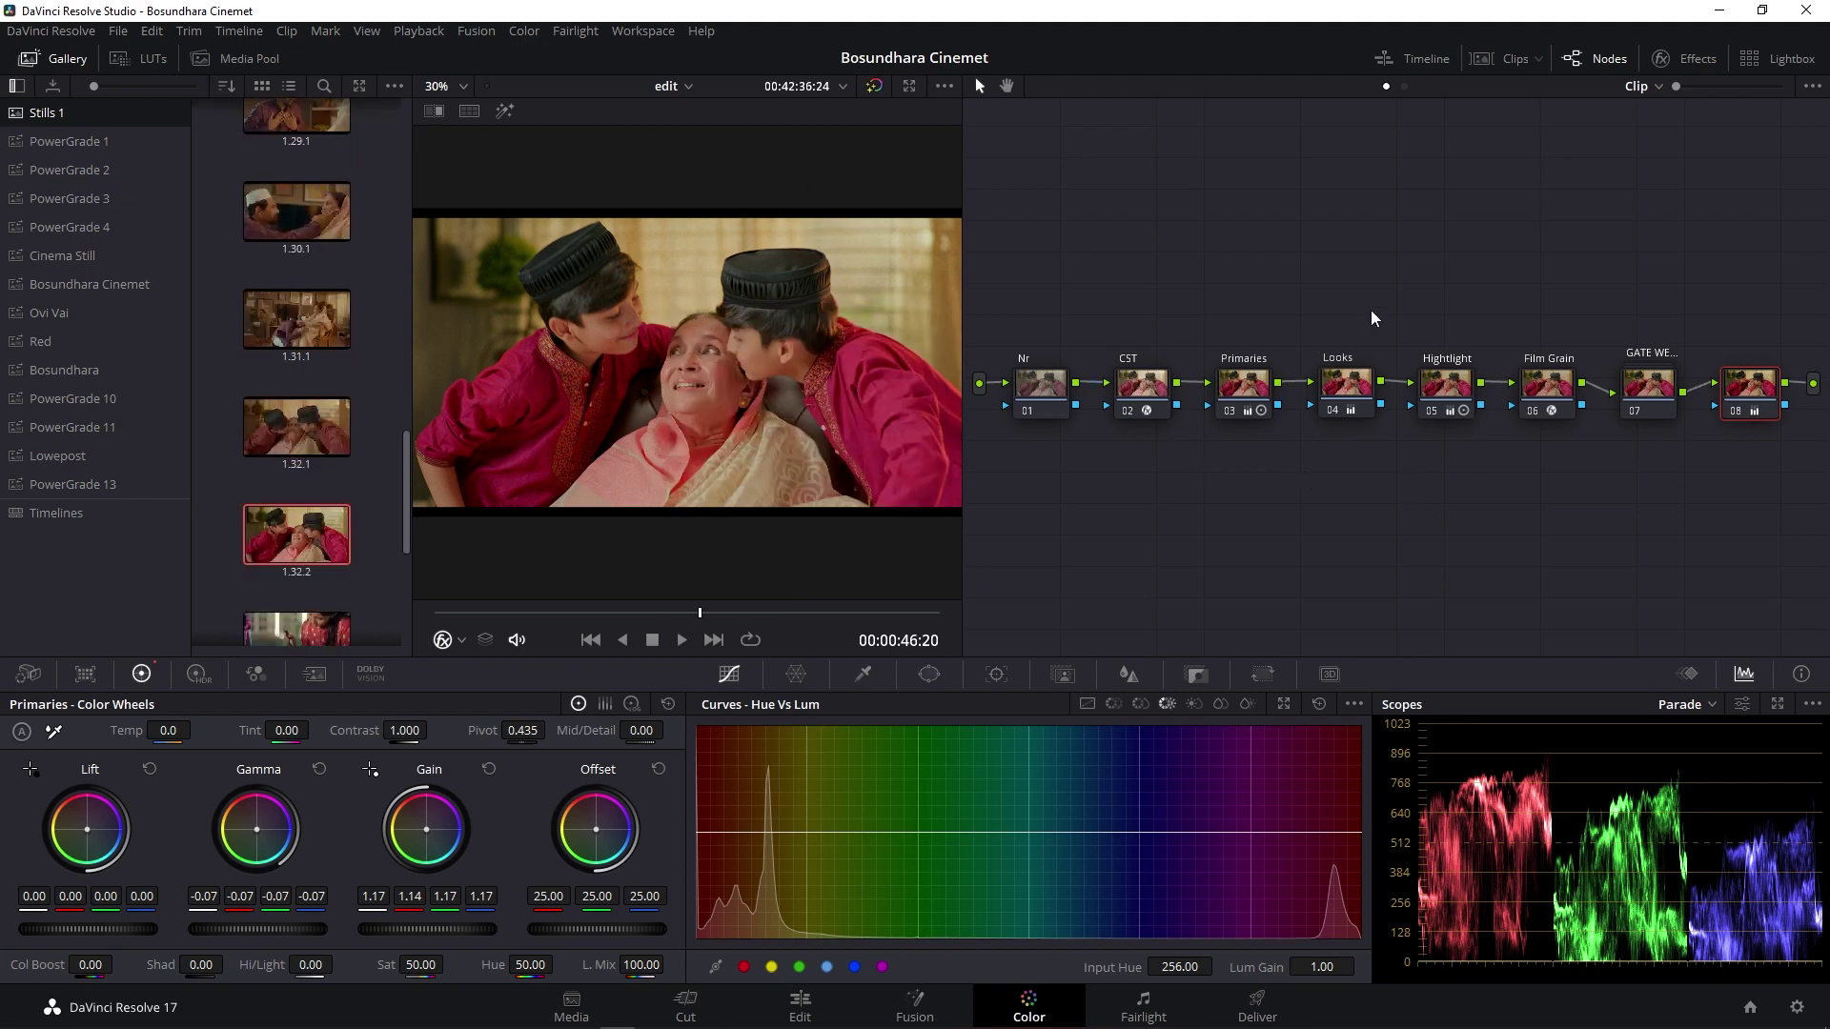